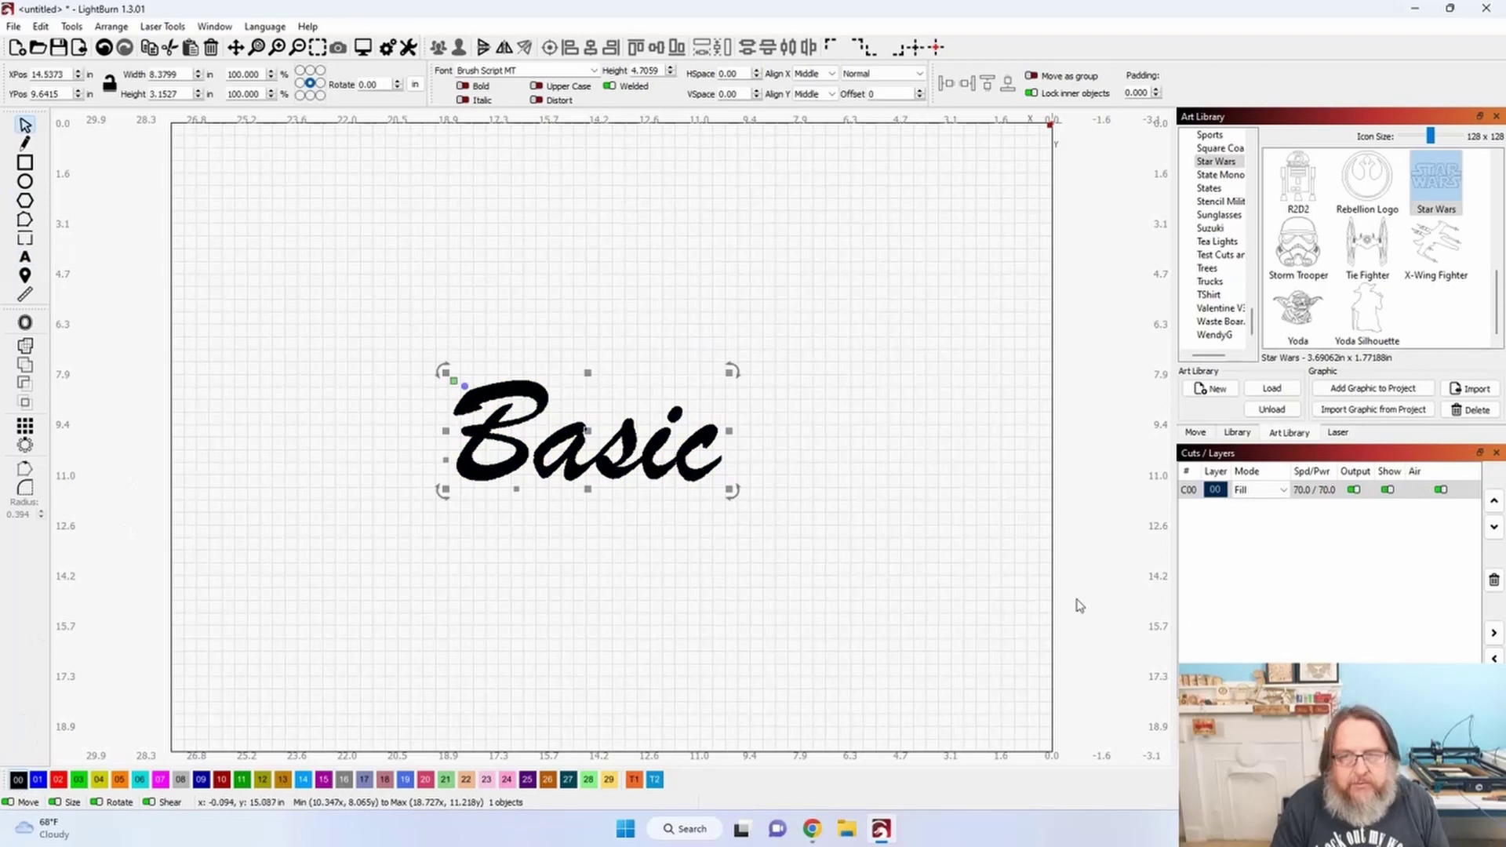
Set the cut mode of the "Basic" text's layer to Line, toggling between Fill and Line to compare them.
left_click(1259, 489)
left_click(1260, 507)
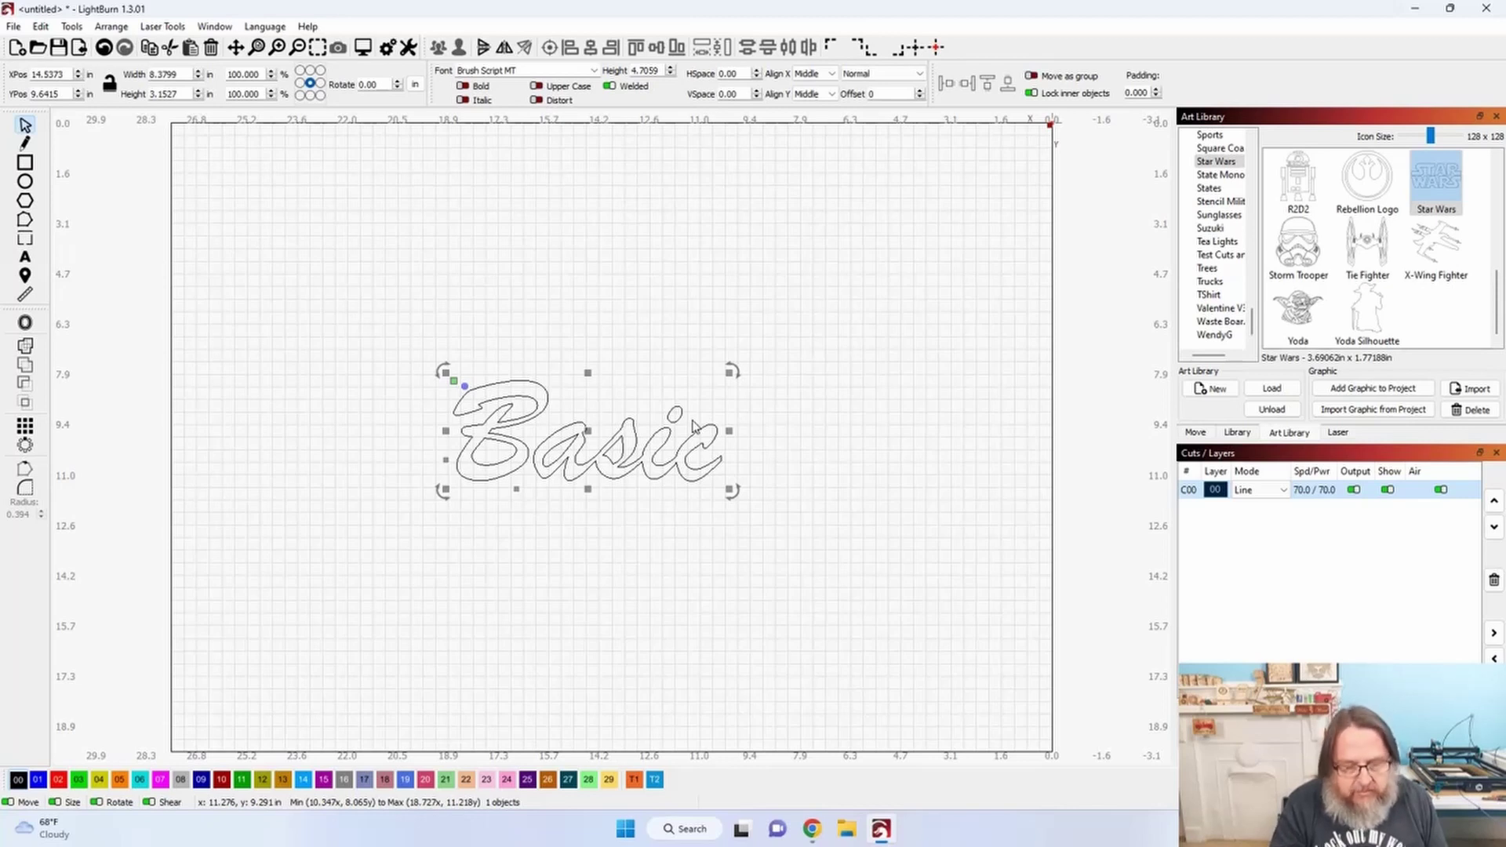
key("Down")
key("Down")
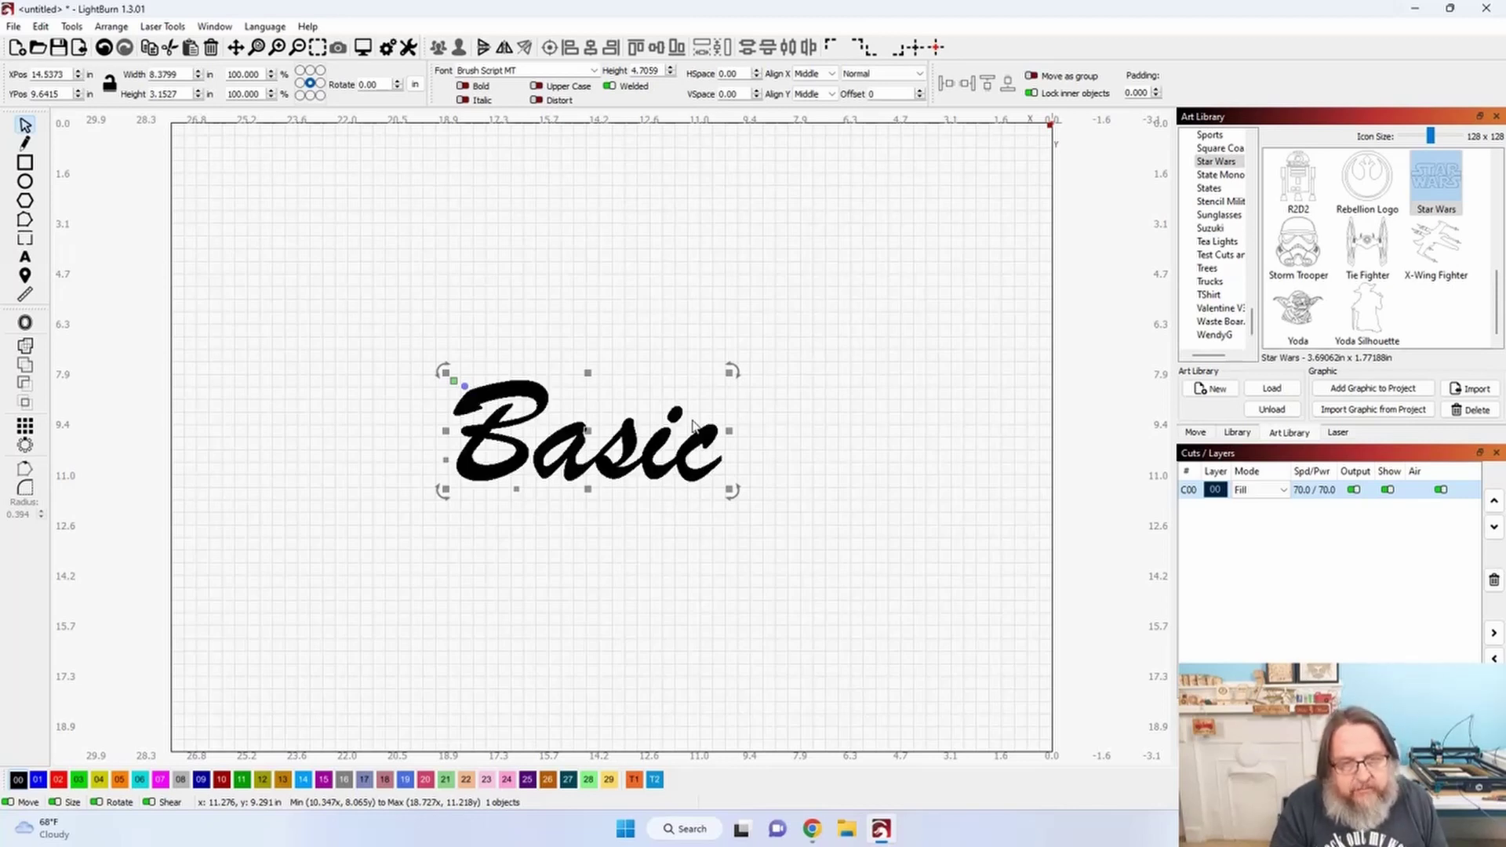
key("Up")
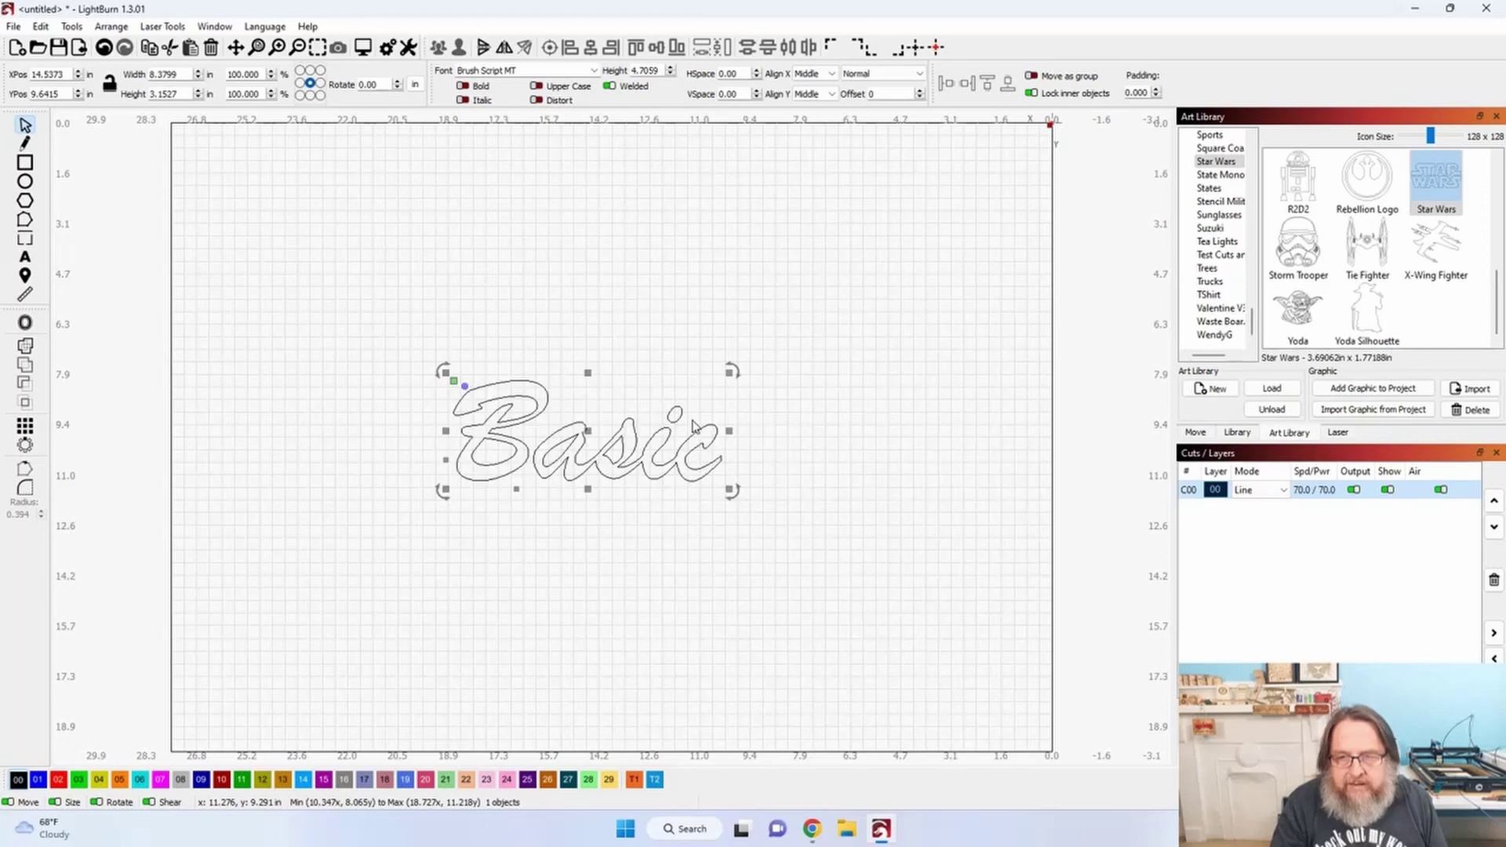
left_click(1262, 496)
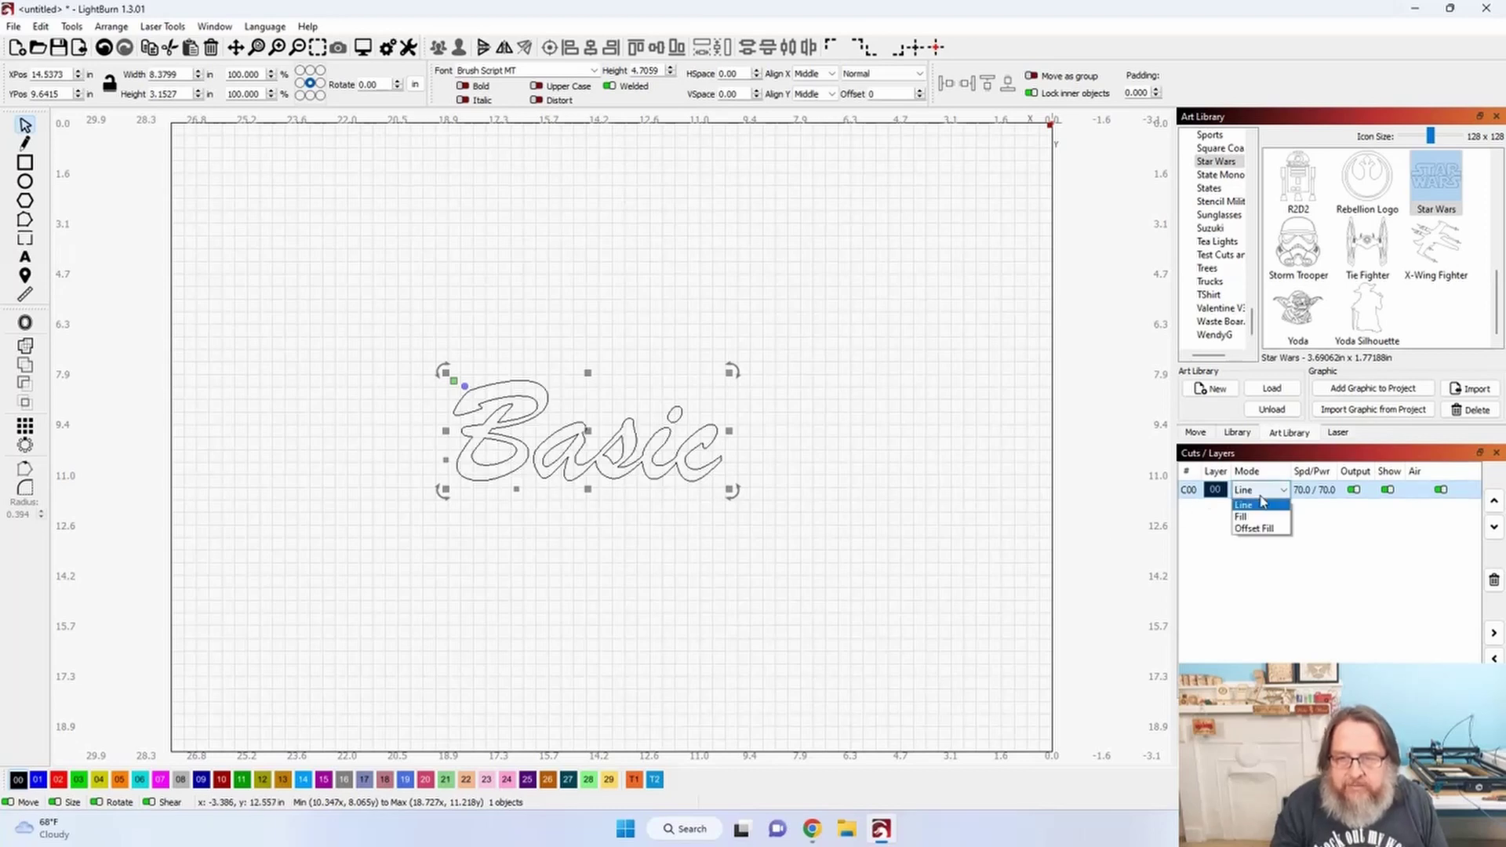
left_click(1248, 490)
left_click(902, 502)
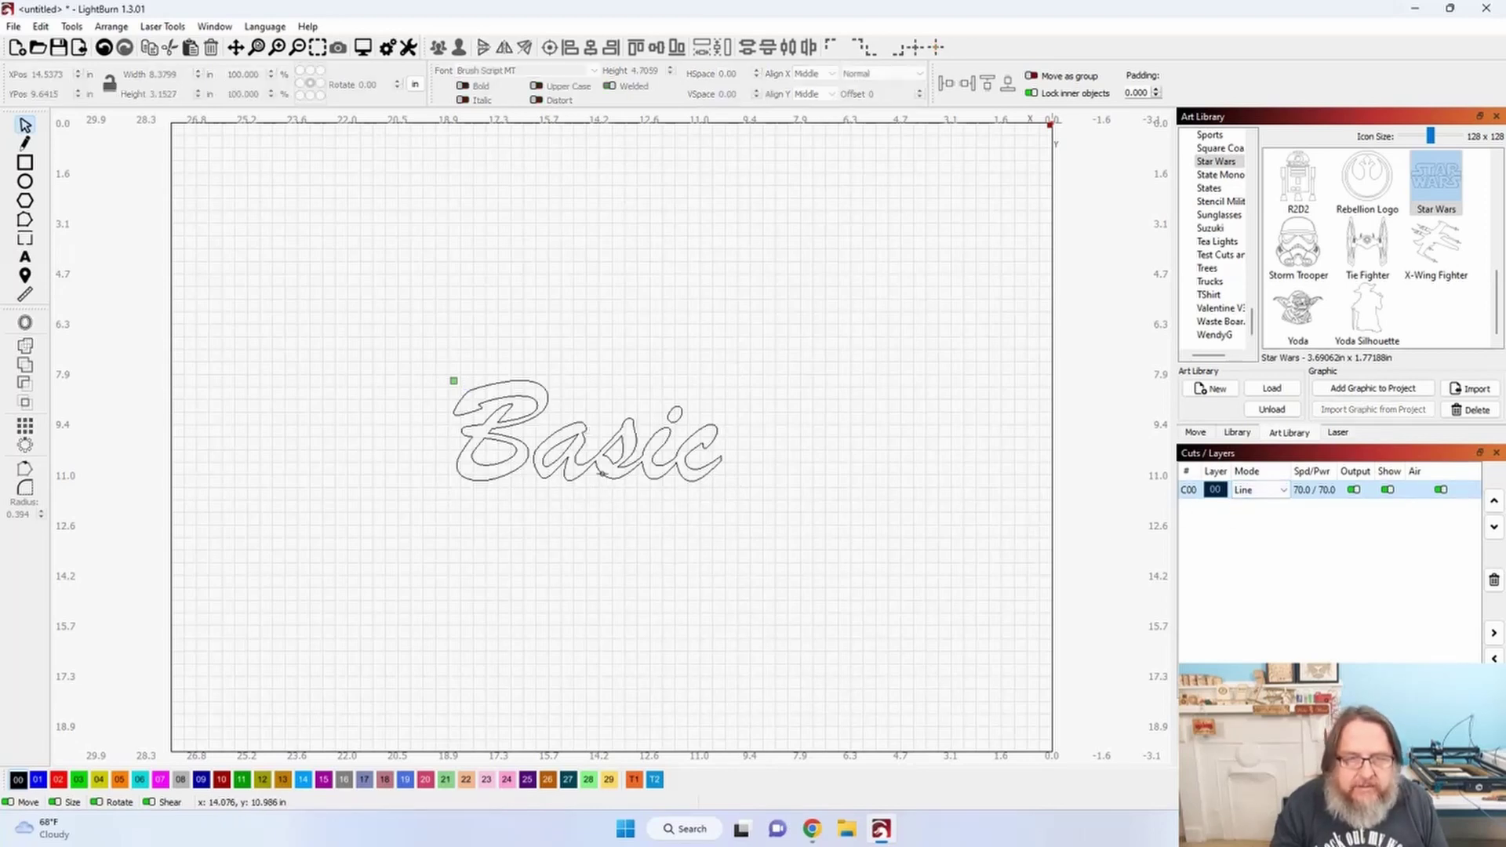
Place a copy of the "Basic" text about 0.2 in to the right of and 0.2 in below the original.
left_click(603, 473)
left_click_drag(602, 474, 609, 480)
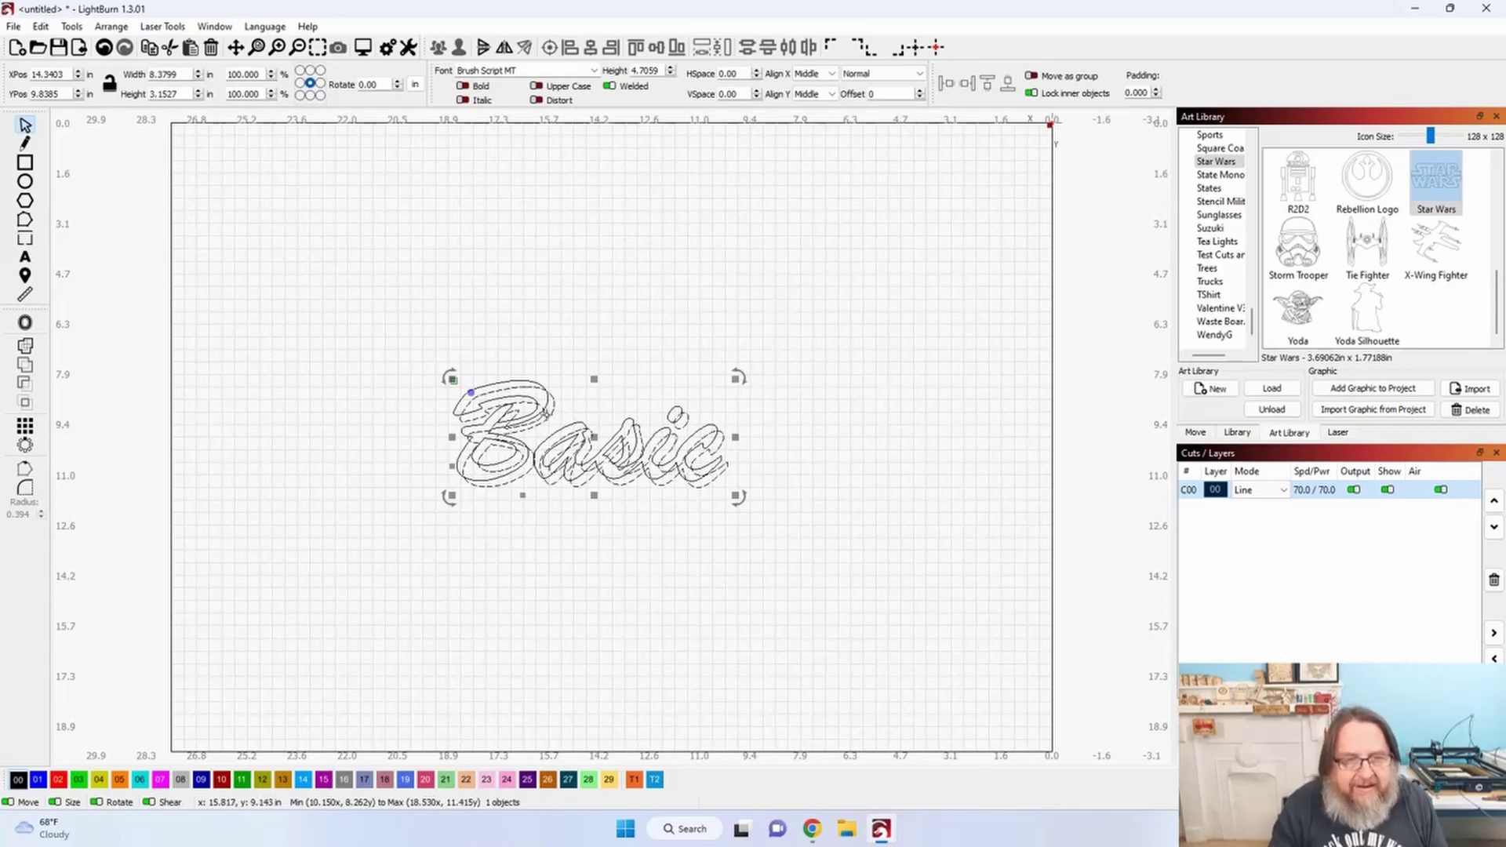
Subtract the original lettering from the shifted copy and assign the resulting shadow shape to blue layer 01.
scroll(548, 419, "up", 4)
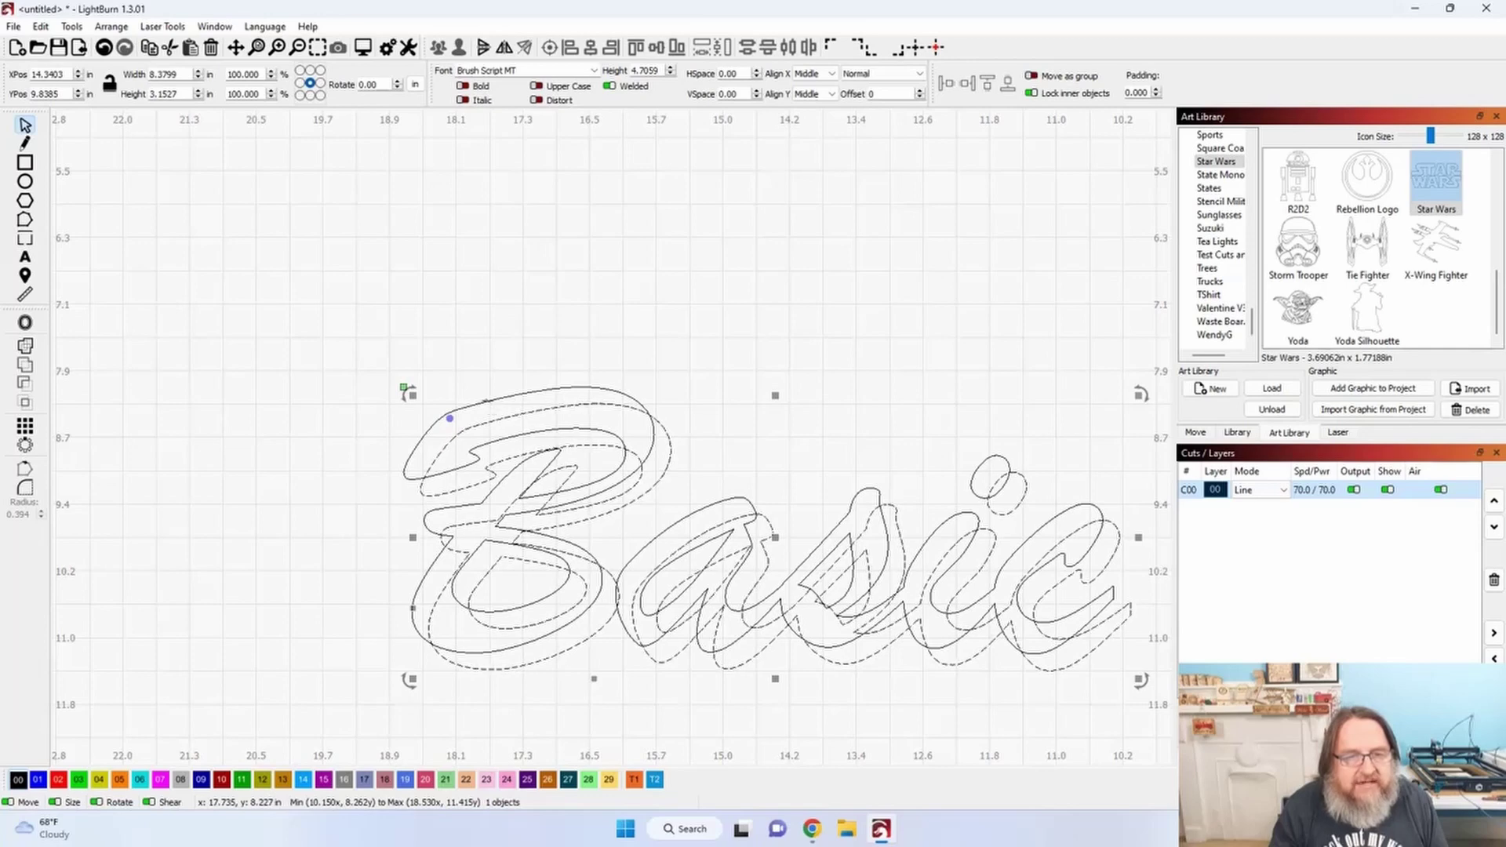
left_click(487, 402, "shift")
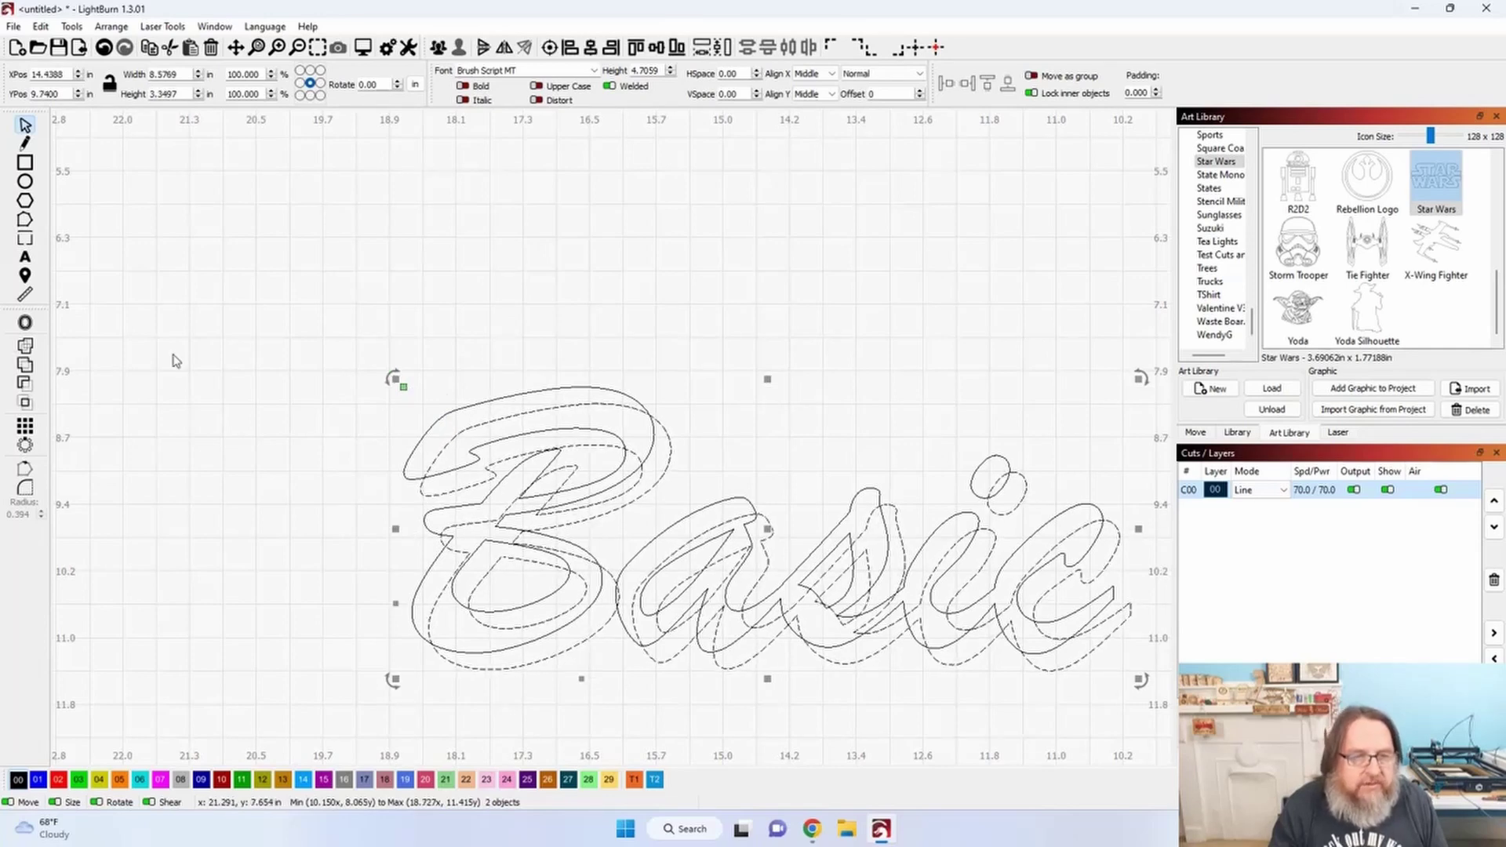
left_click(26, 384)
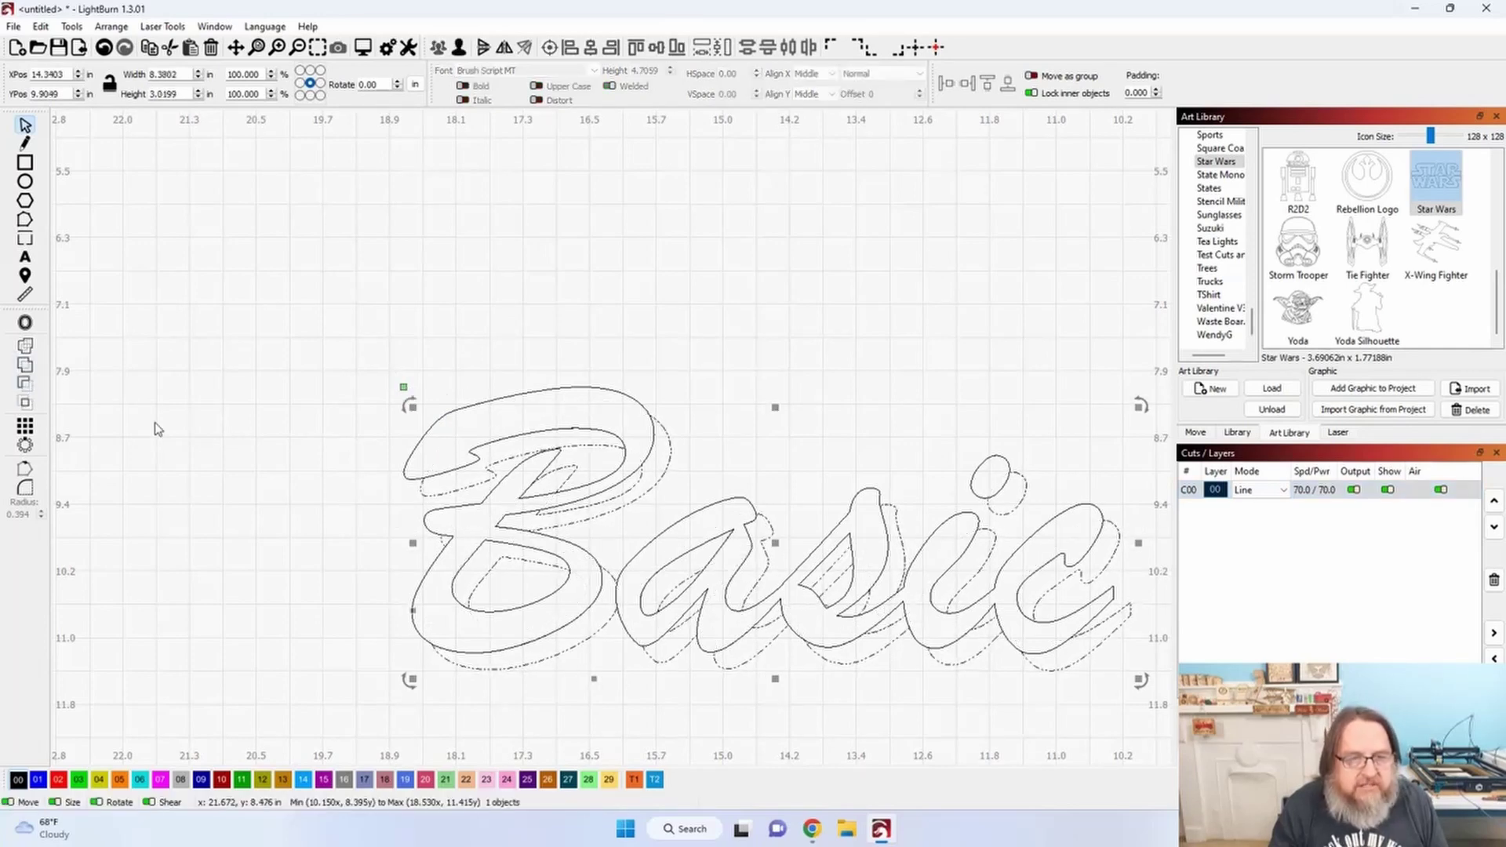
left_click_drag(347, 458, 213, 385)
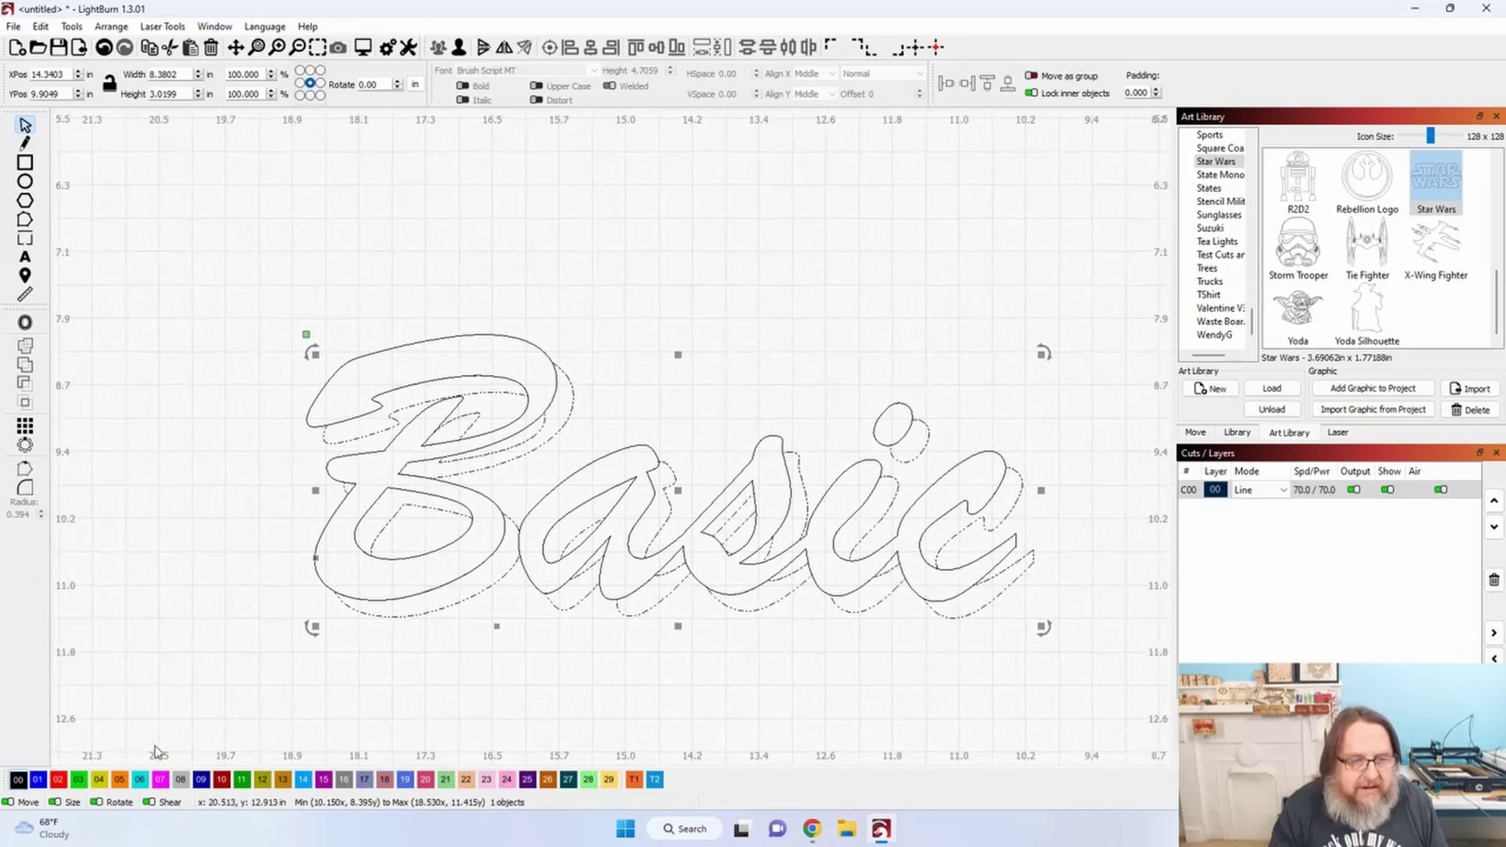
left_click(38, 780)
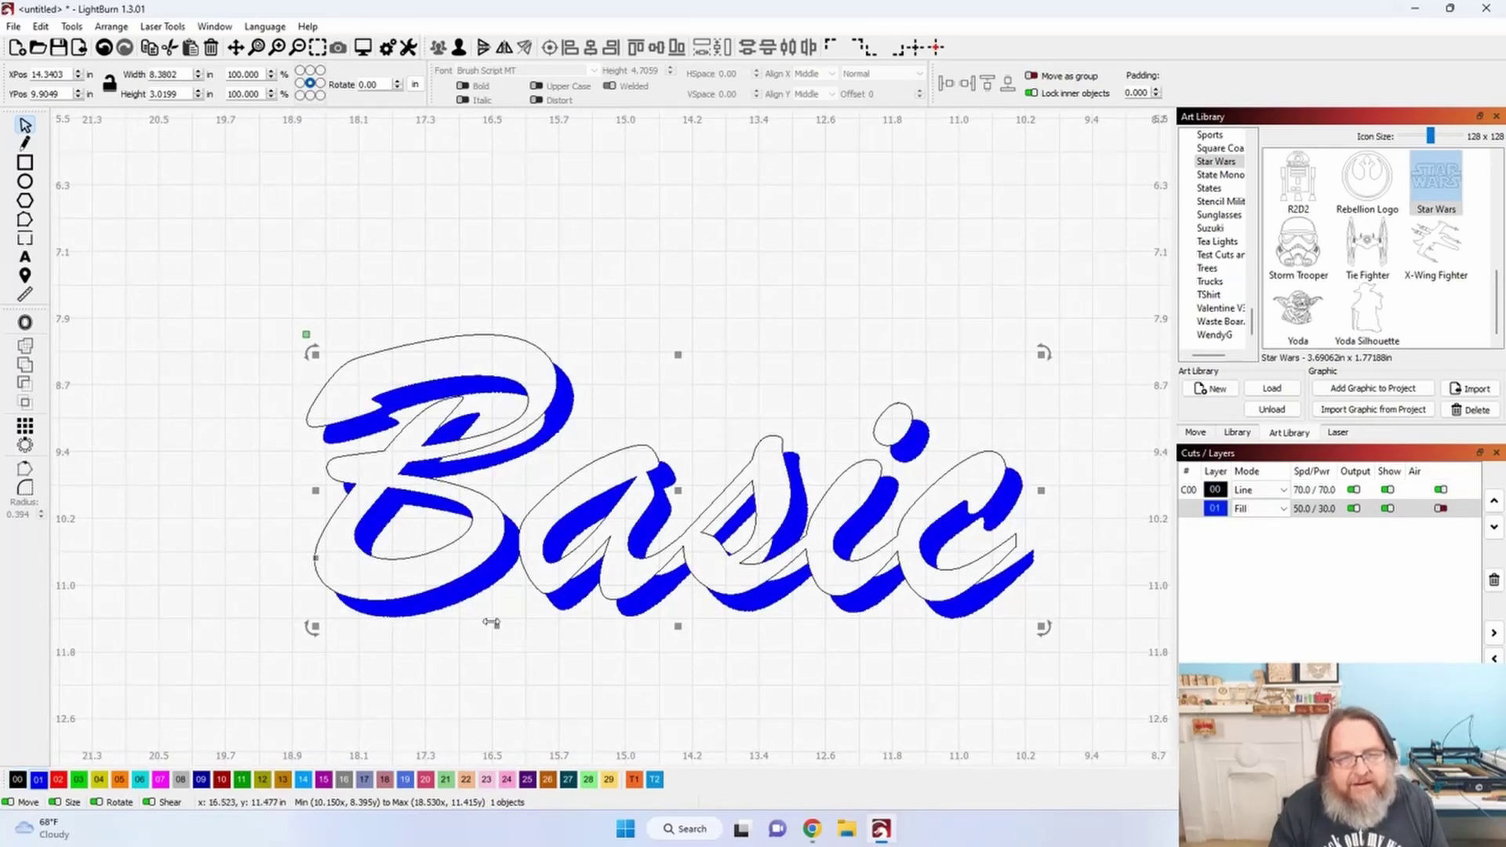
Offset the original lettering outward by 0.02 in with round corners, and set layer 00 to Fill mode.
left_click(361, 363)
left_click(25, 322)
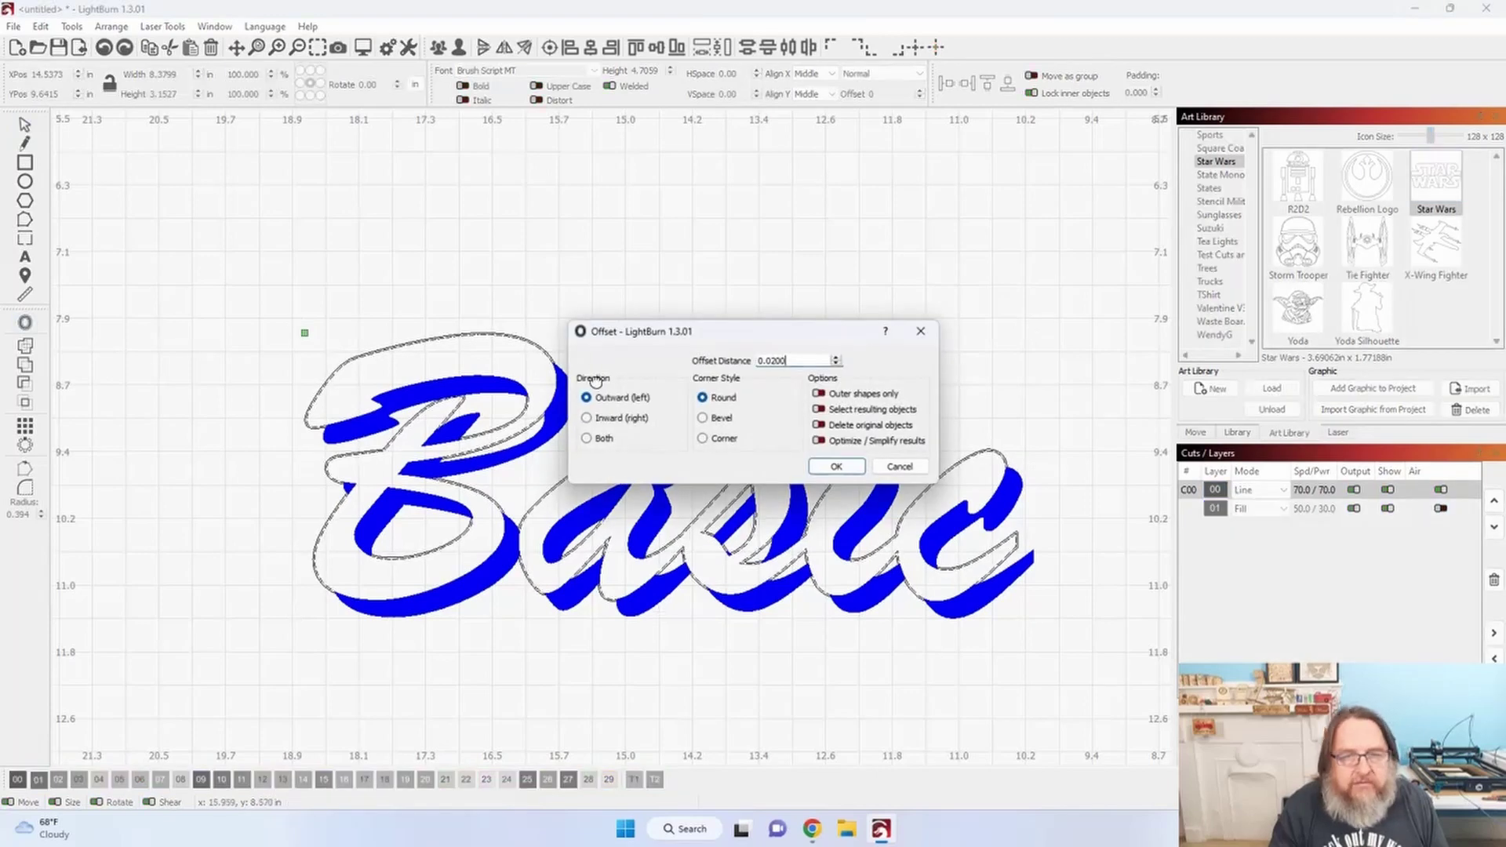
left_click(863, 471)
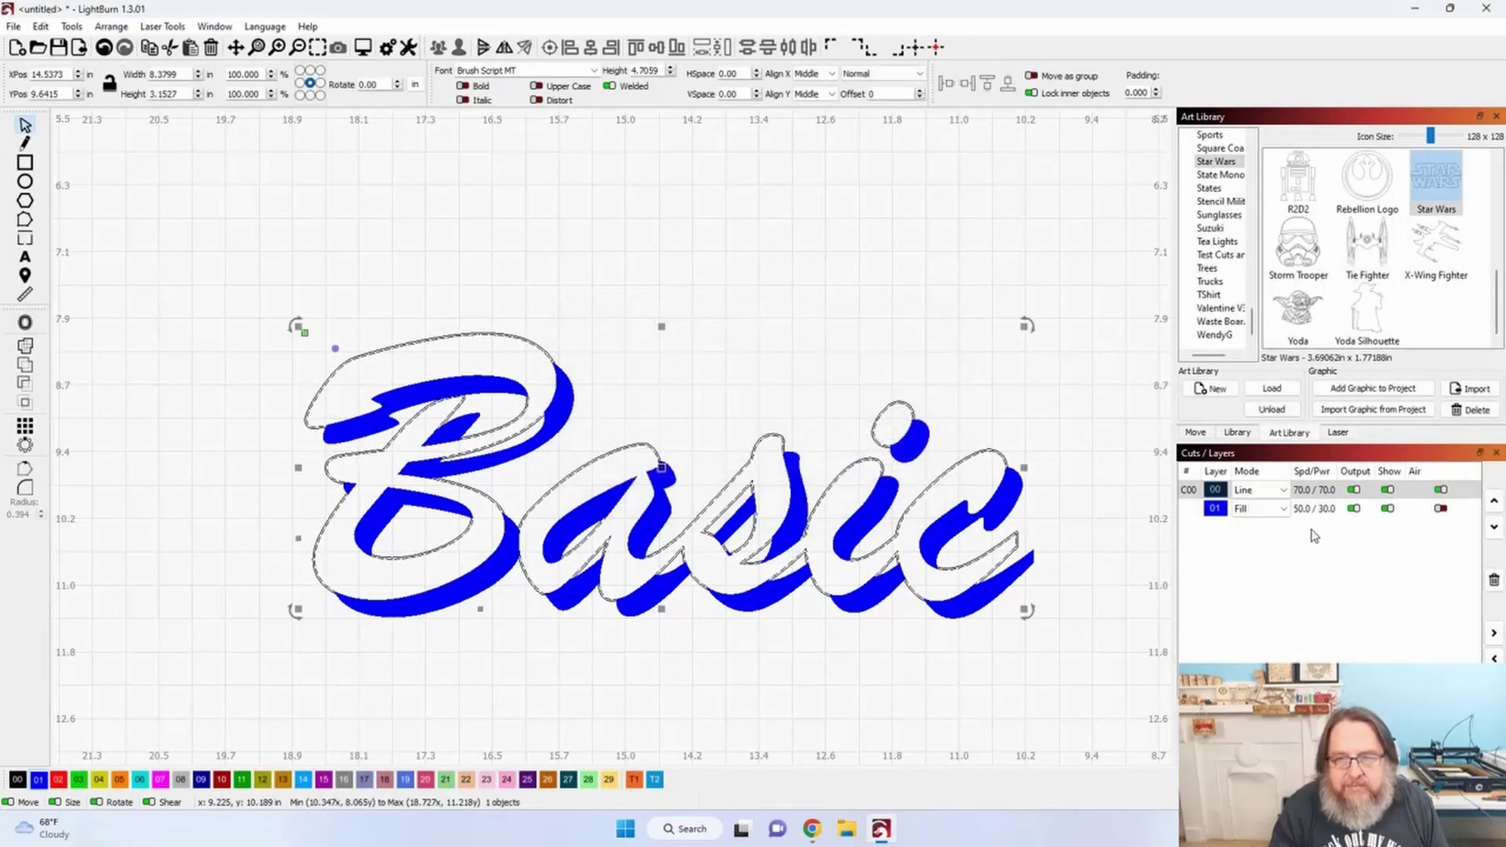
left_click(1282, 491)
left_click(1242, 517)
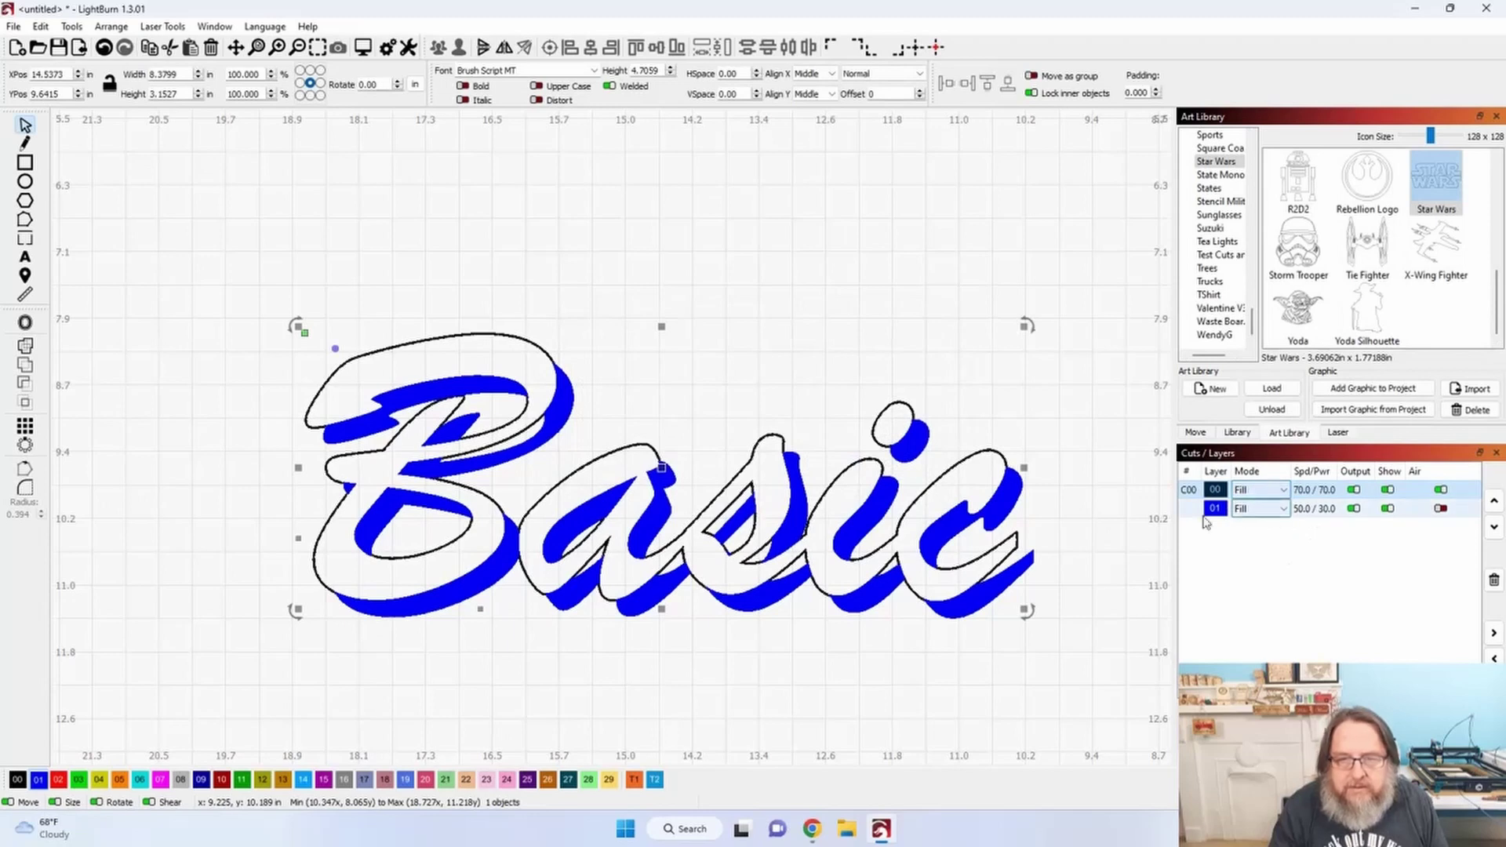
Select the whole shadowed design and inspect its full-screen laser preview.
left_click(404, 280)
left_click_drag(216, 268, 1106, 716)
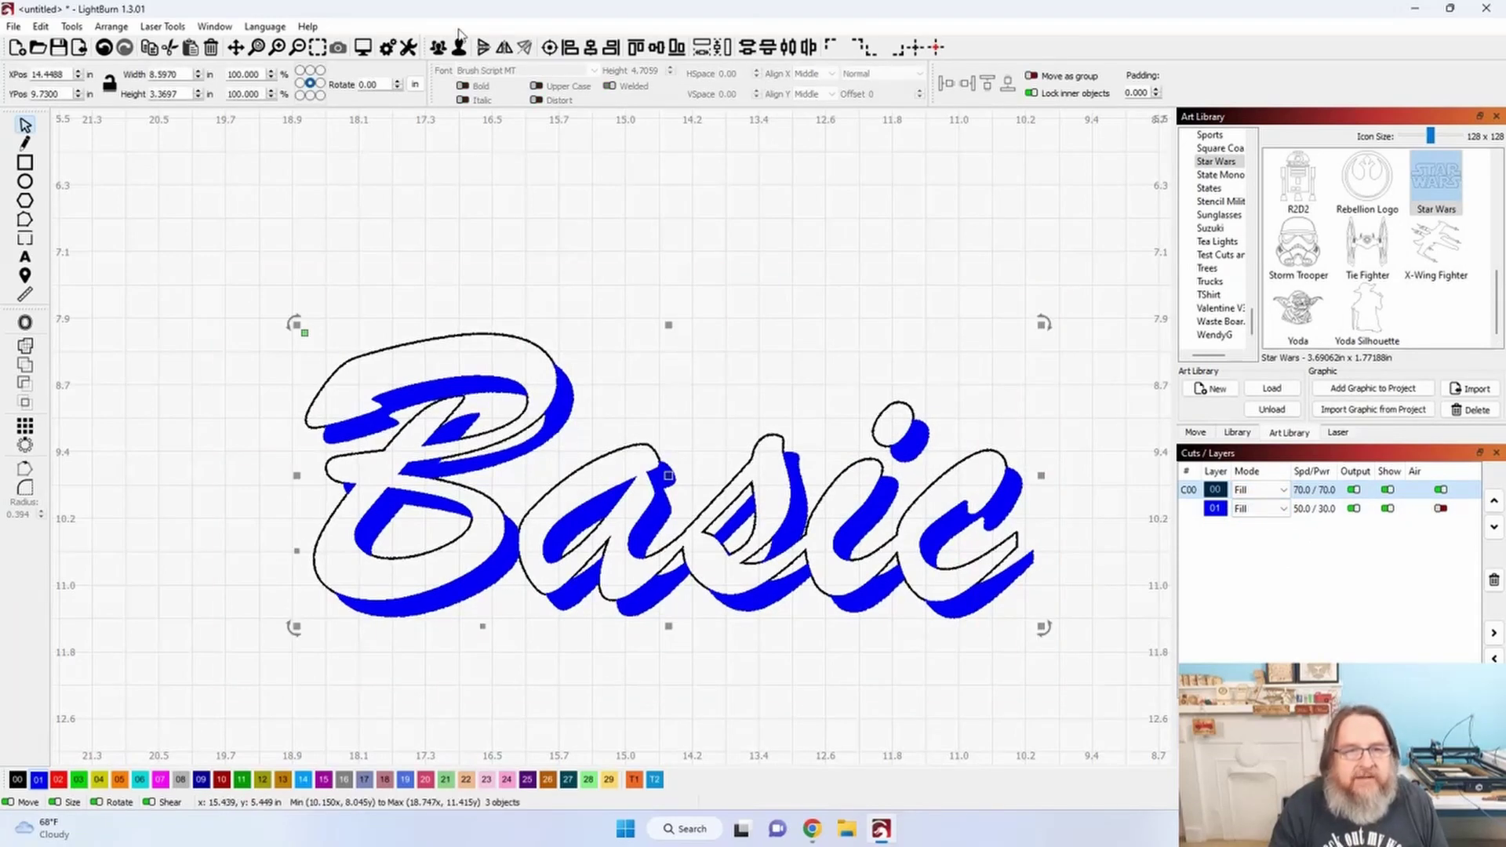
left_click(362, 49)
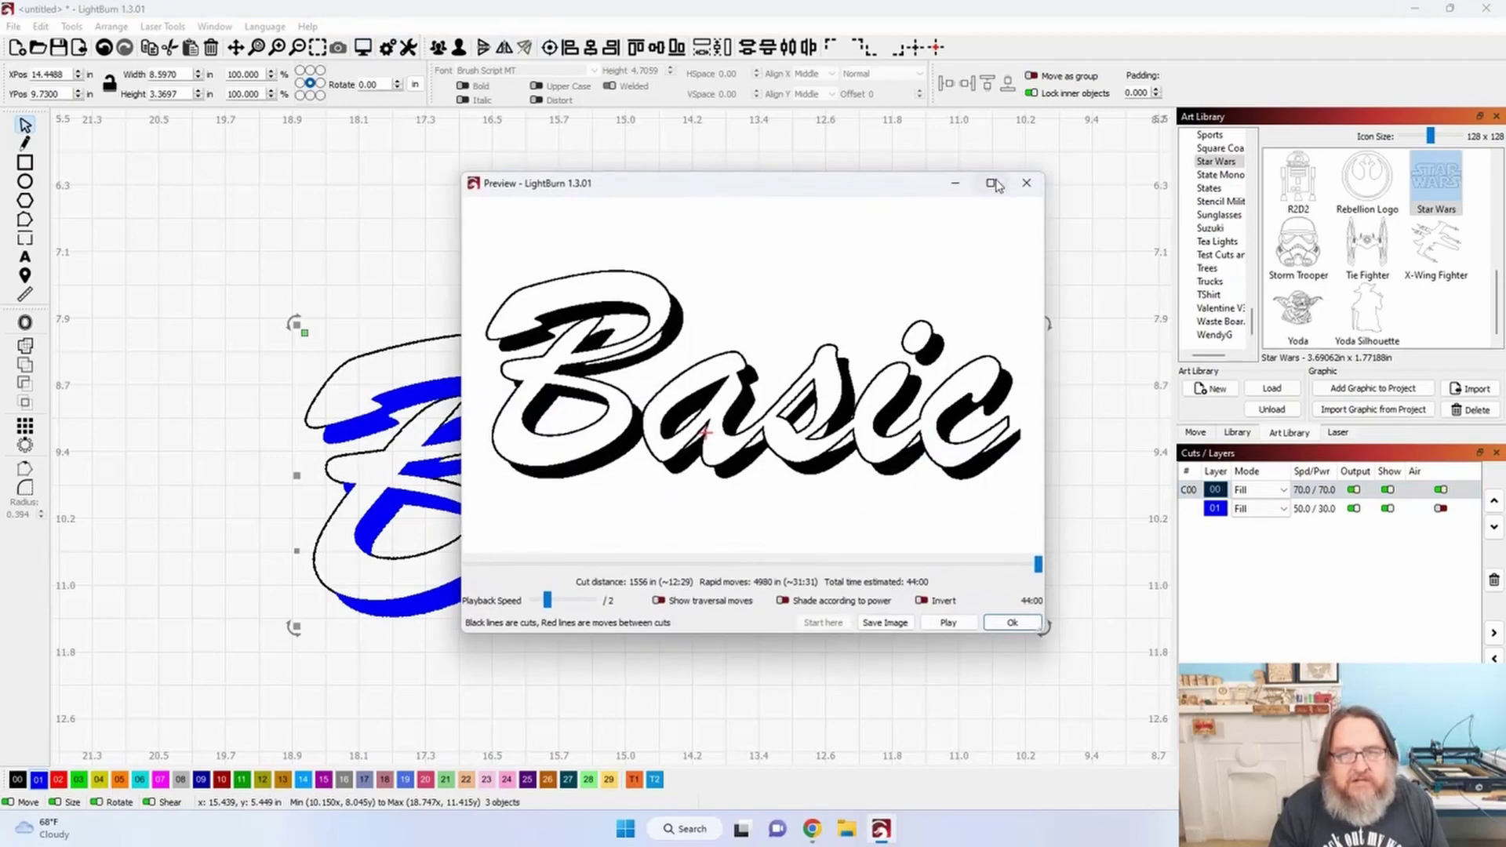
left_click(987, 186)
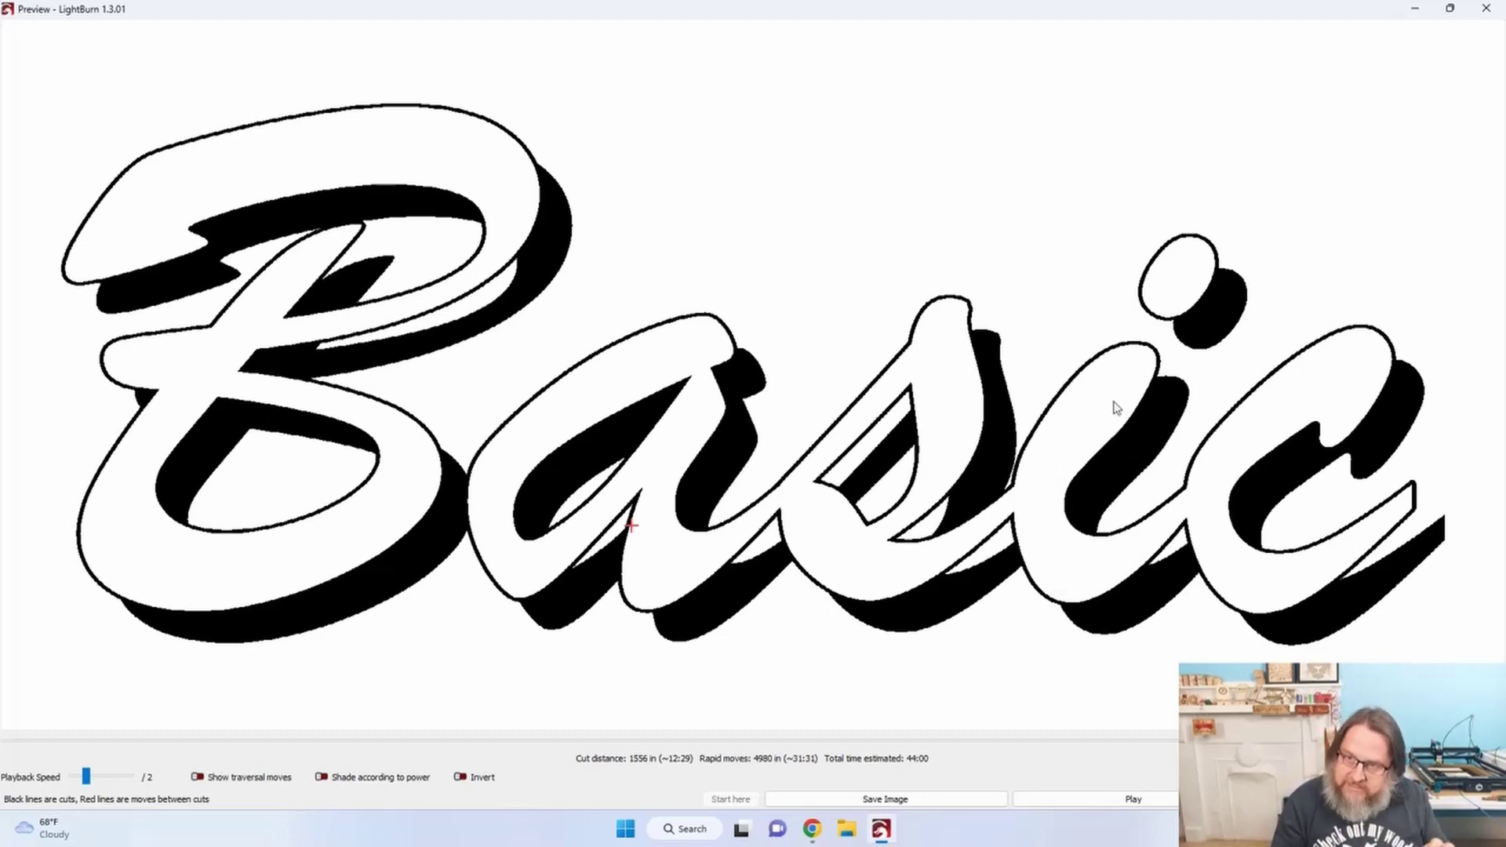
left_click(1486, 9)
Delete the entire shadowed "Basic" design from the workspace.
left_click_drag(202, 228, 1114, 726)
key("Delete")
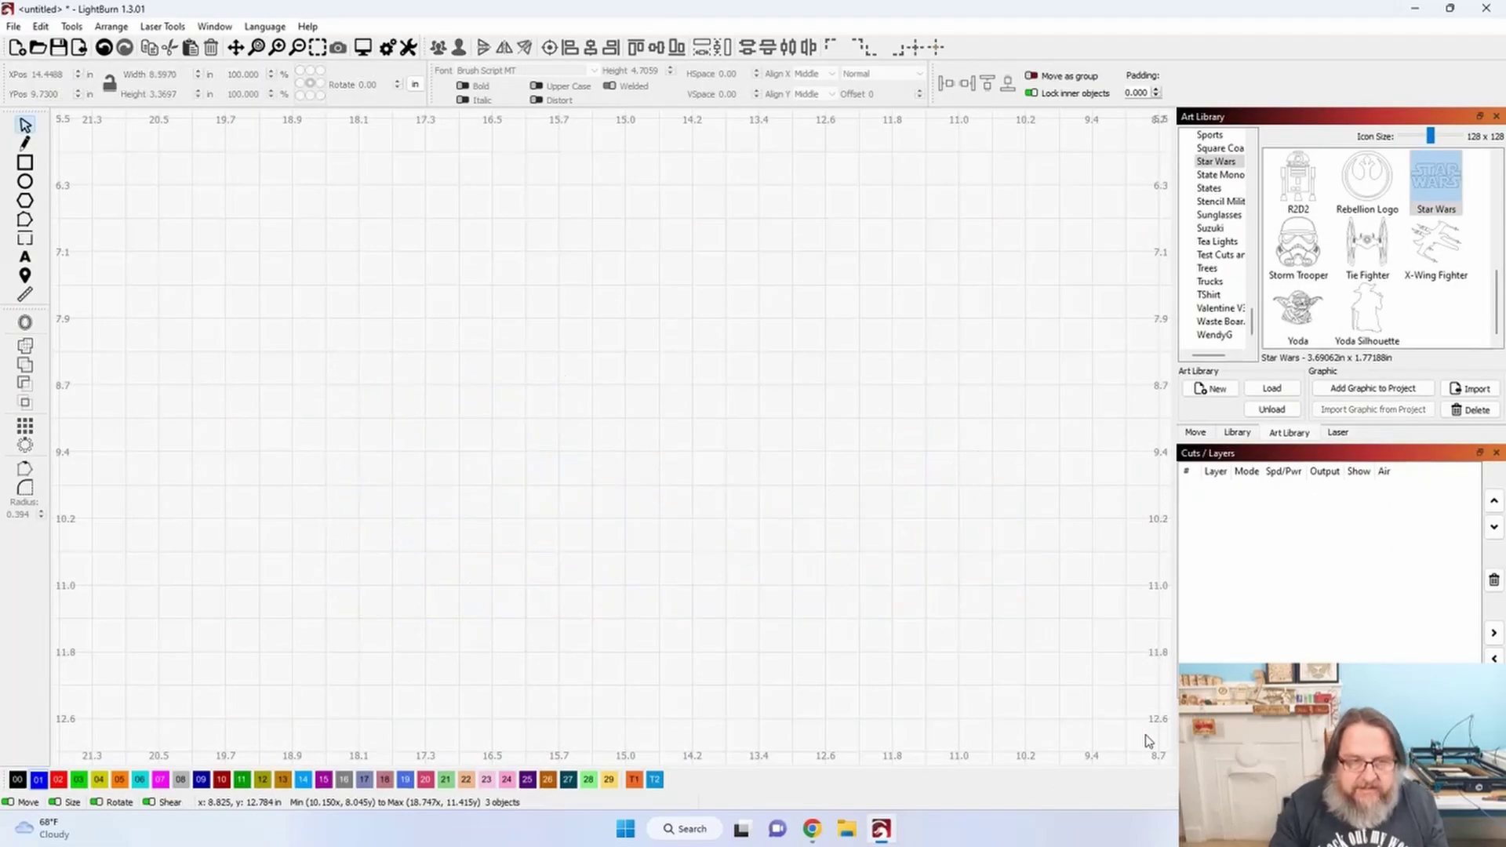
Add the text "Basic" in Brush Script MT near the middle of the work area.
left_click(318, 48)
left_click(25, 258)
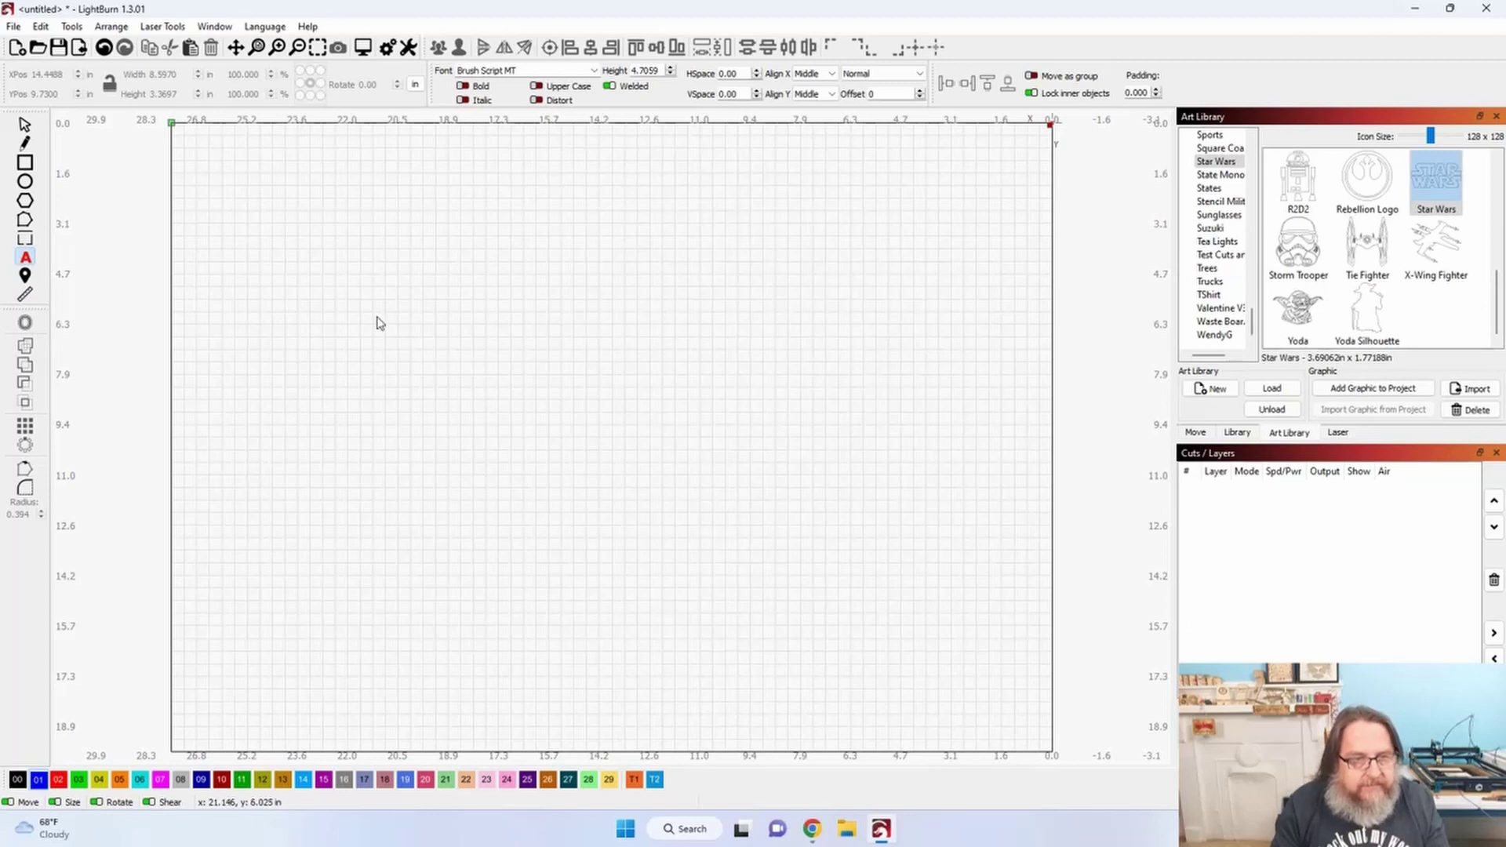
left_click(607, 396)
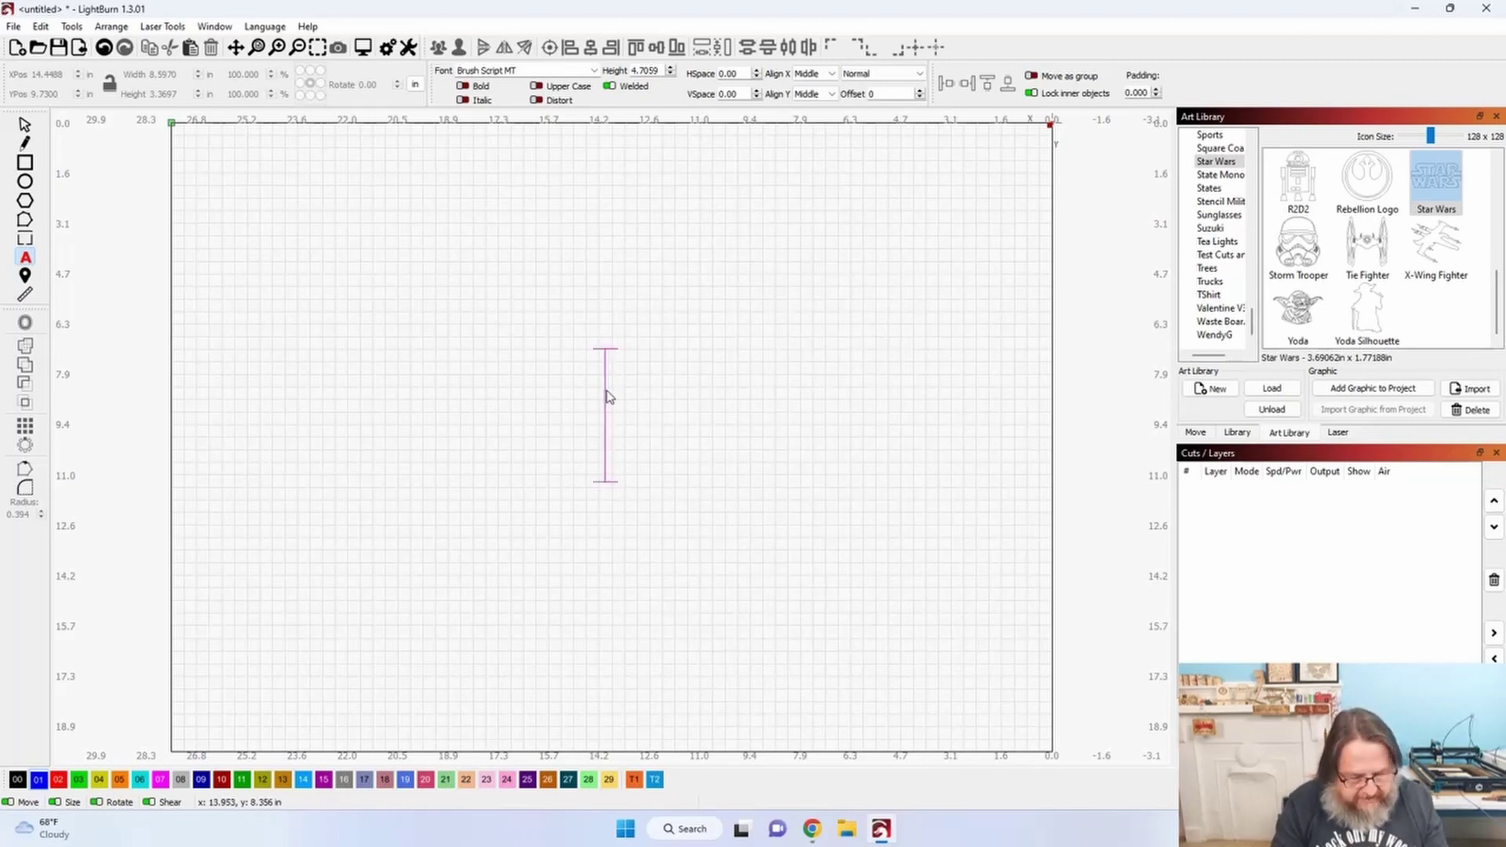
type("Basic")
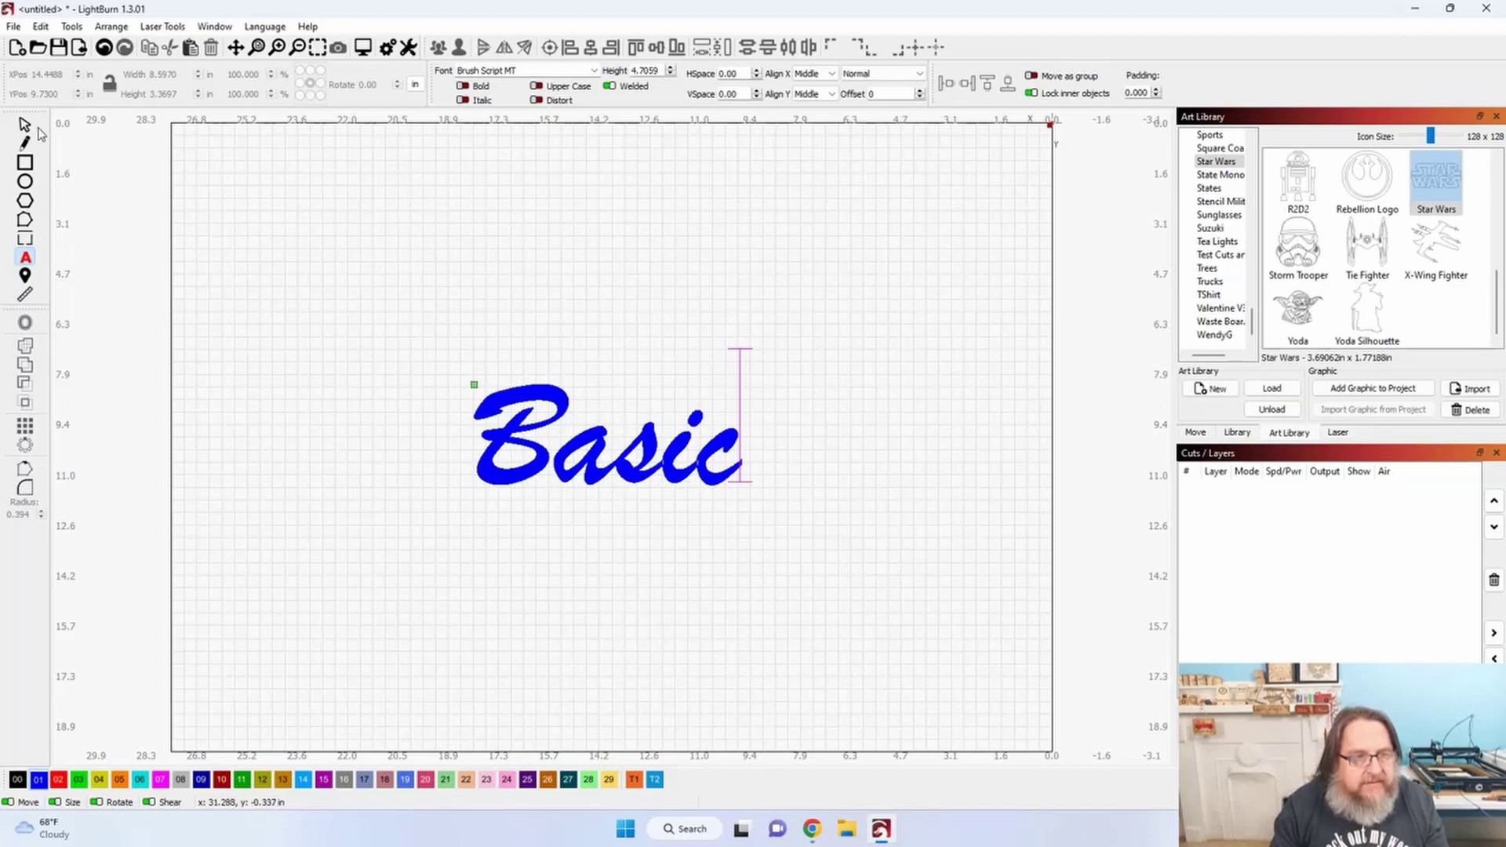
left_click(25, 126)
Assign the new "Basic" text to black layer 00 and set that layer to Line mode.
left_click(17, 780)
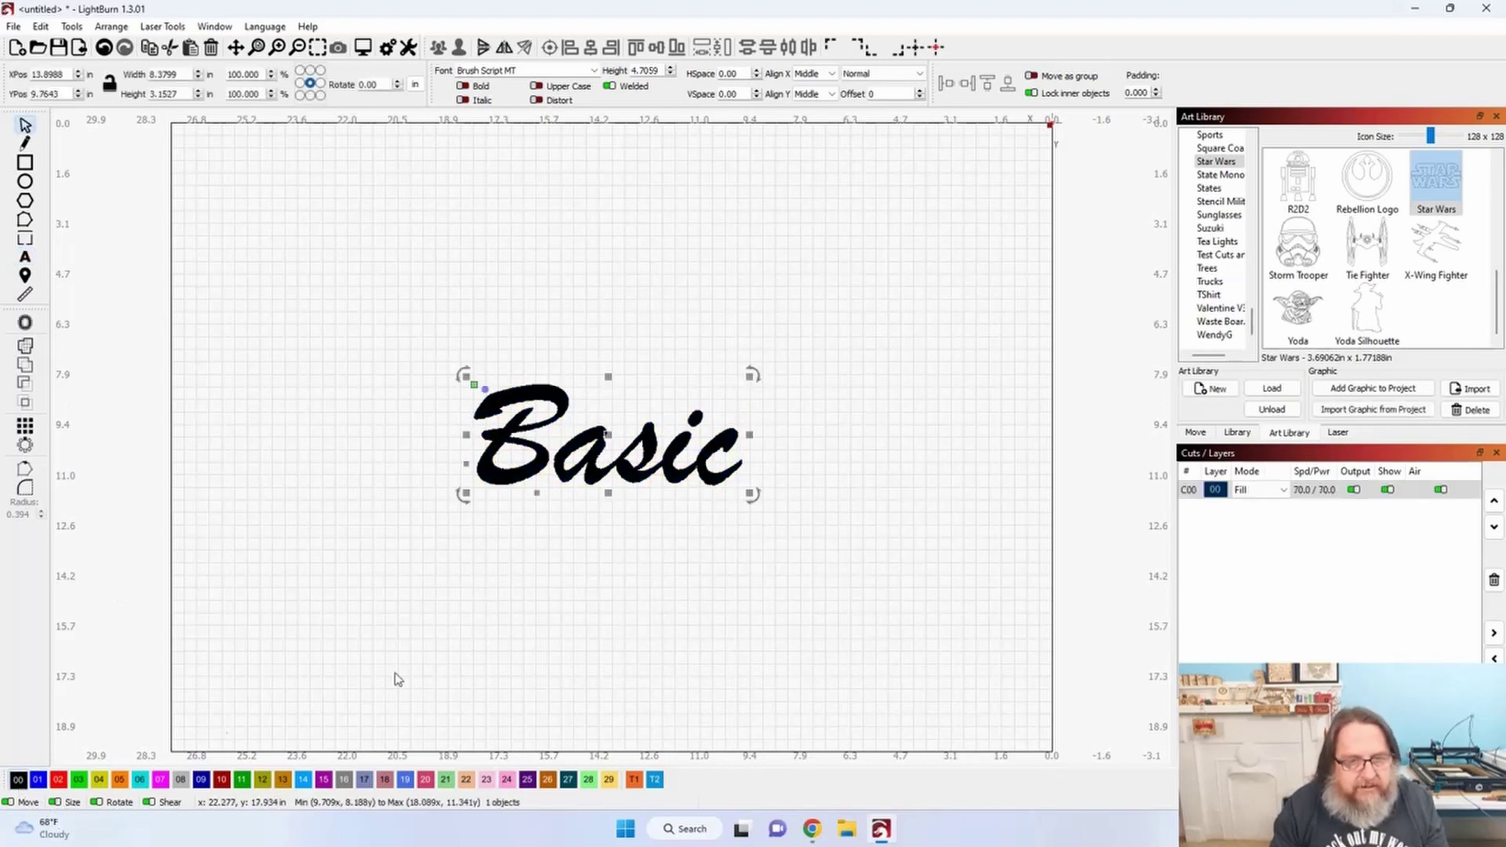
left_click(1270, 491)
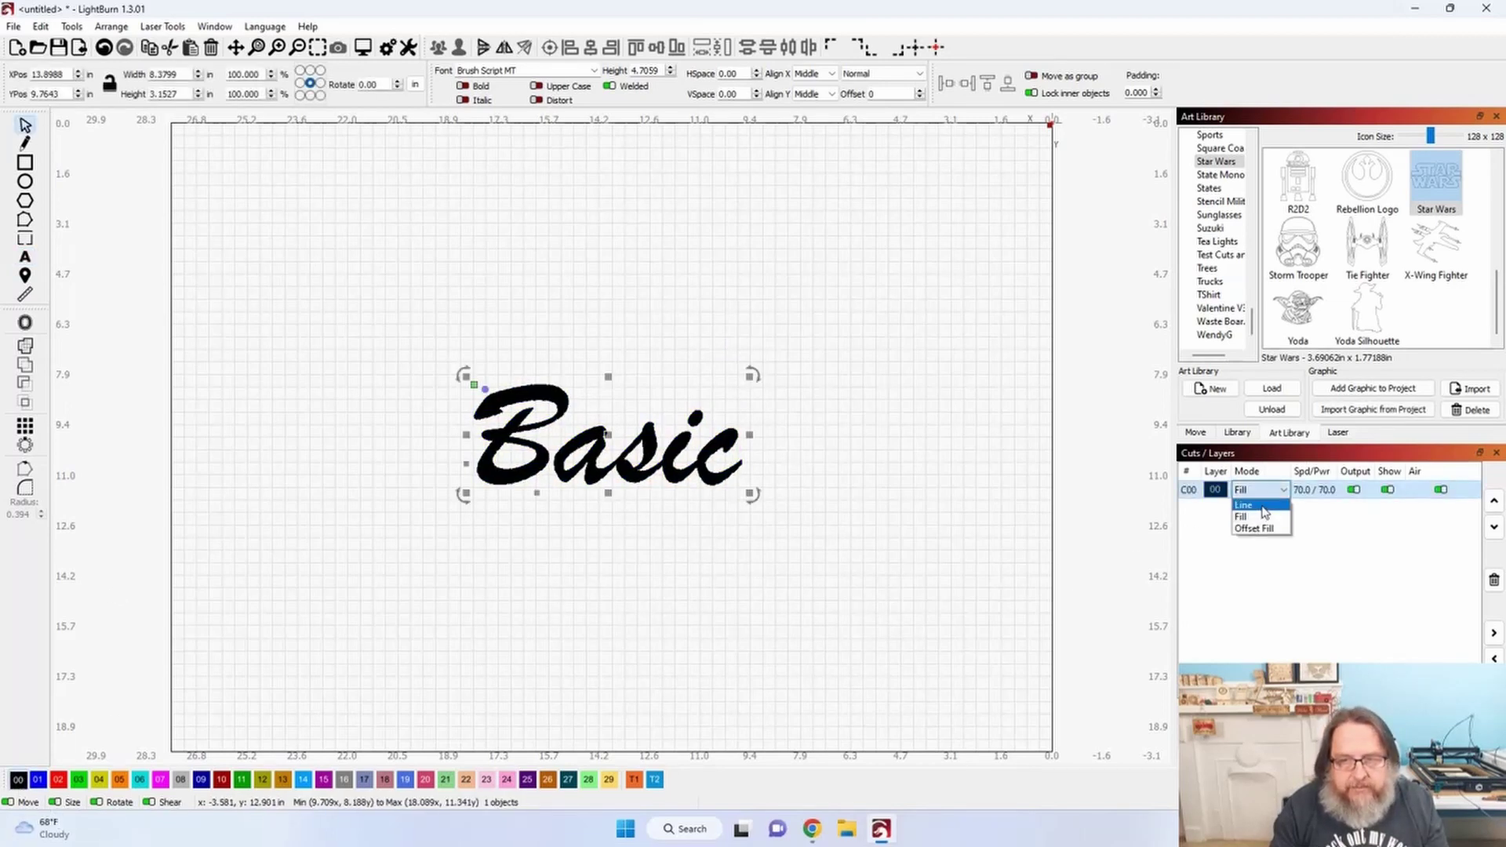
left_click(1255, 505)
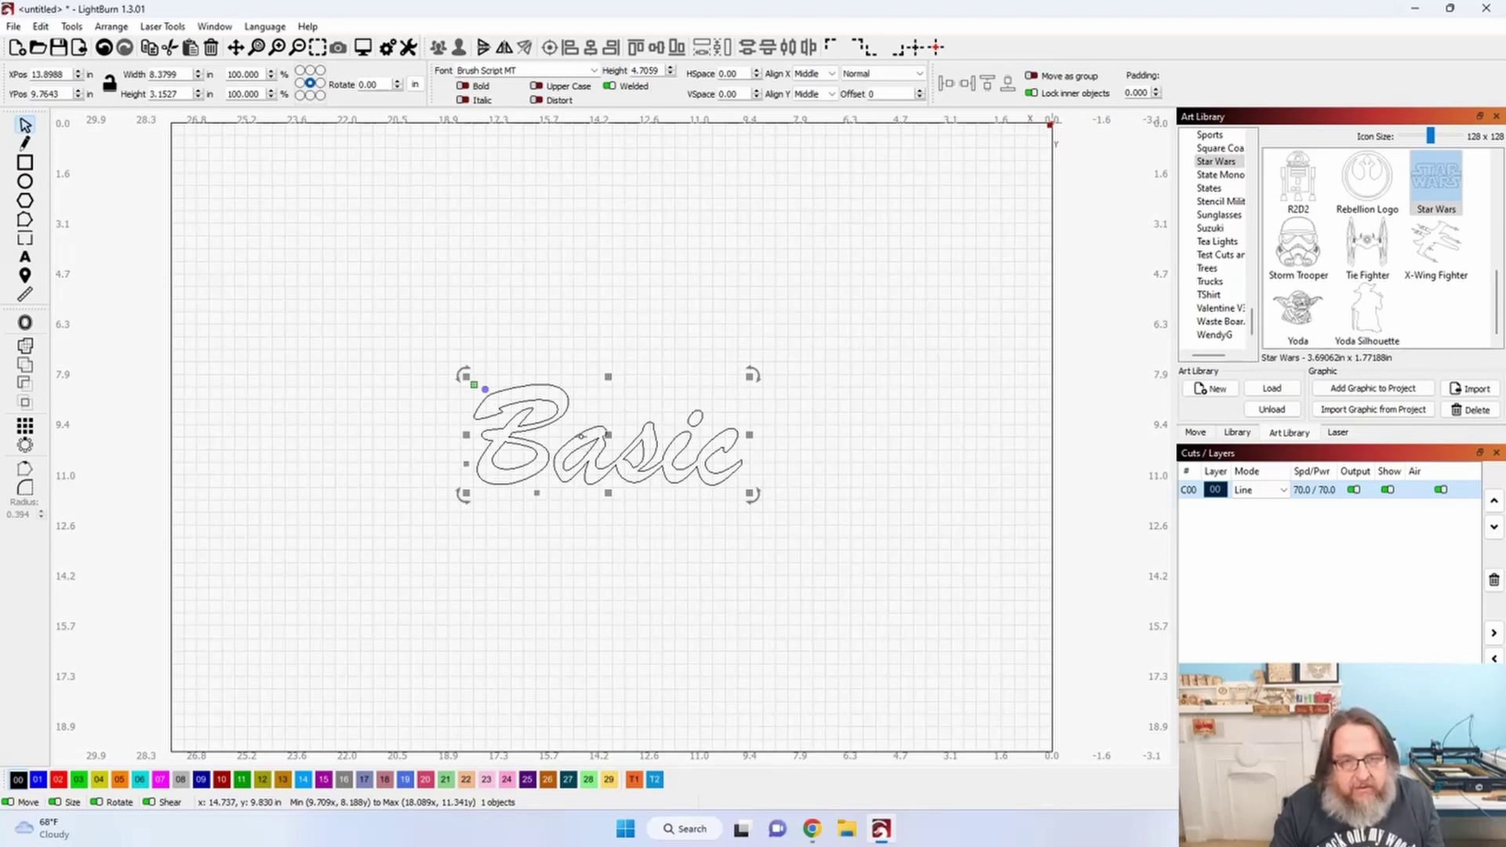
Check the shape move increments in the settings and switch the working units to millimetres.
left_click(387, 49)
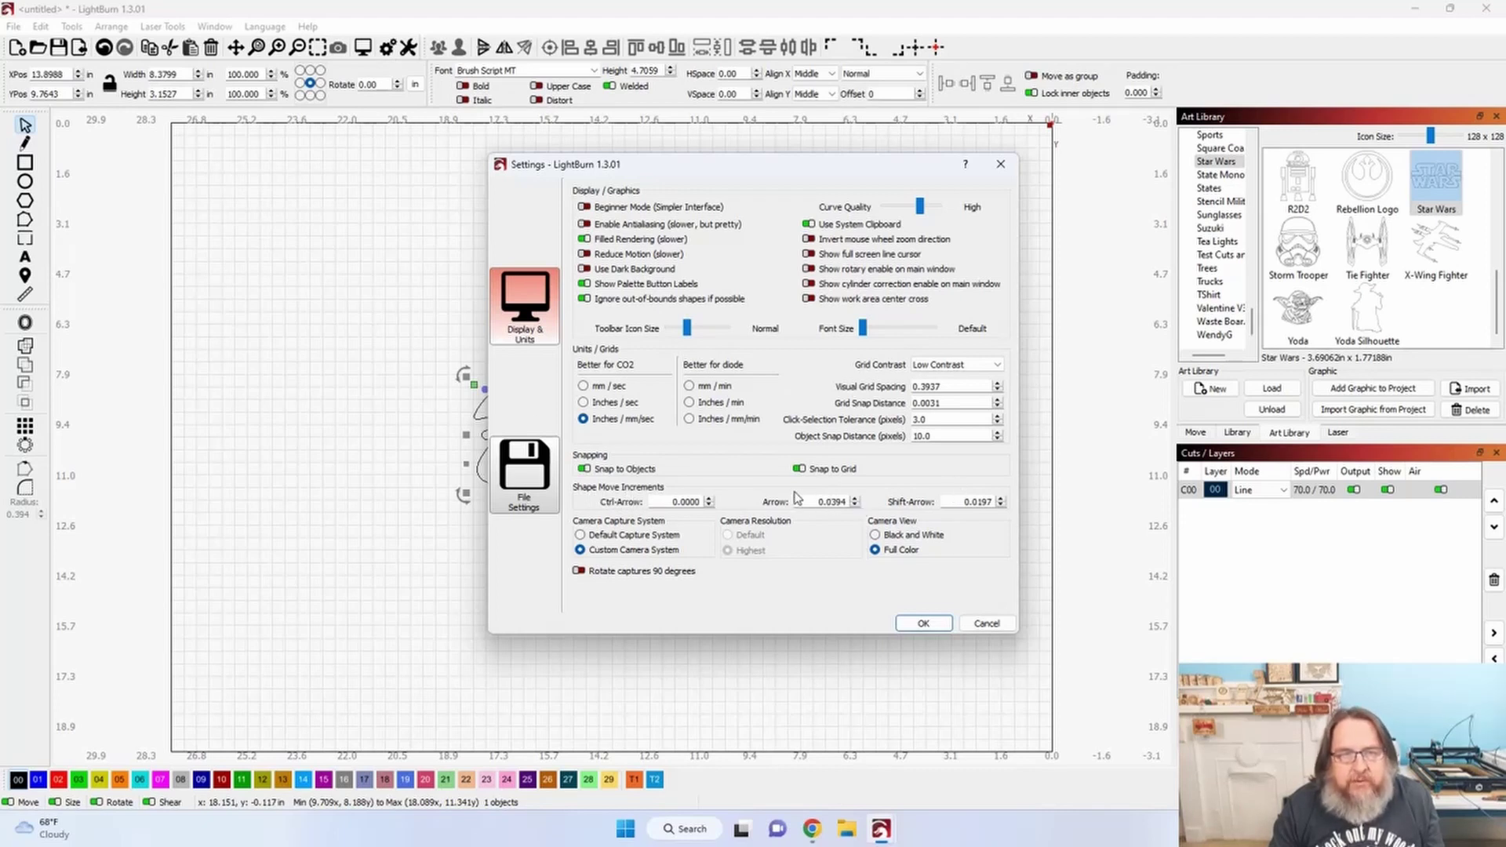
left_click(1001, 164)
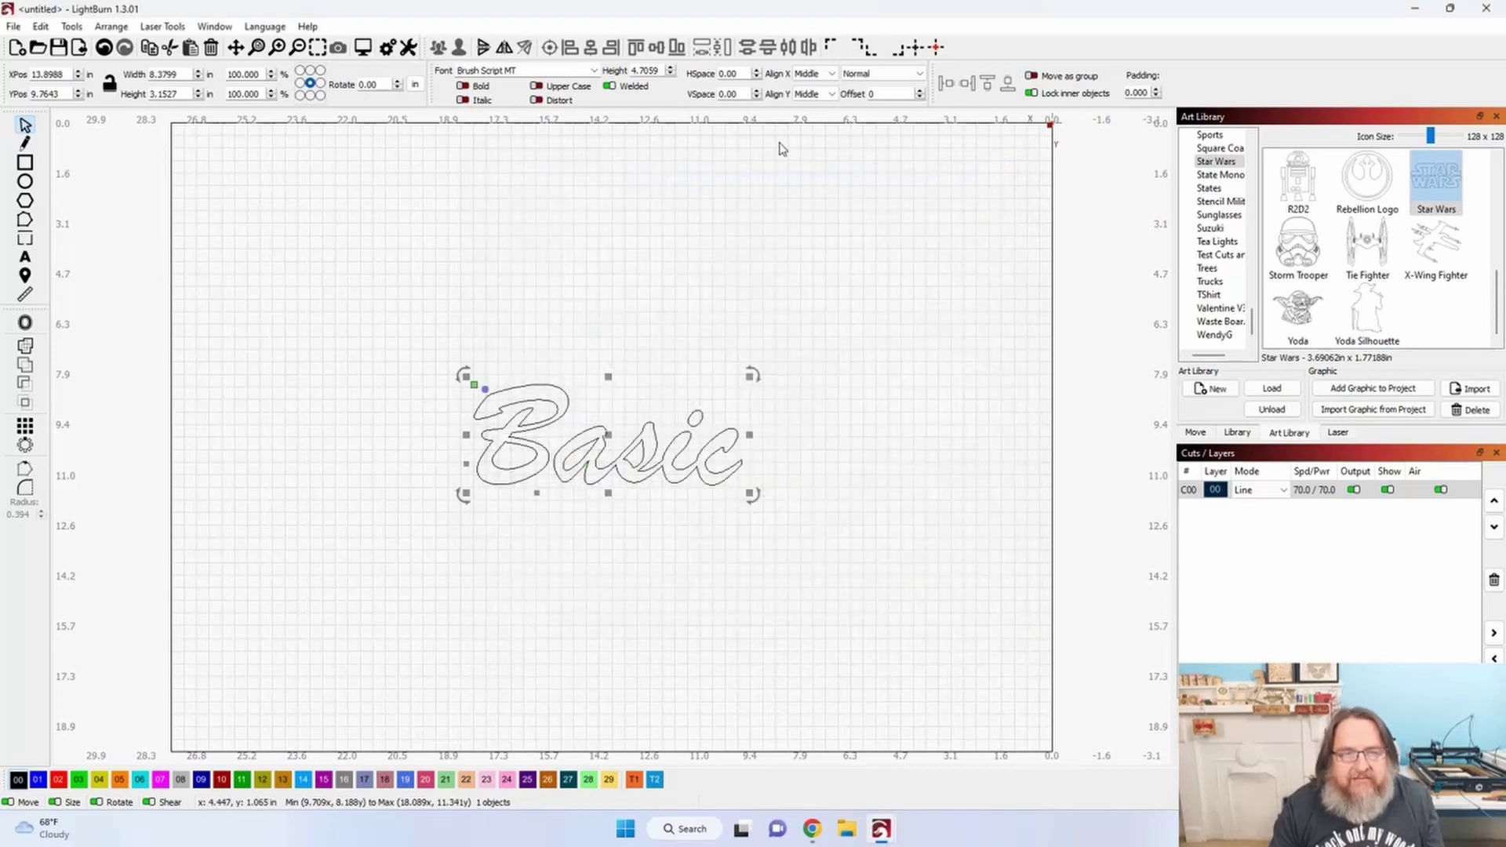
left_click(415, 84)
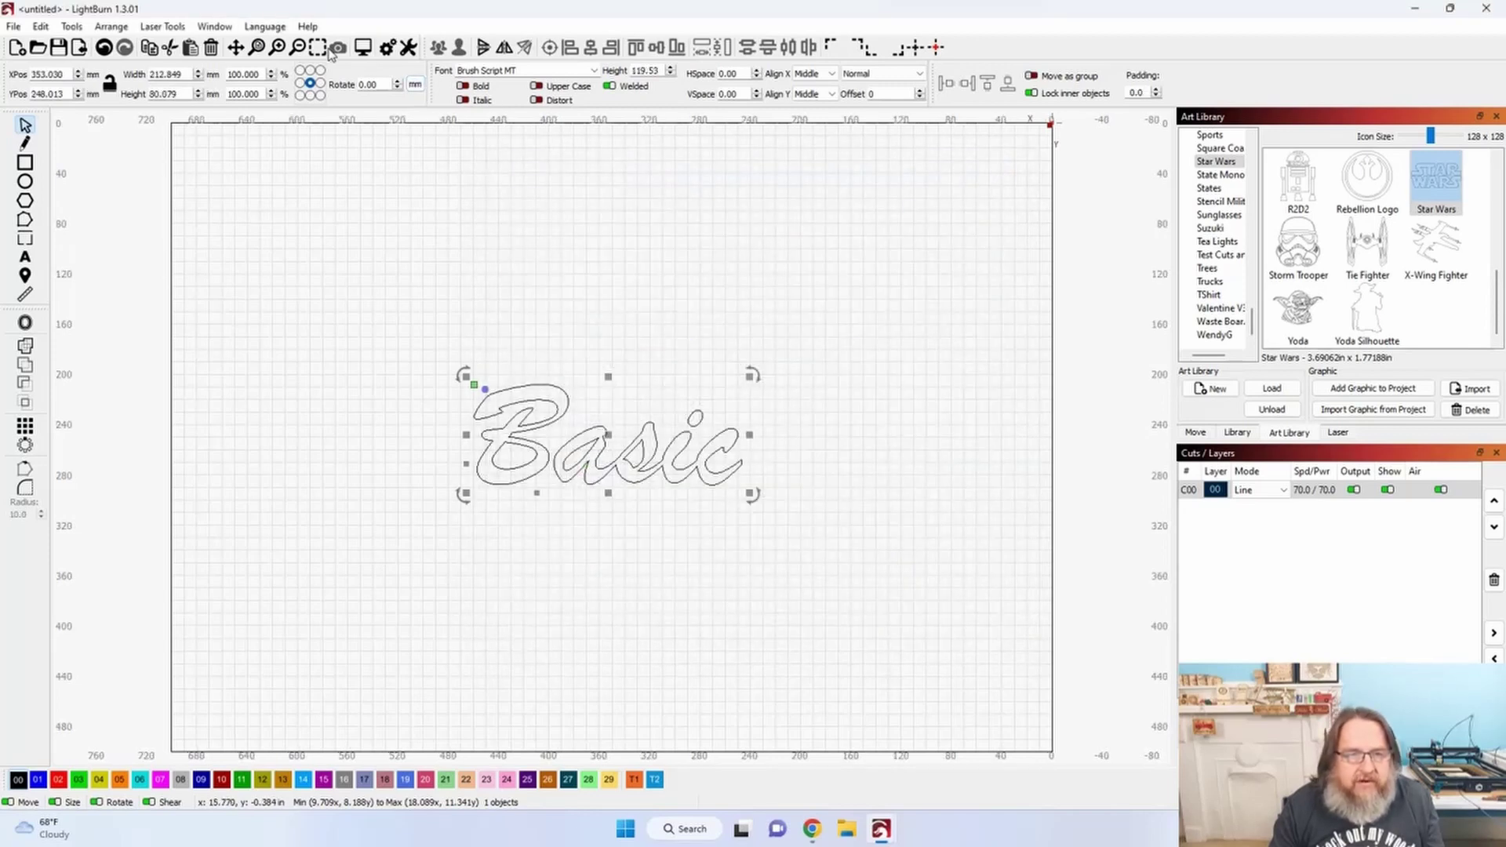
In the settings, set the Arrow move increment to 1 mm and the Shift-Arrow increment to 0.5 mm.
left_click(388, 47)
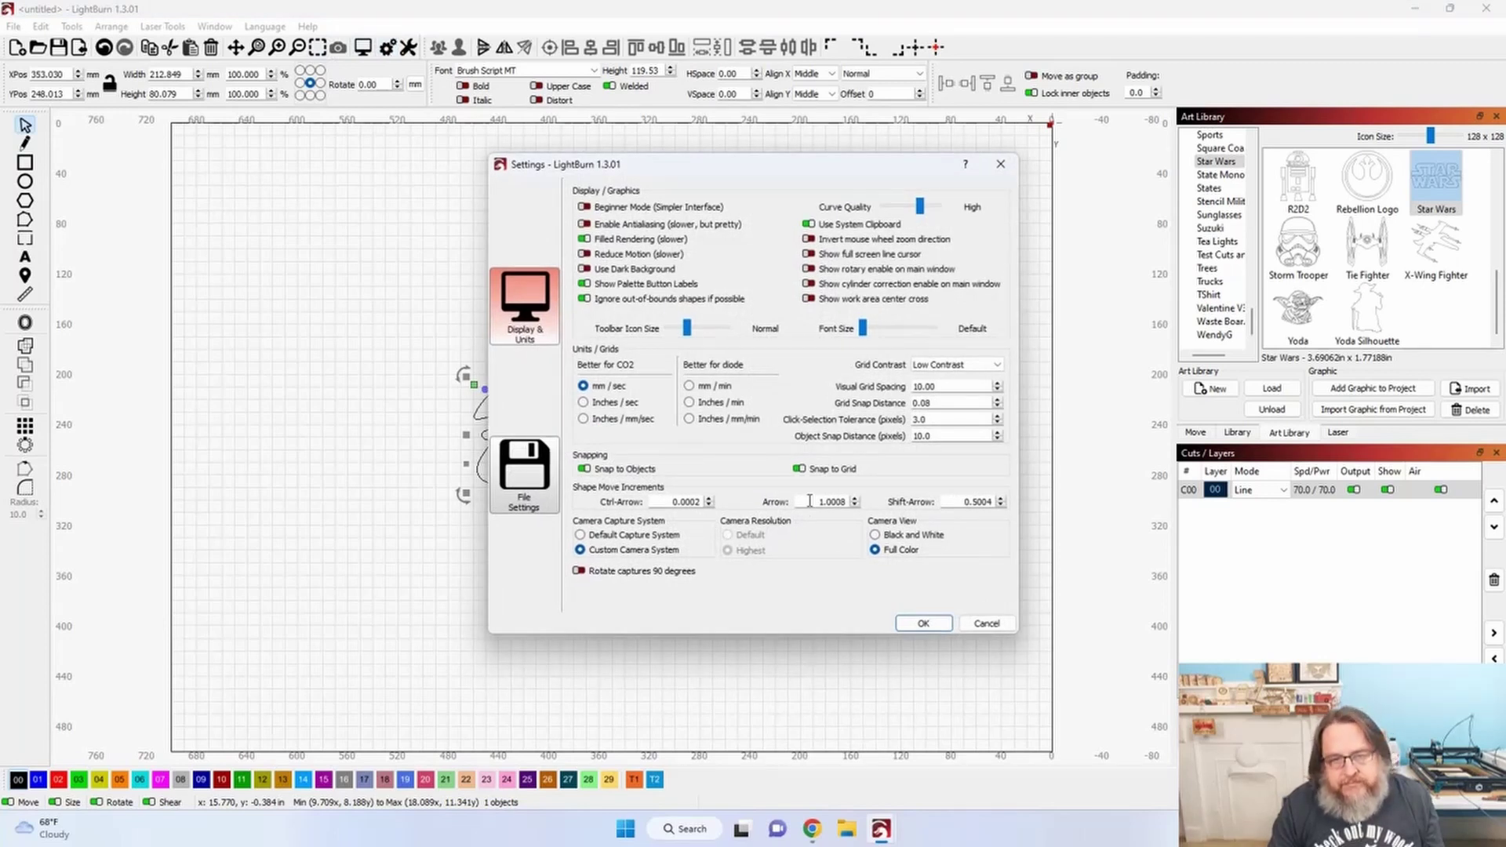
left_click_drag(812, 501, 938, 503)
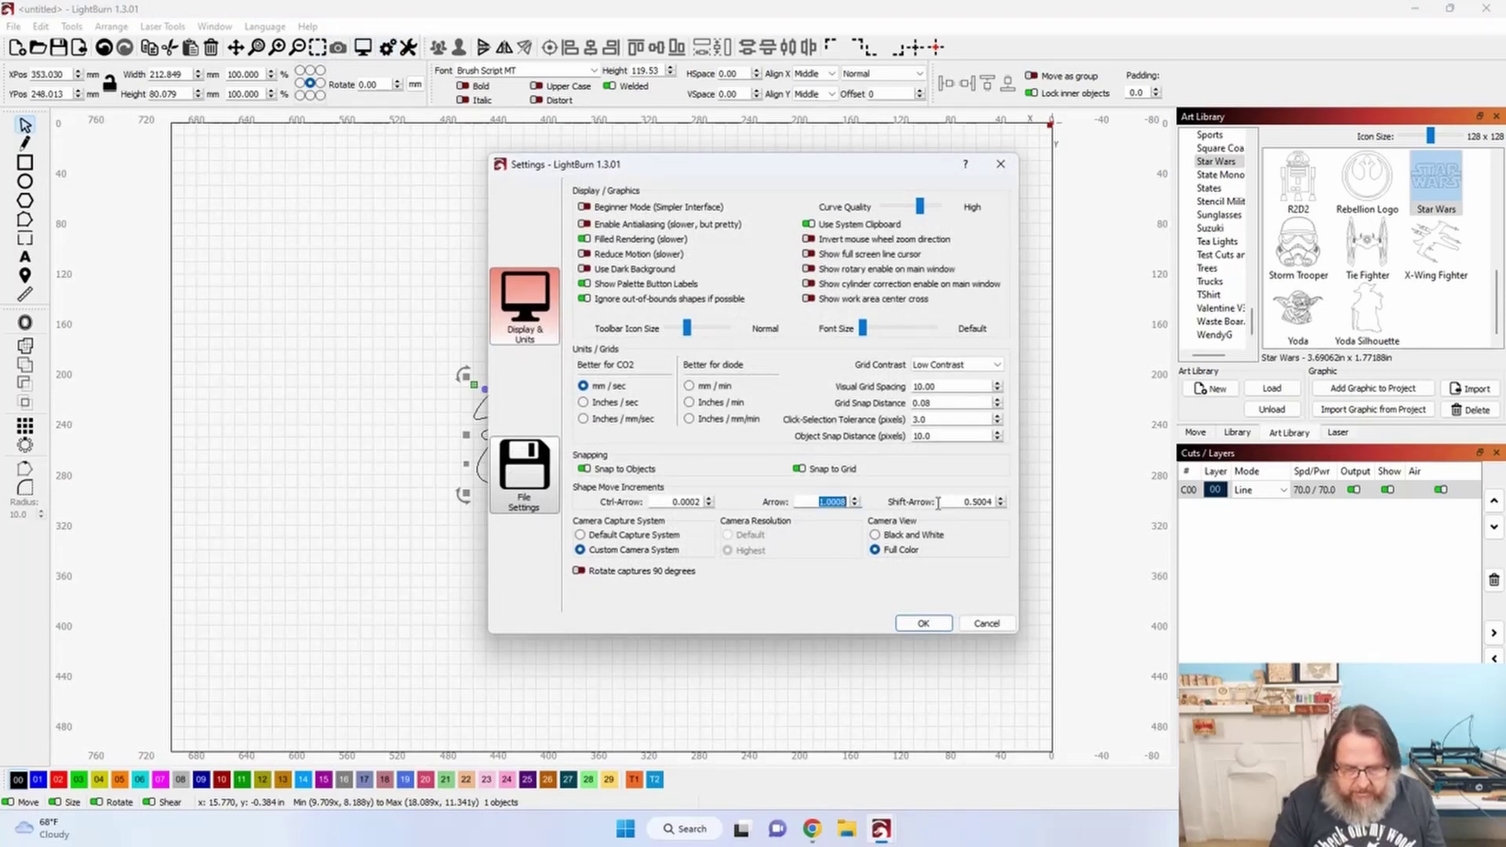
type("1")
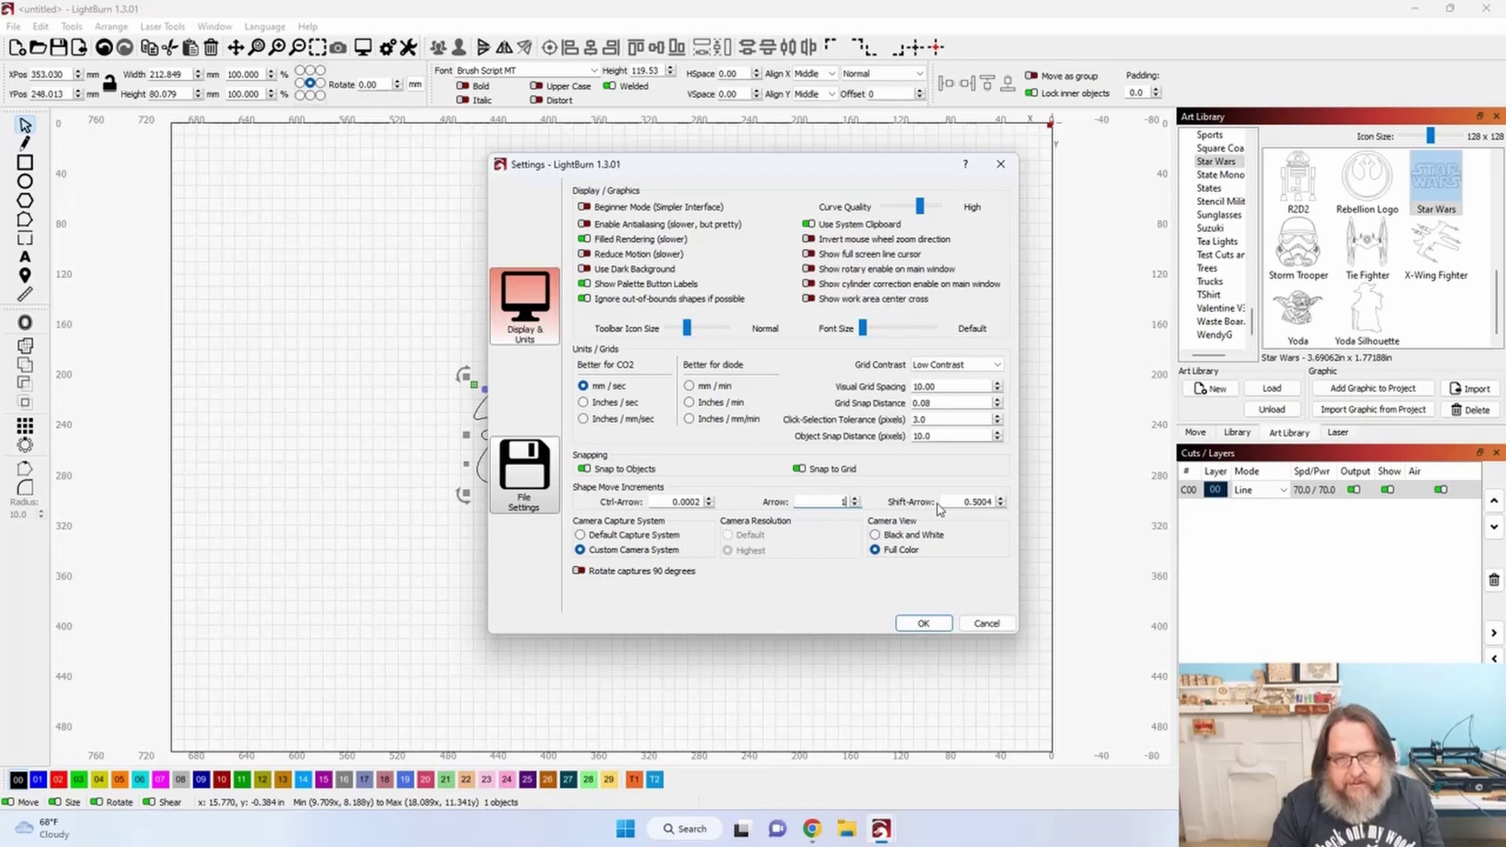
key("Caps_Lock")
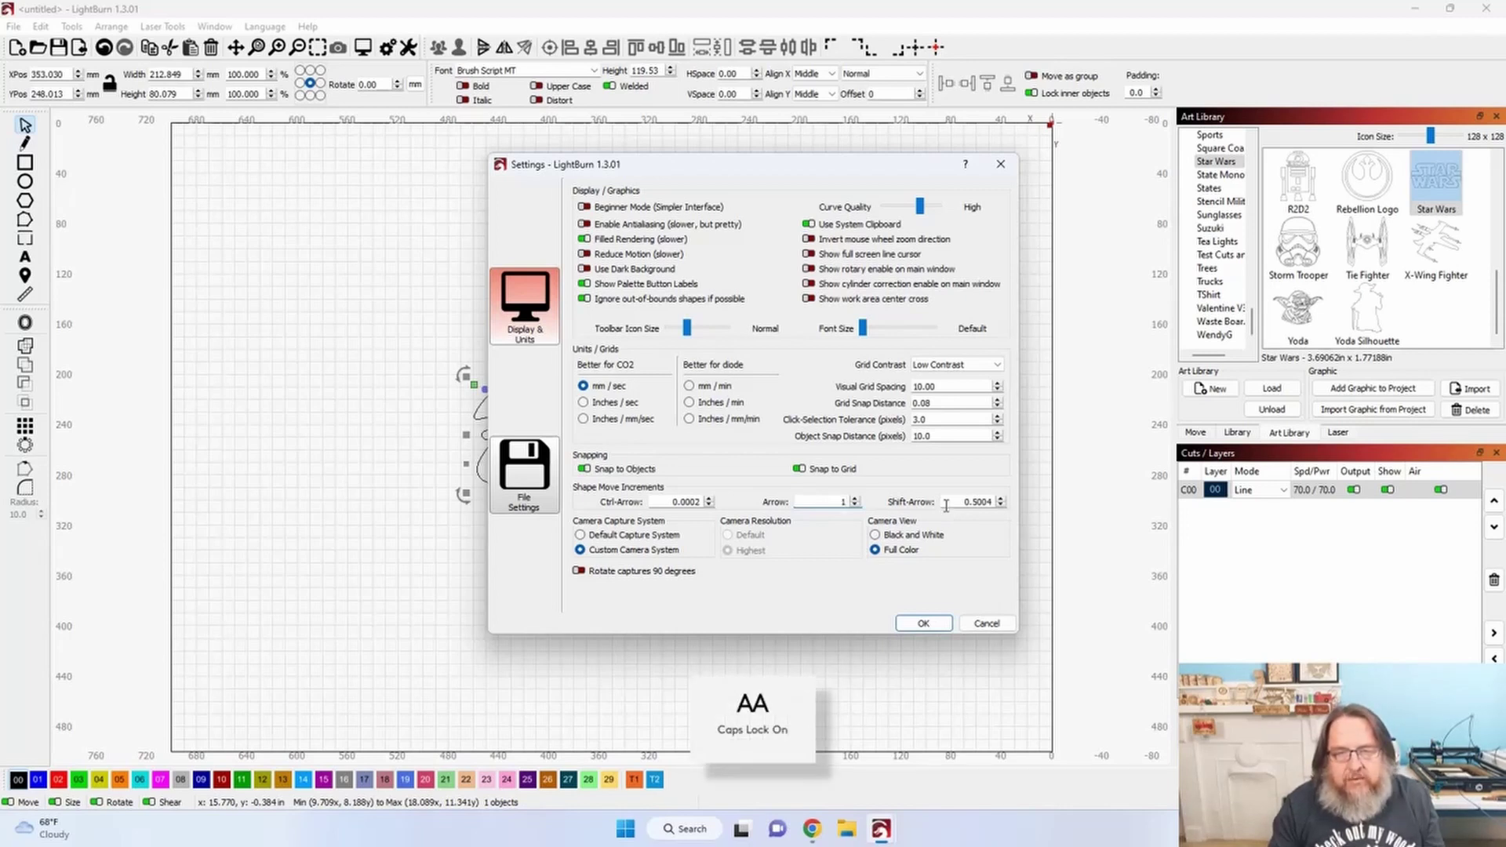
left_click_drag(947, 502, 1108, 498)
type(".")
key("Caps_Lock")
type("5")
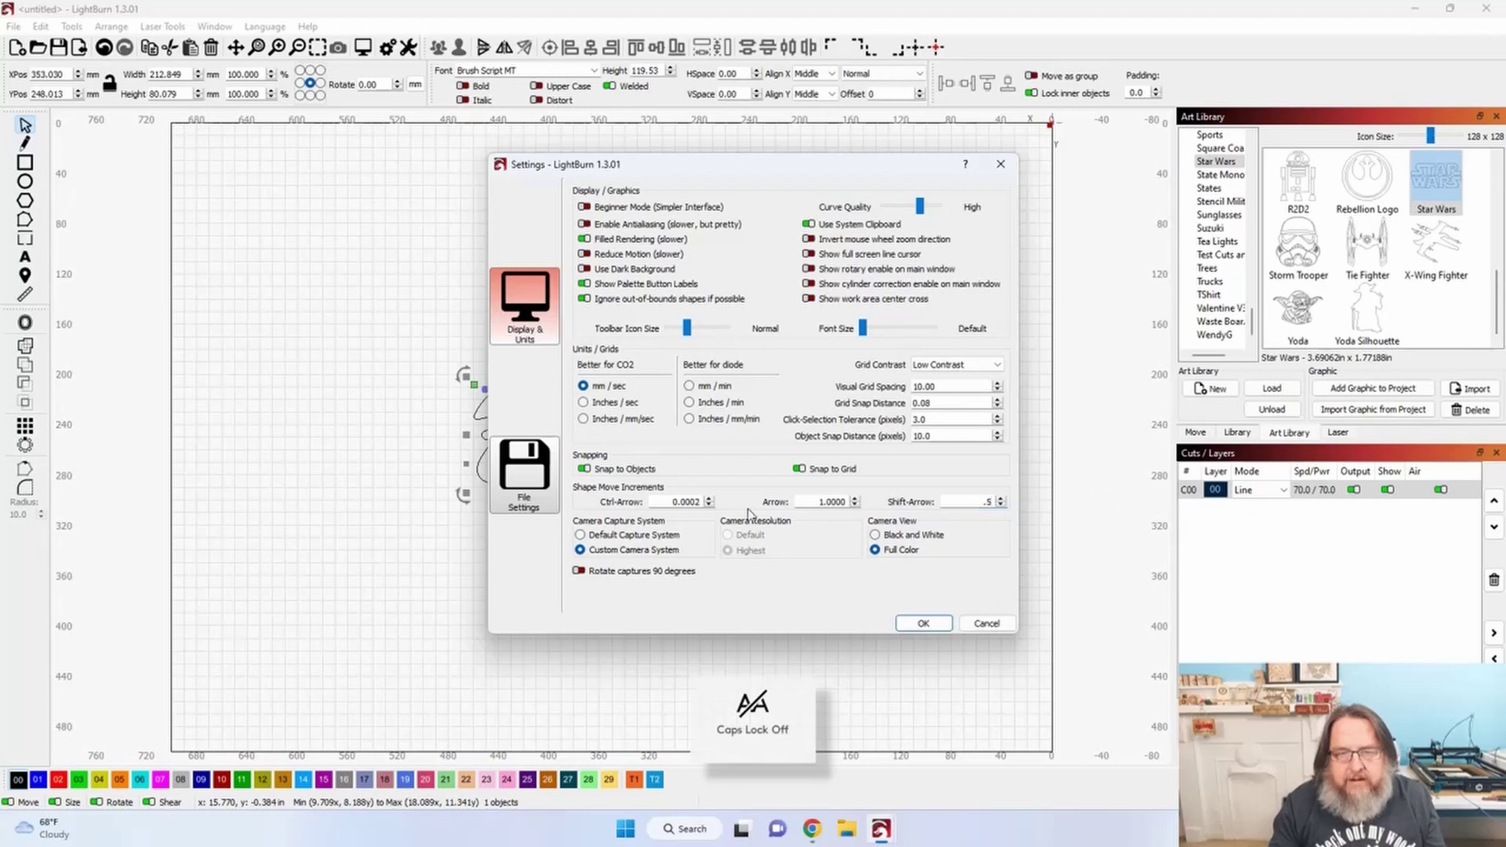
Set the Ctrl-Arrow move increment to 0.025 mm and apply the settings.
double_click(671, 502)
type(".02")
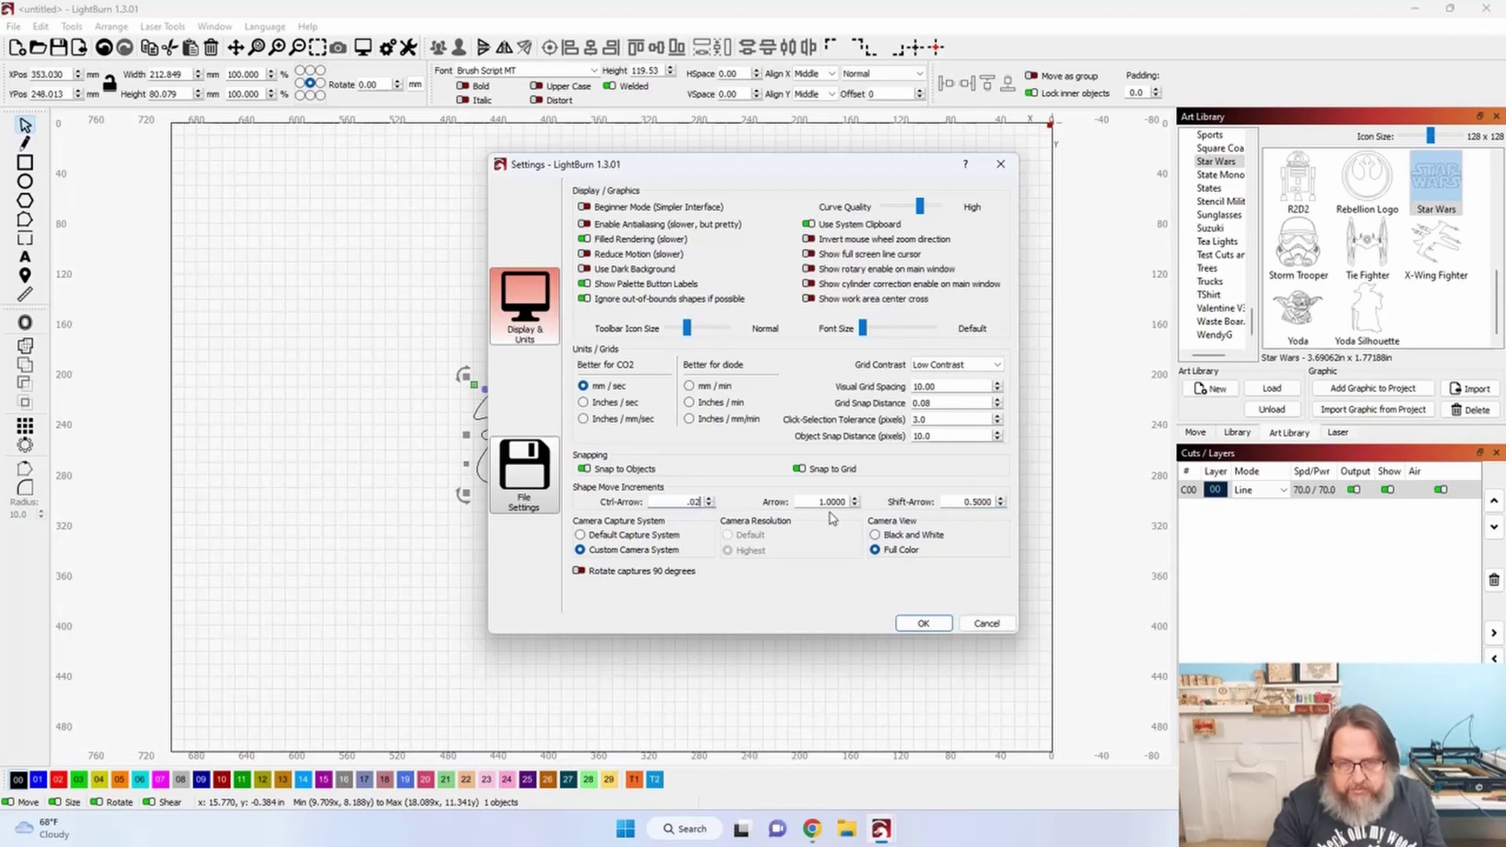
key("Caps_Lock")
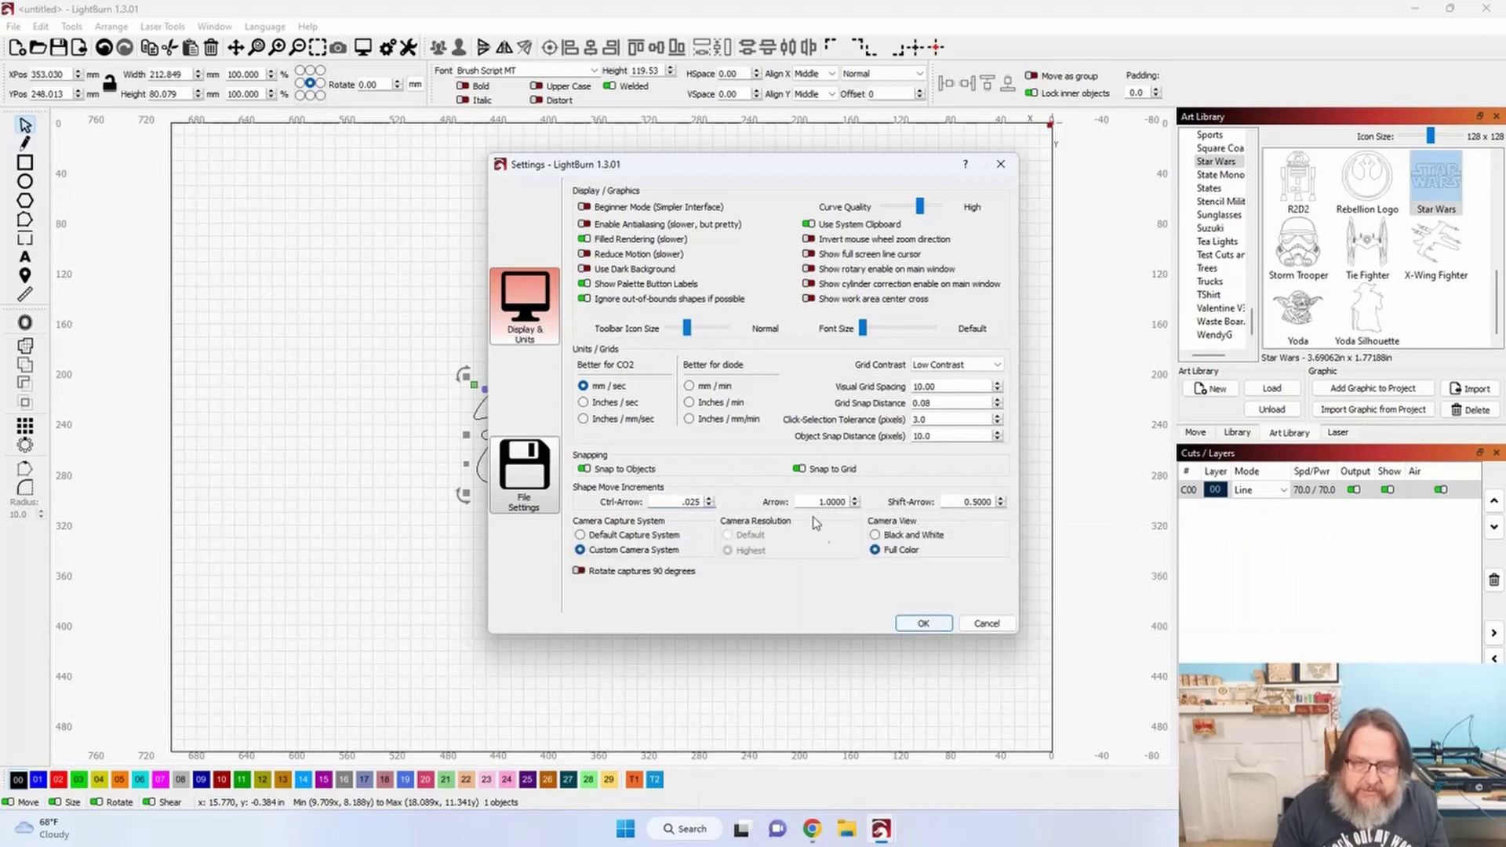
left_click(912, 626)
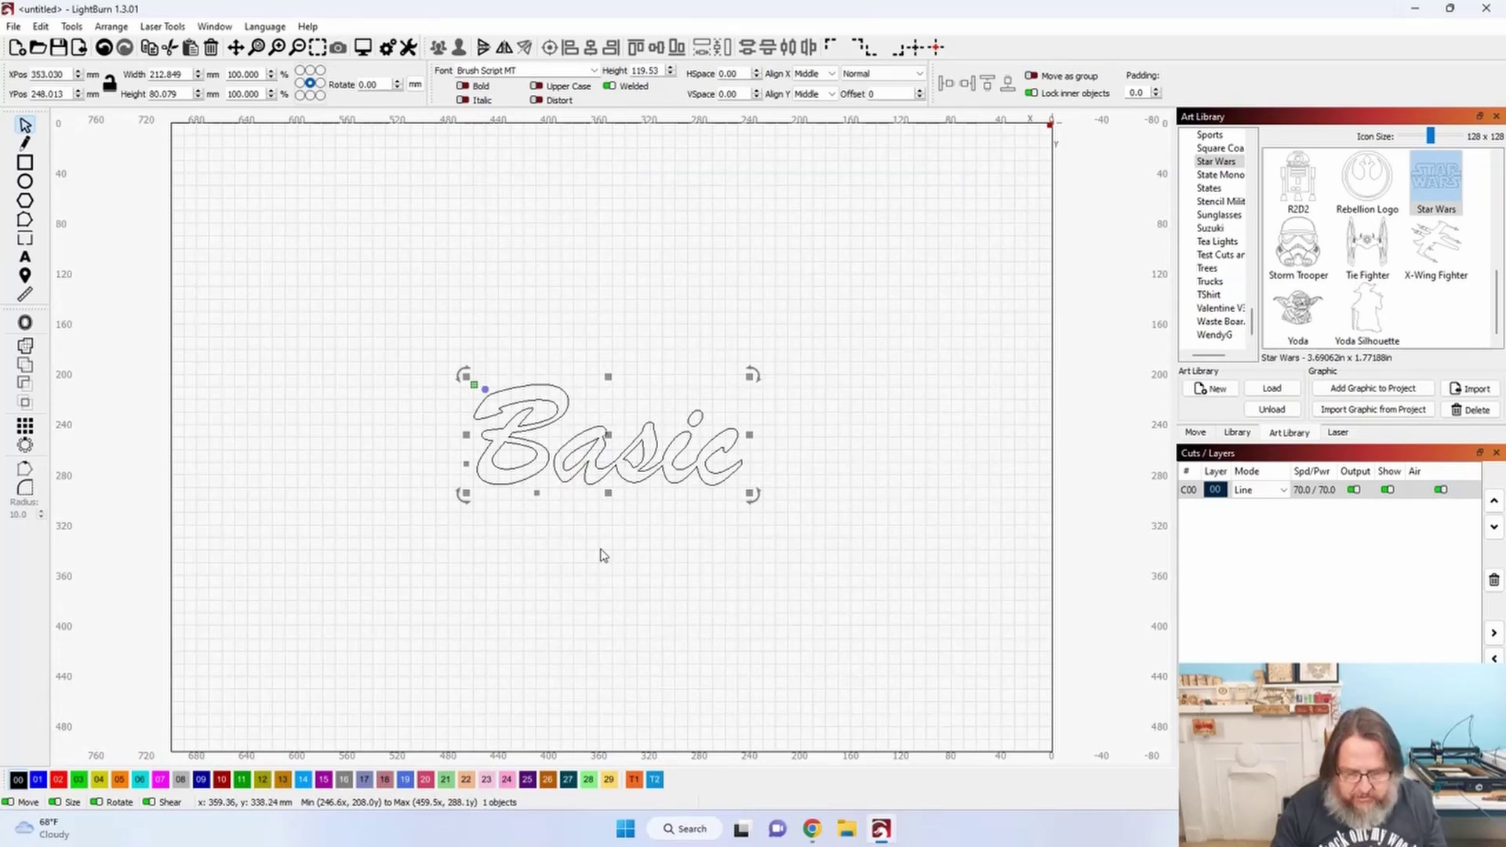
Duplicate the "Basic" text in place and shift the copy 5 mm right and 5 mm down.
key("ctrl+Down")
key("ctrl+Down")
key("ctrl+Down")
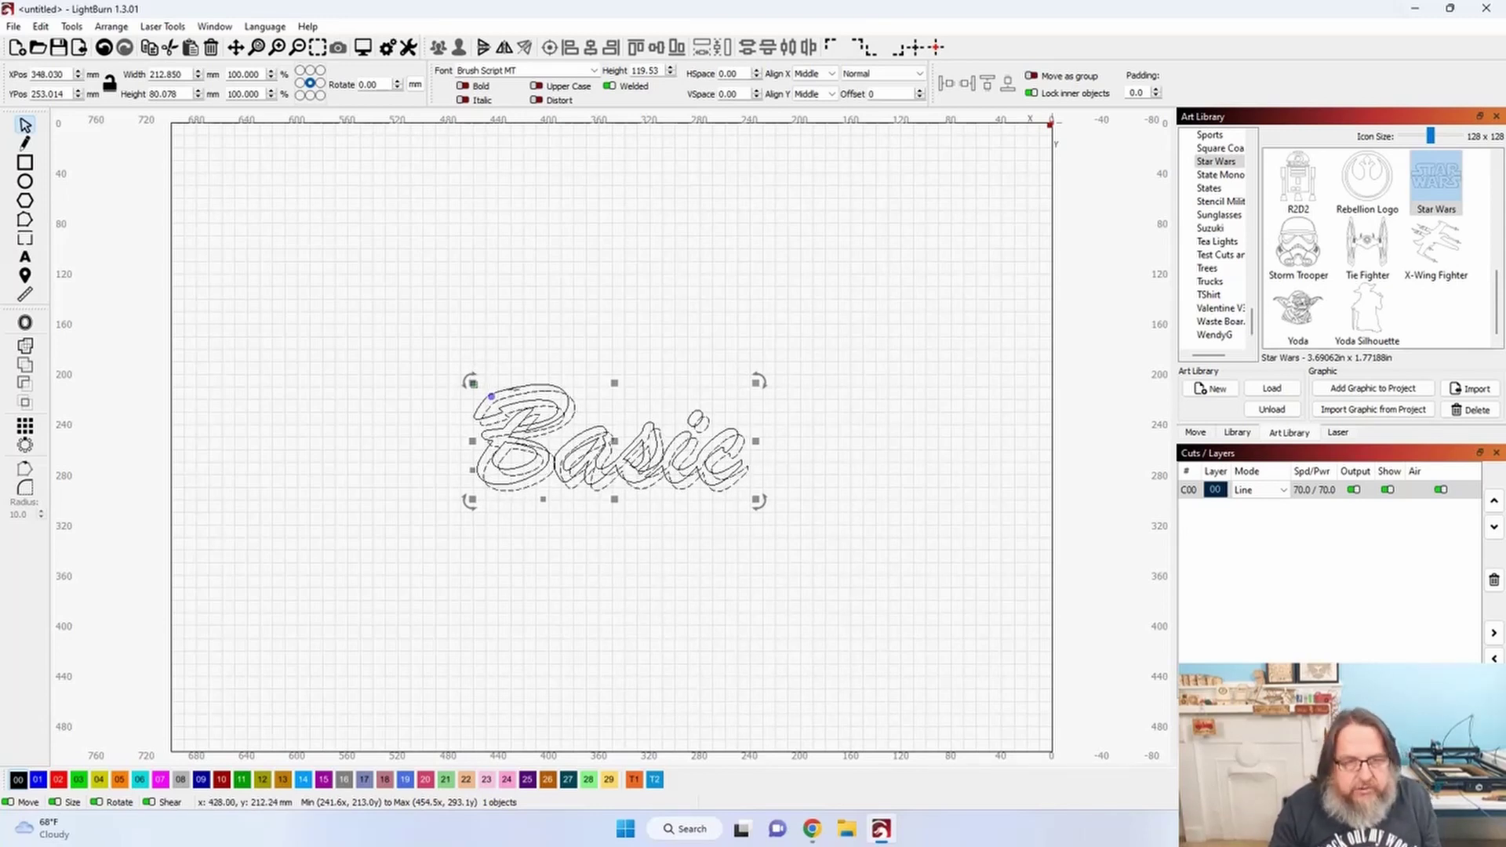
scroll(513, 389, "up", 5)
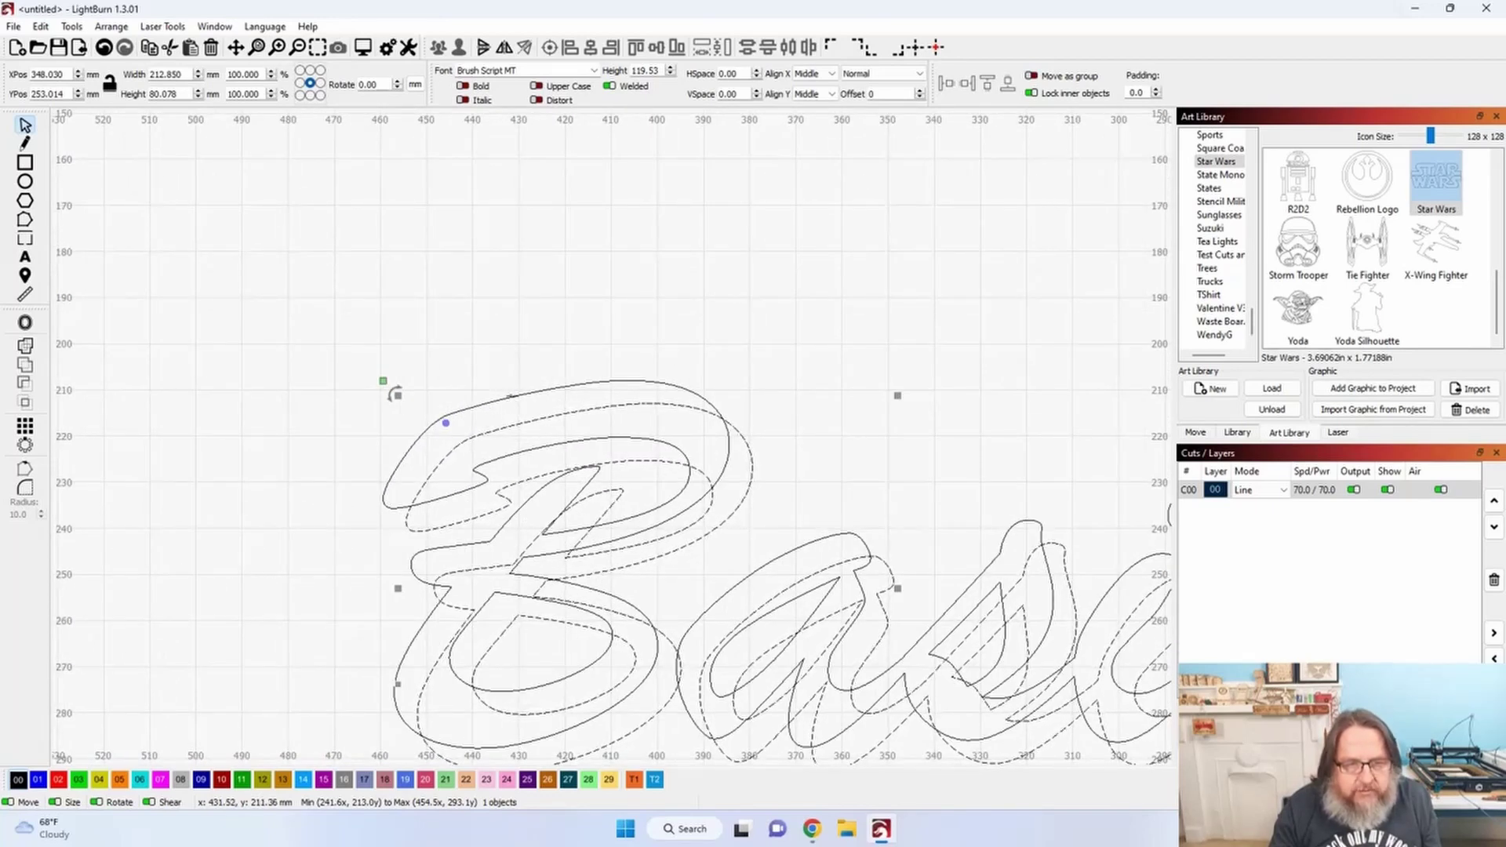
Select the shifted copy first and the original text second, and open the Boolean Assistant for them.
left_click(511, 396, "shift")
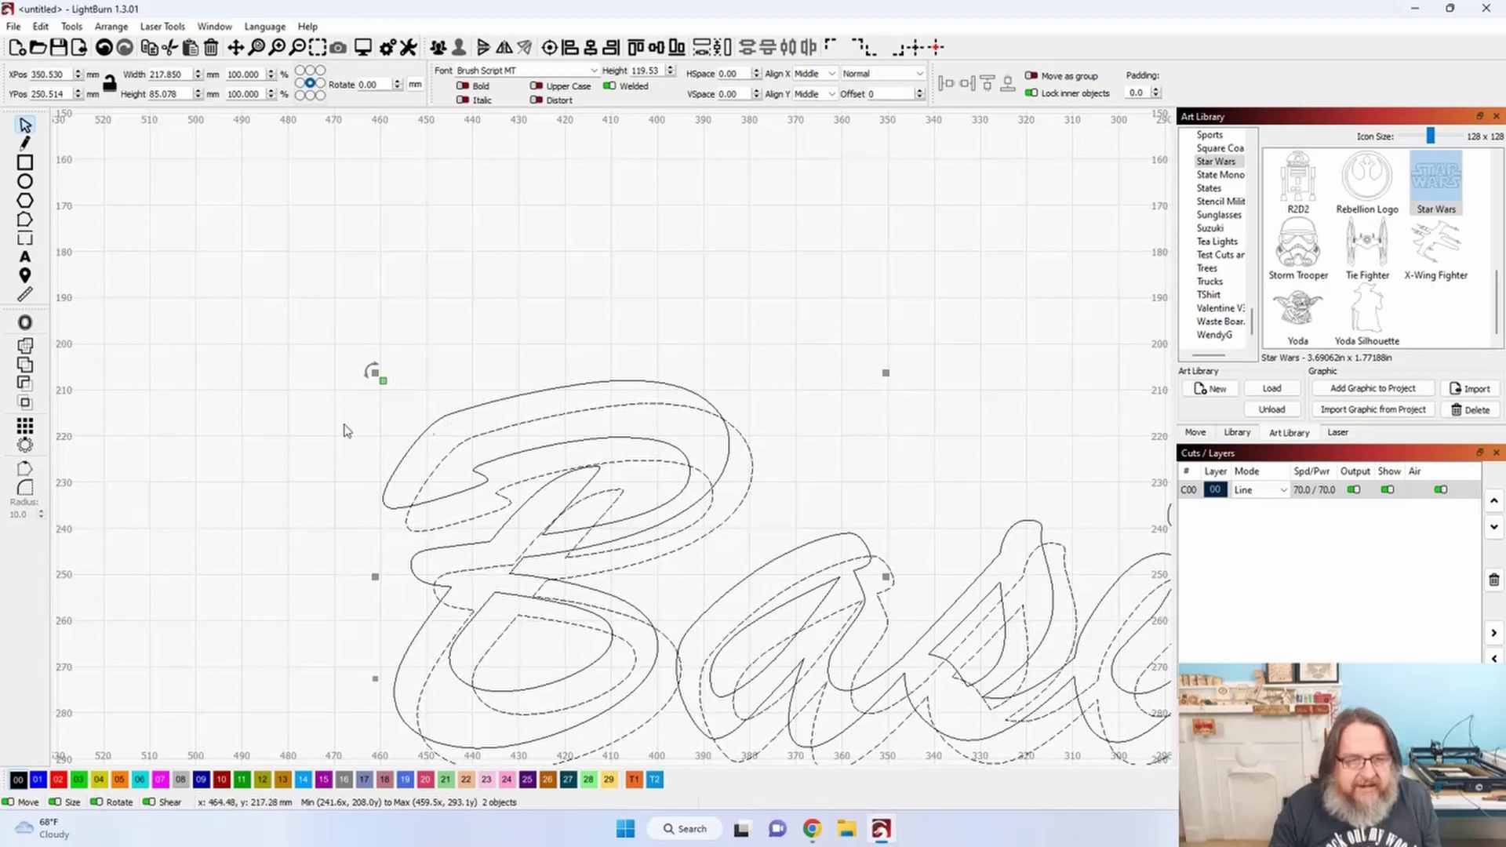
left_click(588, 302)
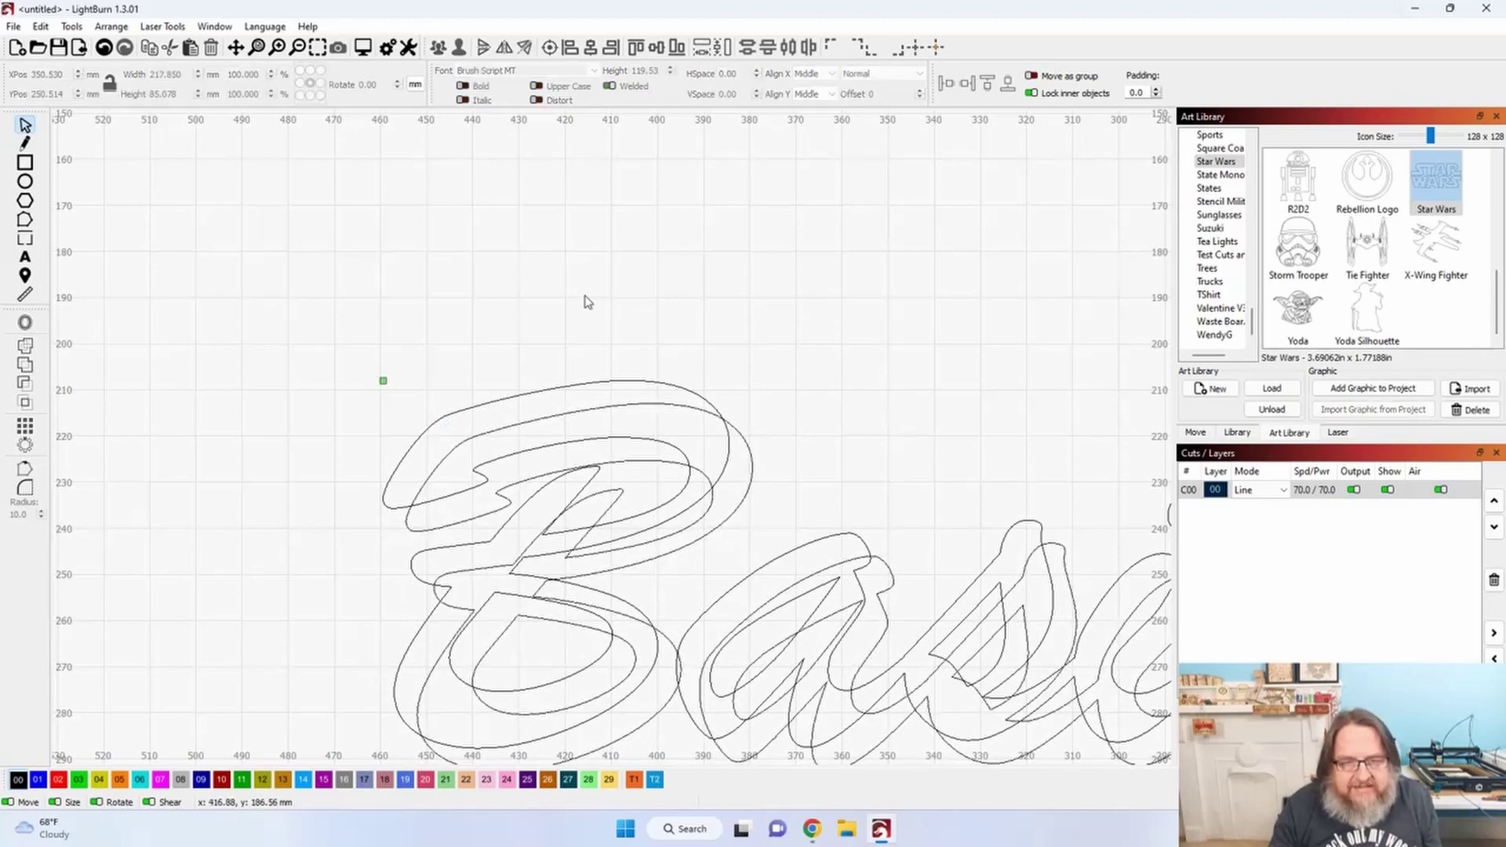
left_click(747, 495)
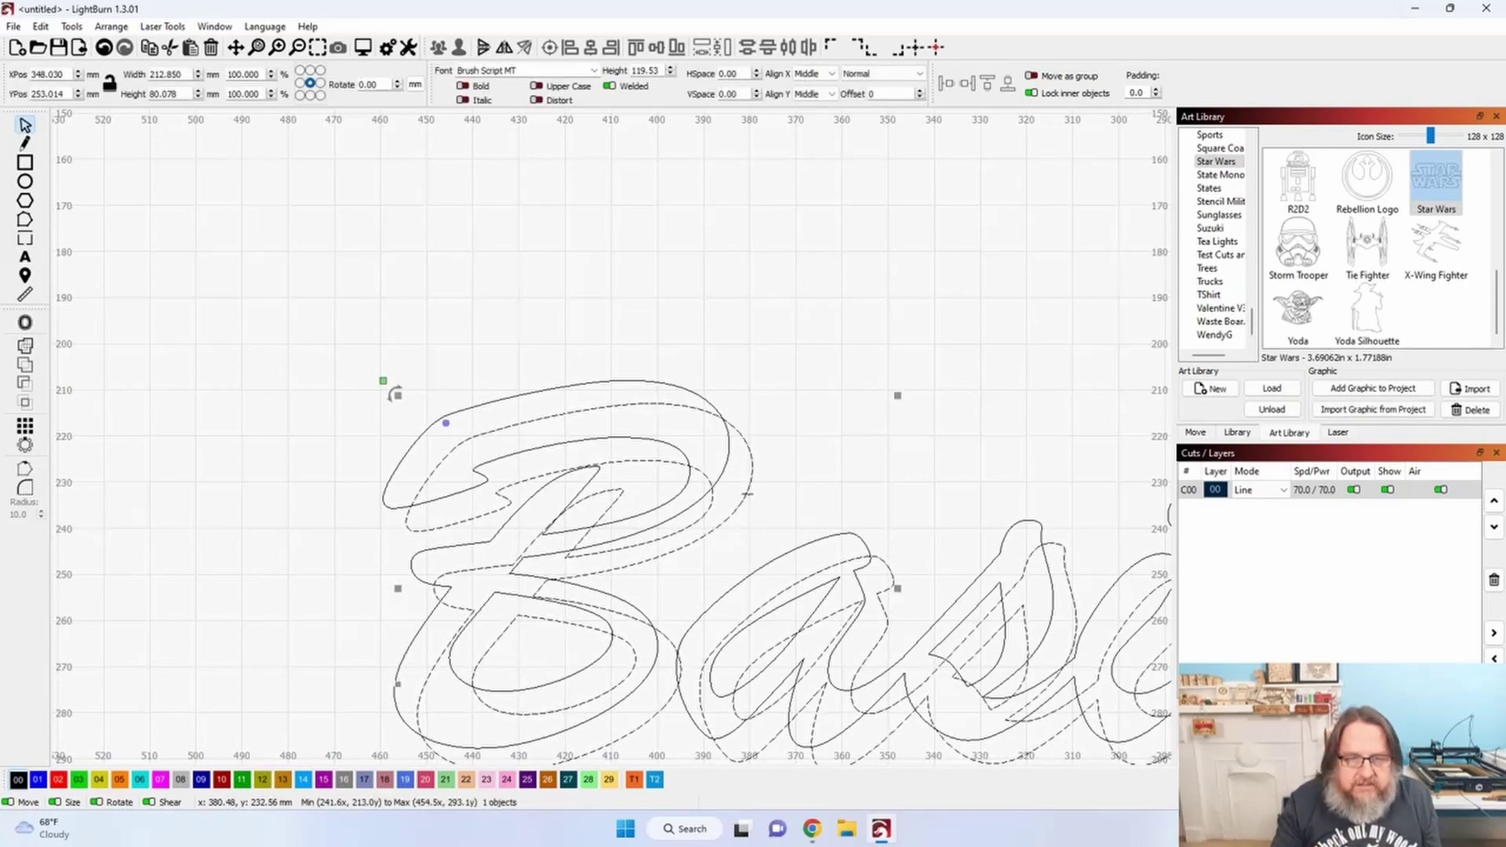
left_click(518, 397, "shift")
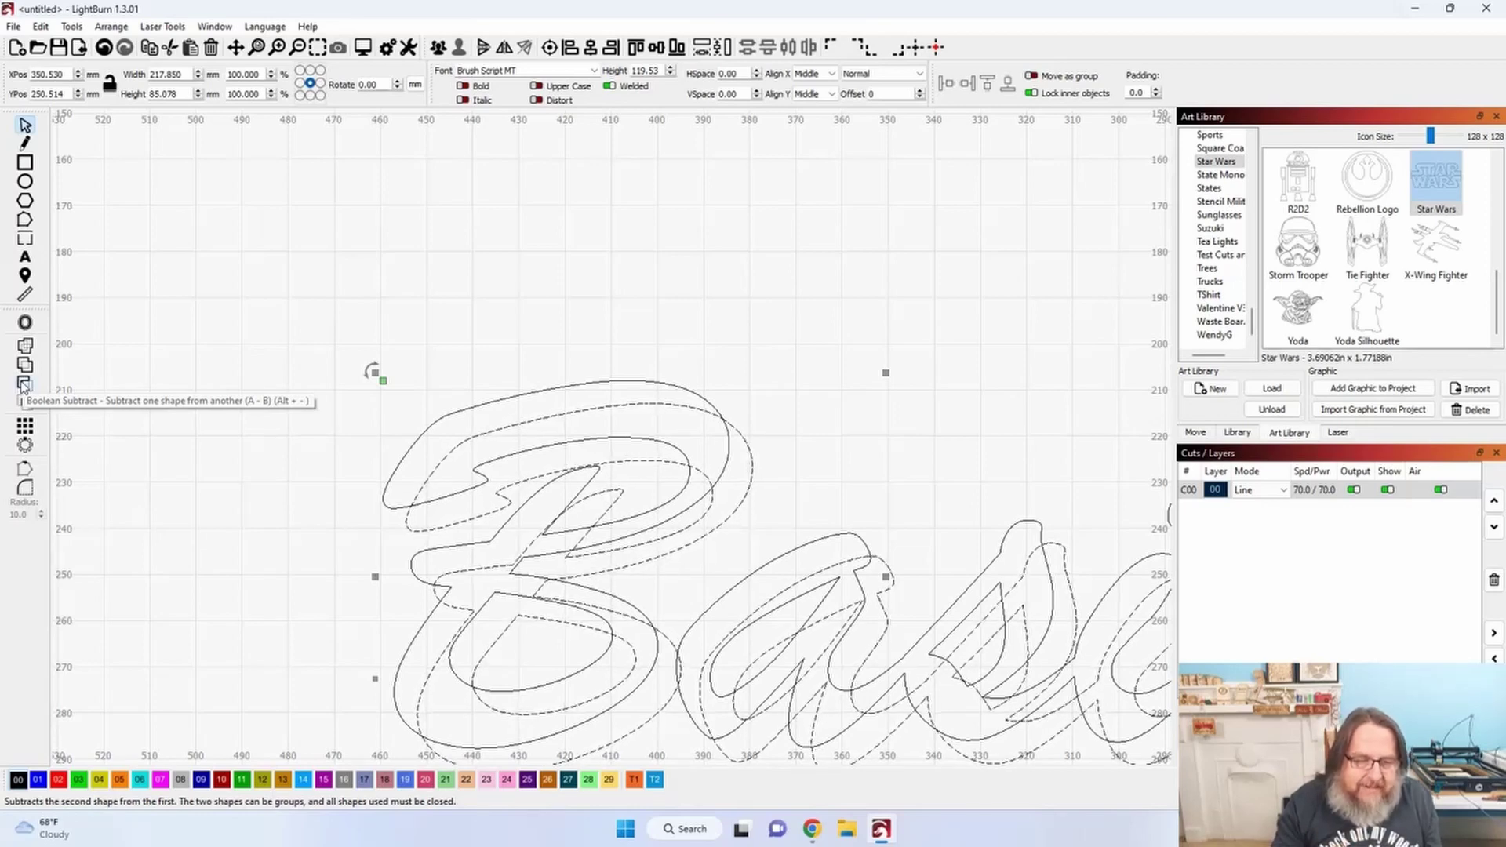
left_click_drag(208, 578, 54, 414)
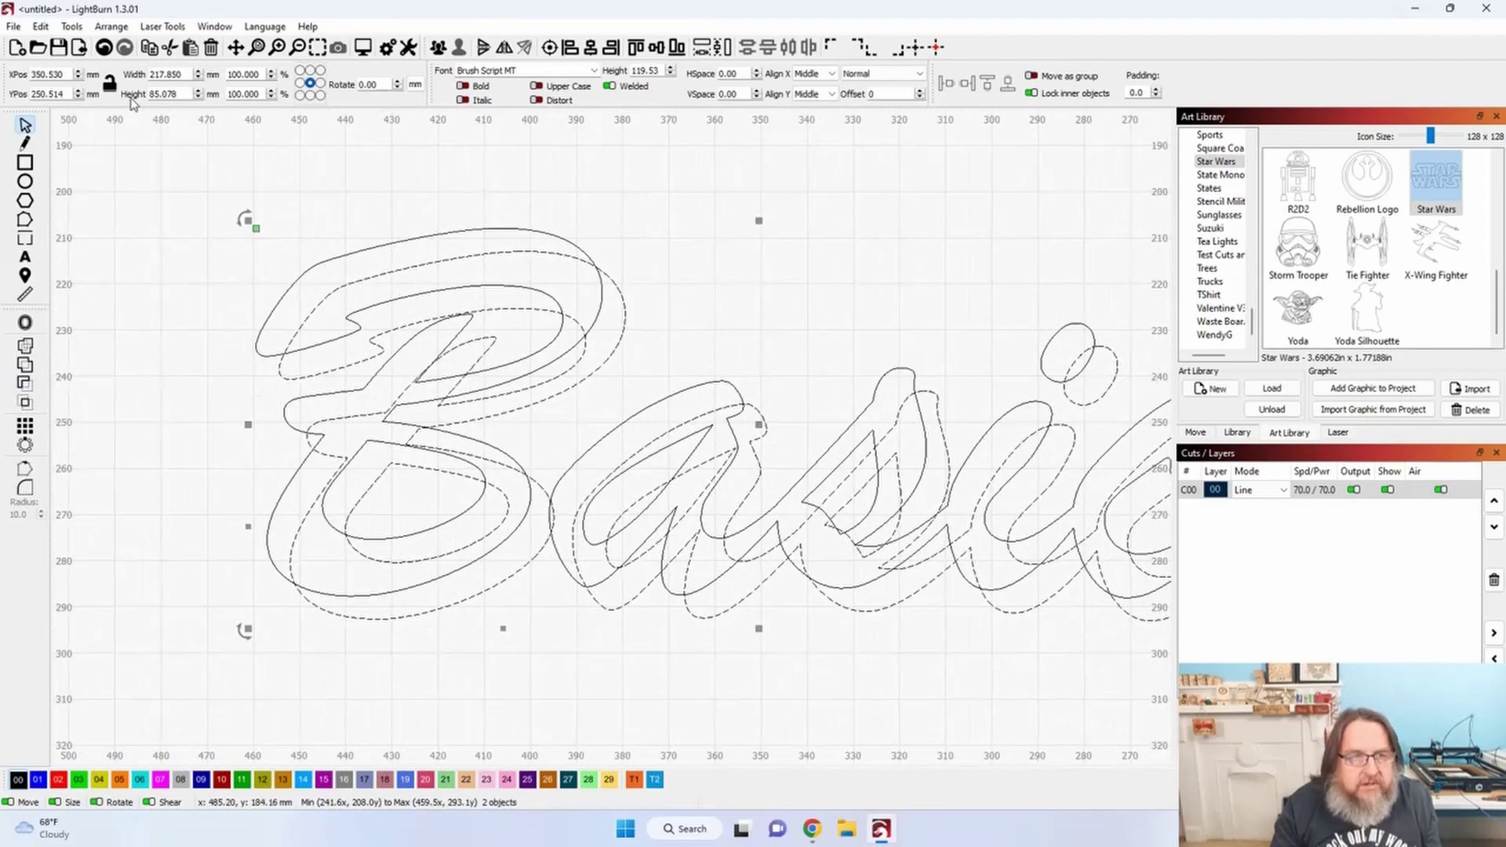
left_click(70, 28)
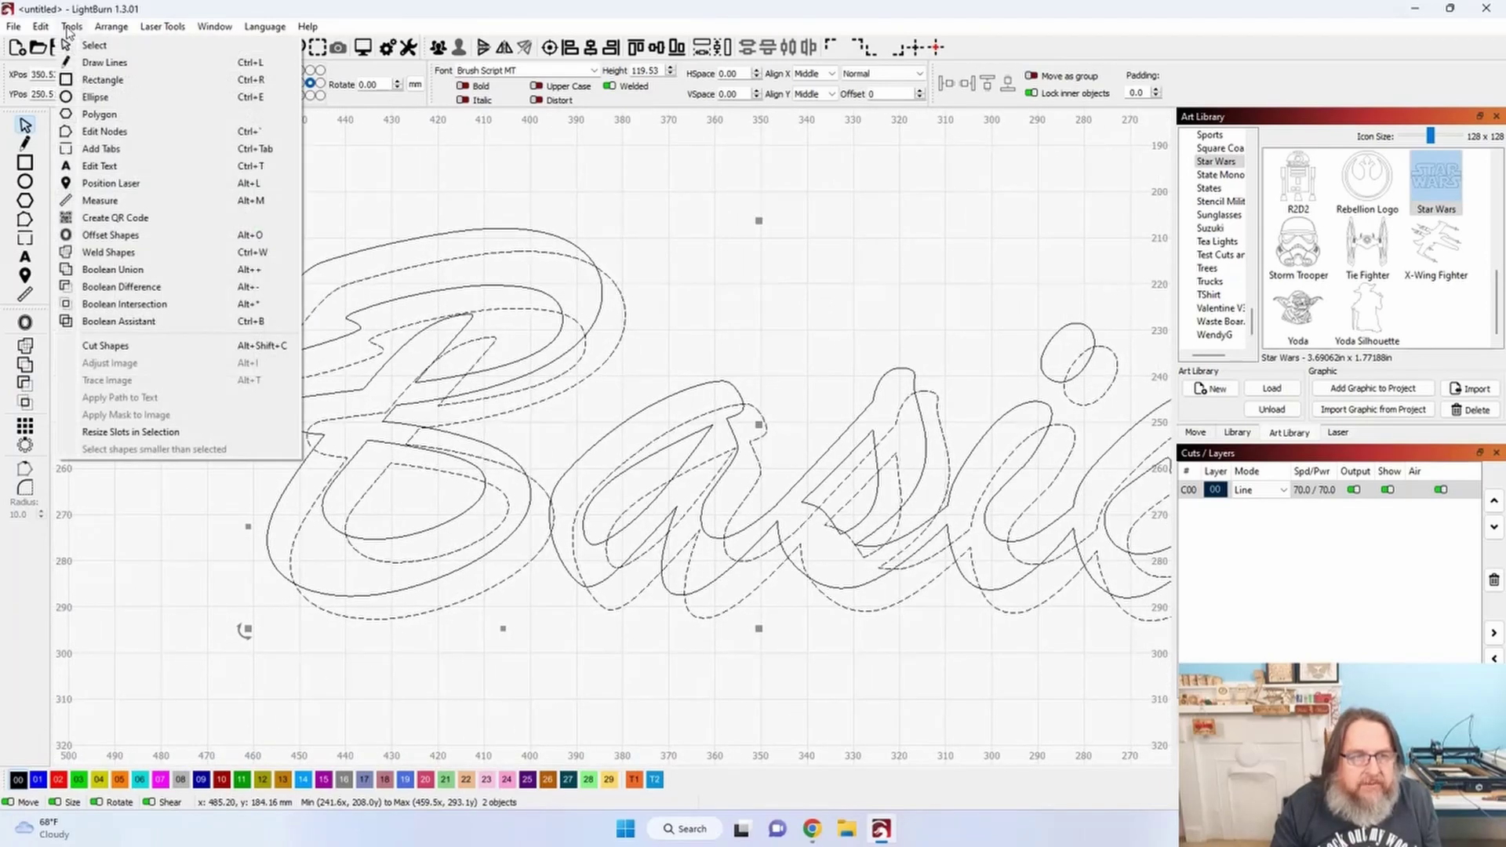
left_click(129, 322)
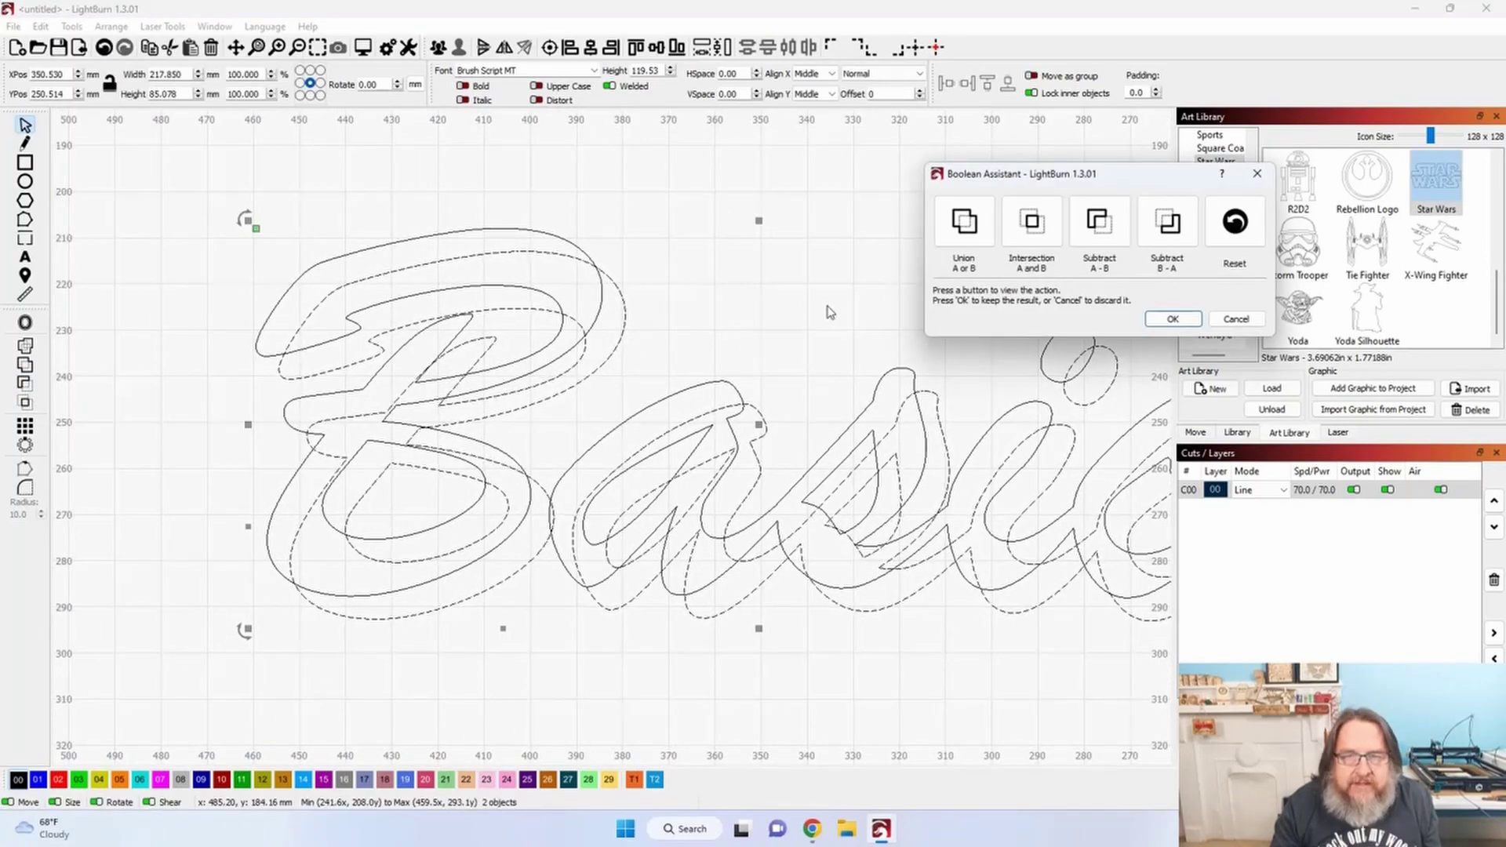
Preview the union, intersection and subtraction results for the two overlapping texts in the Boolean Assistant.
left_click(963, 227)
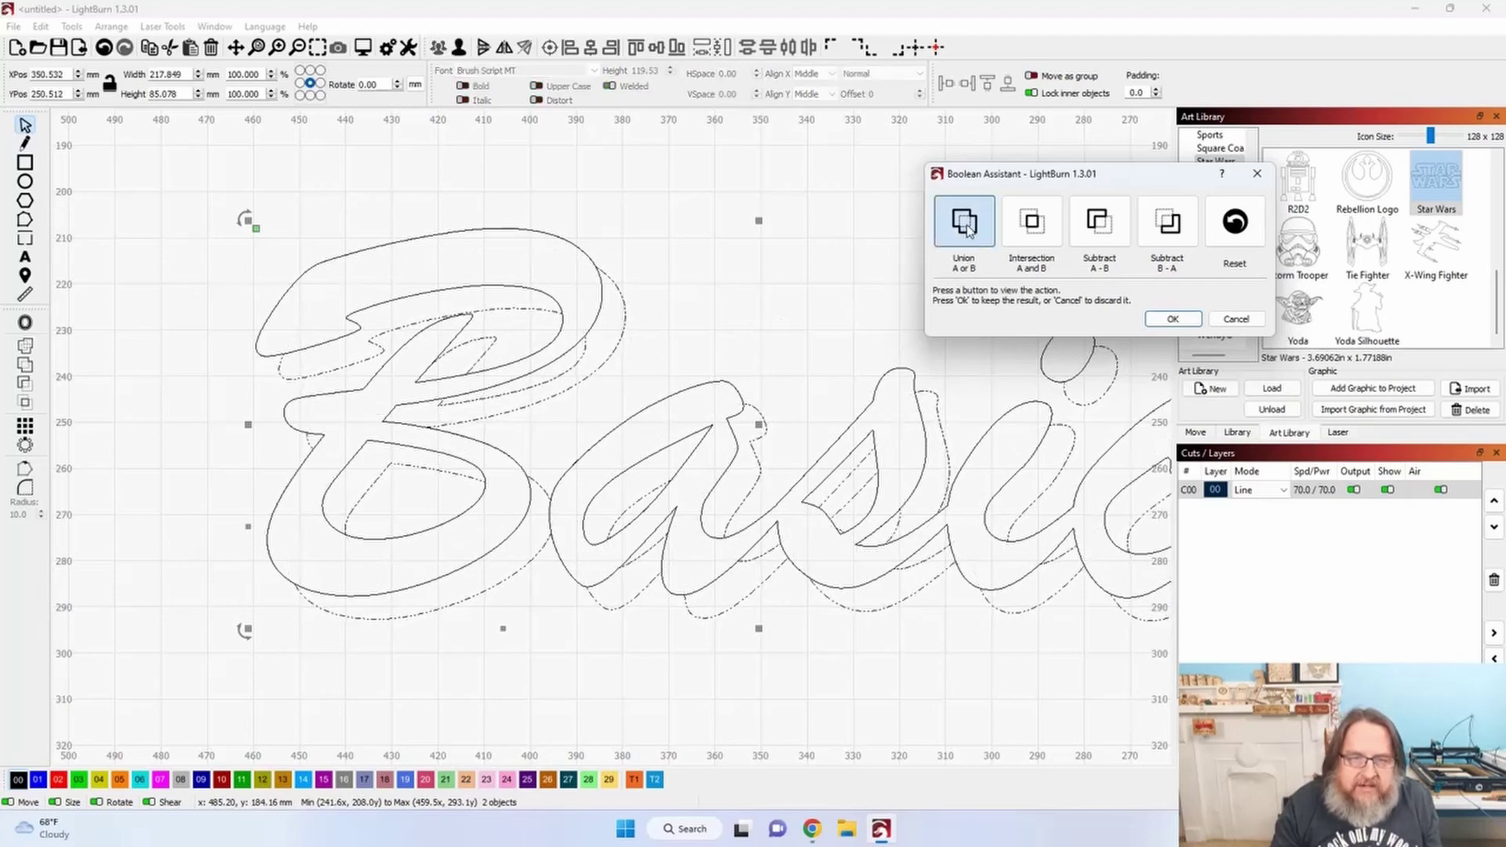
left_click(1034, 223)
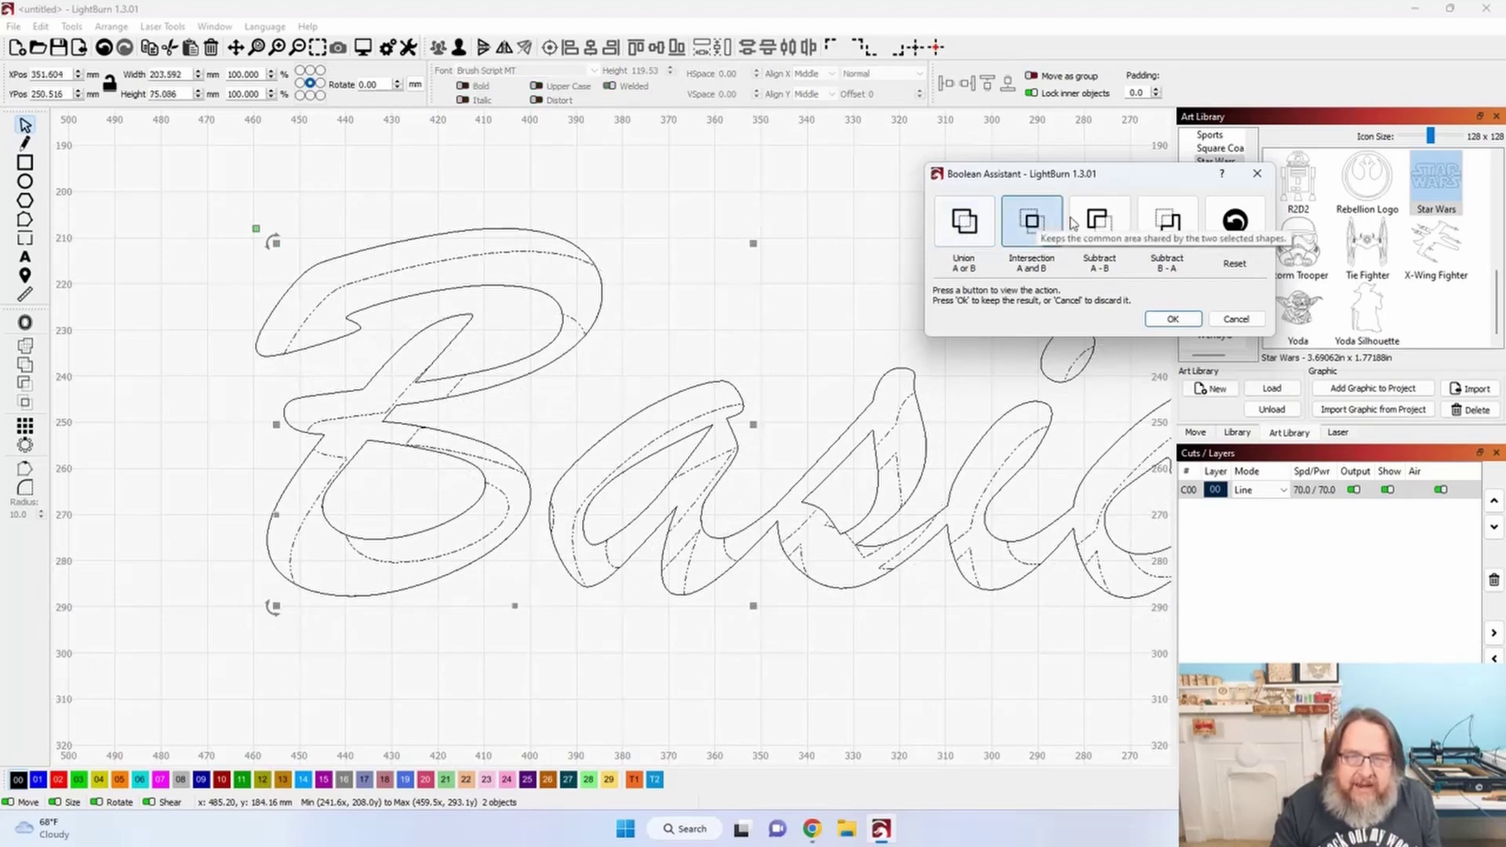
left_click(1124, 223)
left_click(1167, 224)
left_click(1032, 223)
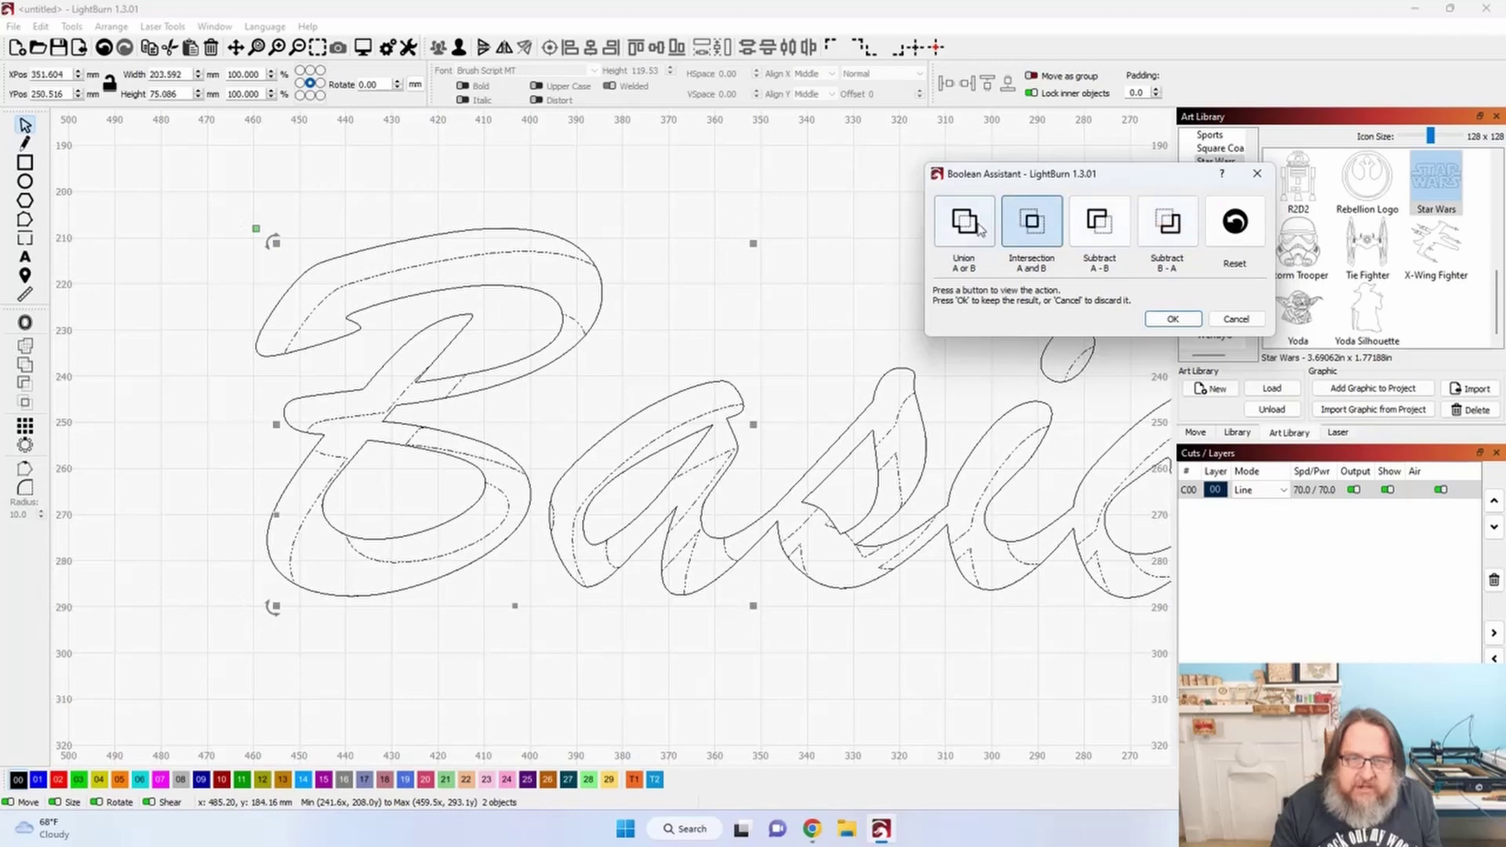
left_click(964, 226)
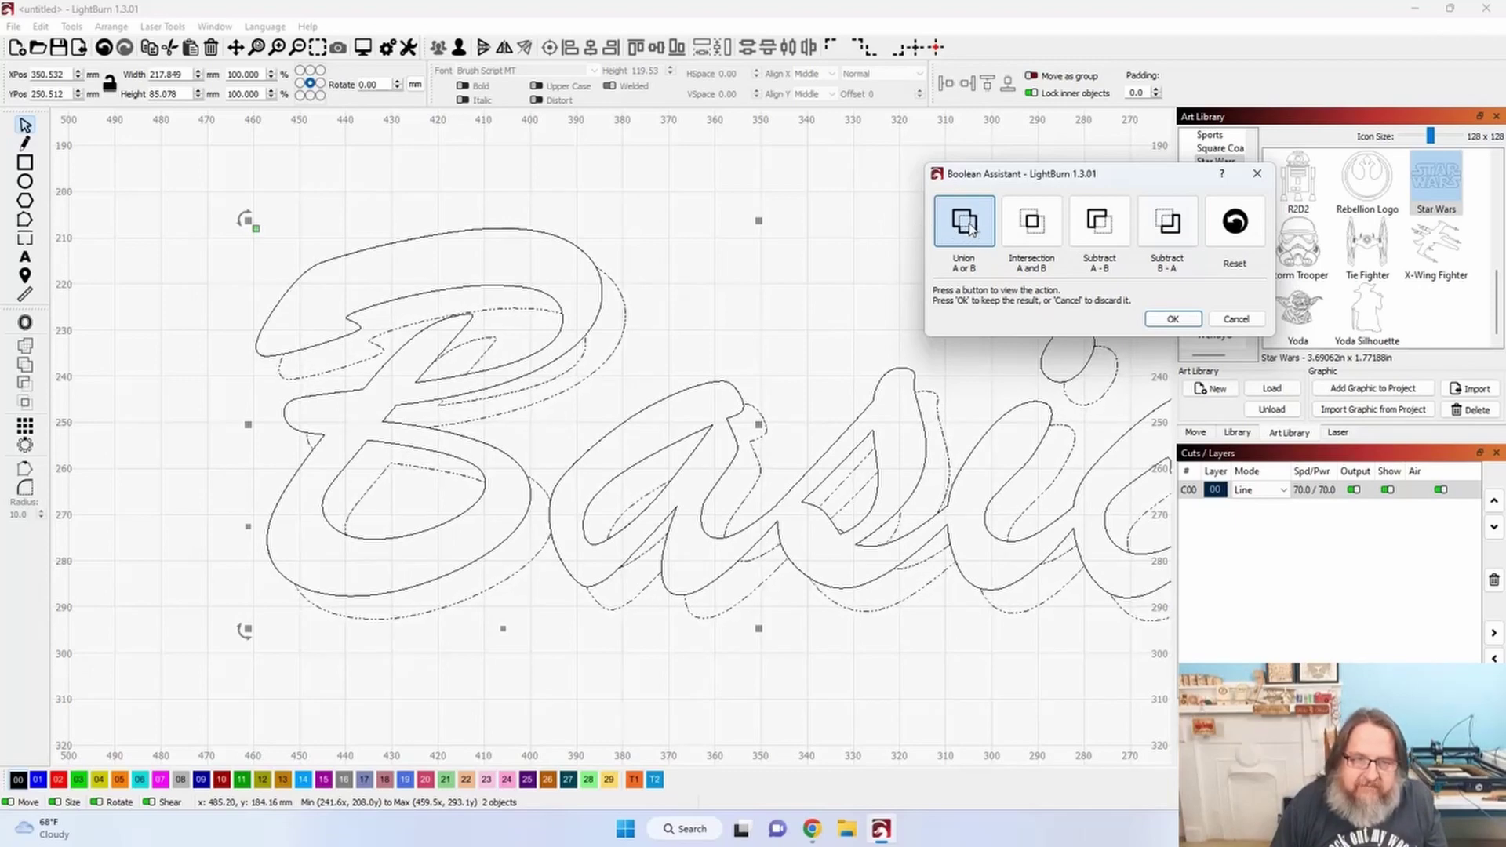
left_click(1033, 226)
left_click(1032, 226)
left_click(1150, 223)
left_click(1033, 226)
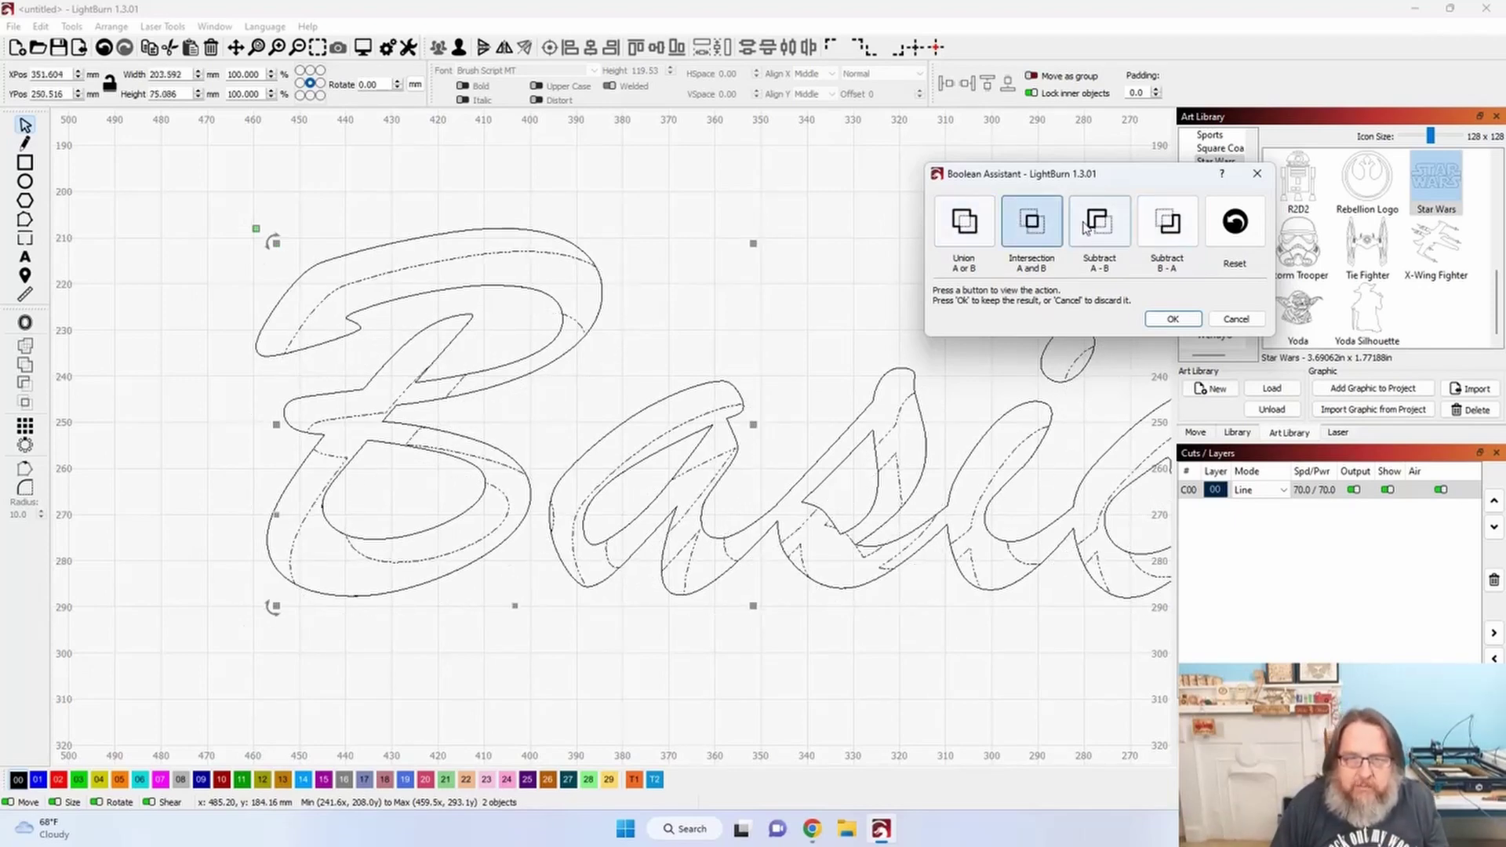
Compare the Subtract A - B preview with the Union and Intersection previews.
left_click(1099, 224)
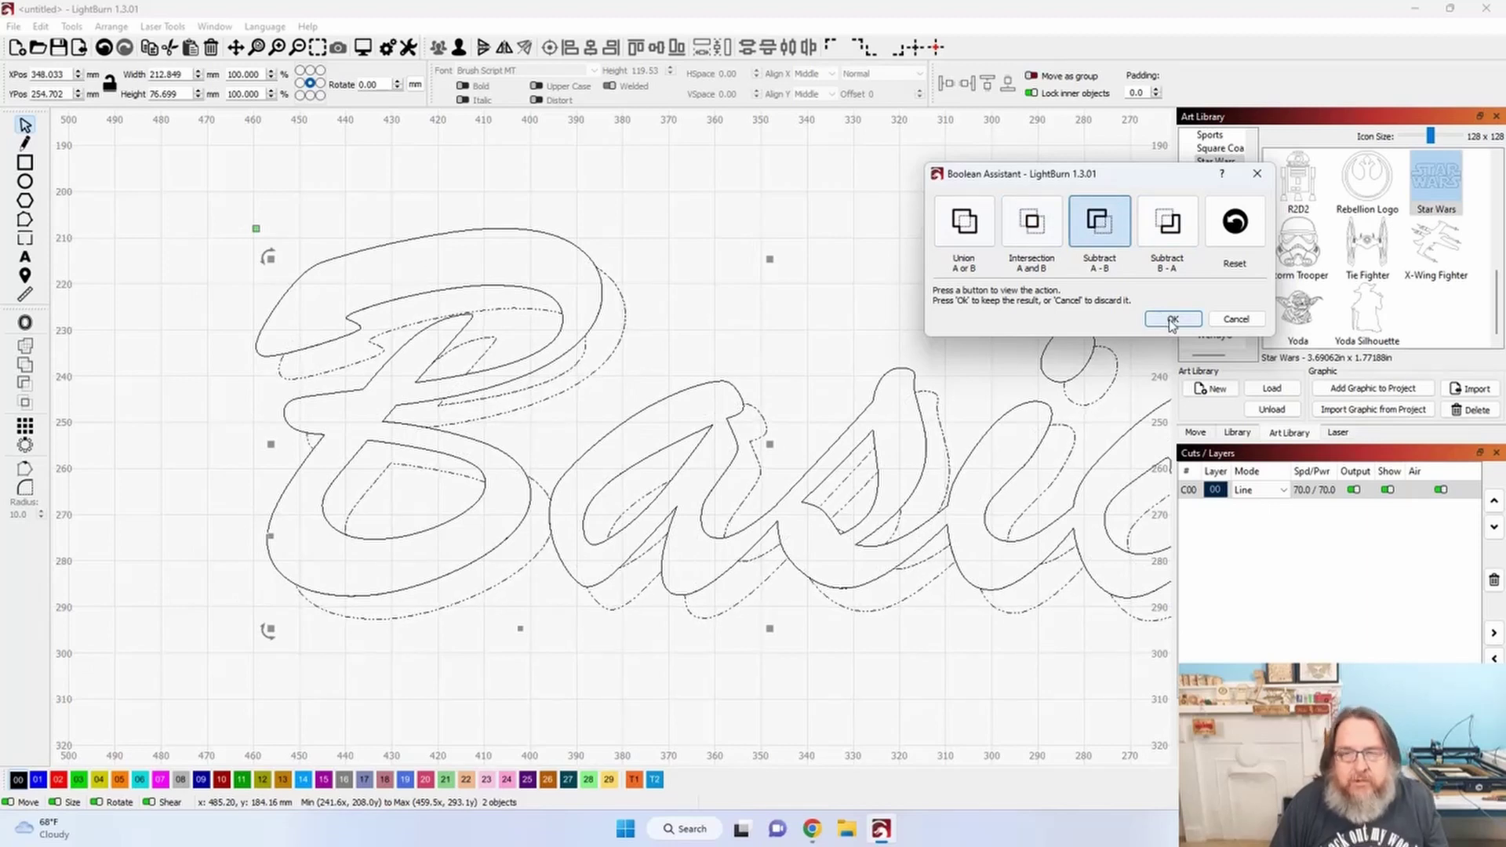
left_click(1032, 226)
left_click(965, 226)
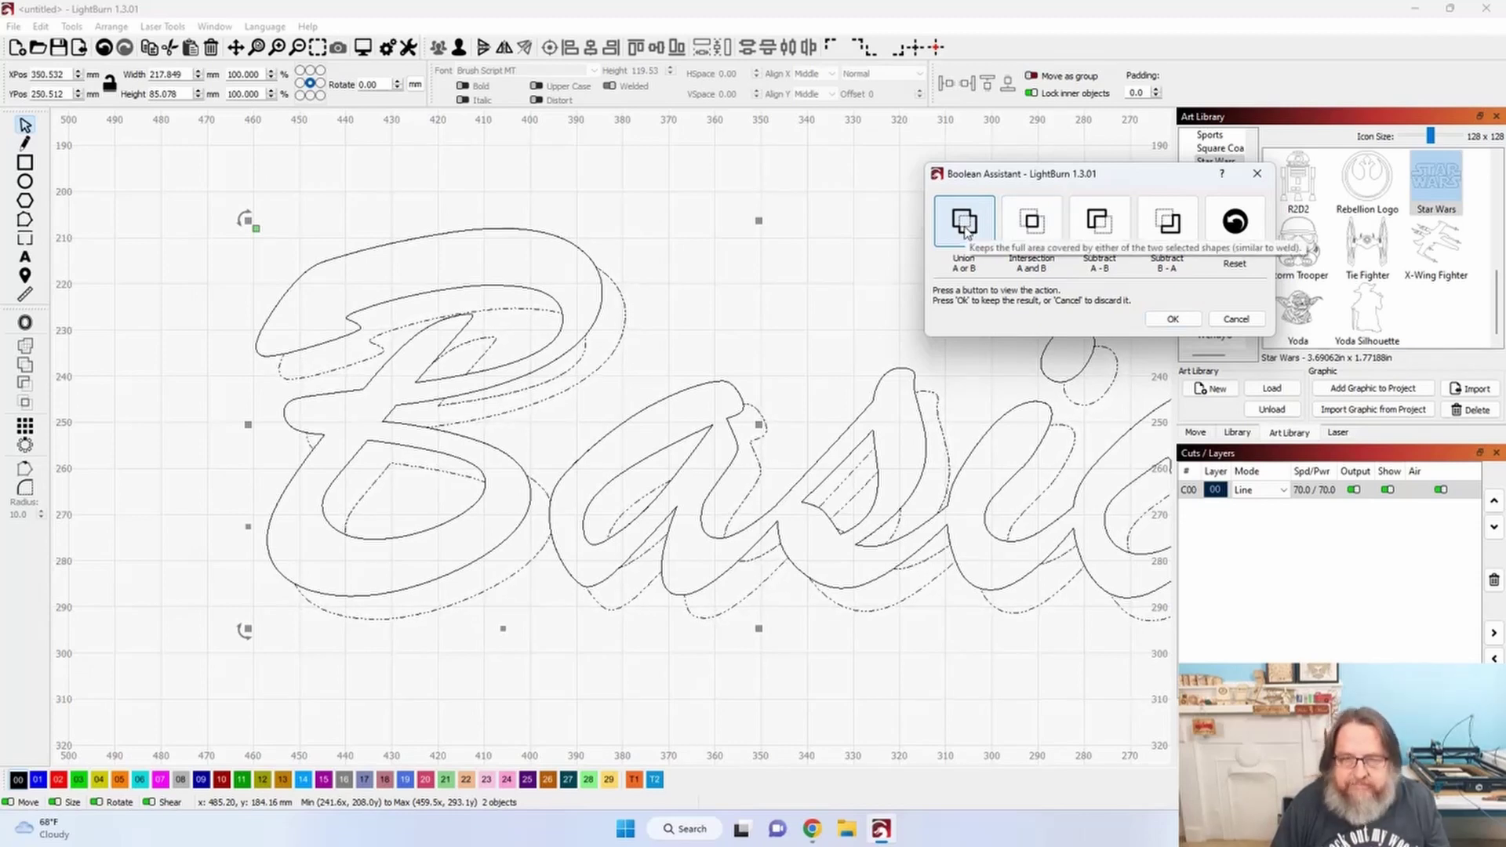
left_click(1034, 224)
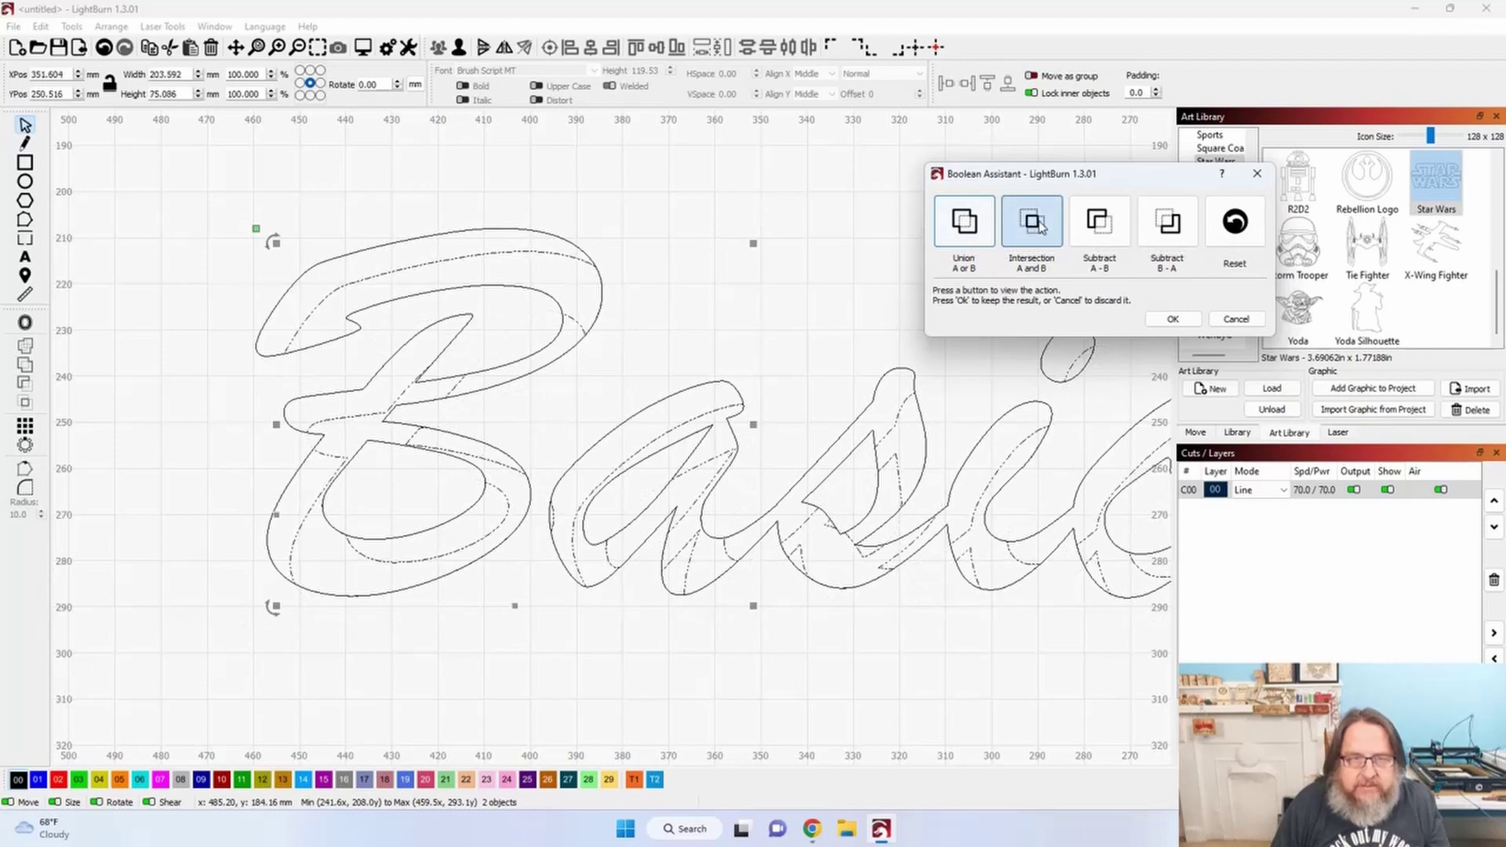
left_click(1114, 222)
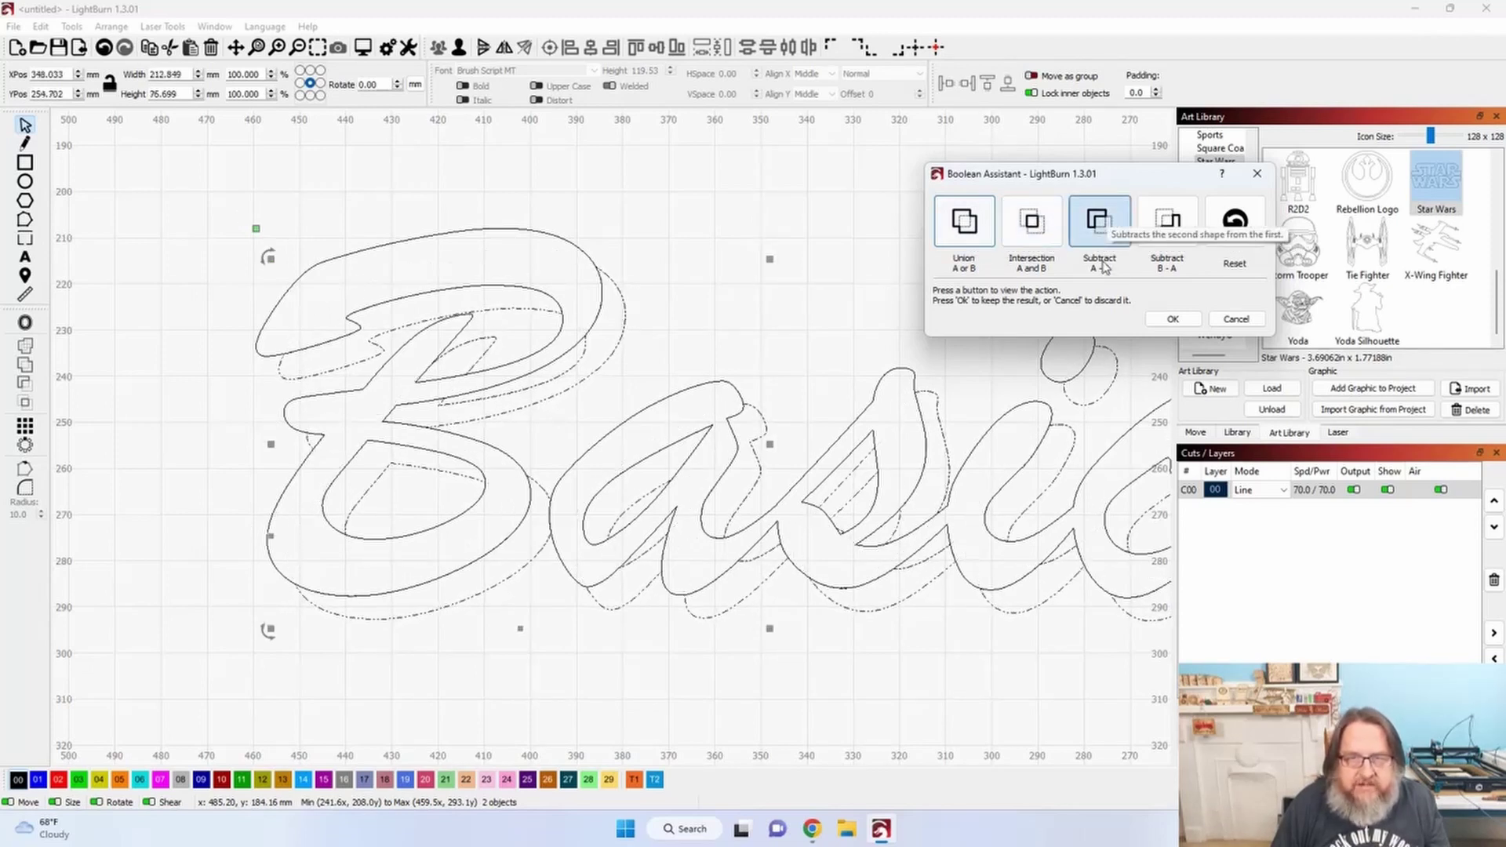
left_click(967, 226)
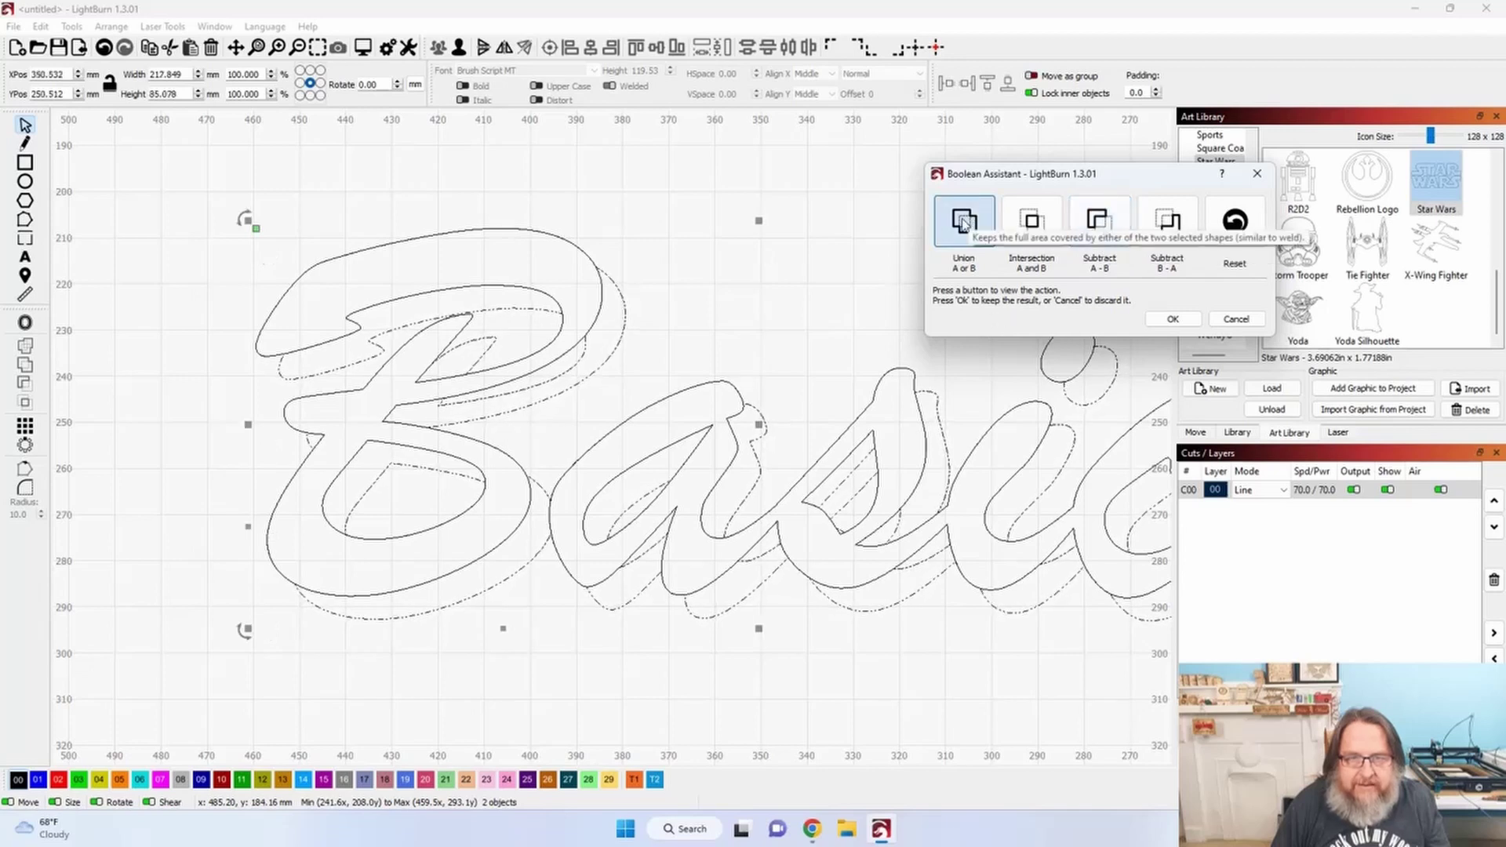
left_click(1098, 224)
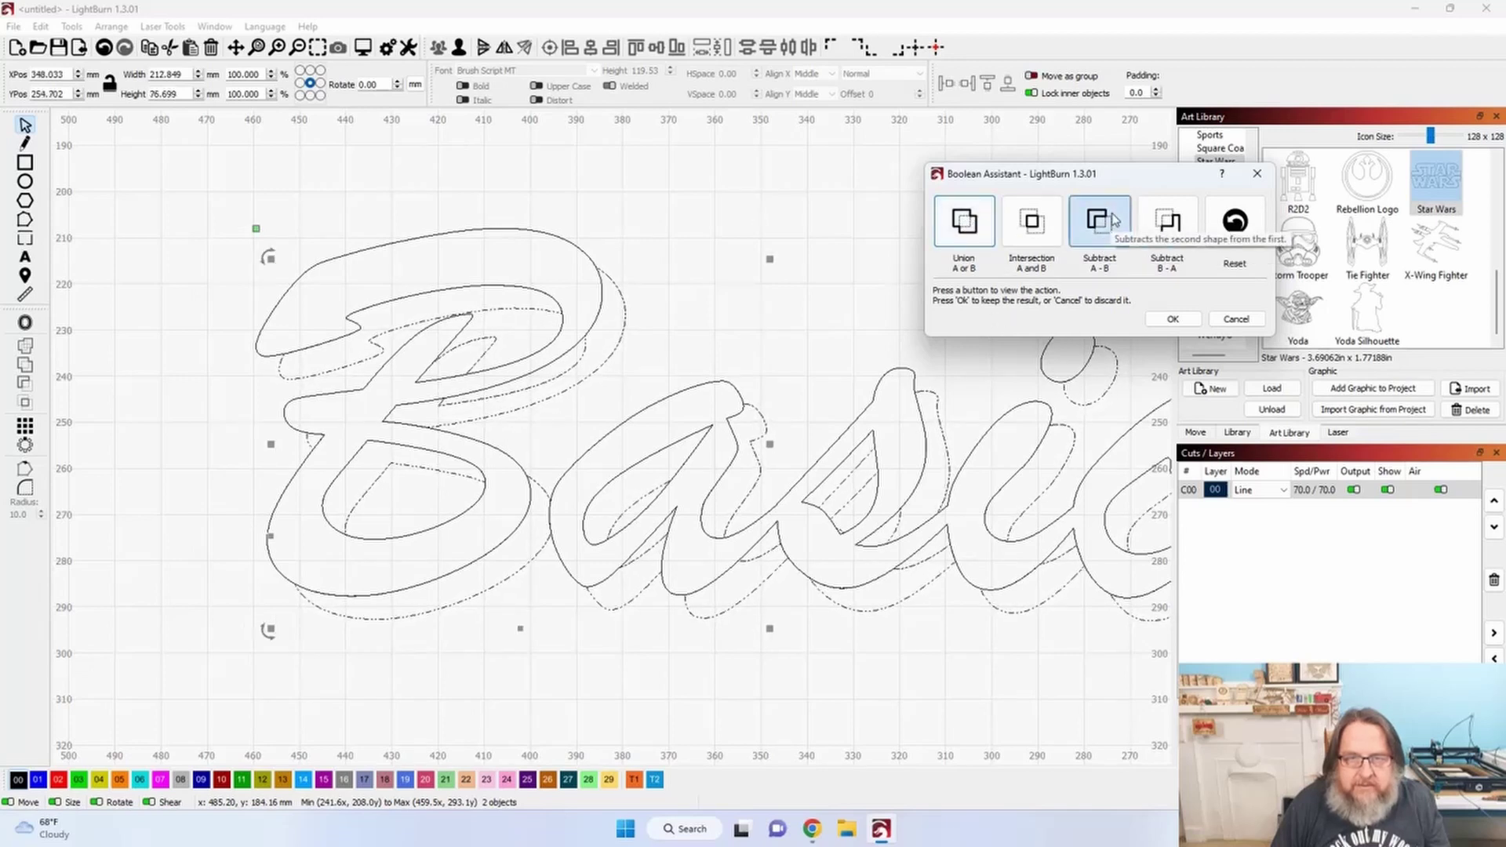
left_click(967, 226)
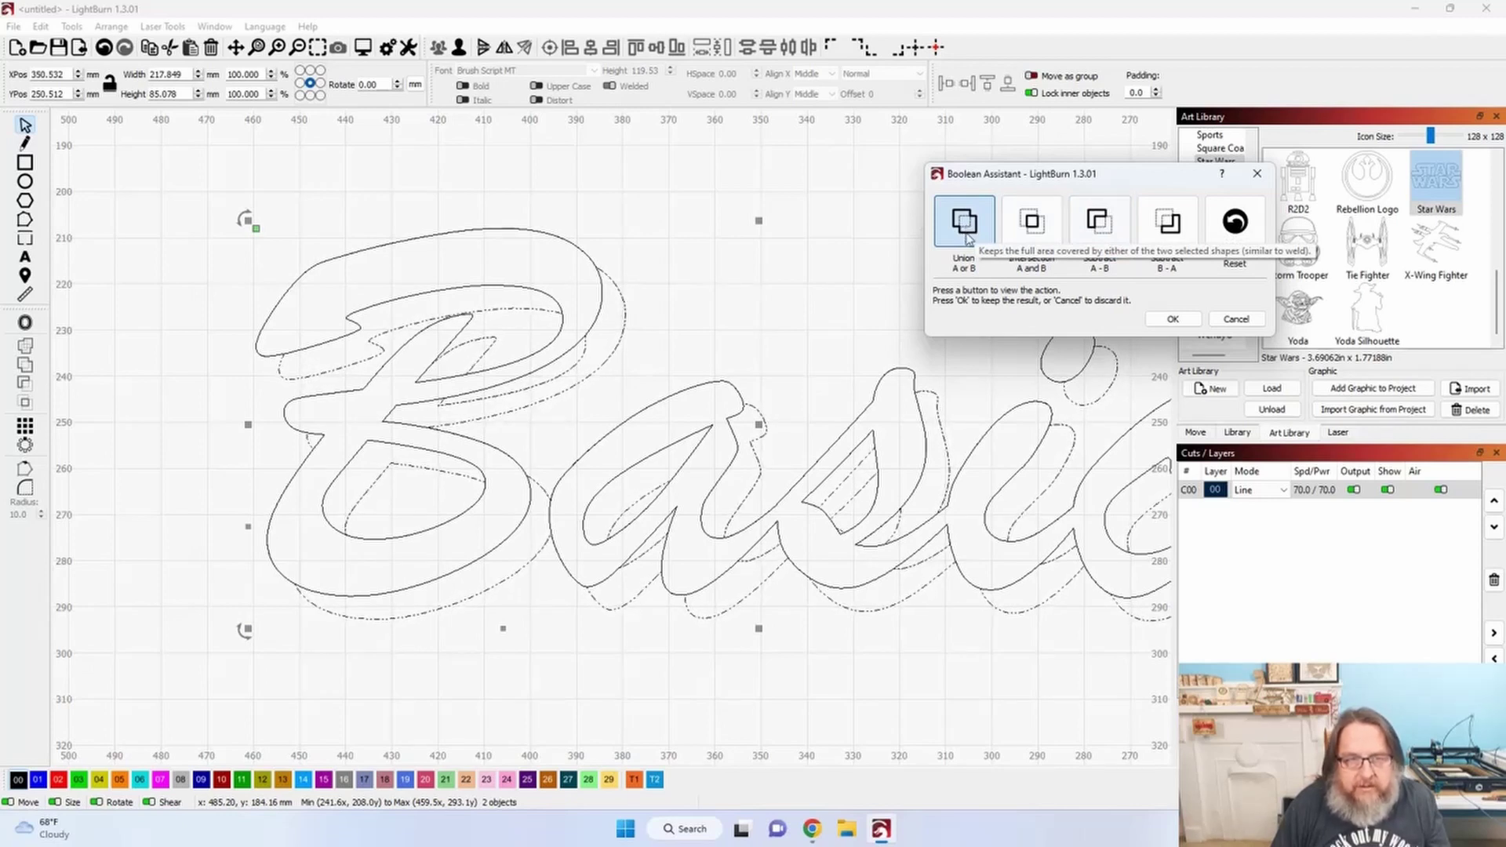
Apply Subtract A - B so the original text is cut out of the shifted copy.
left_click(1099, 223)
left_click(1170, 221)
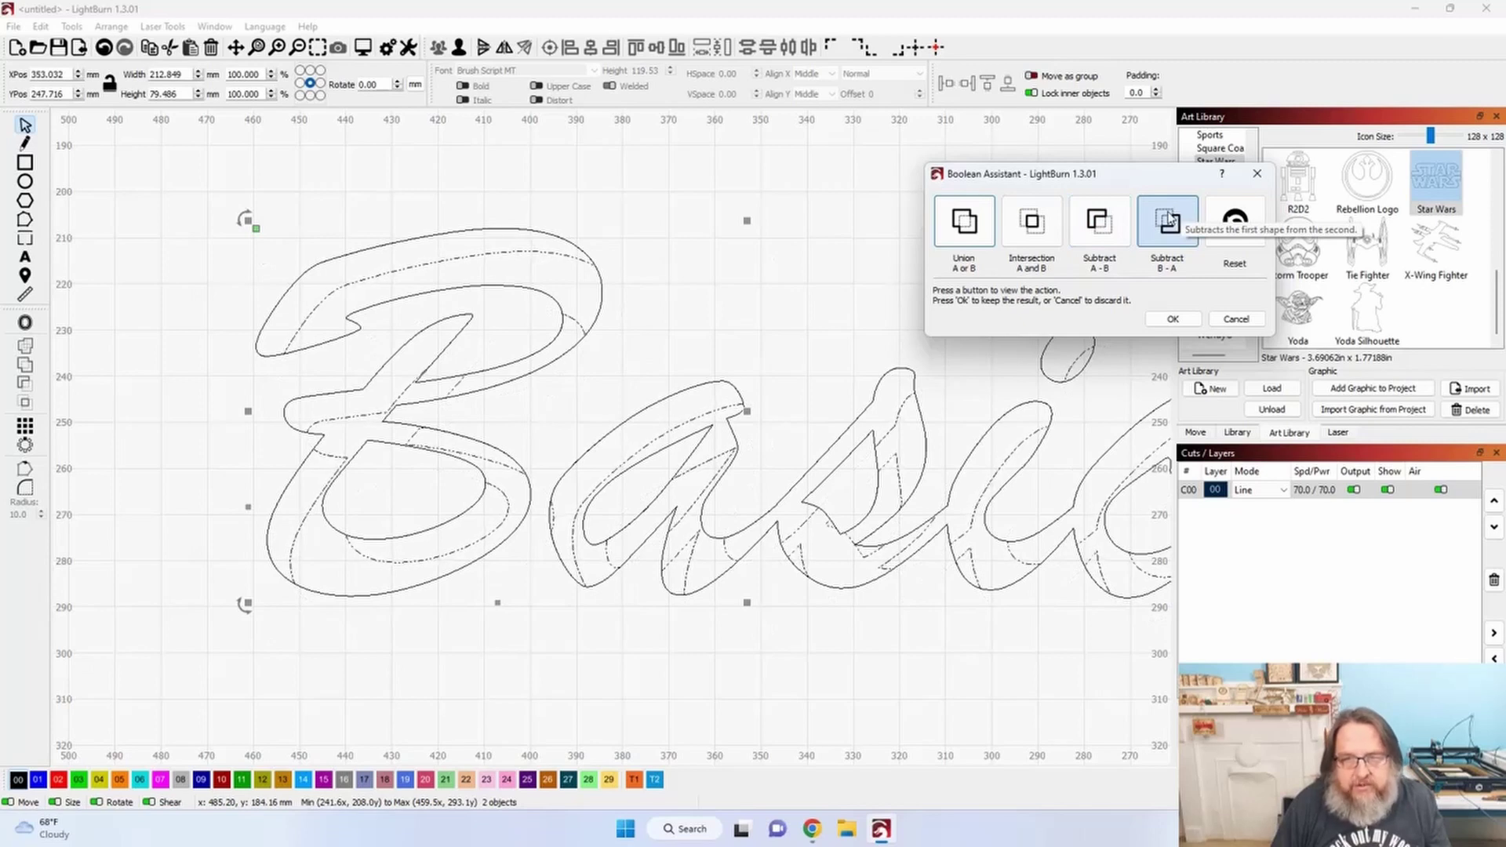
left_click(1097, 223)
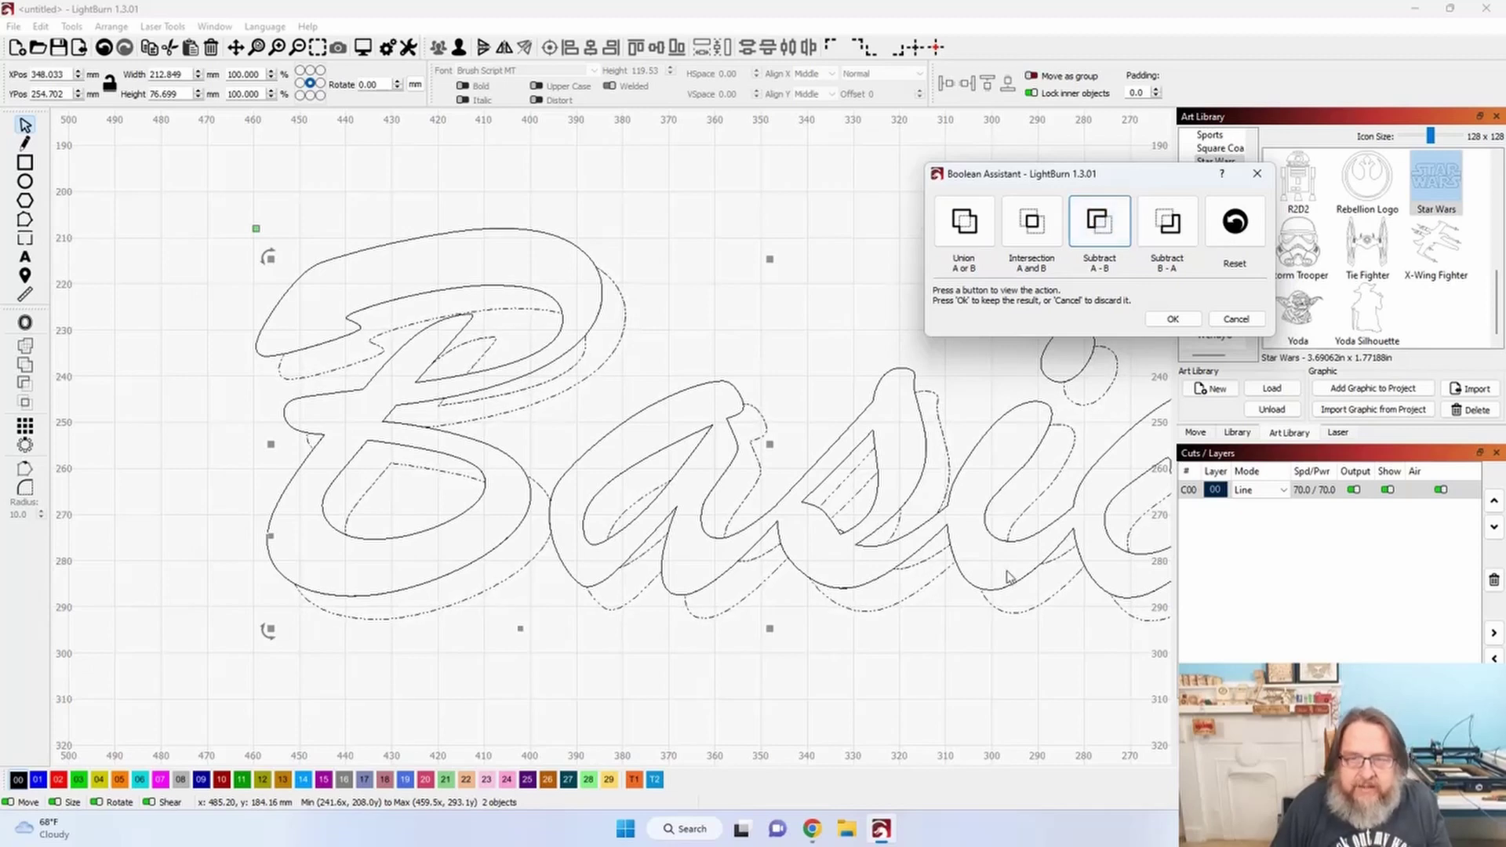
left_click(1172, 319)
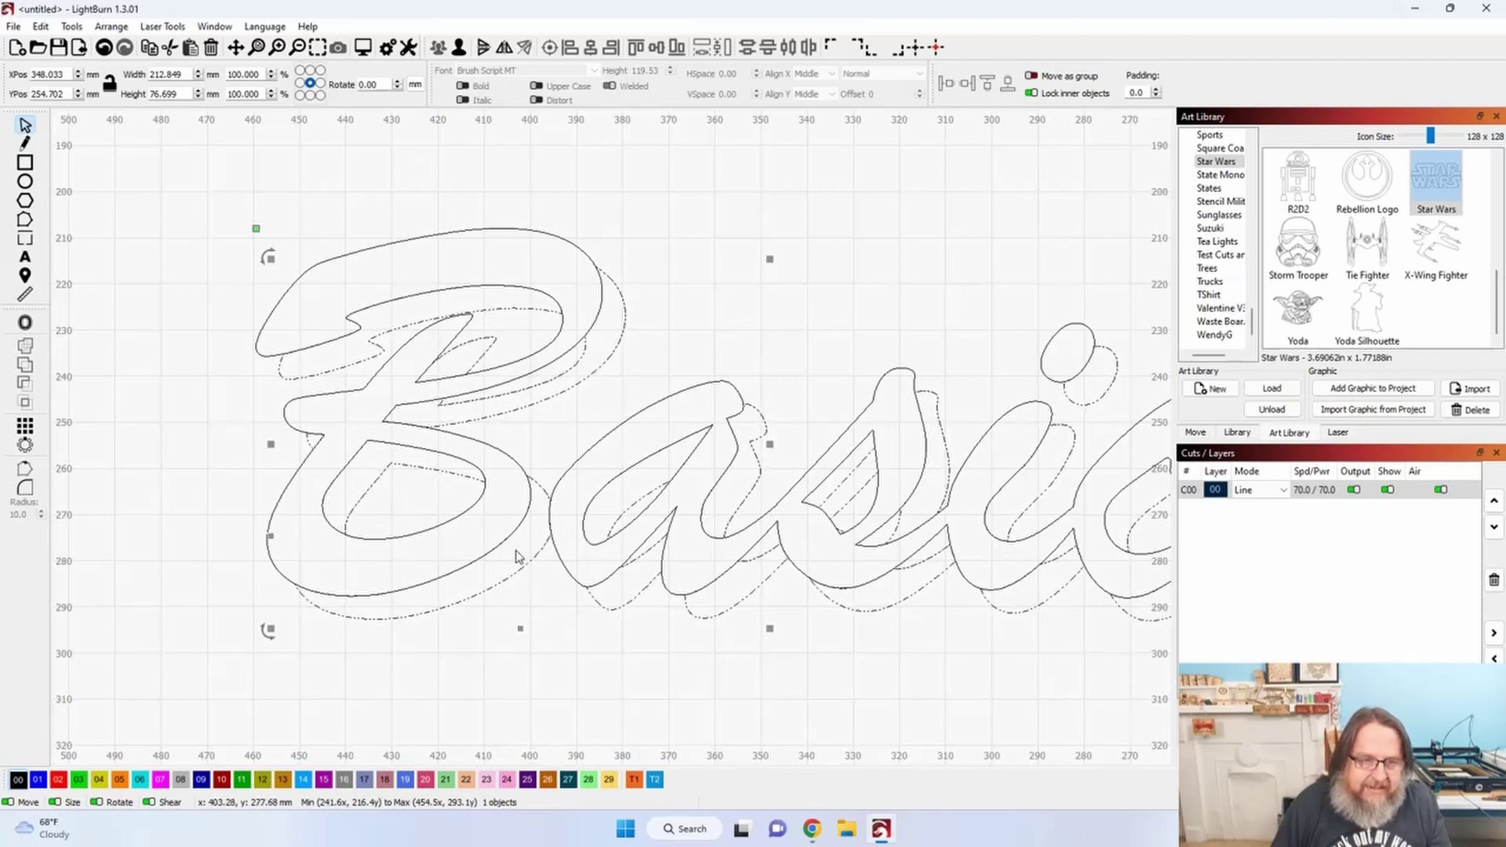
Assign the shadow shape to the blue Fill layer 01 and deselect it.
left_click(38, 781)
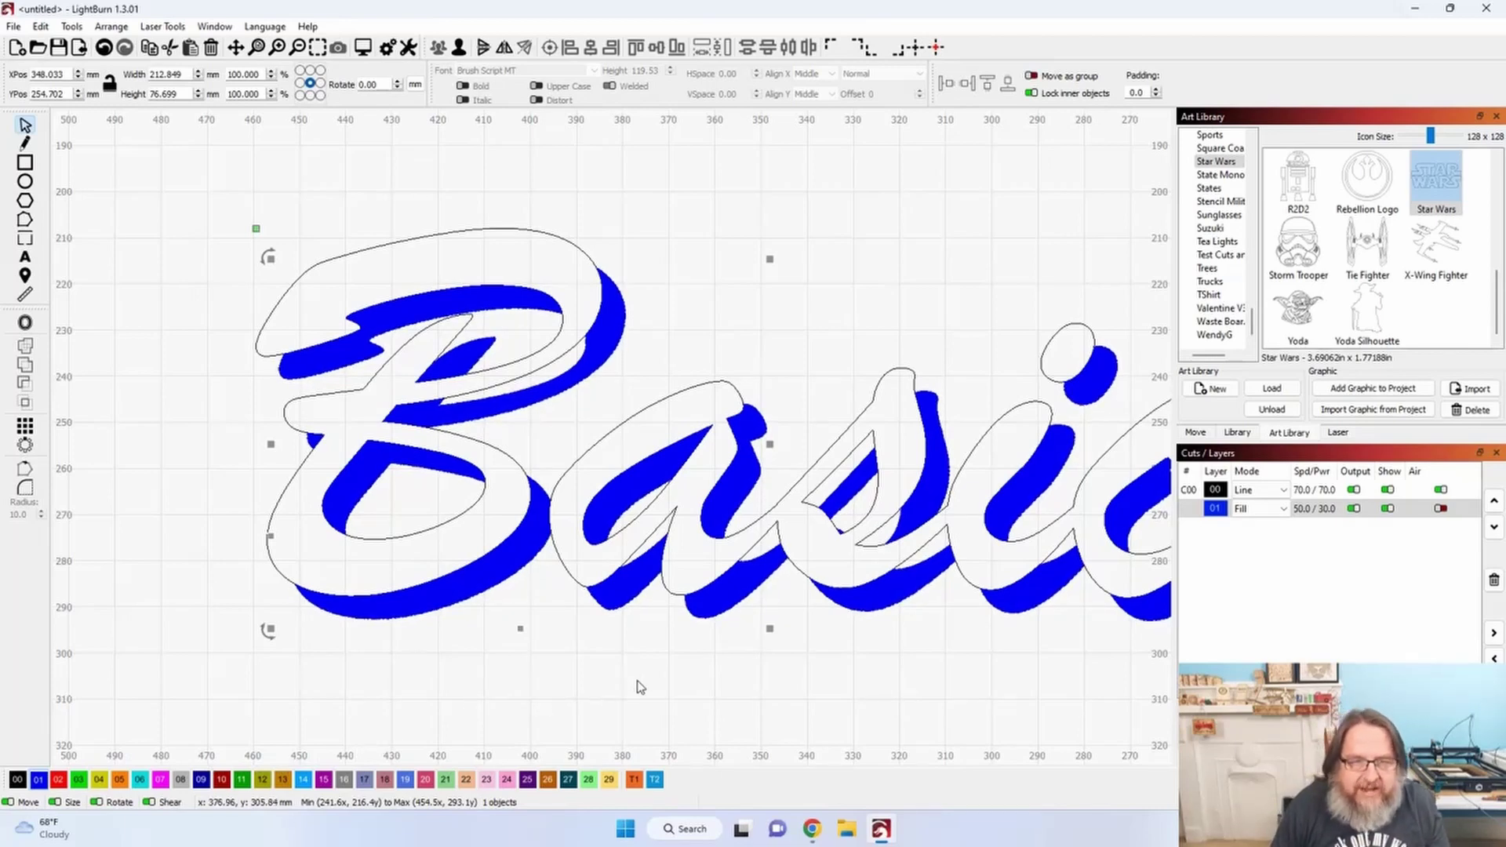
left_click_drag(632, 686, 481, 628)
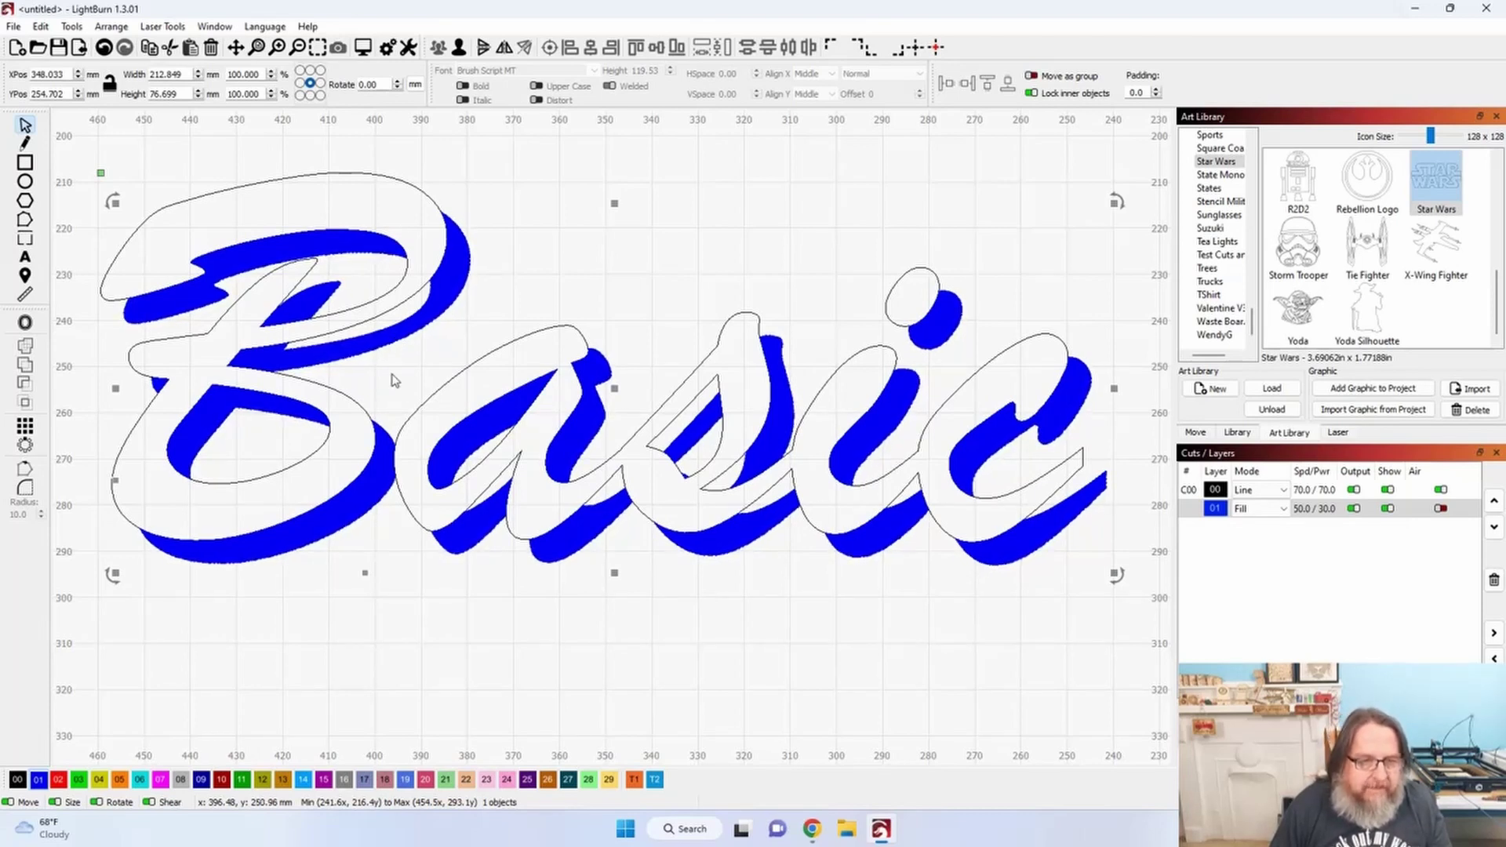
left_click(491, 661)
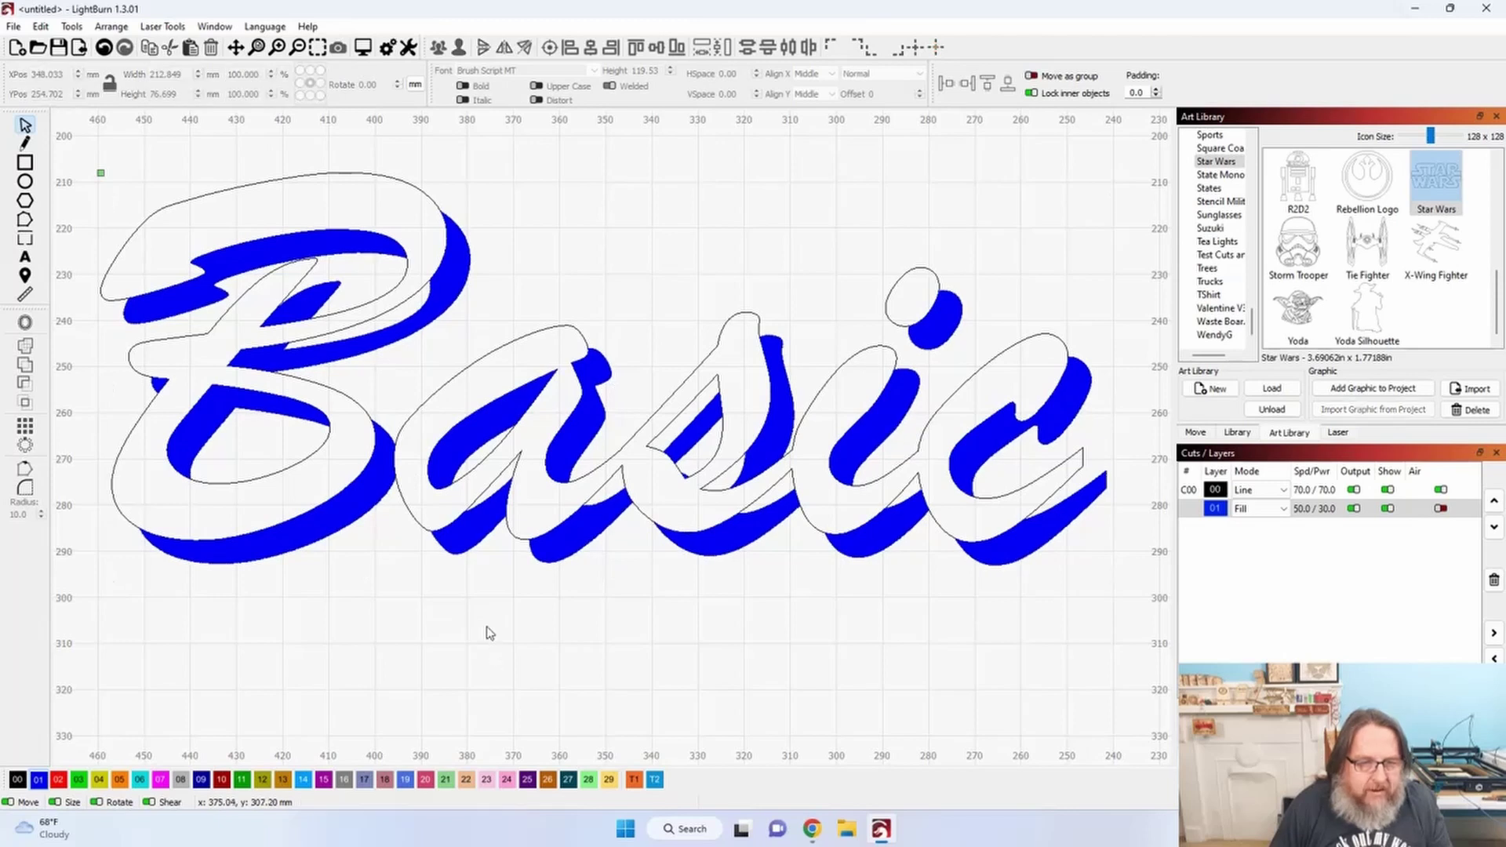
Try shifting the blue shadow 4 mm right and 2 mm down, away from the outlined text.
left_click(348, 537)
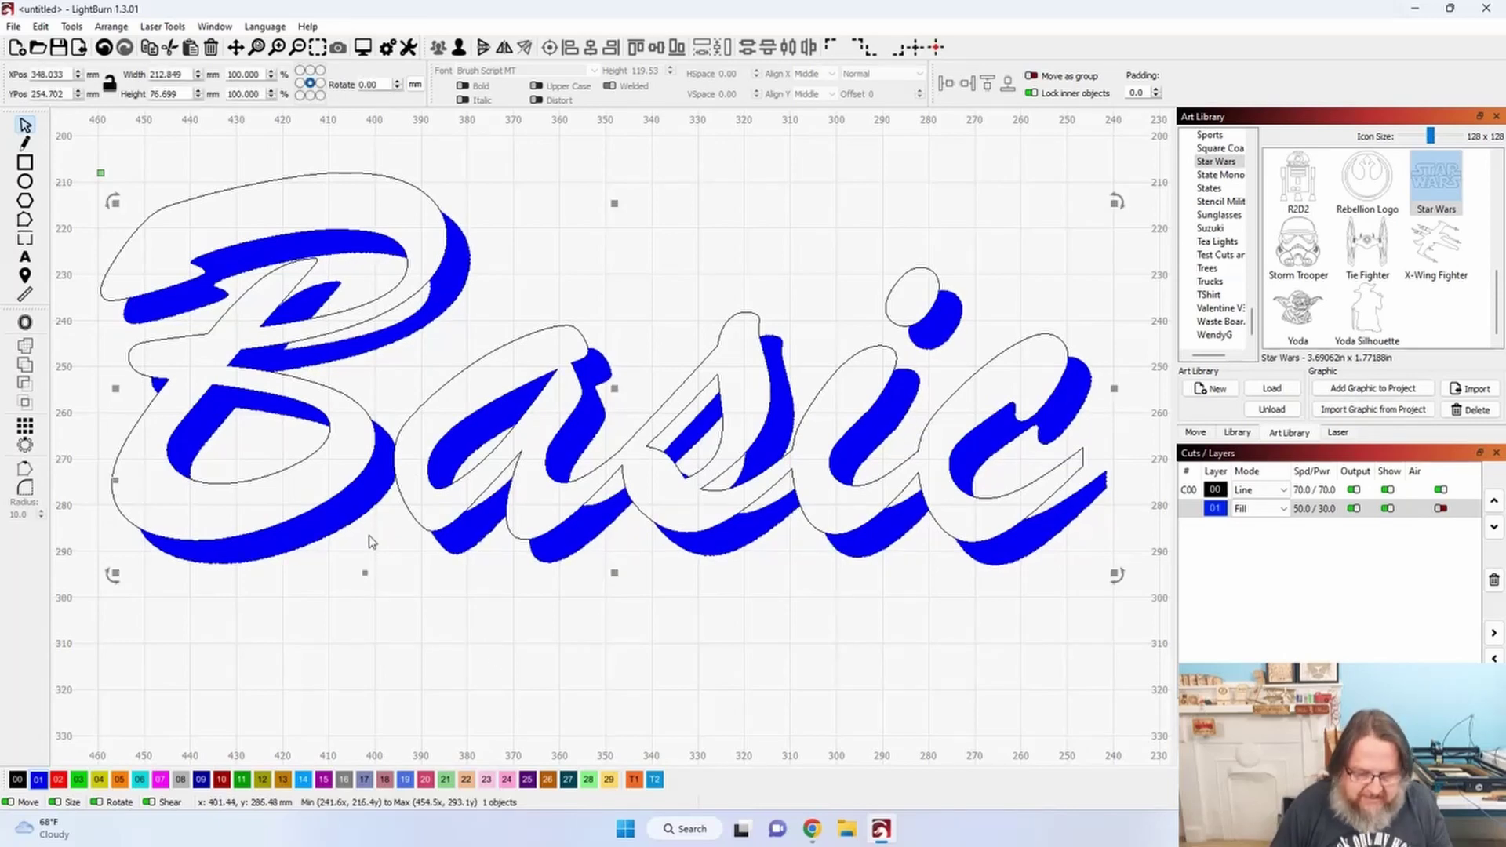
key("Right")
key("Right")
key("Right")
key("Right")
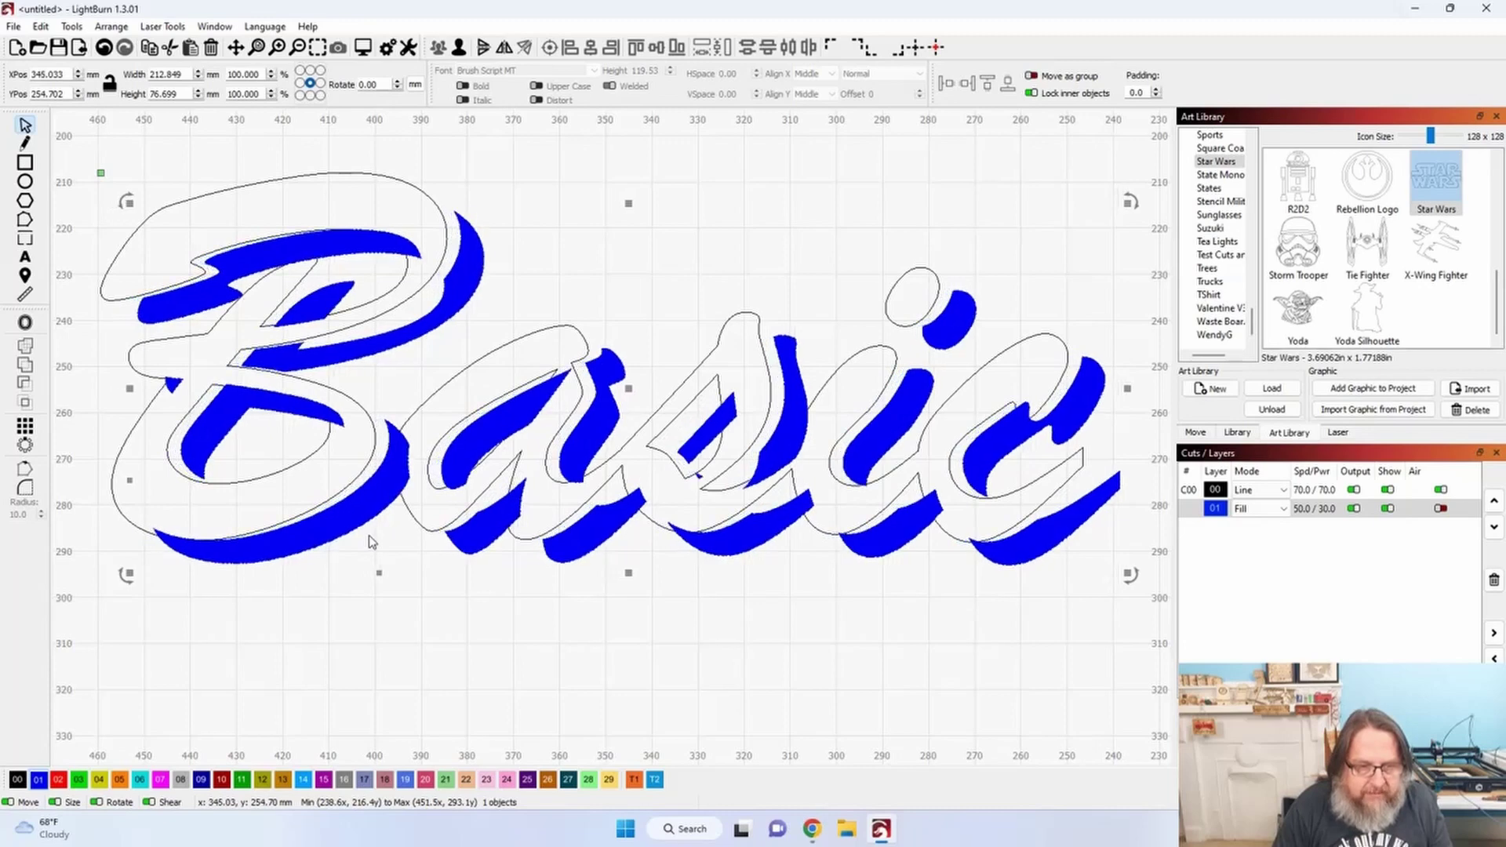
key("Down")
key("Down")
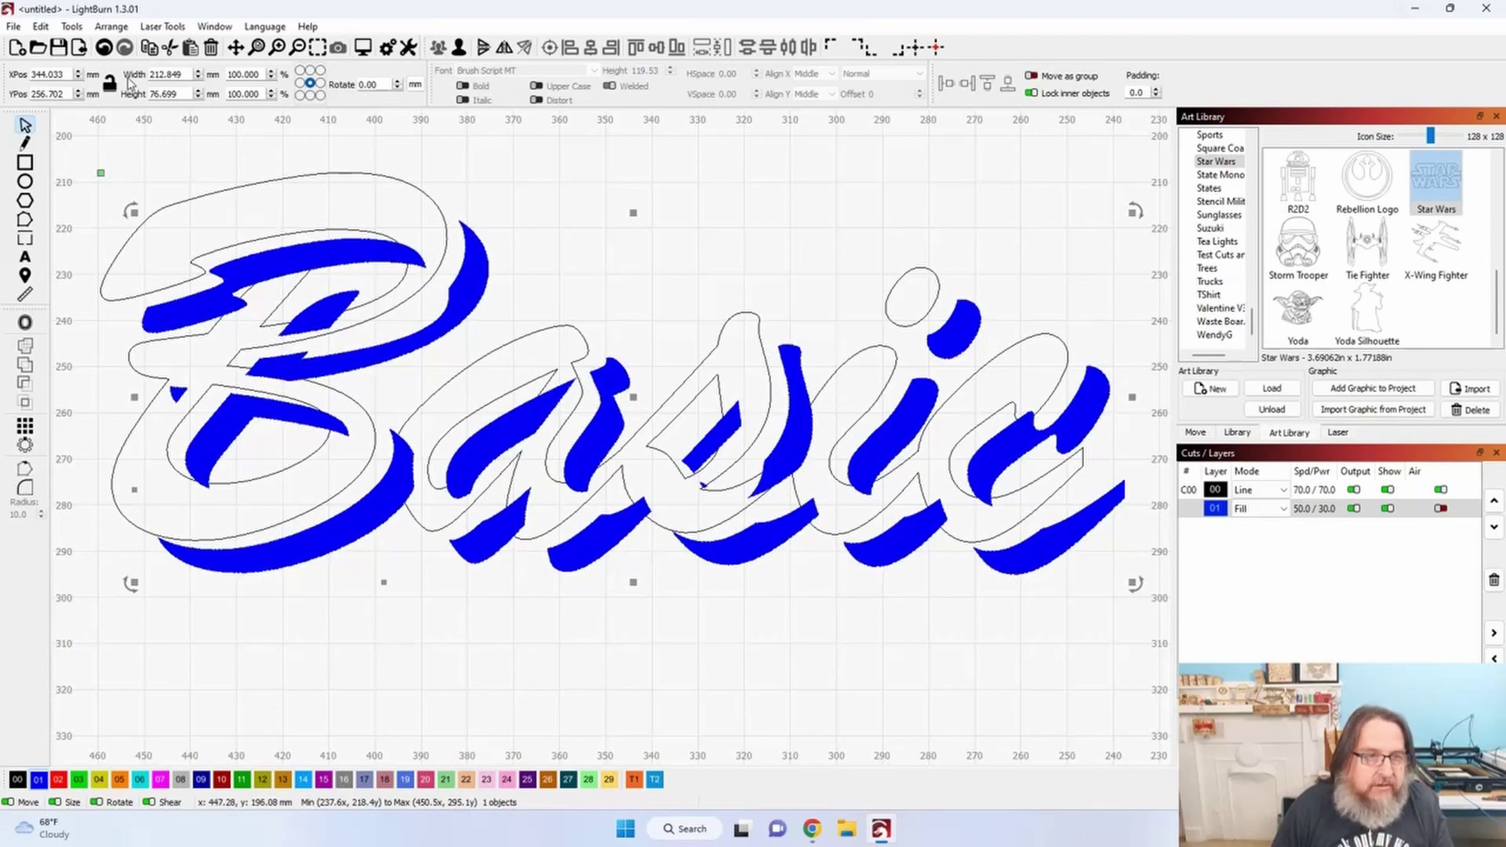
Undo the moves applied to the blue shadow.
left_click(102, 49)
left_click(102, 49)
left_click(102, 49)
left_click(102, 48)
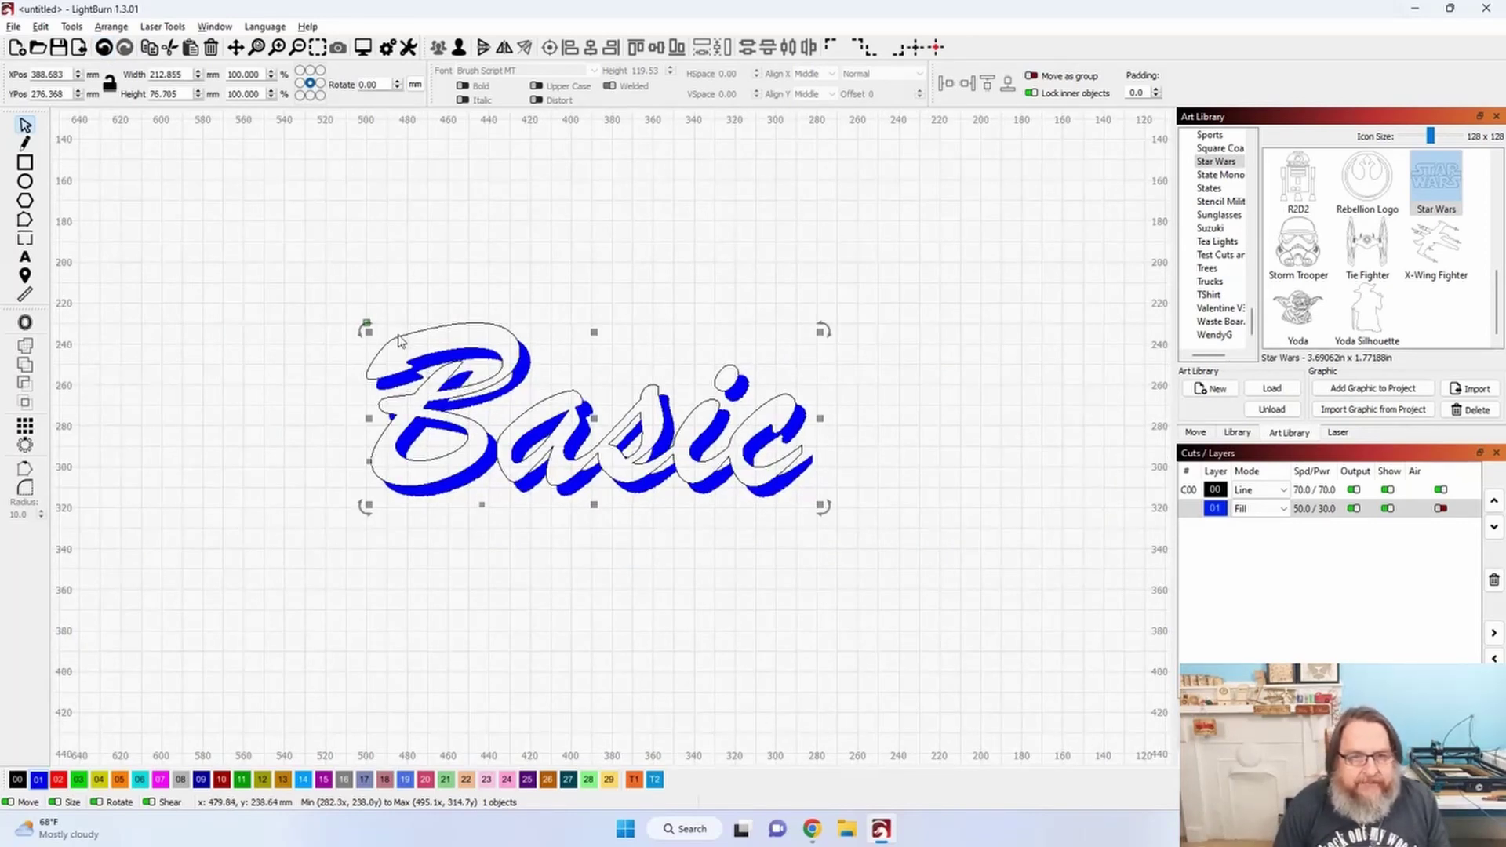
Set up a 0.51 mm inward offset with round corners for the outlined text "Basic".
left_click(238, 233)
left_click(399, 335)
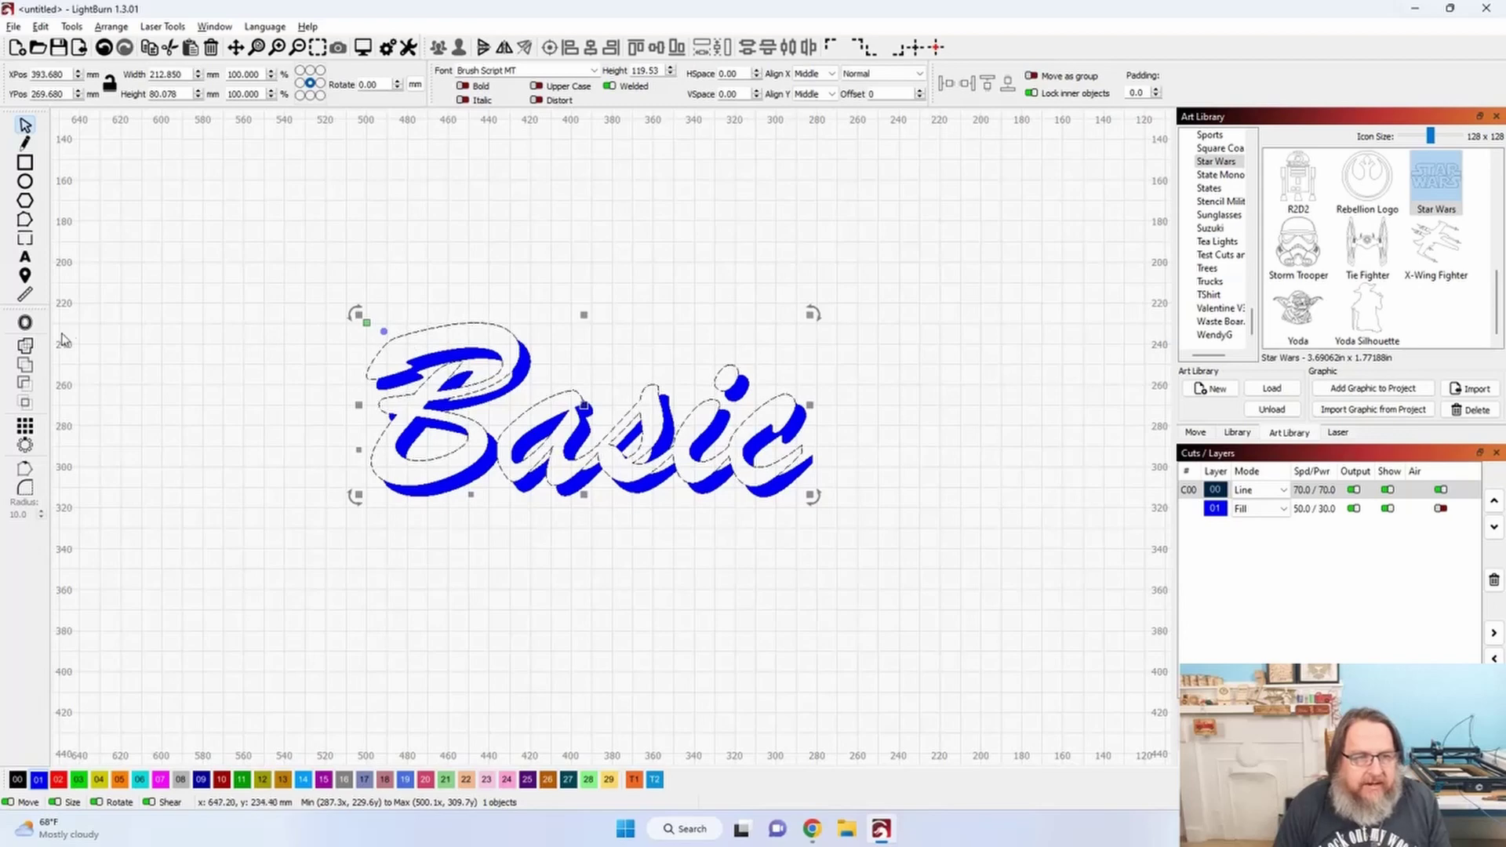
left_click(25, 326)
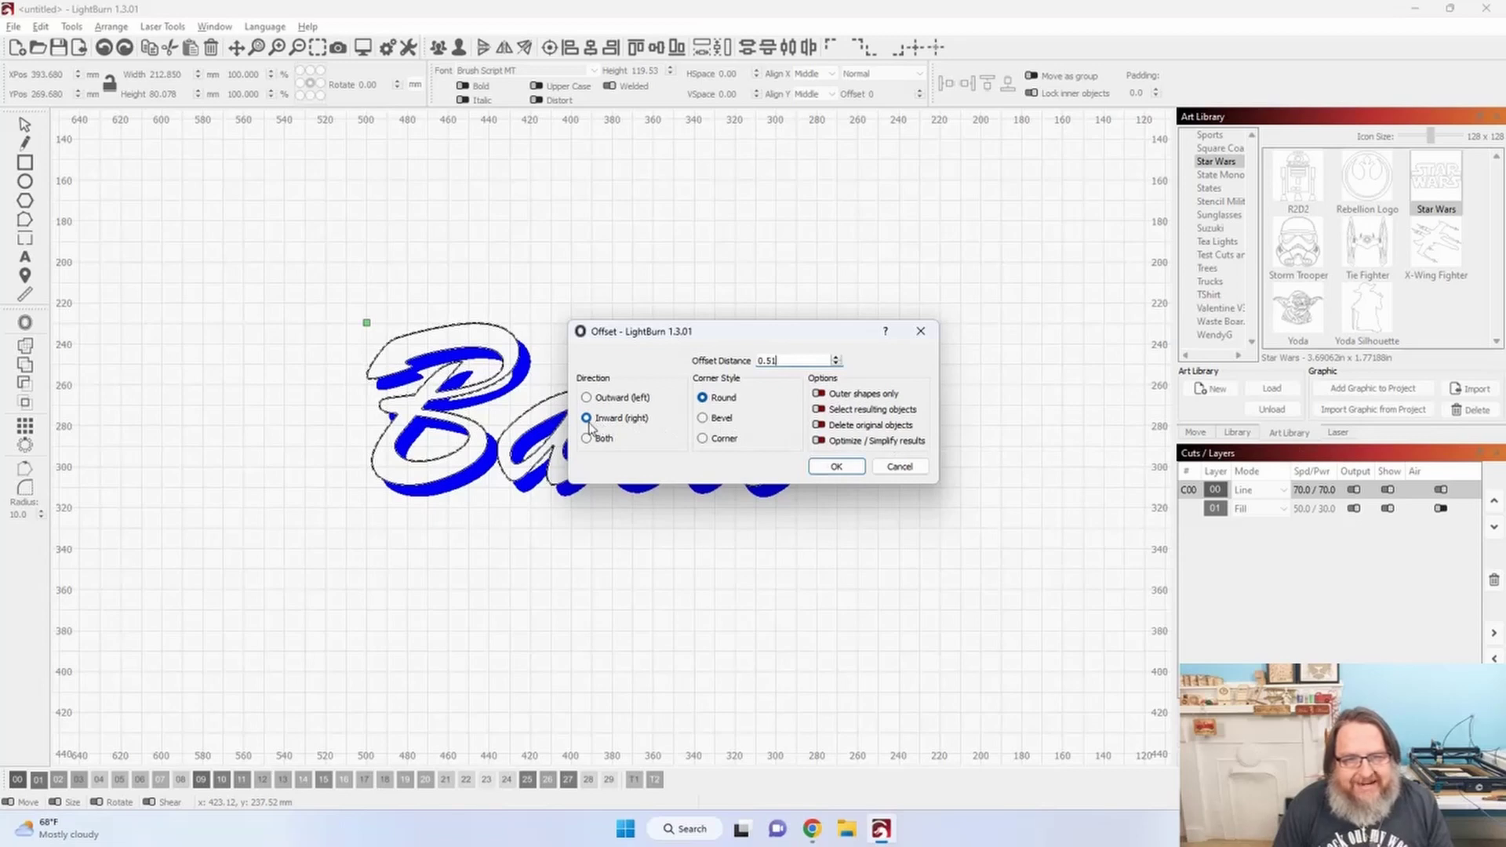
left_click_drag(704, 339, 495, 147)
scroll(443, 340, "up", 3)
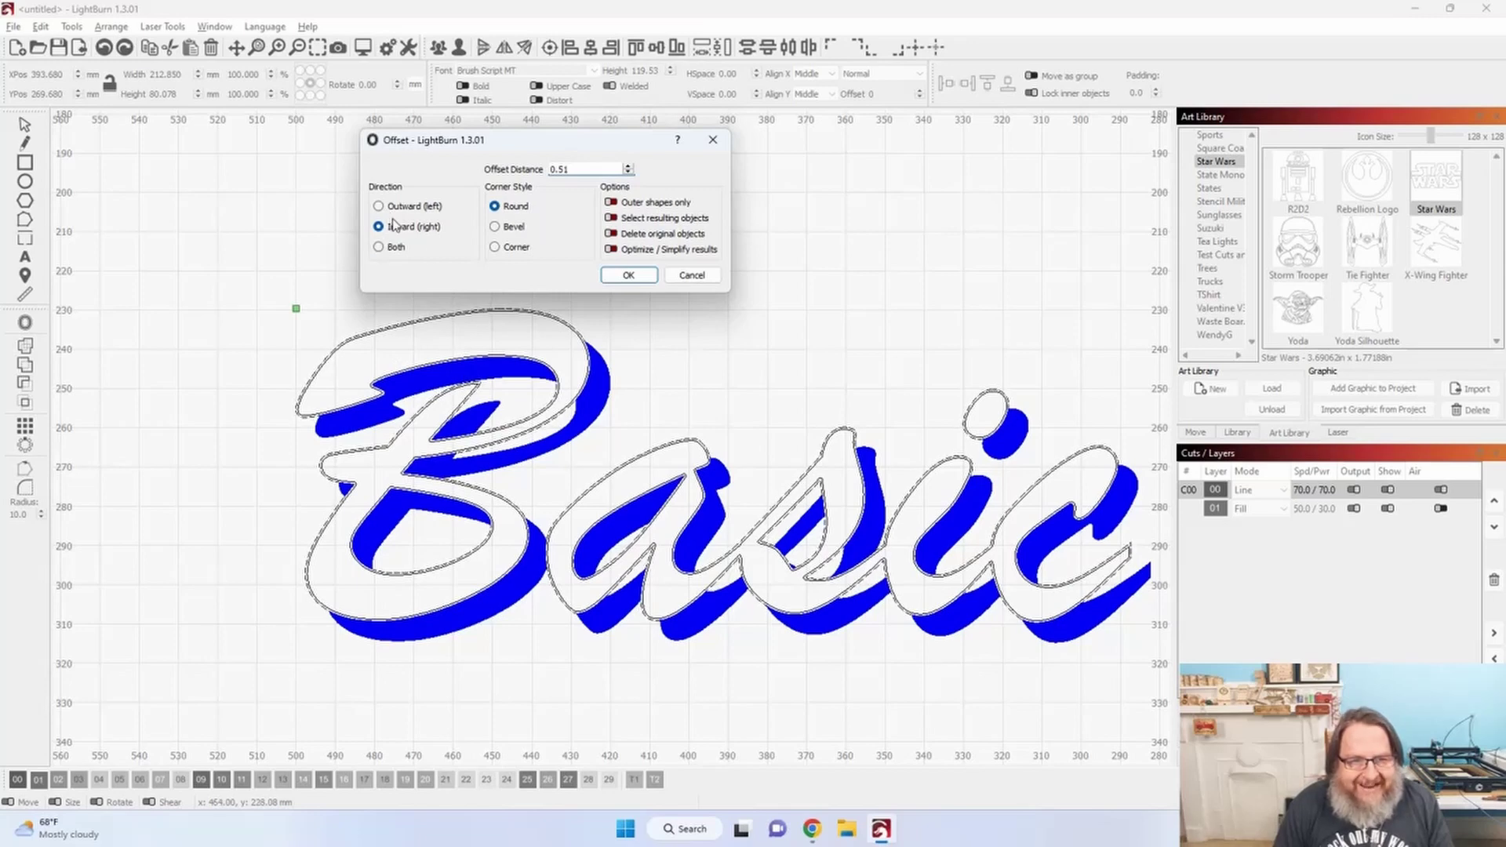
left_click_drag(879, 425, 760, 449)
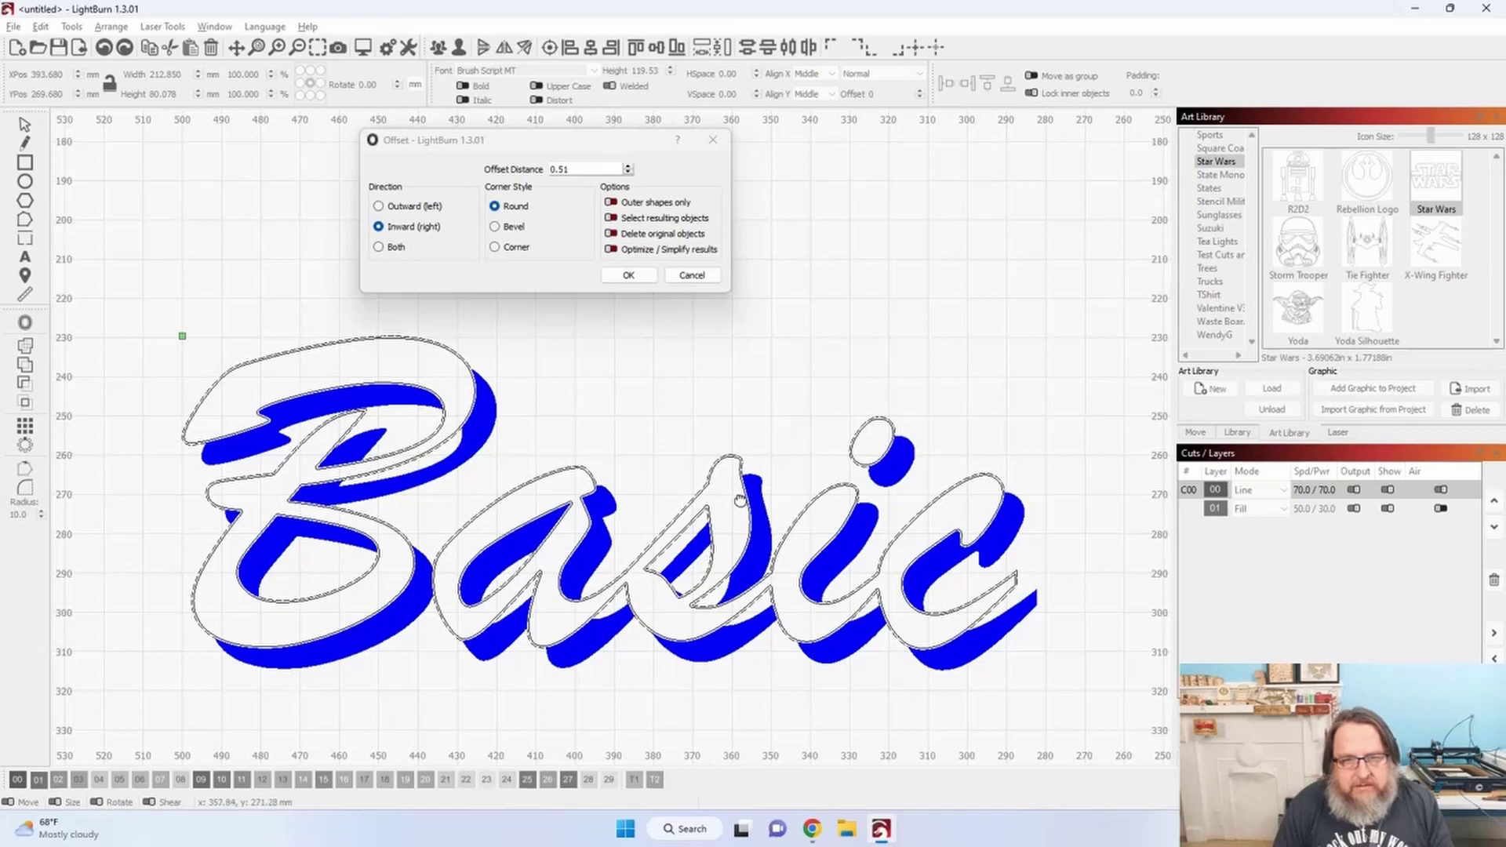
scroll(819, 459, "up", 5)
left_click_drag(821, 437, 454, 474)
scroll(619, 462, "up", 2)
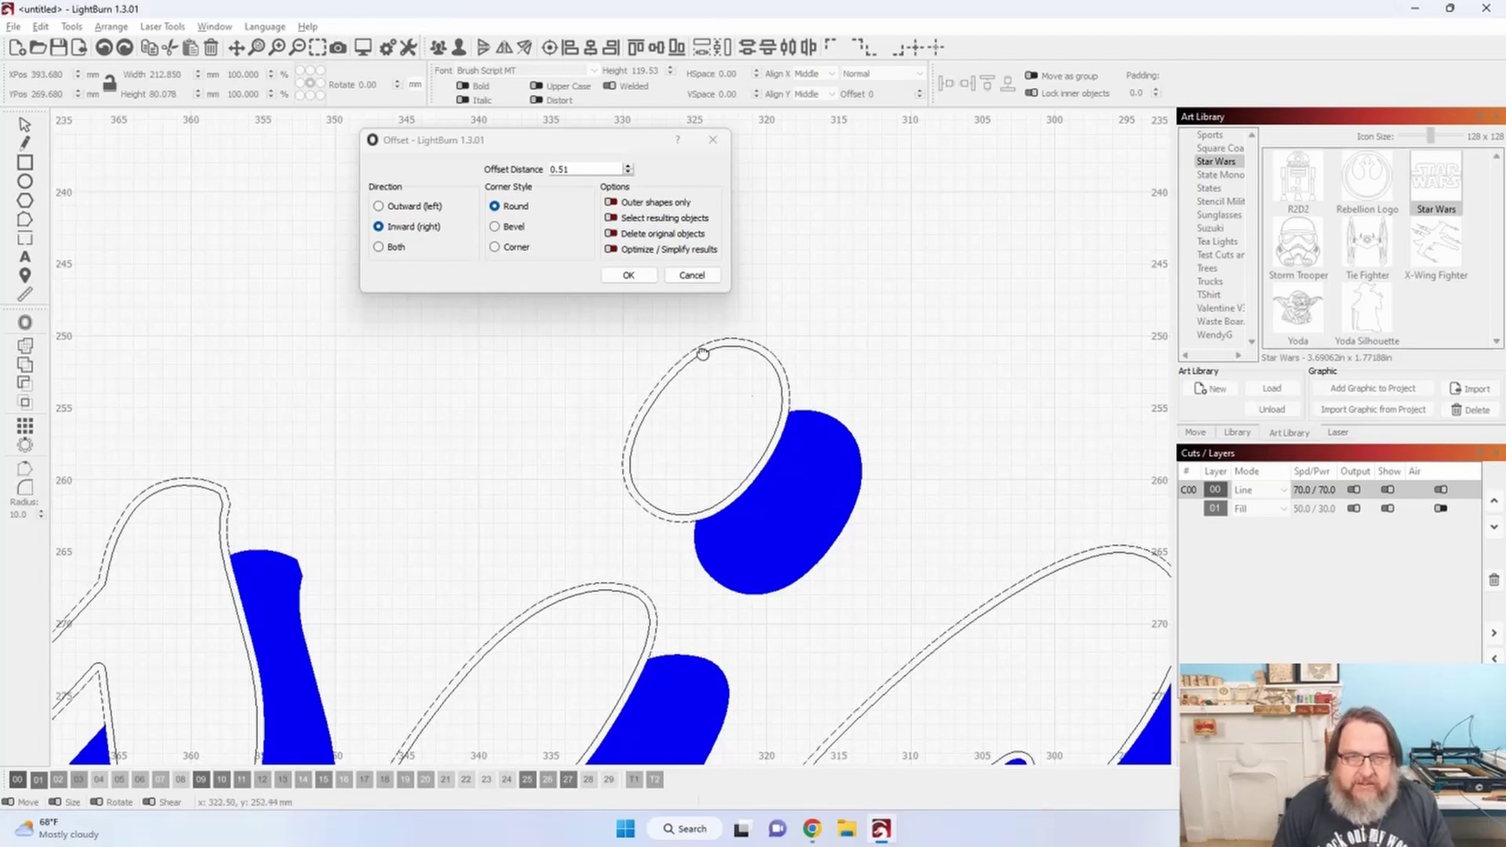
Compare the outward and inward offset directions where the dot of the "i" meets its blue shadow, ending on inward.
left_click(379, 206)
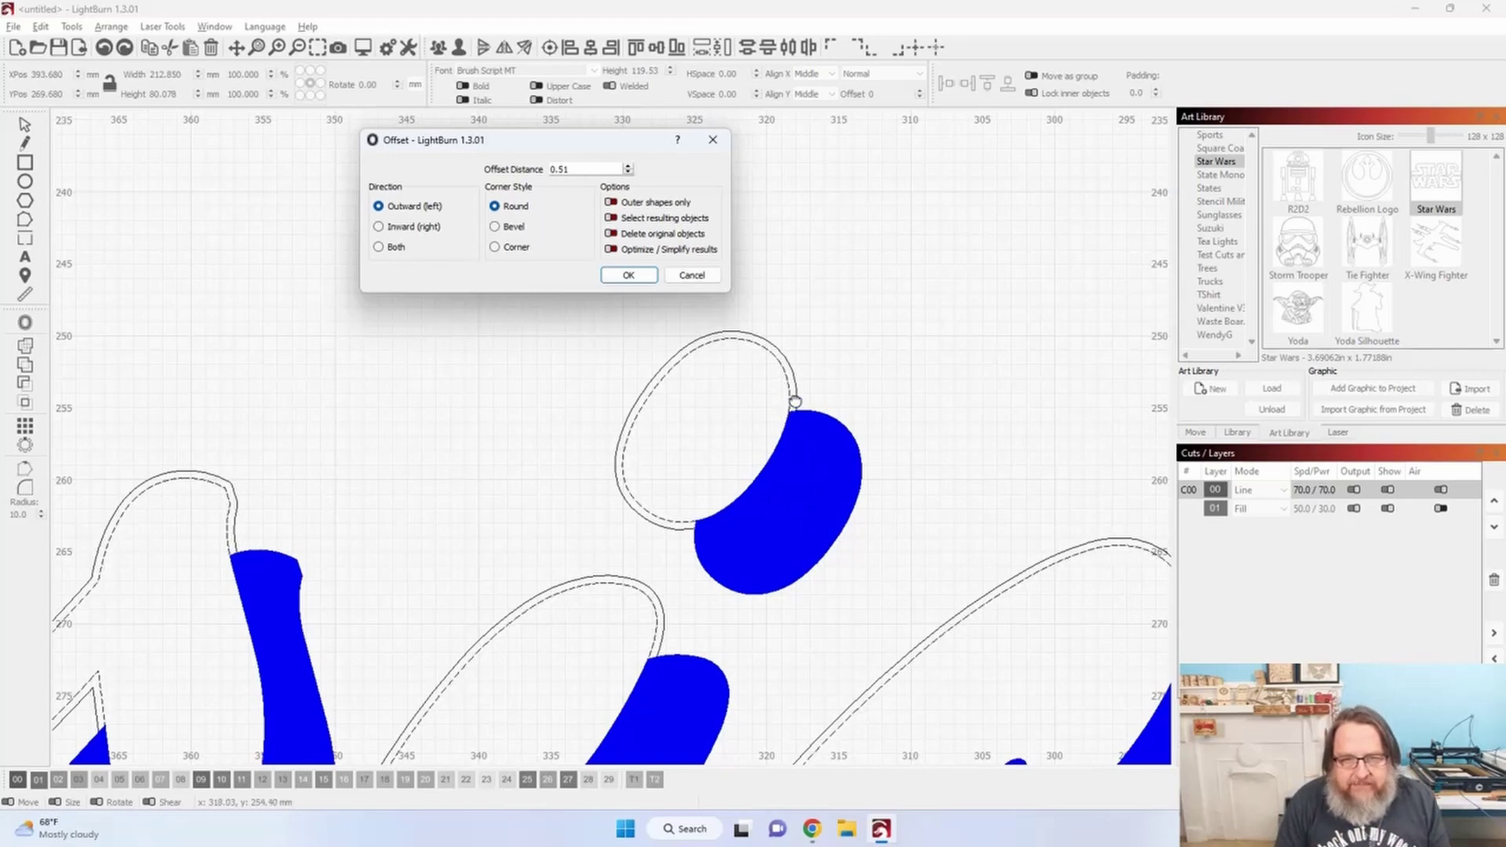
scroll(795, 401, "up", 5)
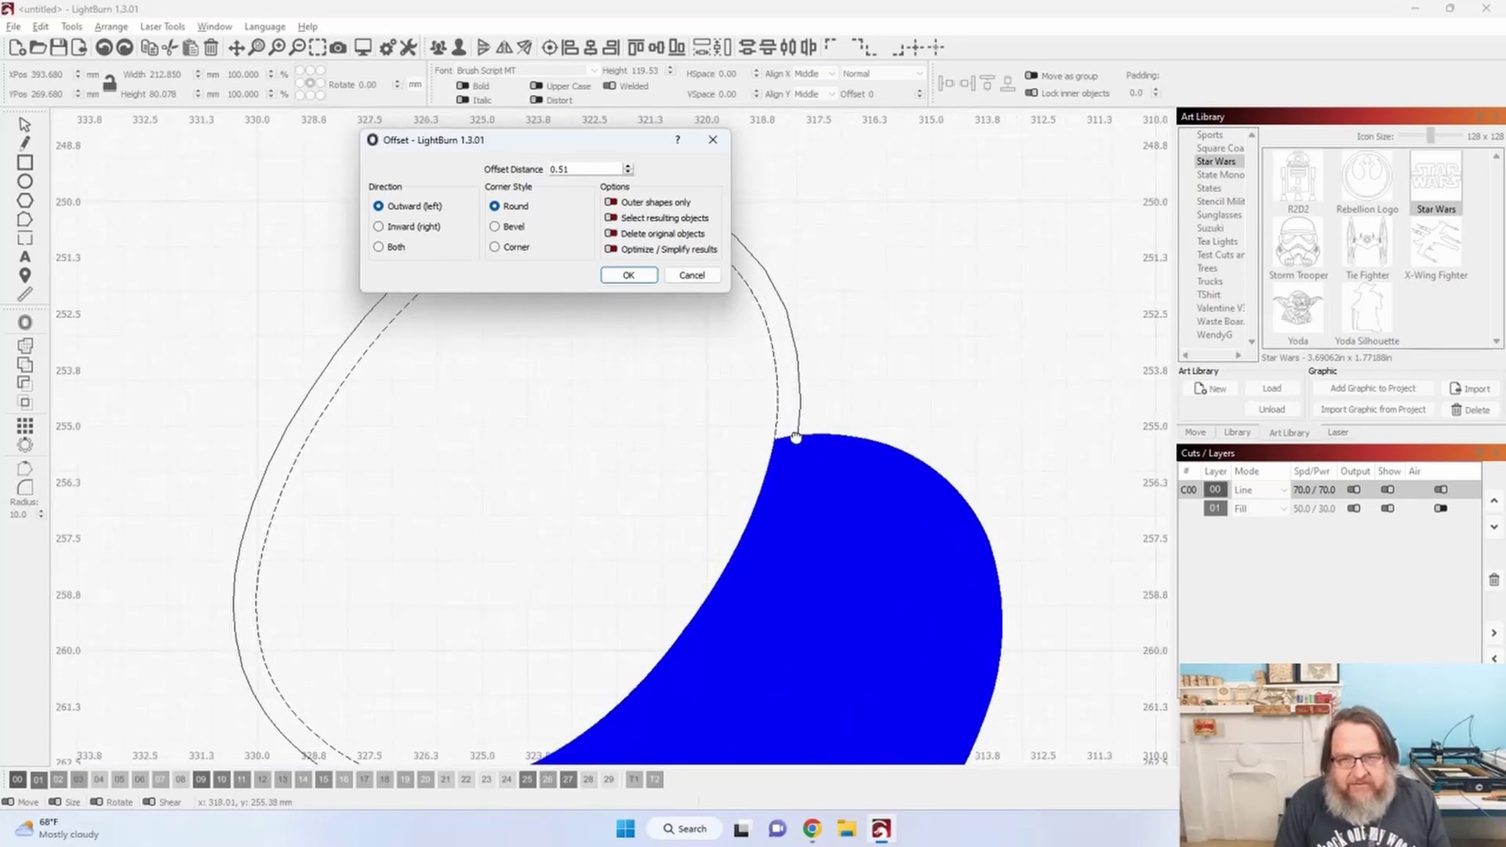
left_click(379, 227)
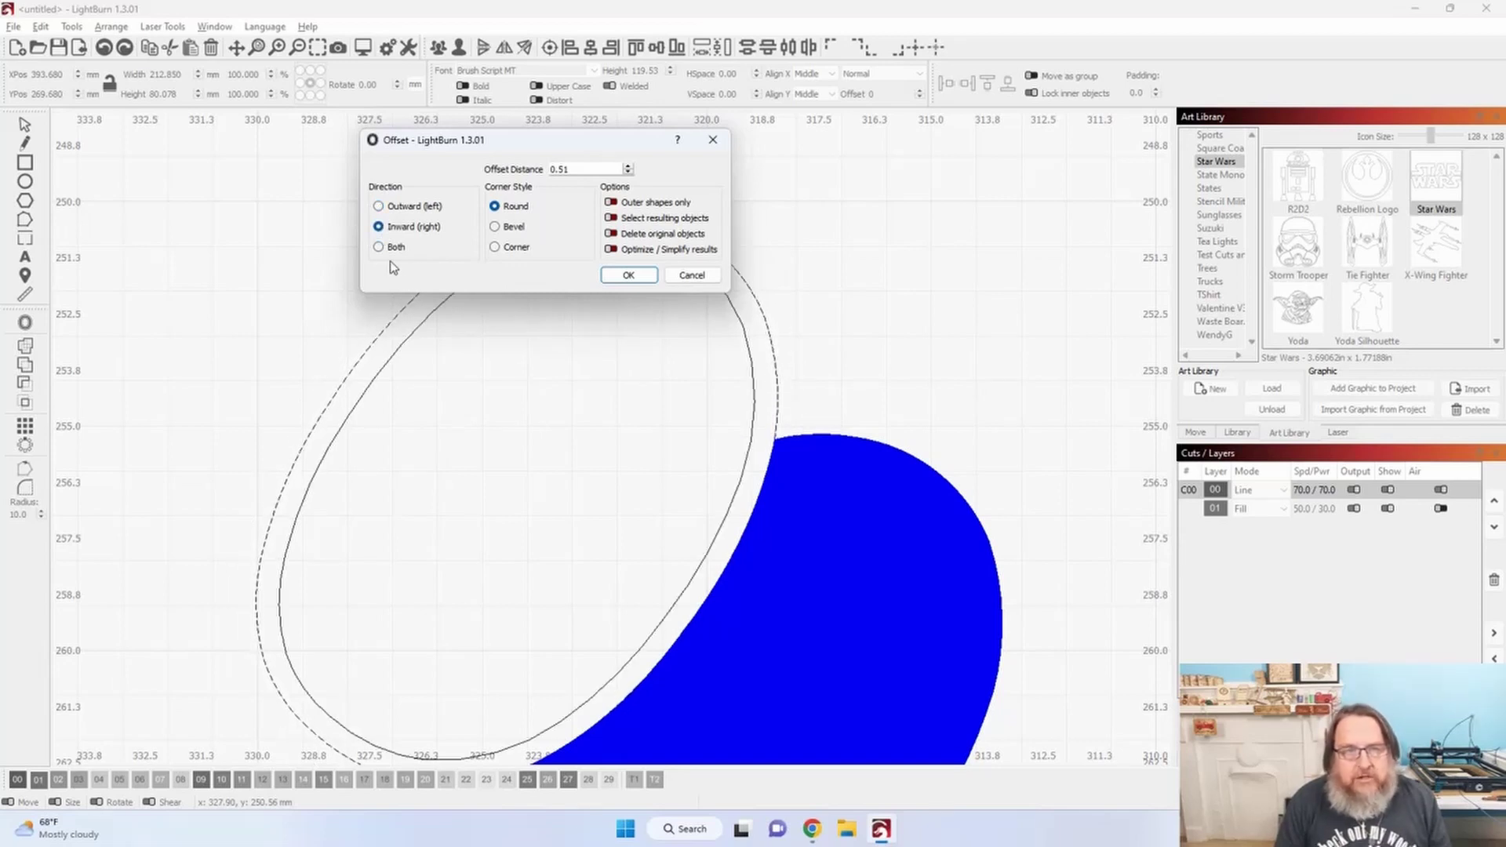
left_click(379, 207)
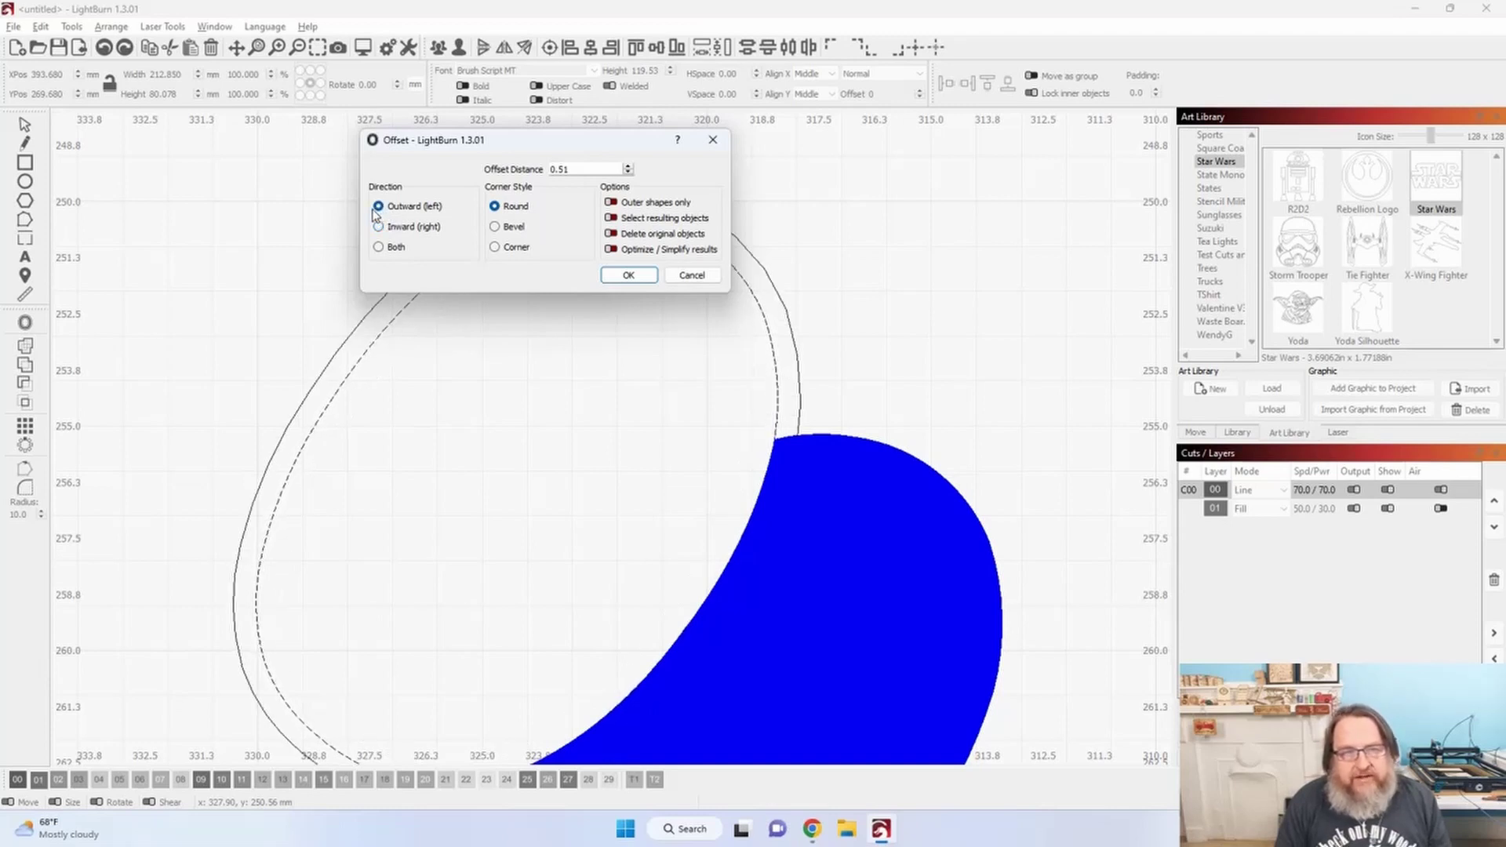
left_click(380, 227)
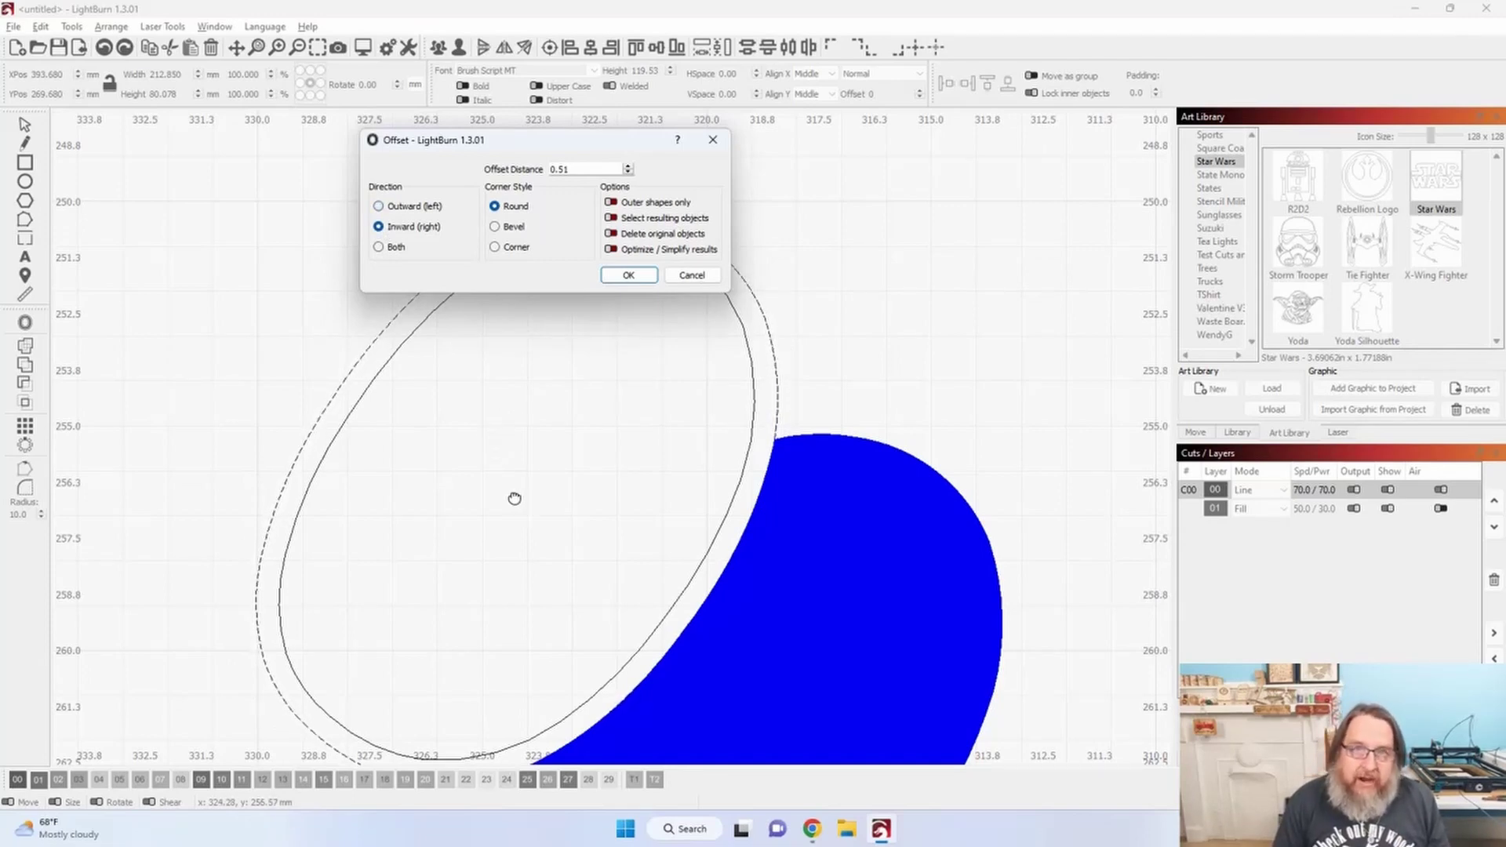
Apply the inward offset to the text "Basic", keeping the original outlines.
scroll(511, 490, "down", 8)
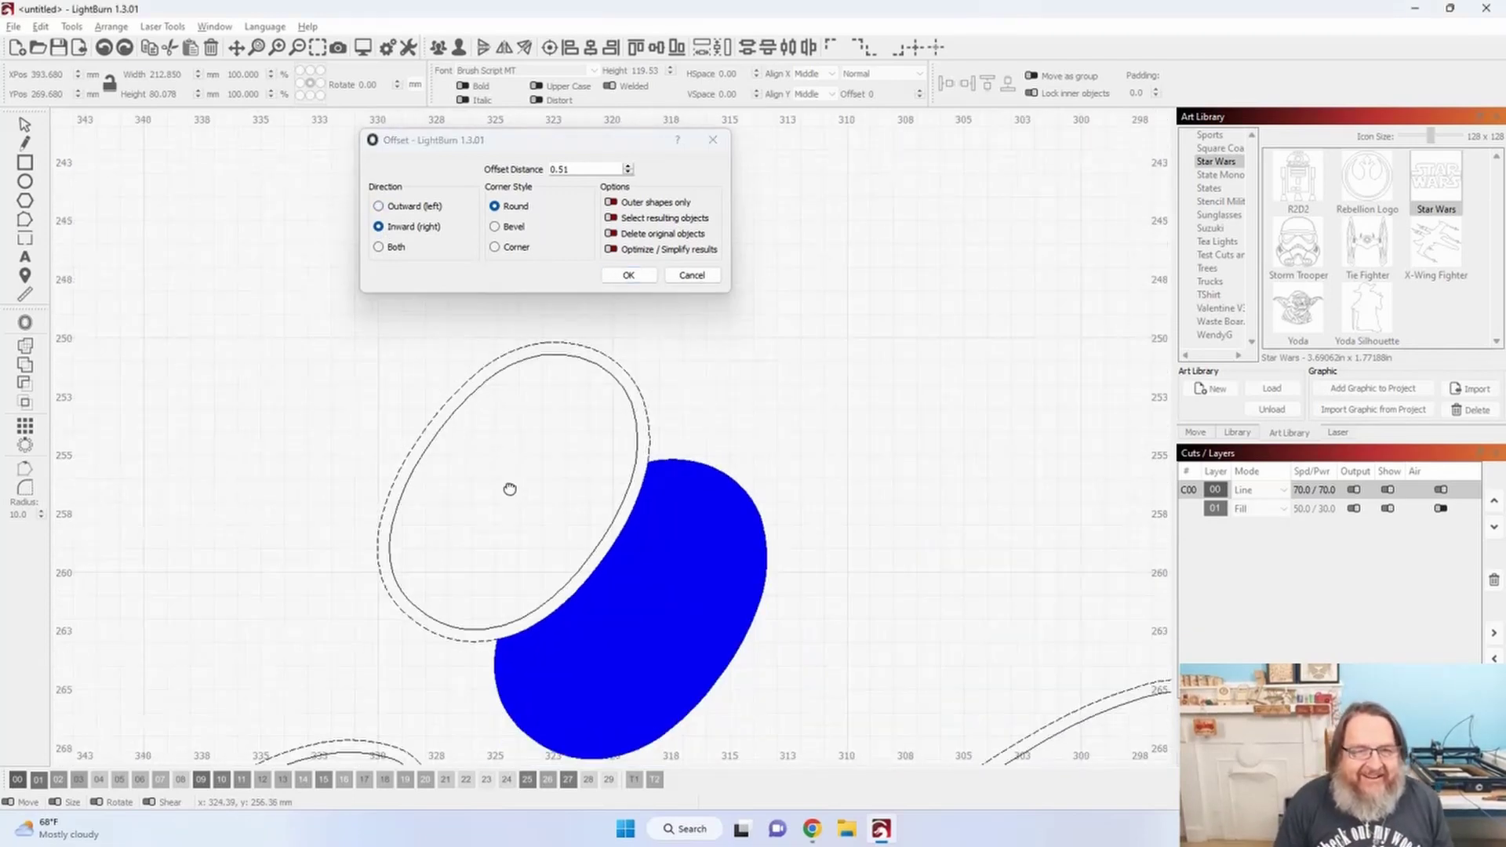
left_click_drag(565, 441, 574, 439)
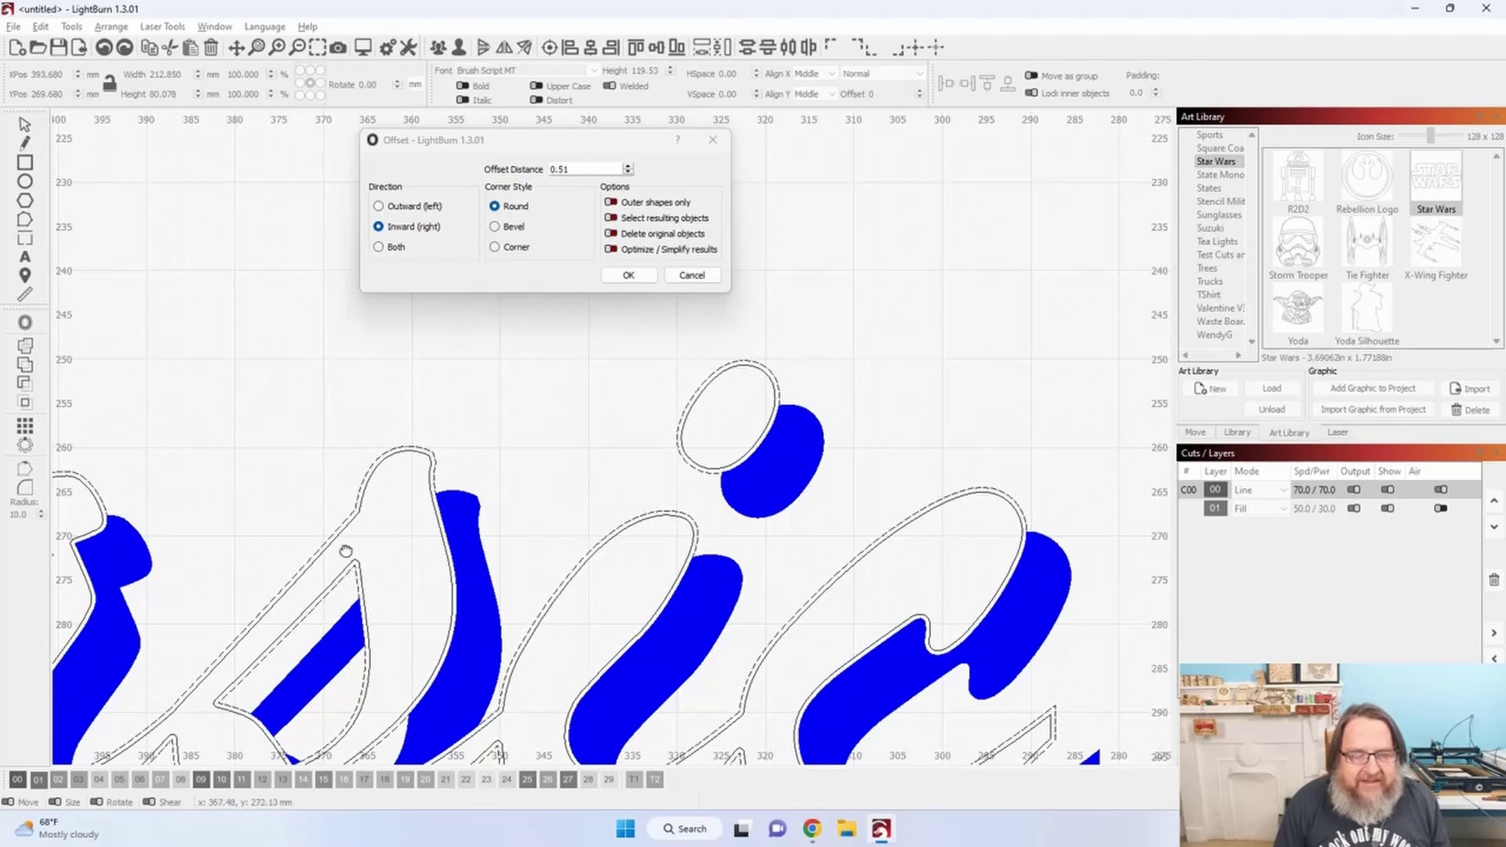
left_click(628, 274)
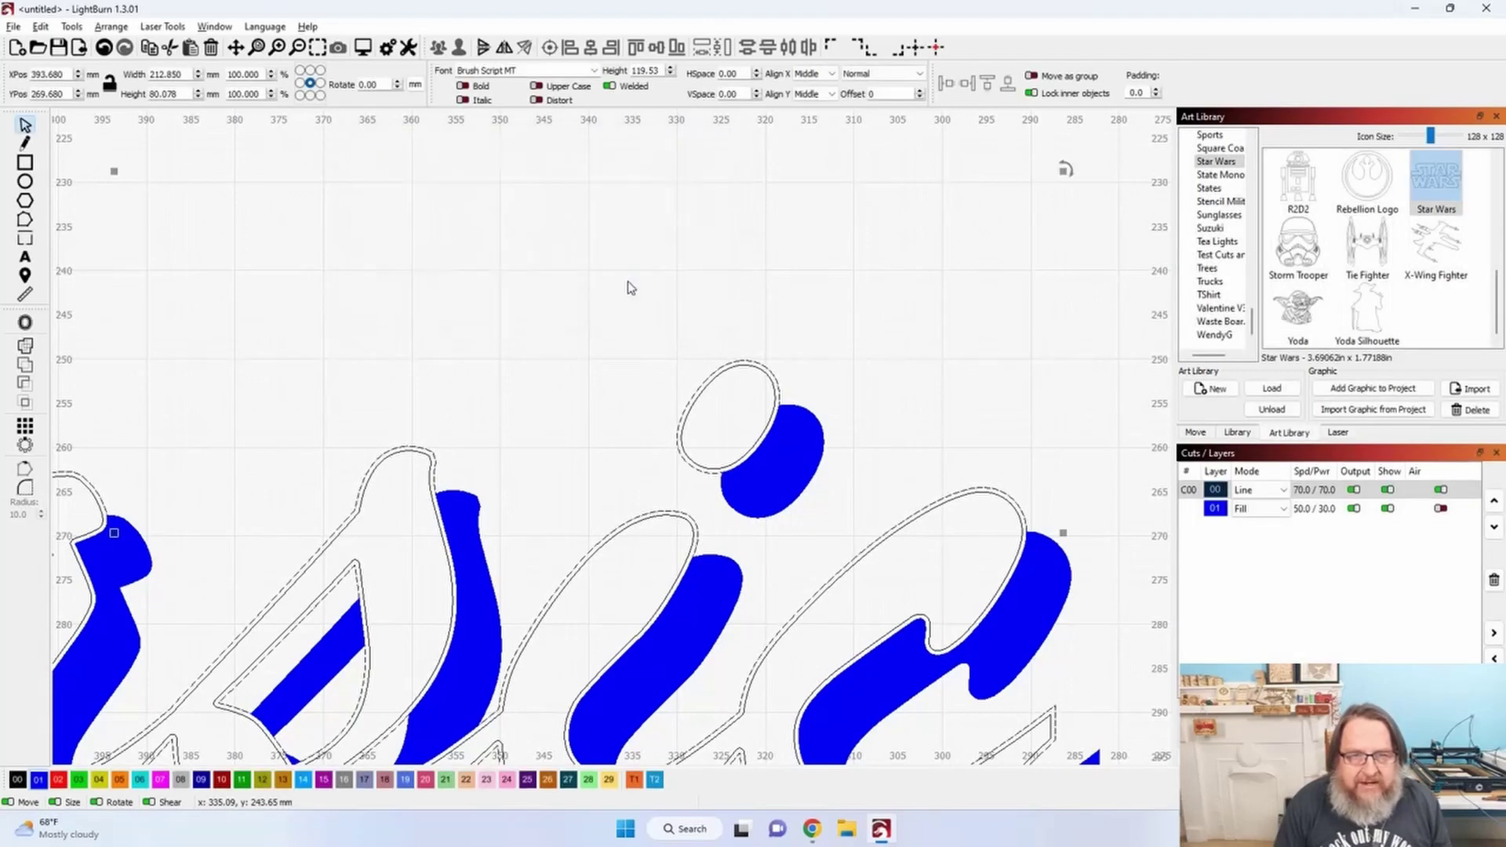
Set the black layer 00 to Fill mode so the band between the original and offset outlines is filled.
left_click(1259, 490)
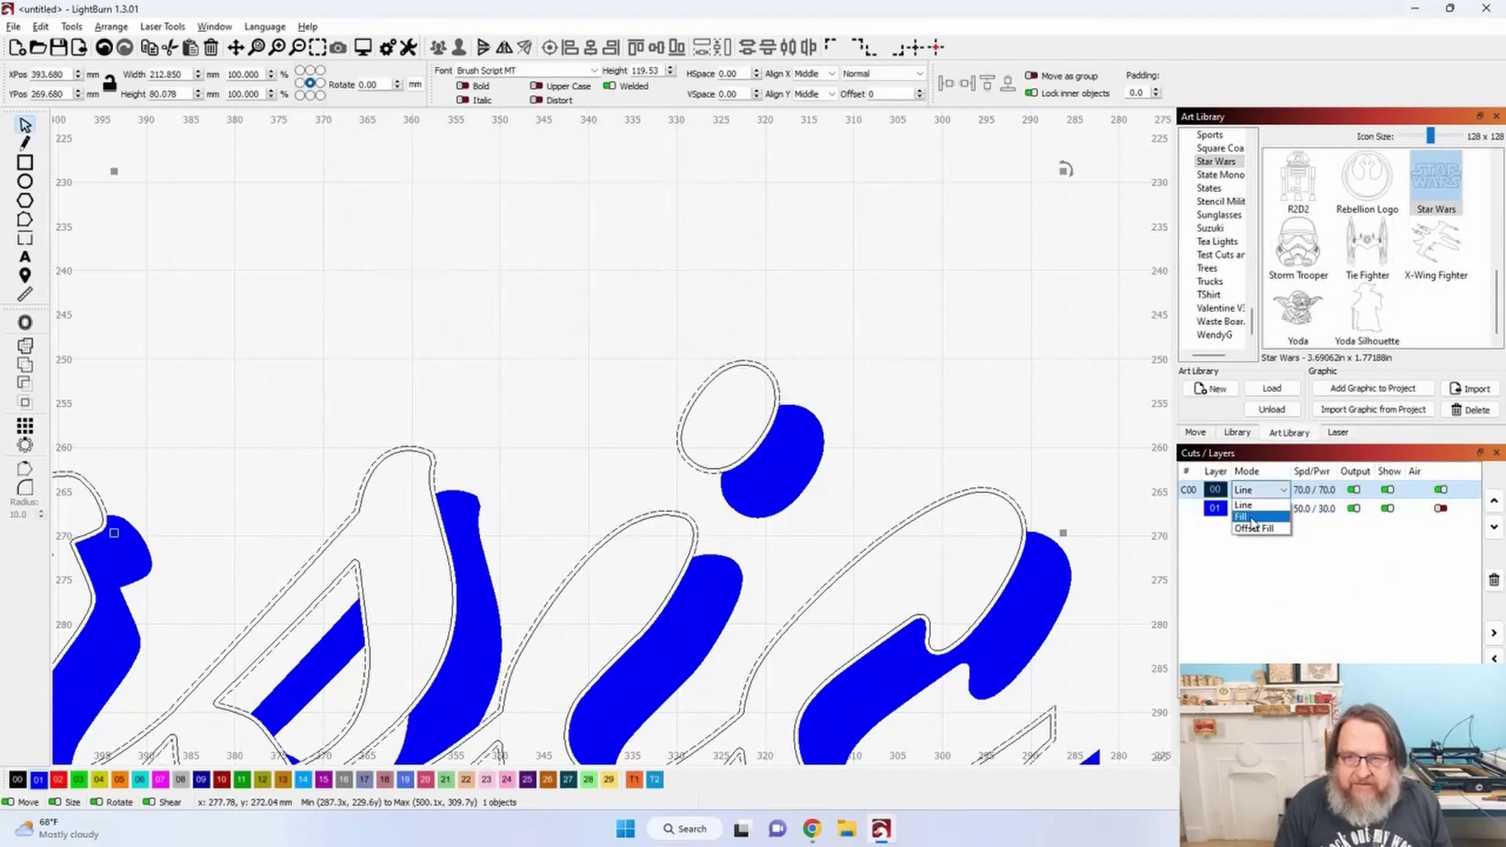
left_click(1256, 510)
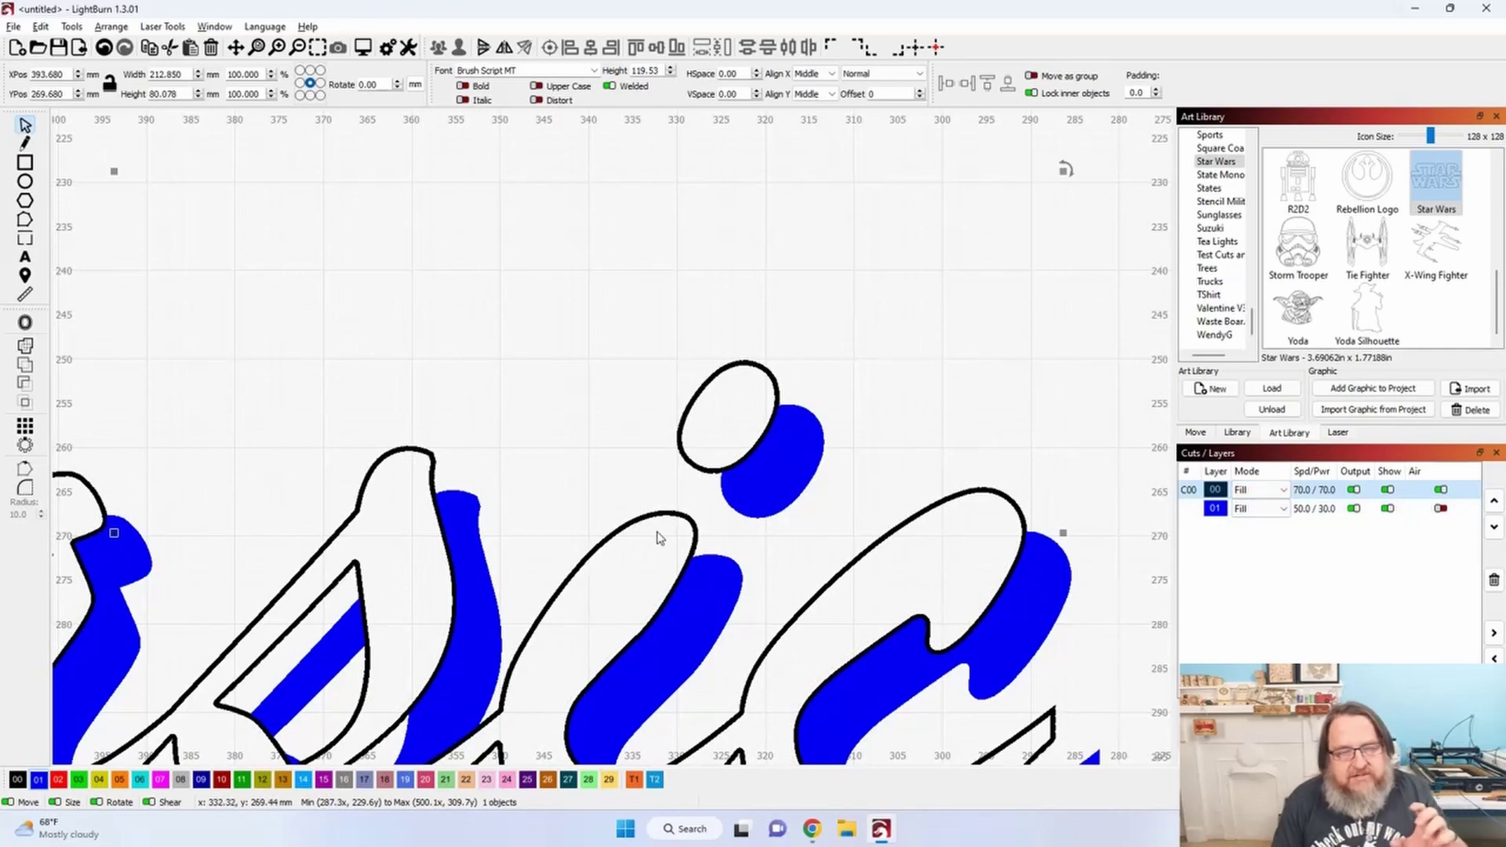
scroll(612, 534, "down", 4)
left_click_drag(445, 461, 622, 346)
scroll(462, 577, "down", 2)
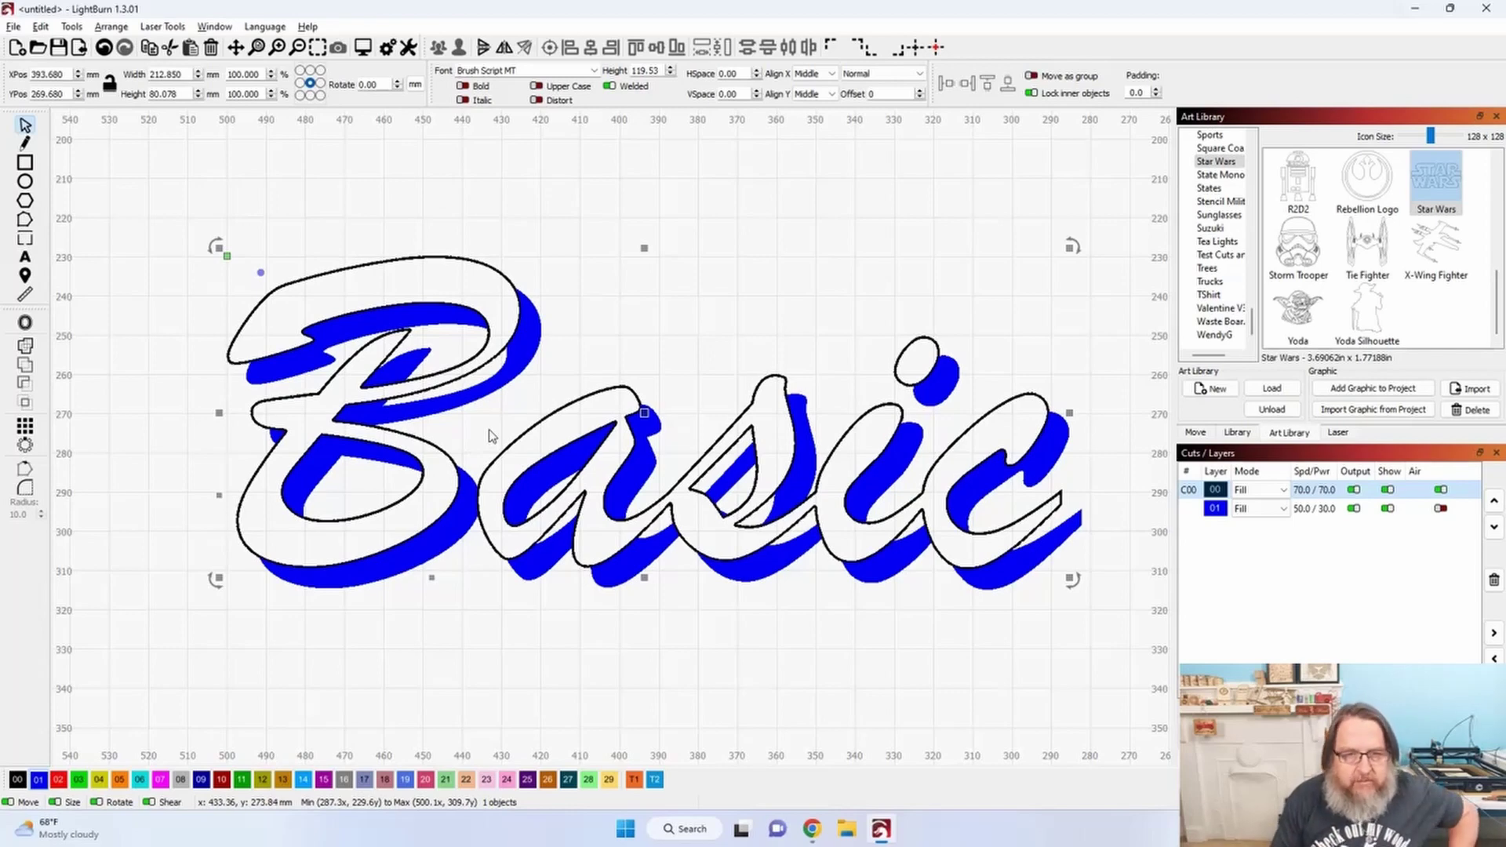
scroll(553, 281, "down", 3)
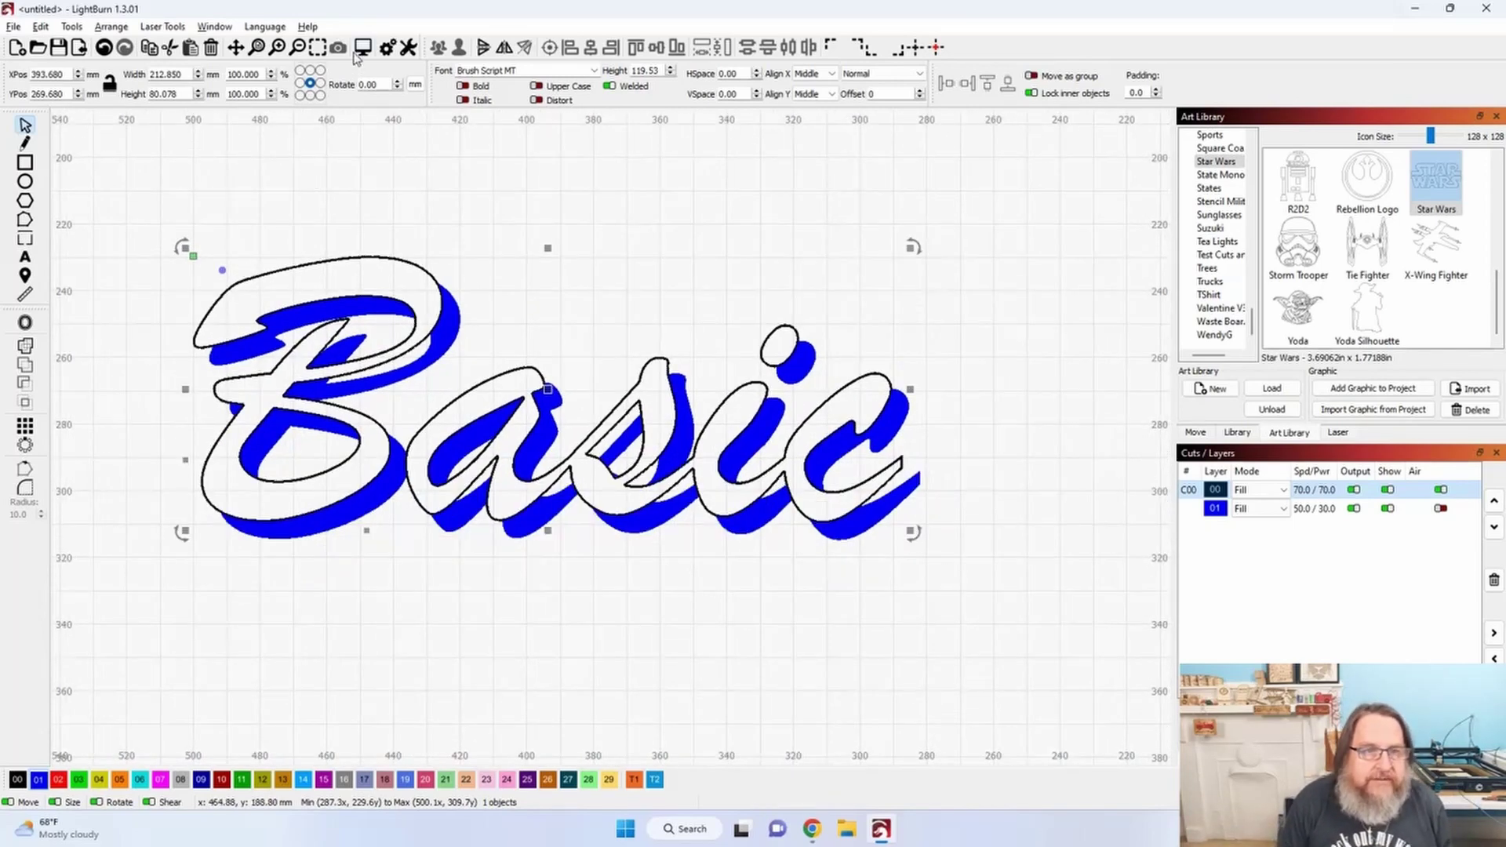
Select the text, its offset and the shadow, and open a full-screen preview of the laser output.
left_click(257, 231)
left_click_drag(145, 208, 959, 656)
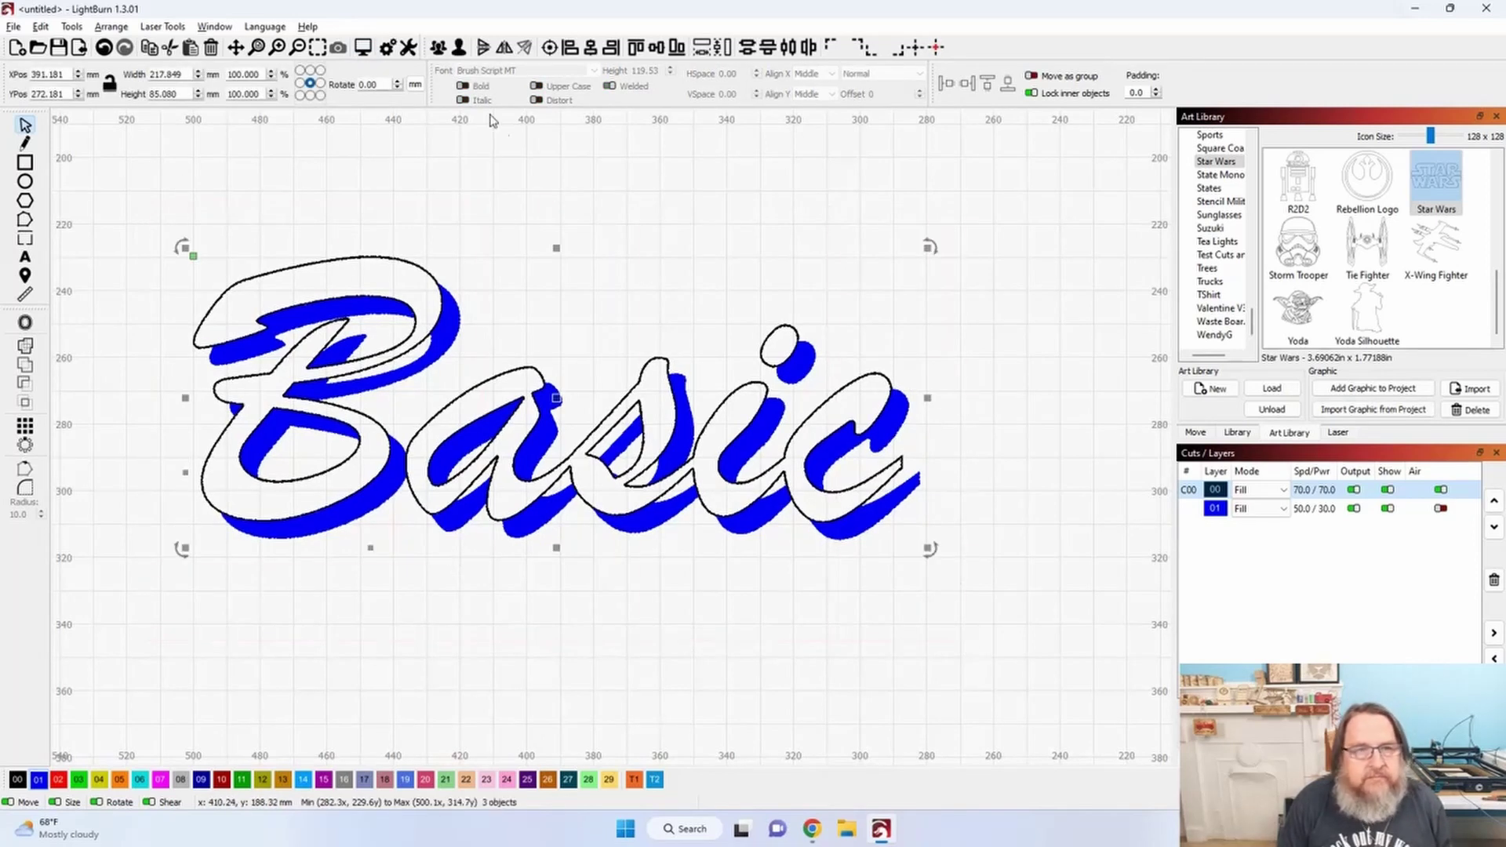
left_click(363, 48)
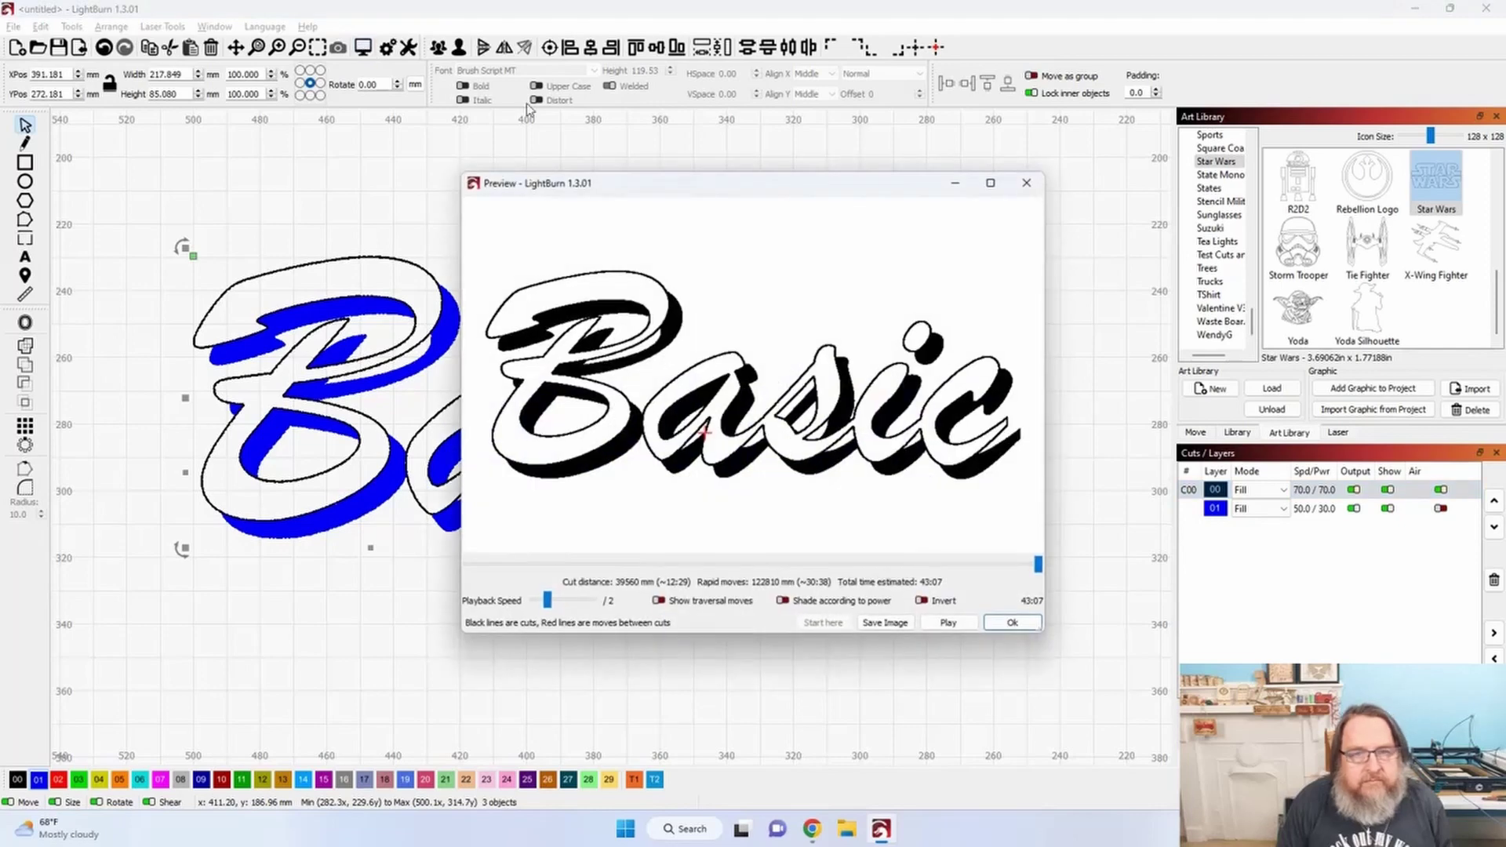
left_click(990, 182)
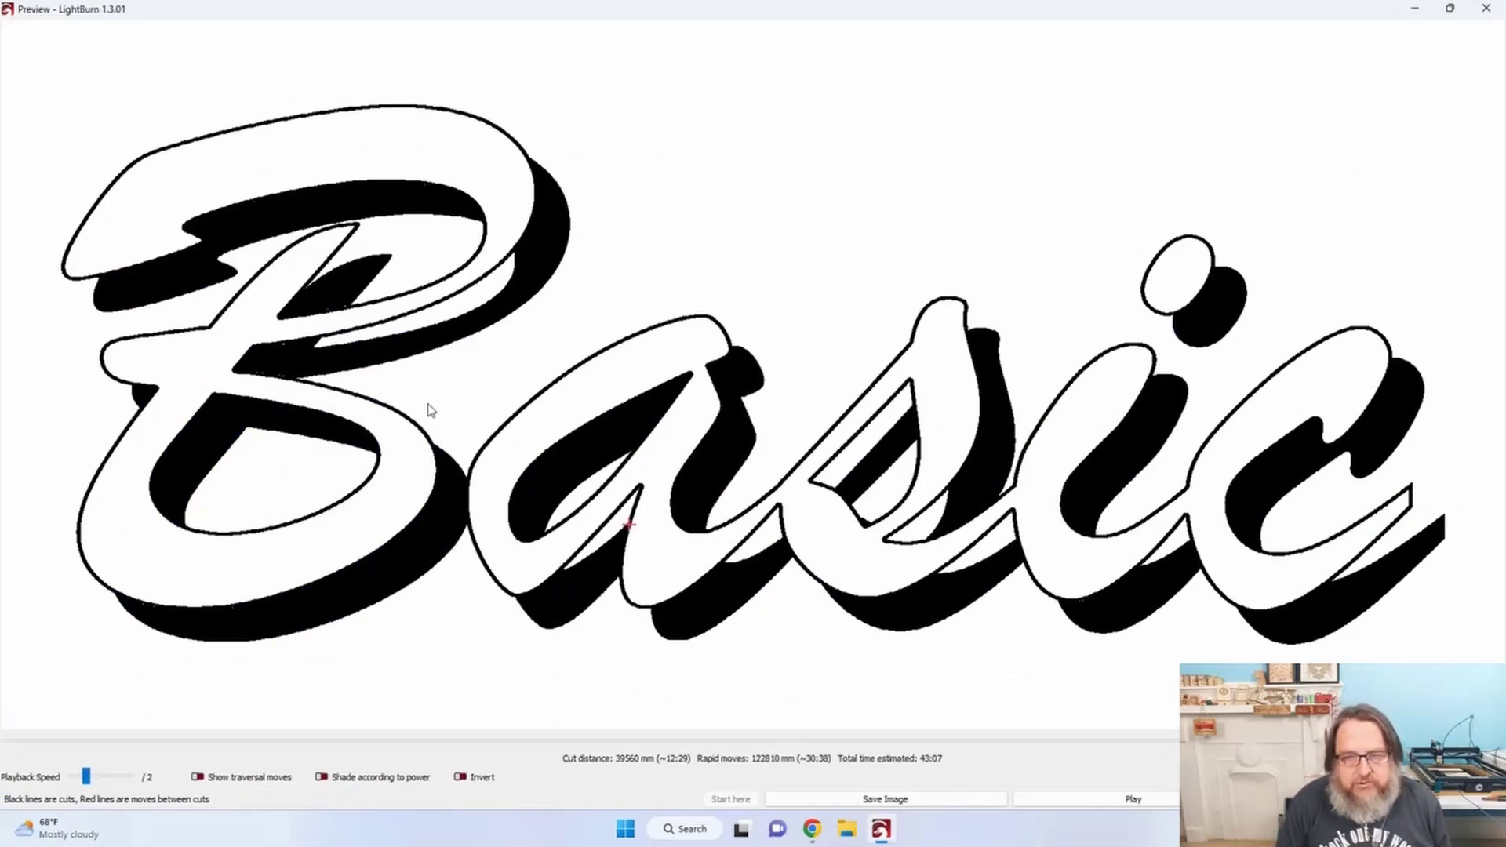
Examine the fill lines of the outline and shadow around the letter "B" in the preview.
scroll(270, 356, "up", 5)
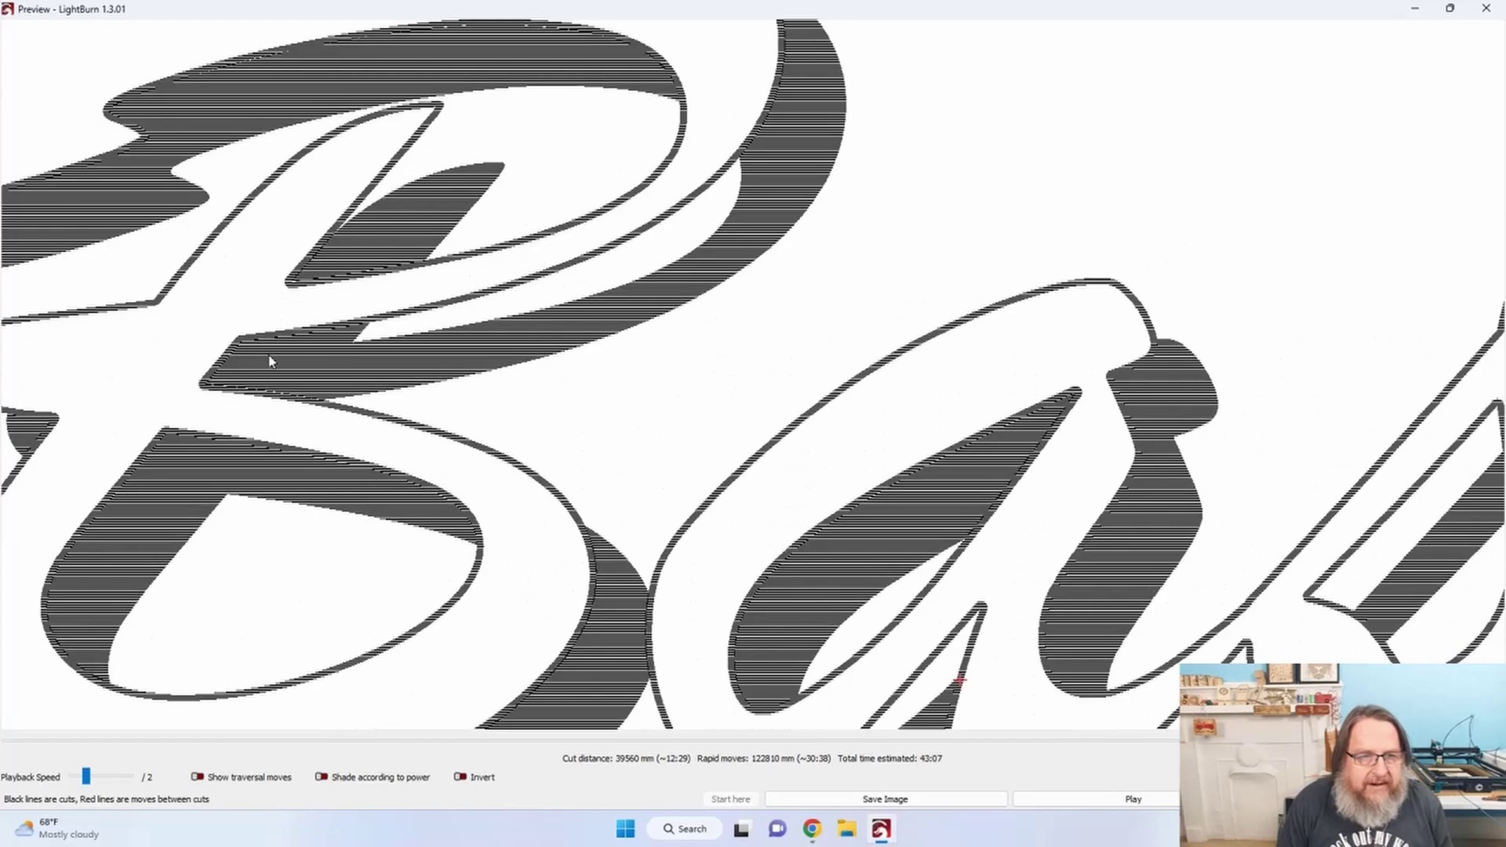
scroll(384, 350, "down", 5)
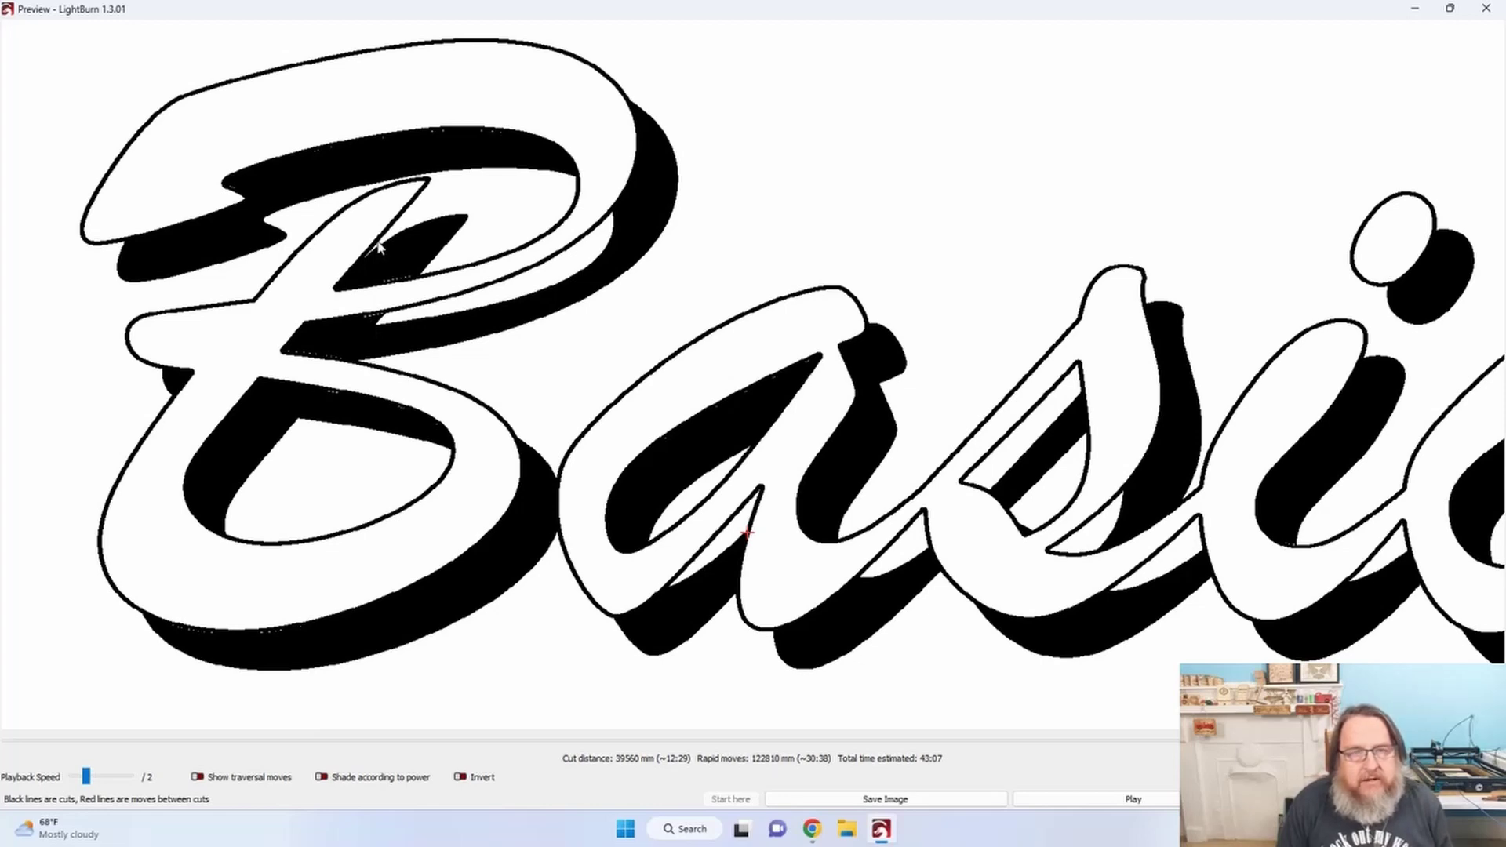
scroll(374, 244, "up", 5)
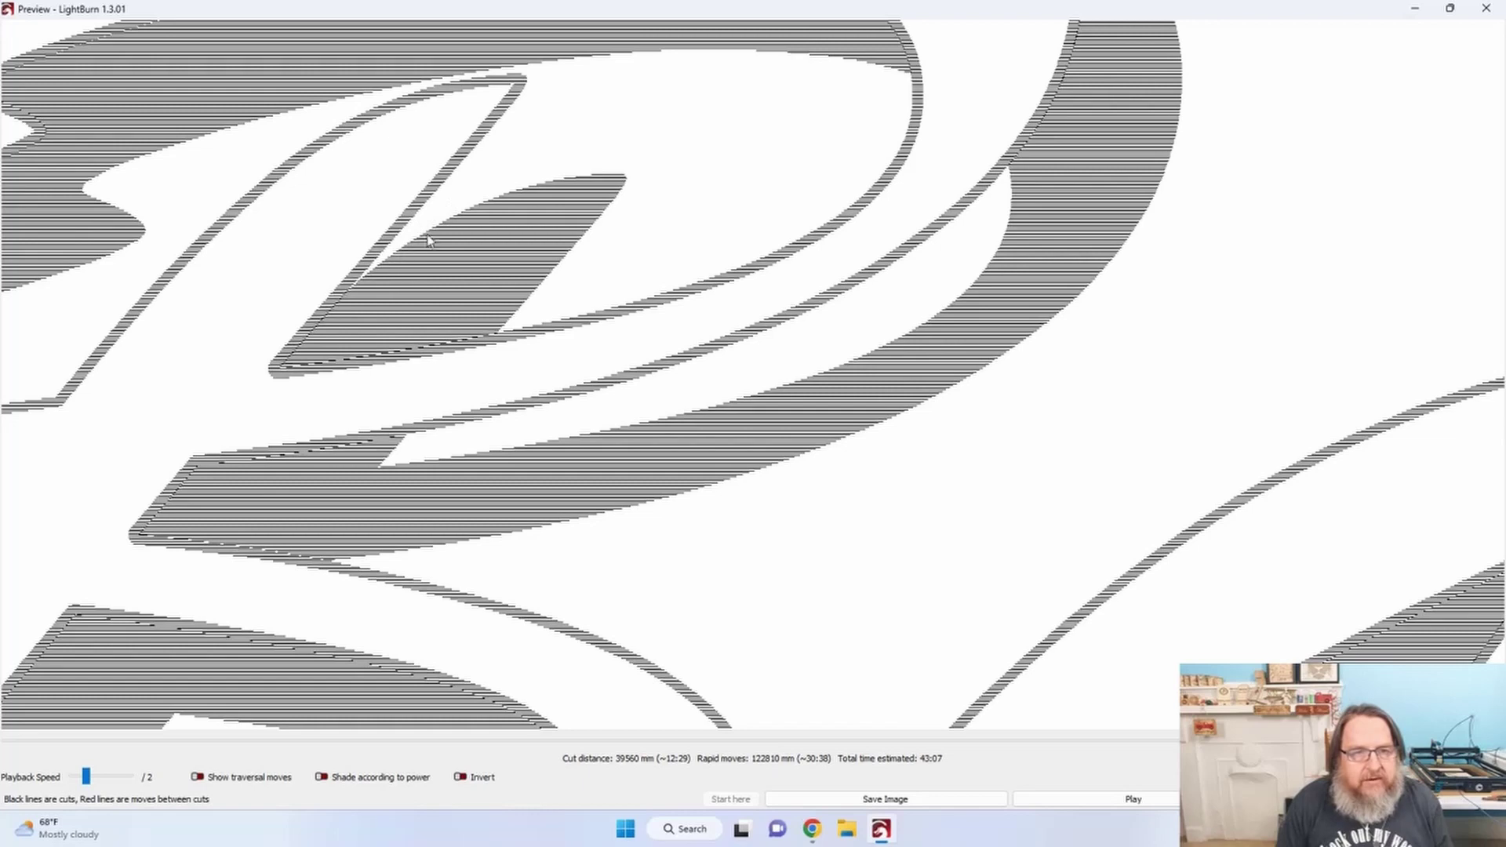
scroll(421, 244, "down", 4)
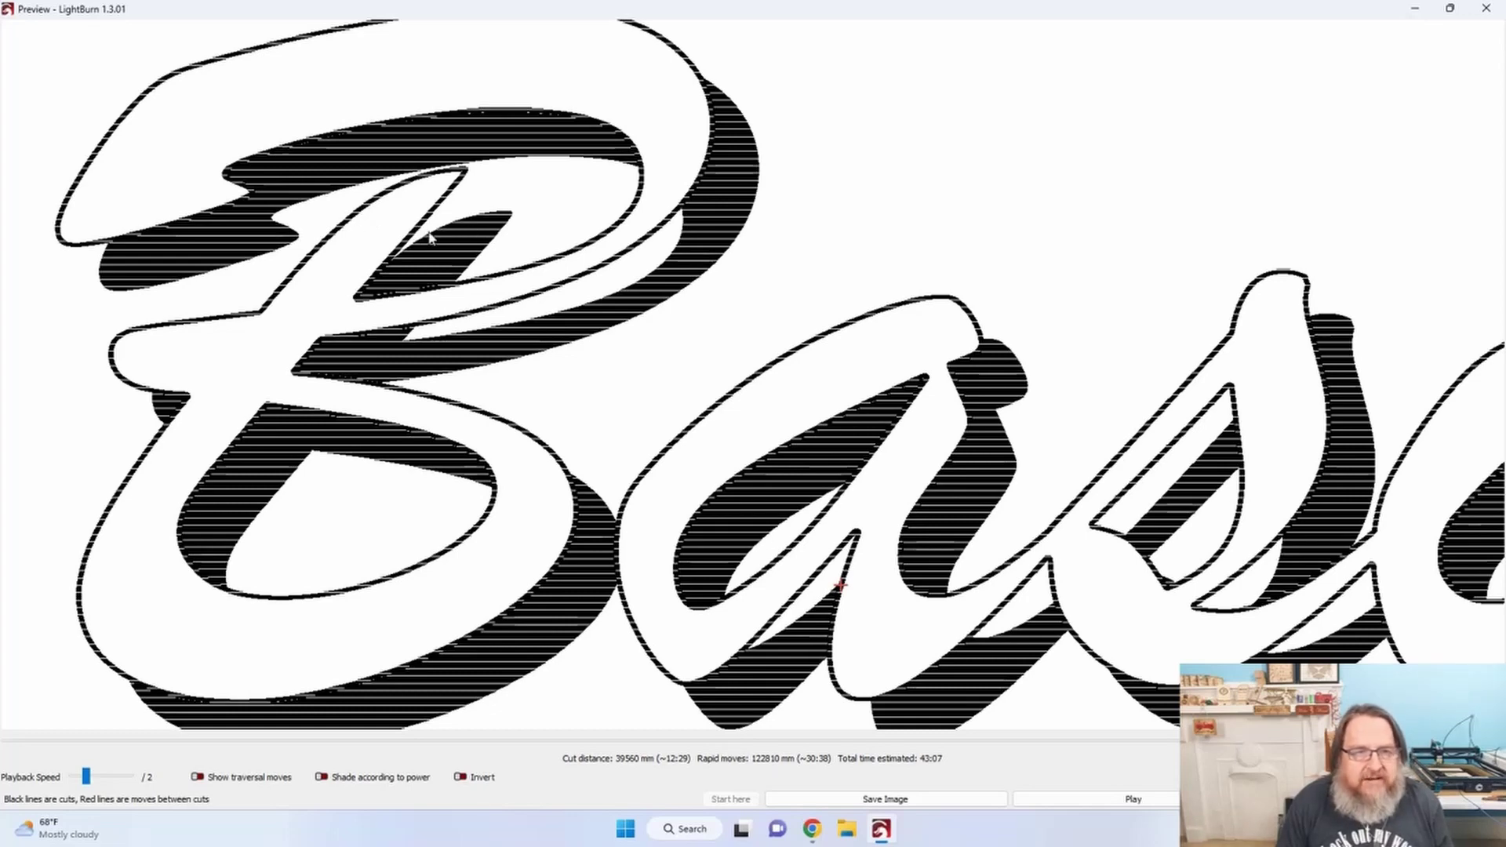
scroll(408, 258, "down", 4)
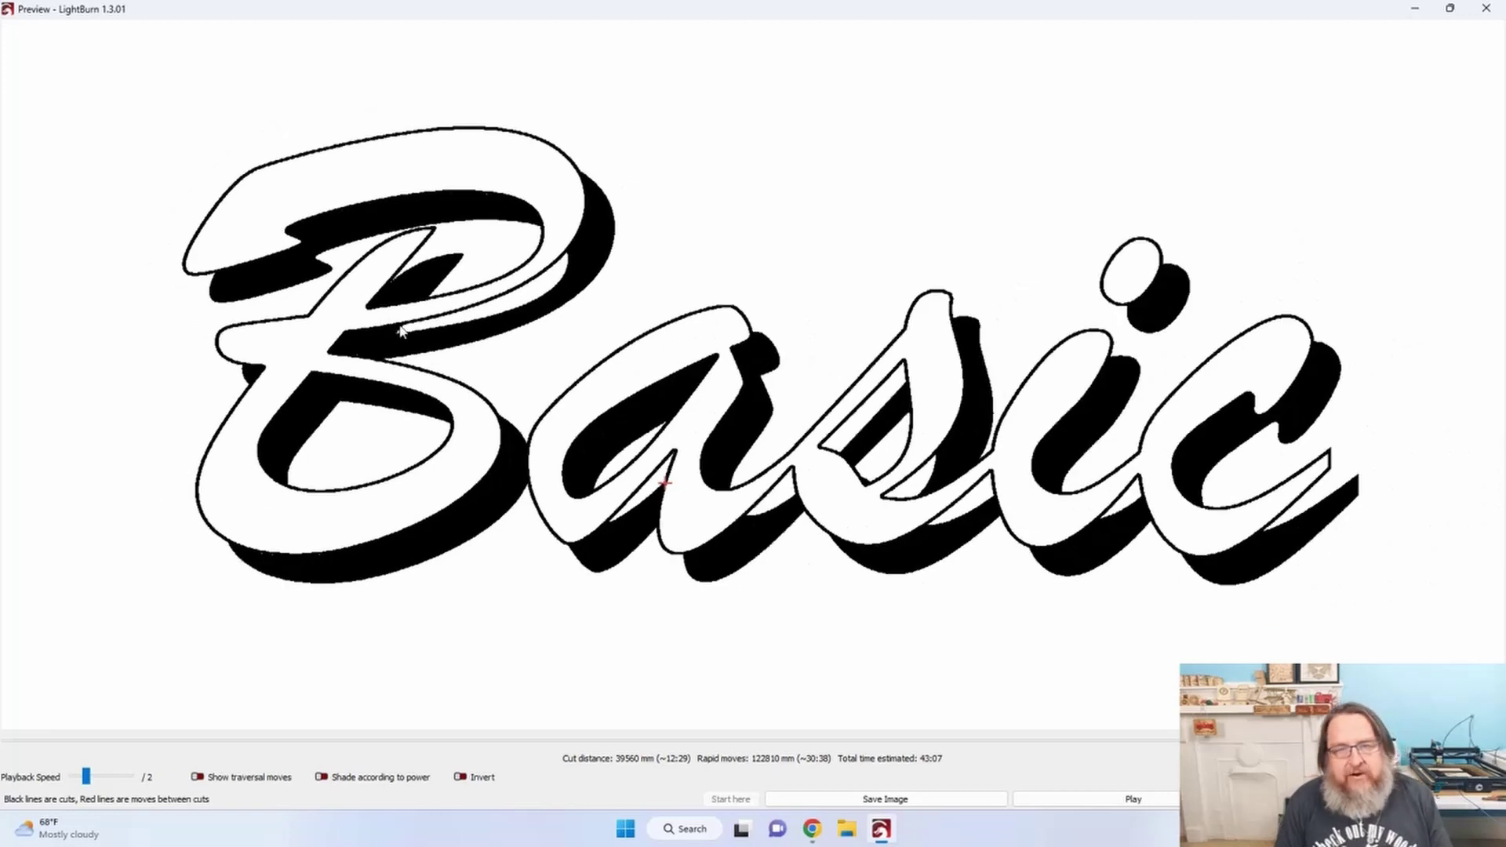
scroll(838, 463, "down", 1)
scroll(838, 463, "down", 1)
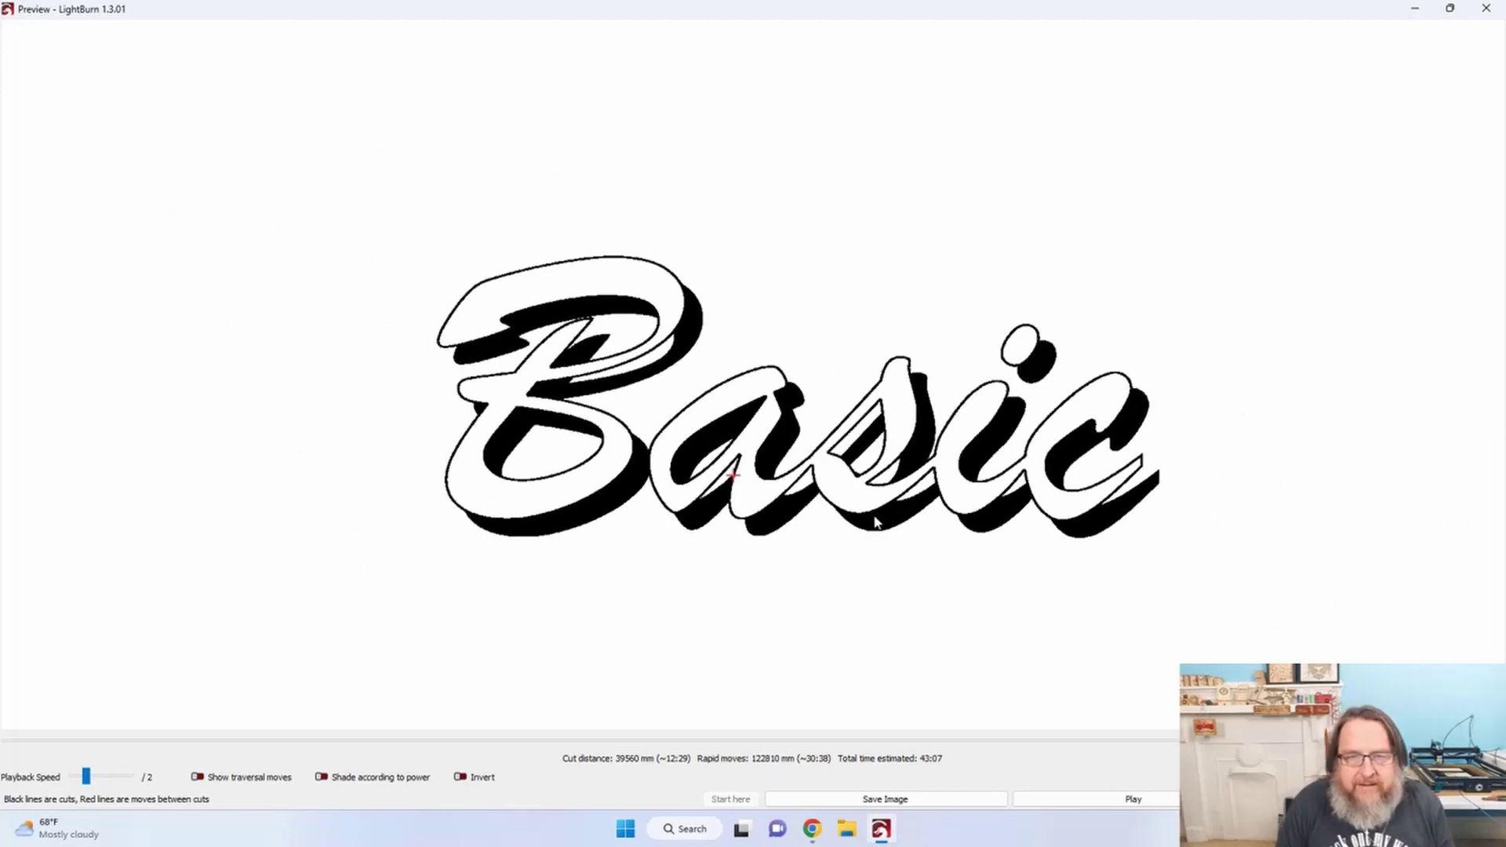
left_click_drag(851, 528, 753, 528)
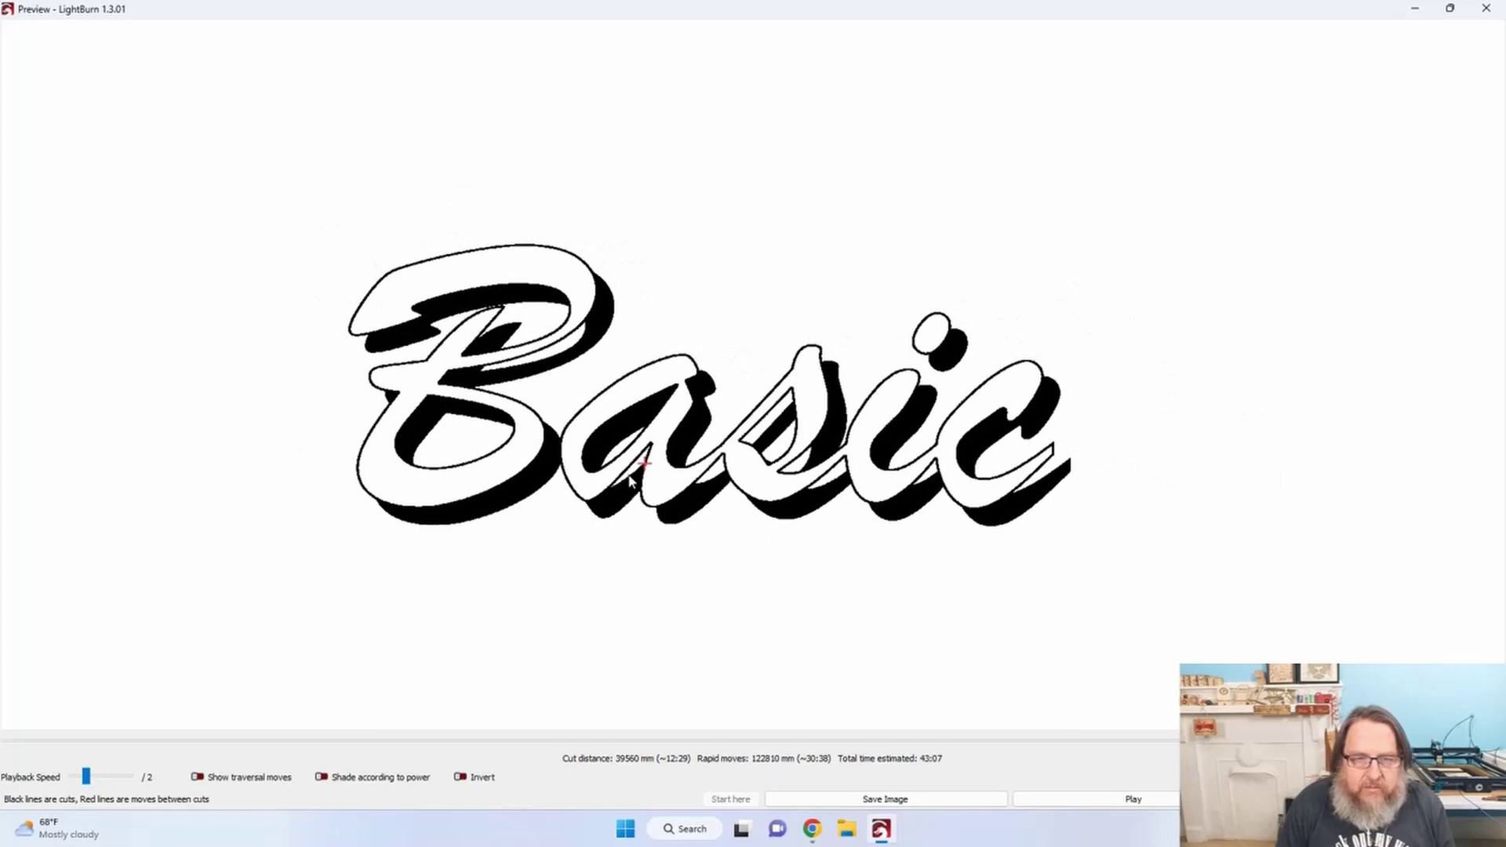
Examine the outline and shadow around the letter "a" in the preview, and close the preview.
scroll(624, 477, "up", 3)
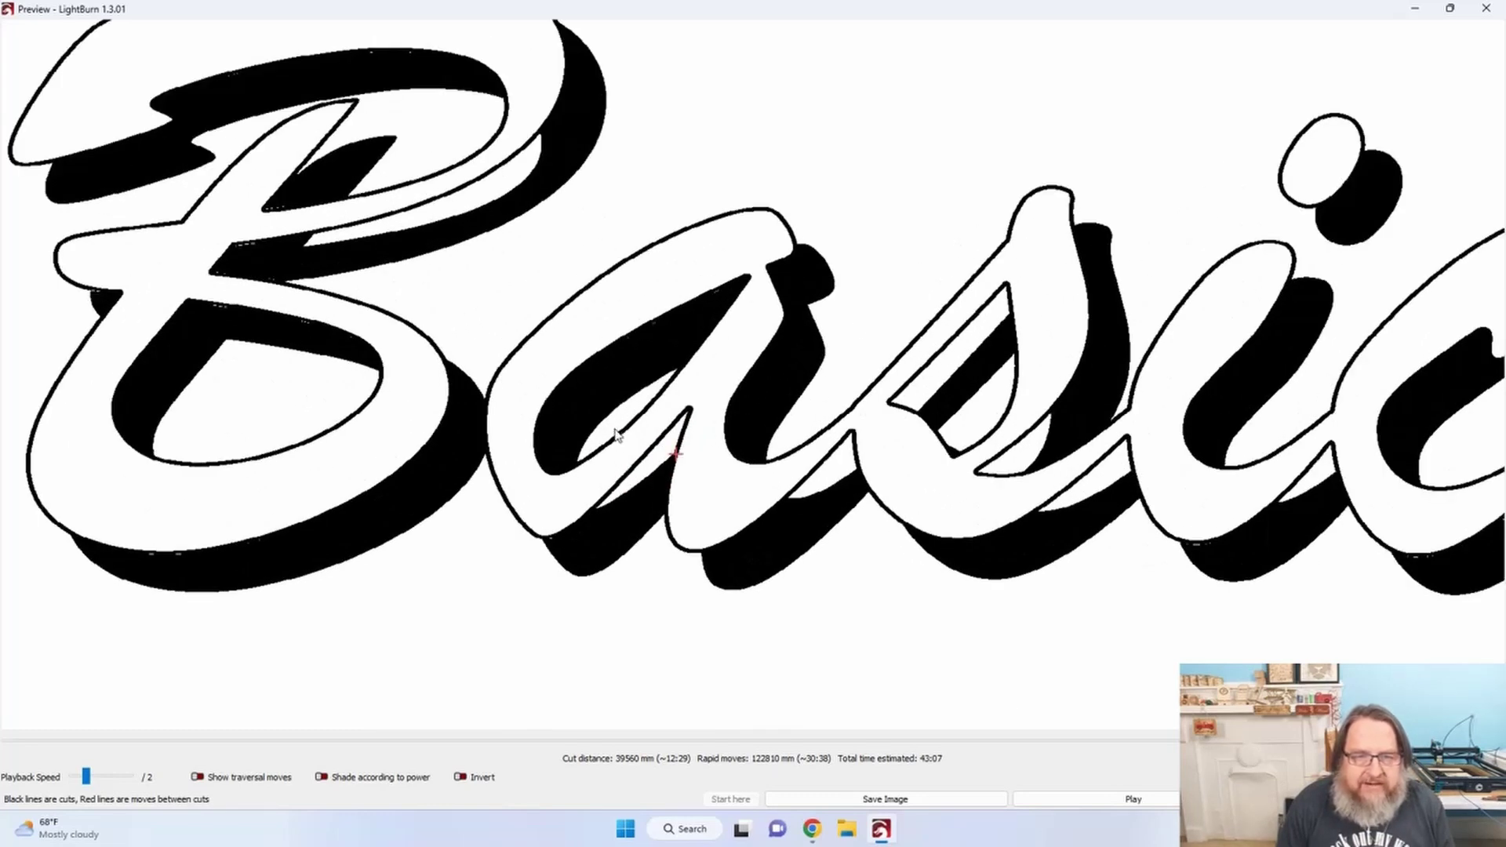
scroll(616, 441, "up", 4)
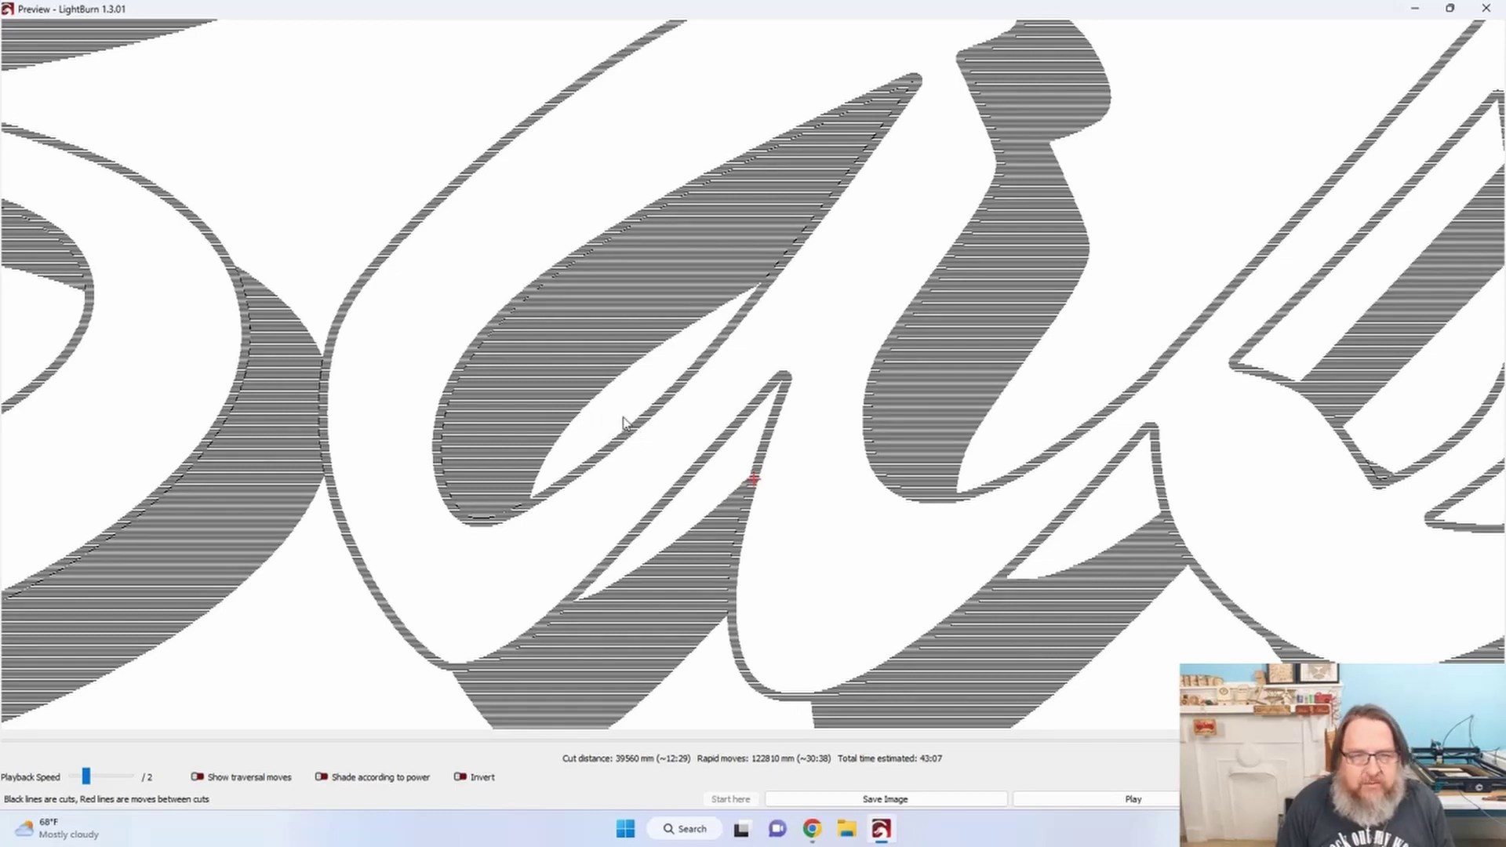
scroll(725, 414, "down", 2)
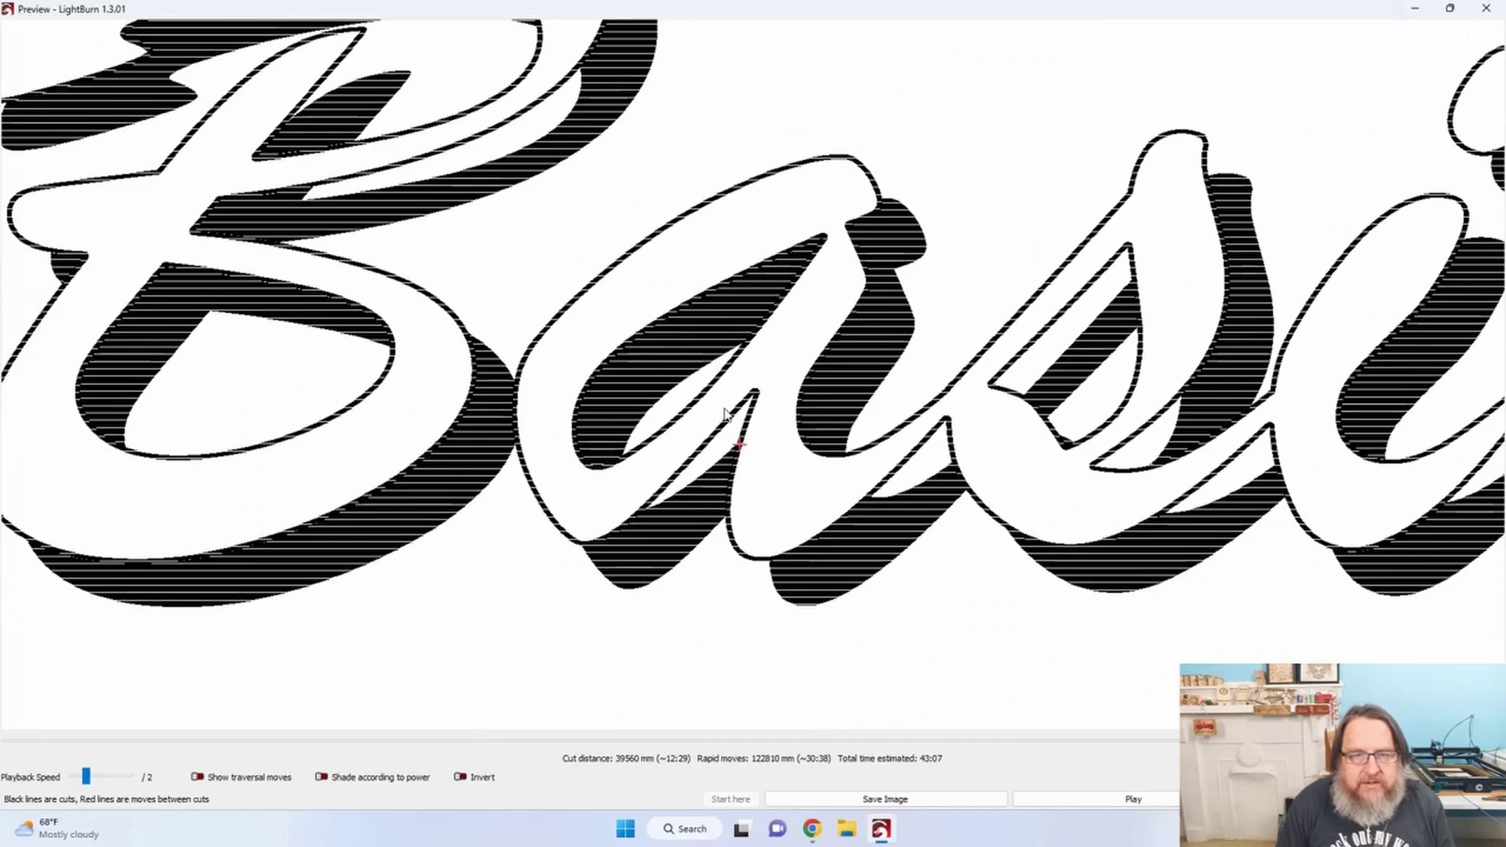
scroll(725, 413, "down", 2)
scroll(691, 417, "down", 1)
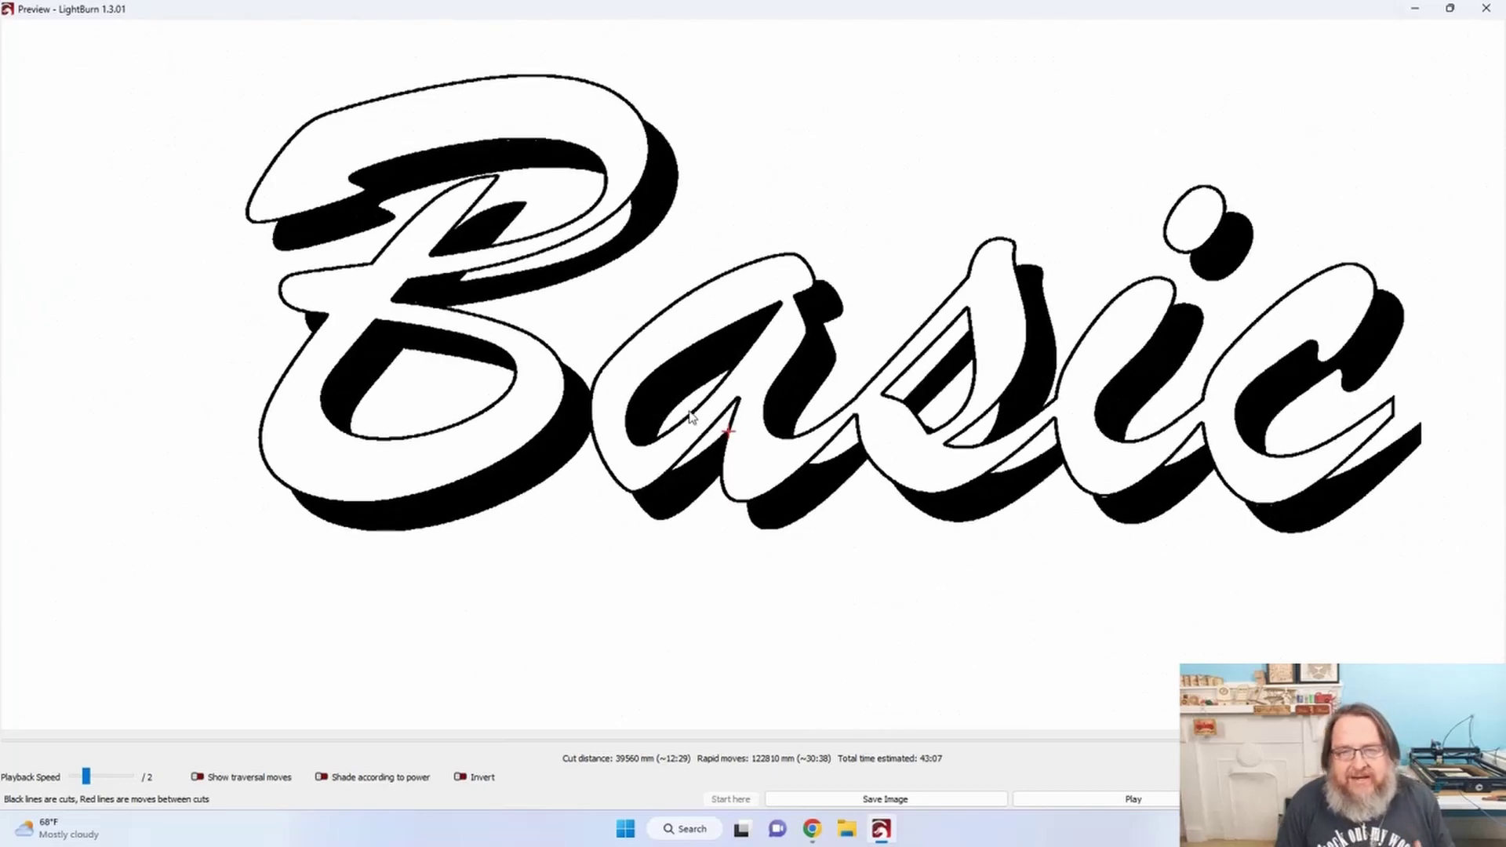
left_click_drag(951, 288, 825, 350)
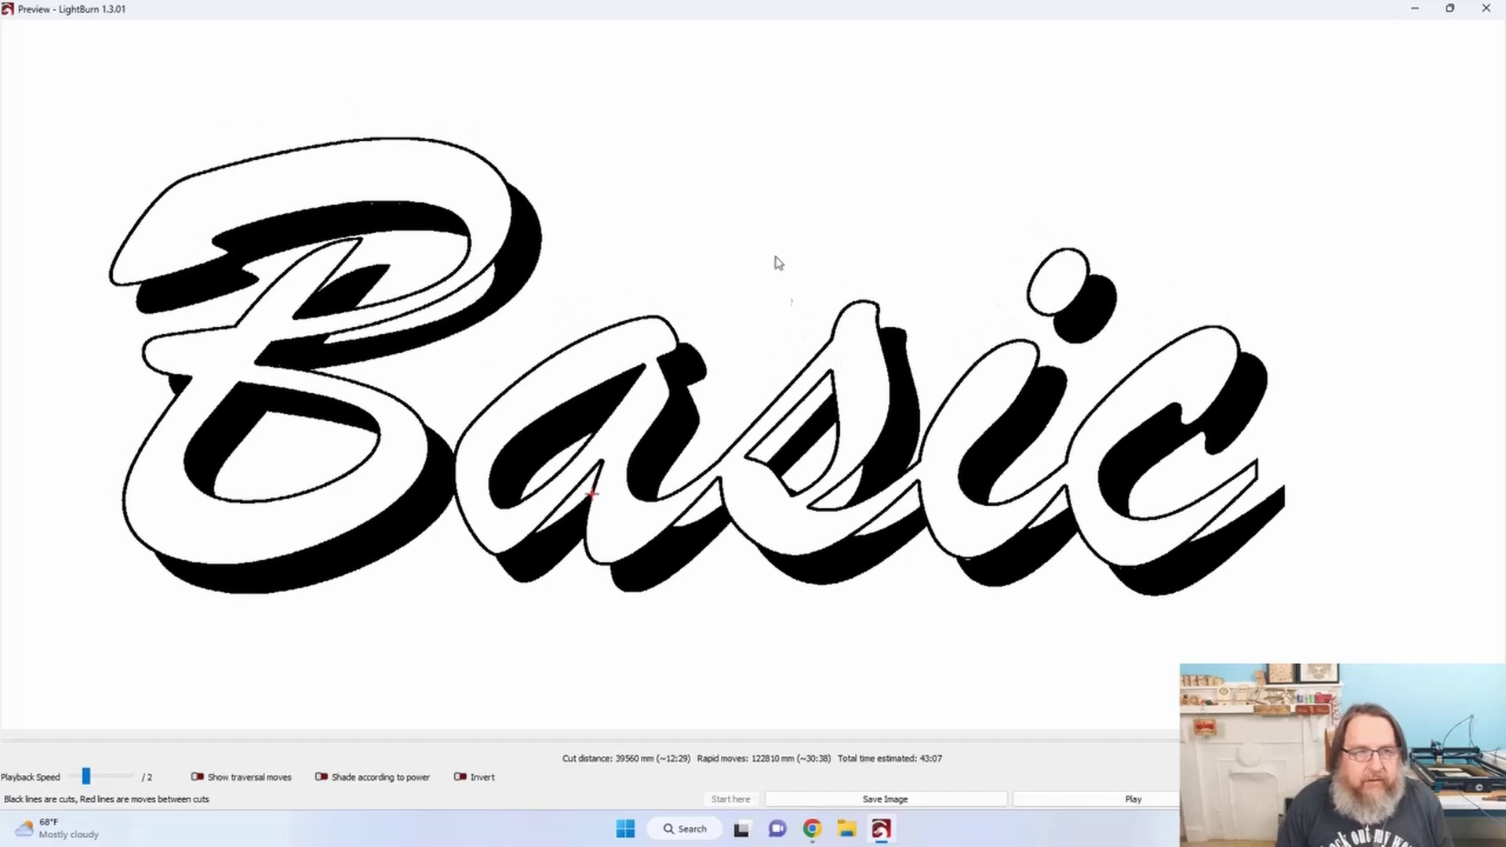
left_click(1486, 8)
Select the complete "Basic" artwork, including the outlines and the blue shadow.
left_click_drag(596, 209, 670, 246)
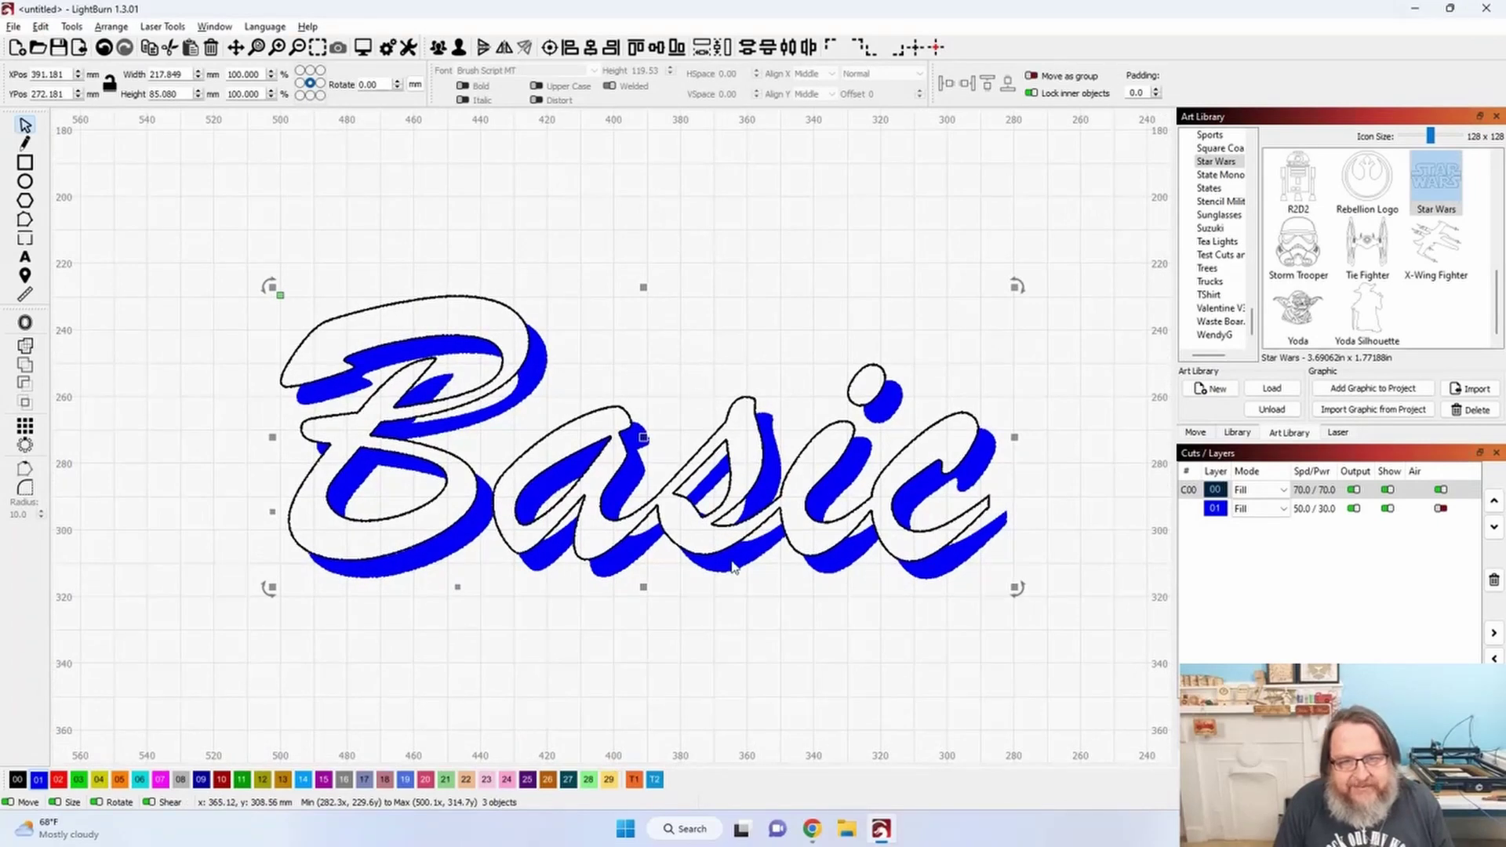
scroll(686, 623, "down", 2)
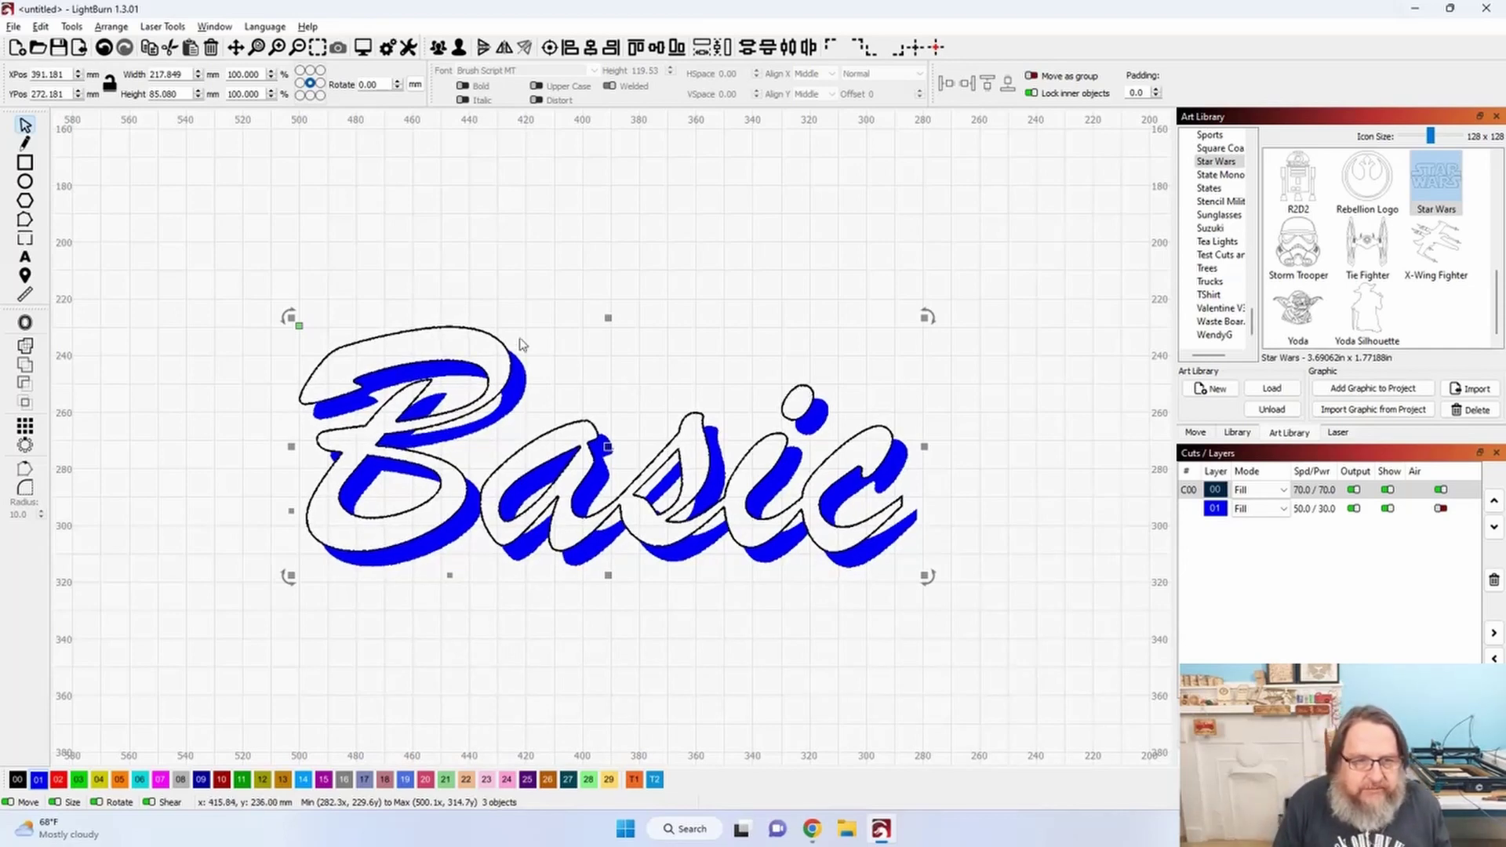
scroll(549, 353, "down", 3)
left_click_drag(328, 249, 824, 488)
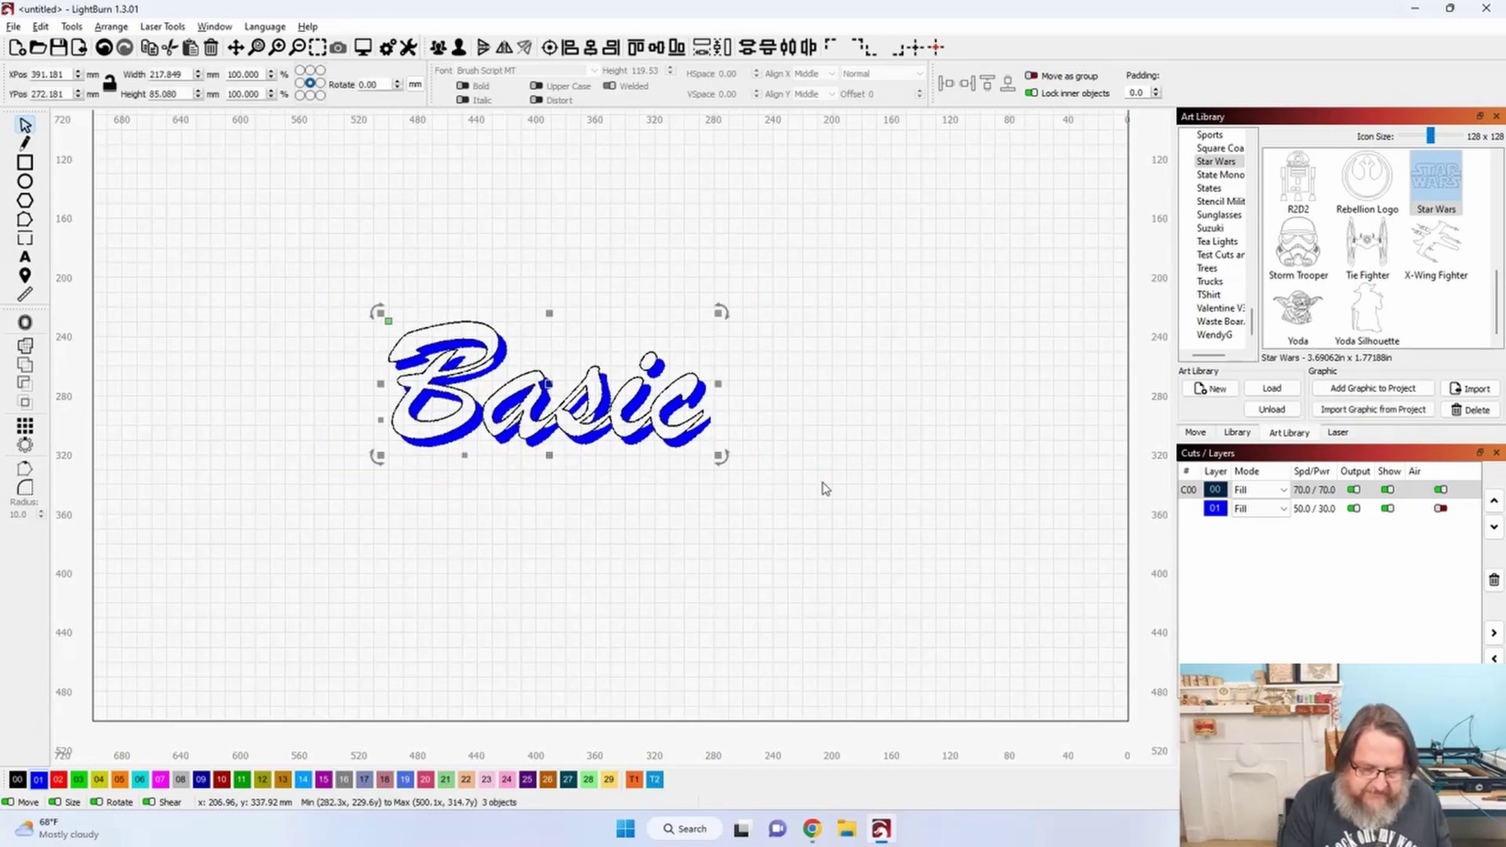
Delete the selected artwork and add a three-line text object reading "This is a", "simple line", "of text".
key("Delete")
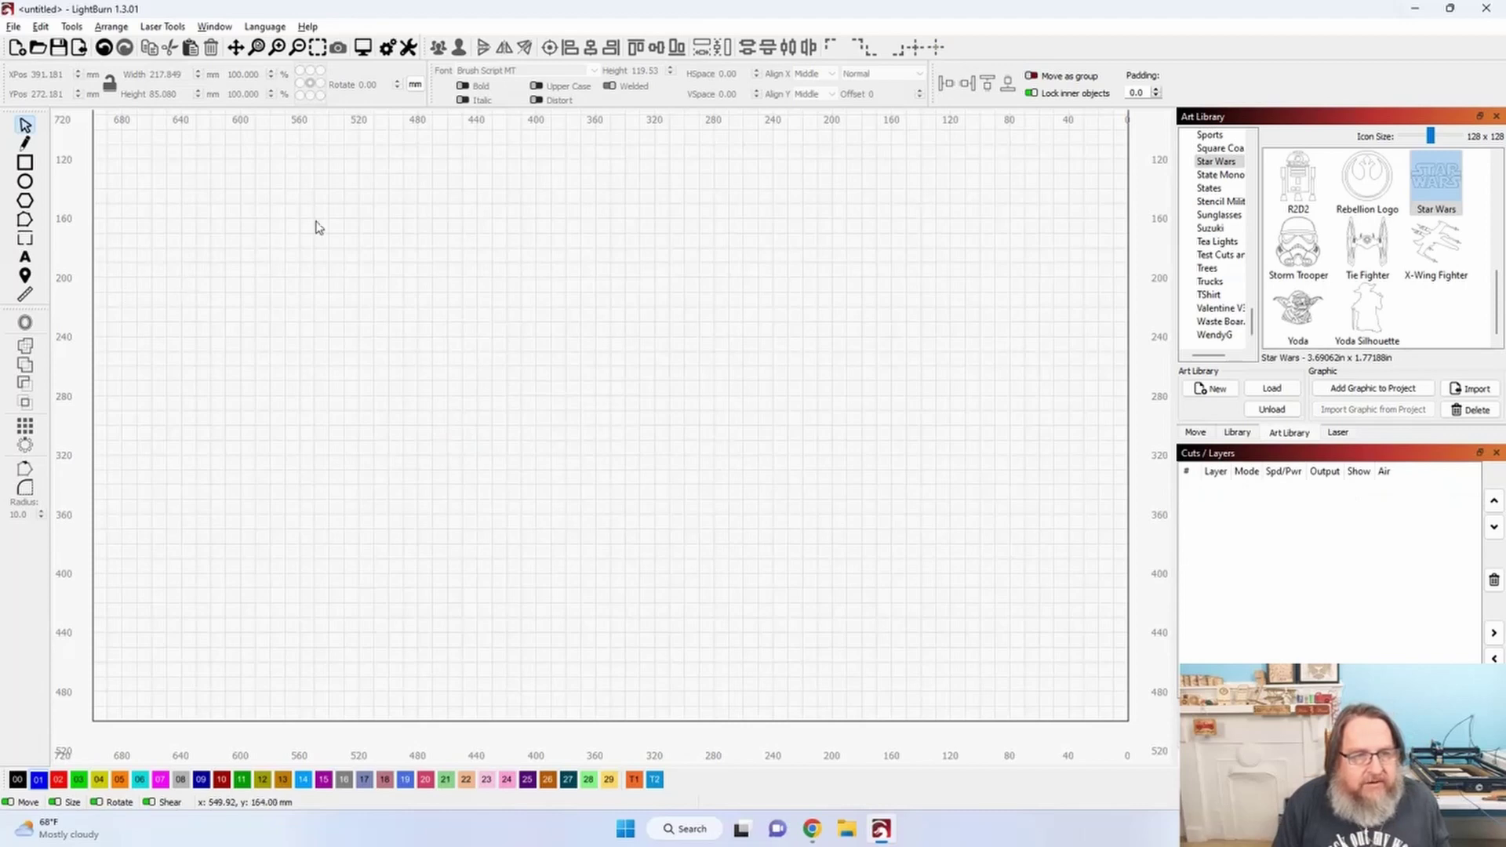
scroll(366, 380, "down", 2)
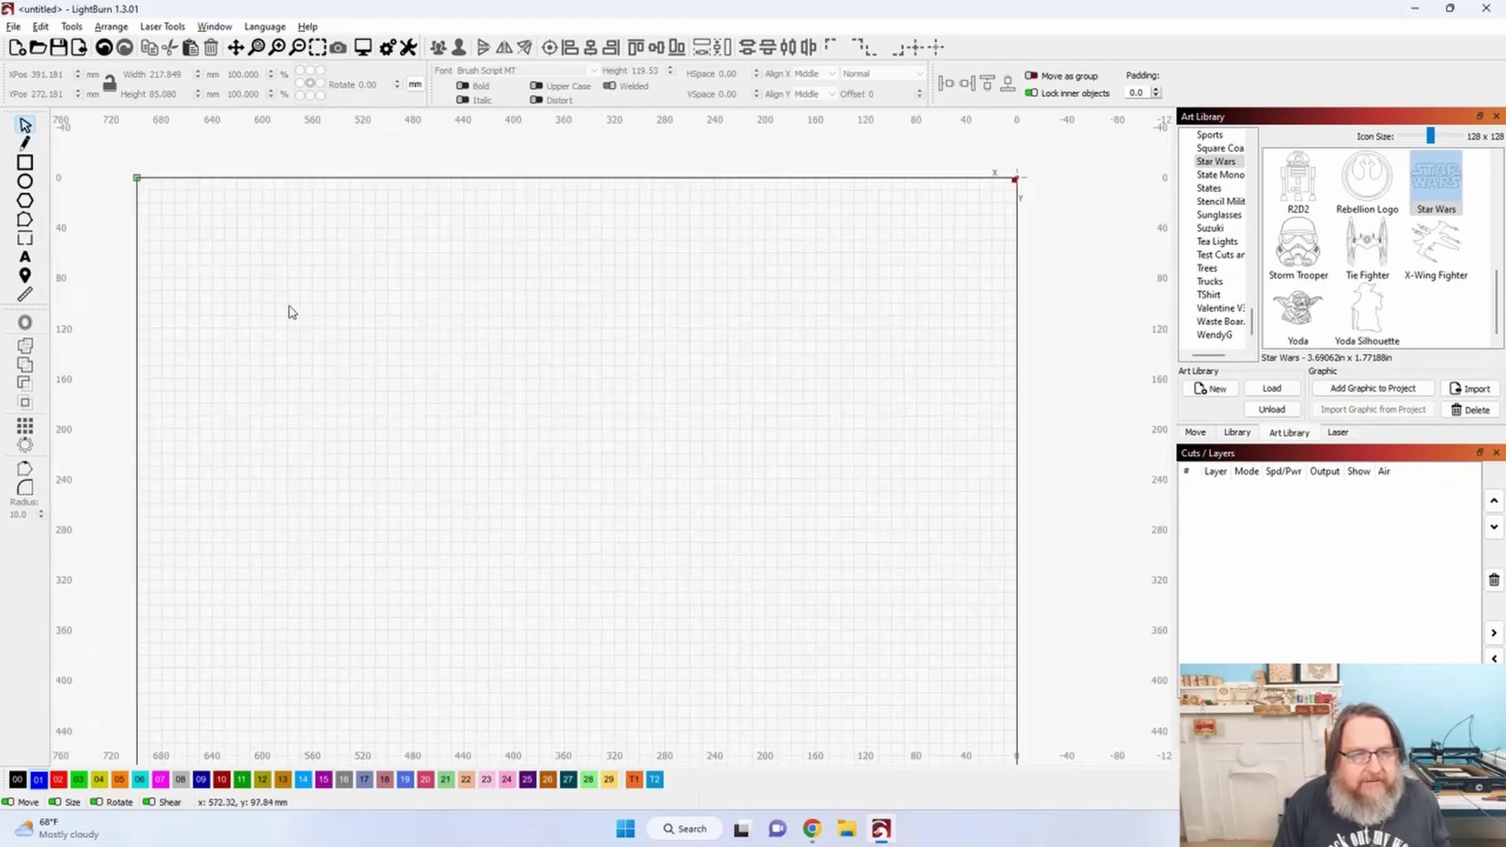
key("t")
left_click(413, 341)
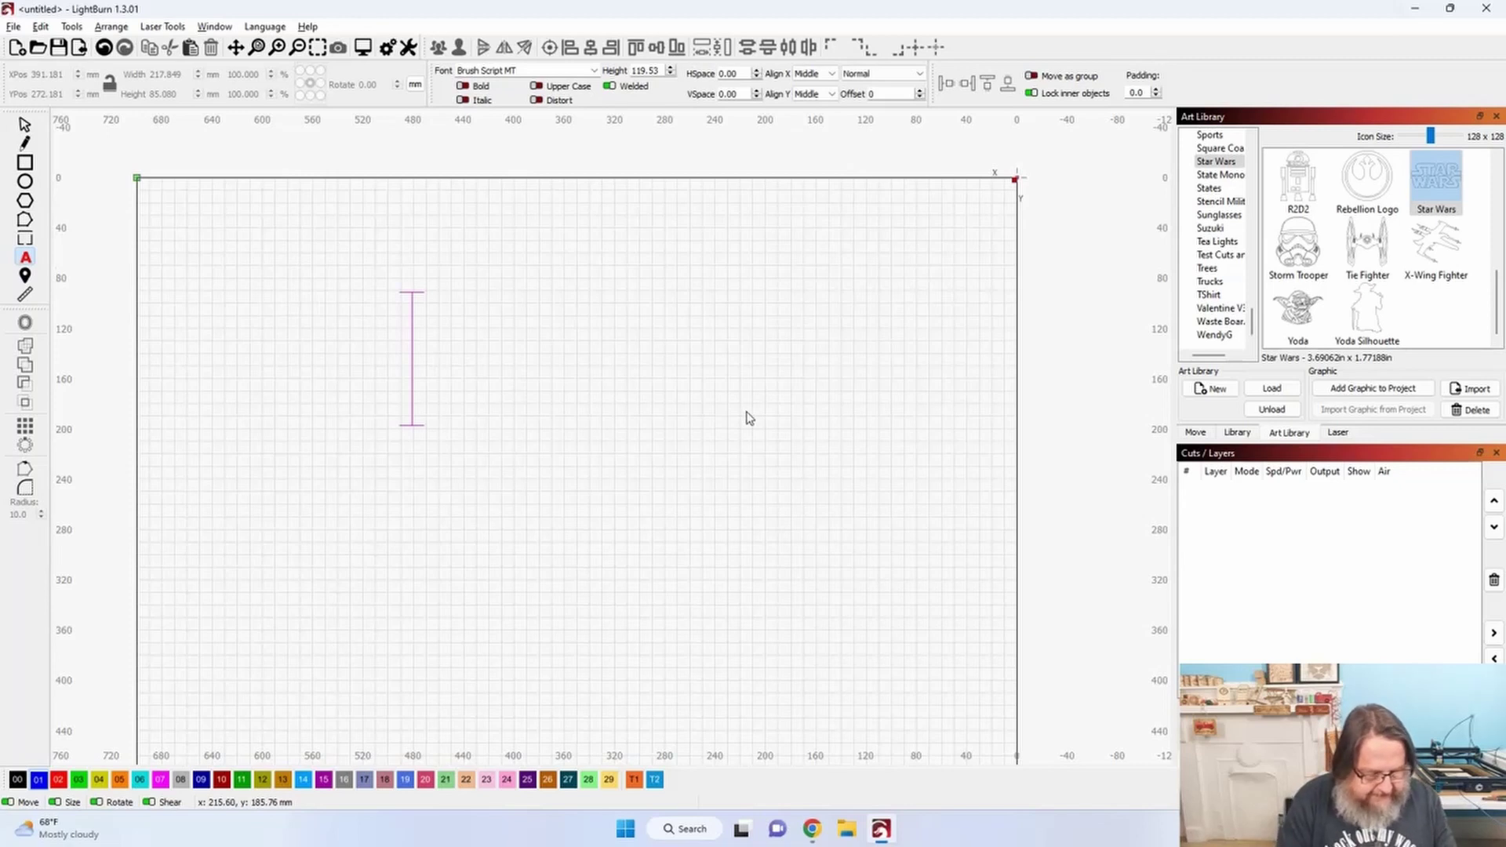
type("This is a")
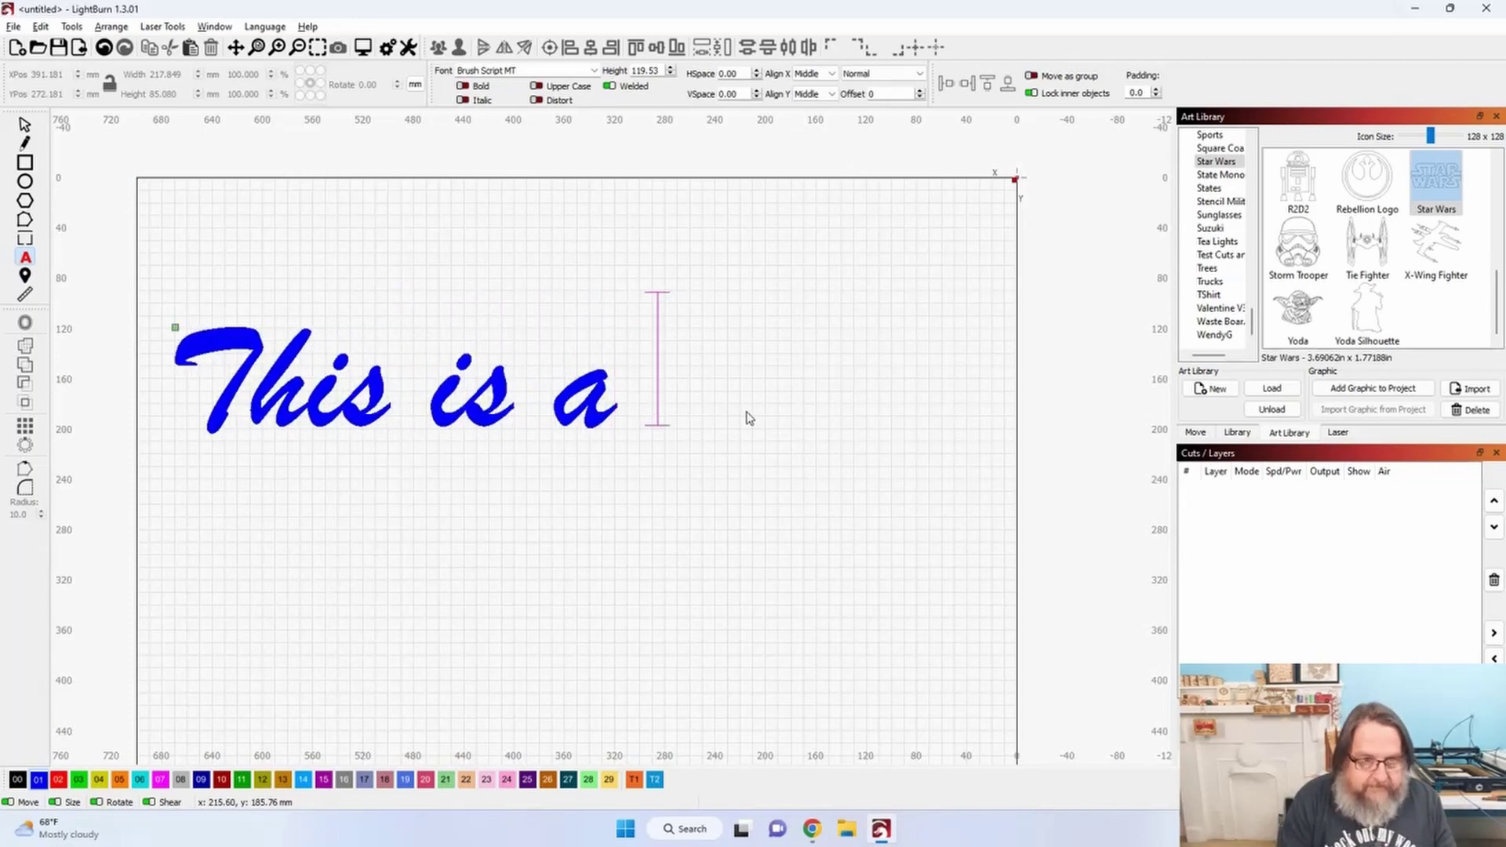
key("Return")
type("simple")
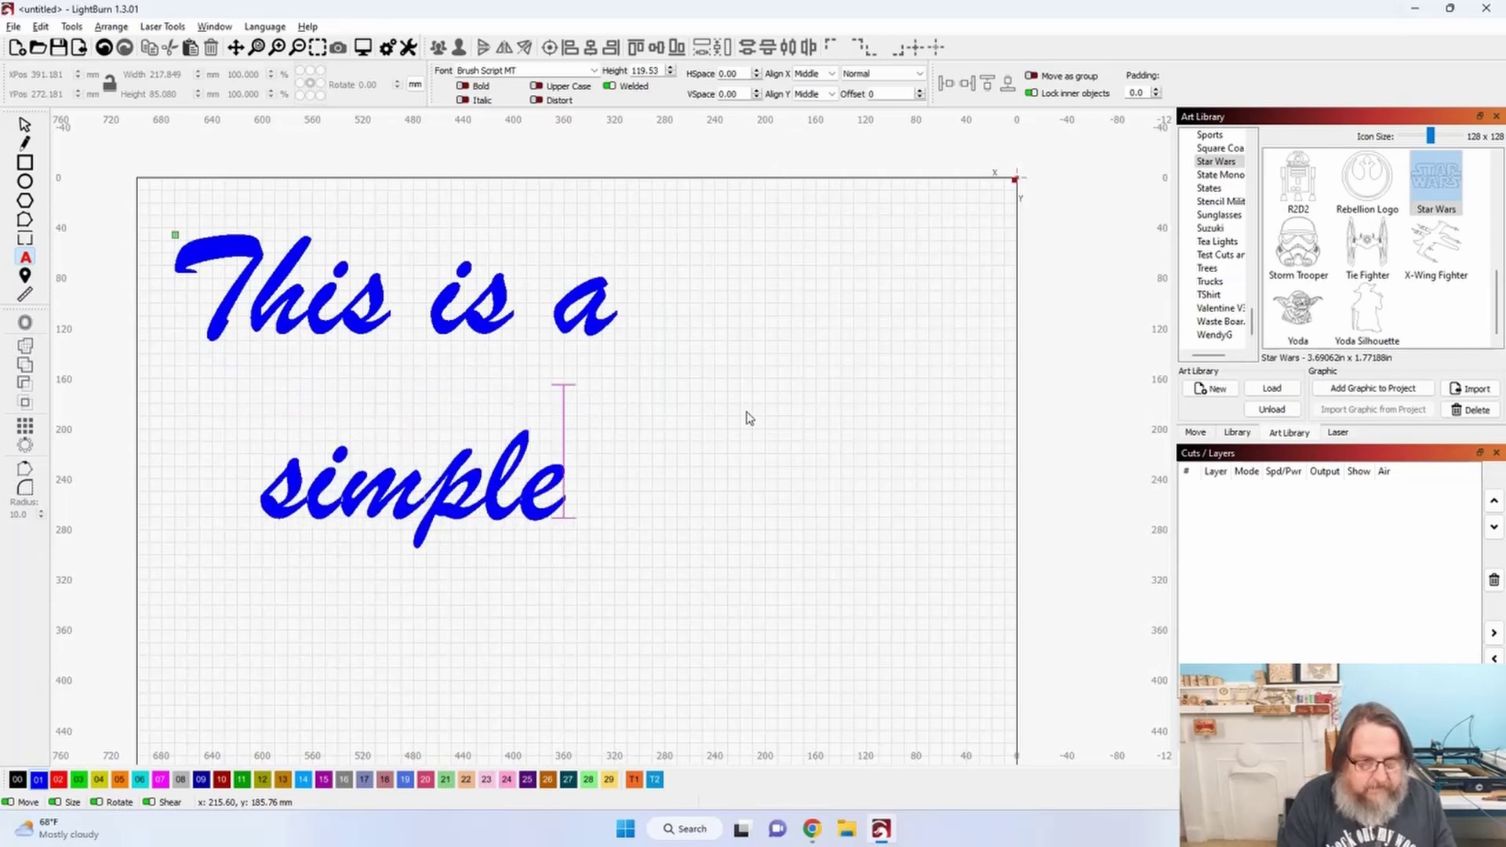
type(" line")
key("Return")
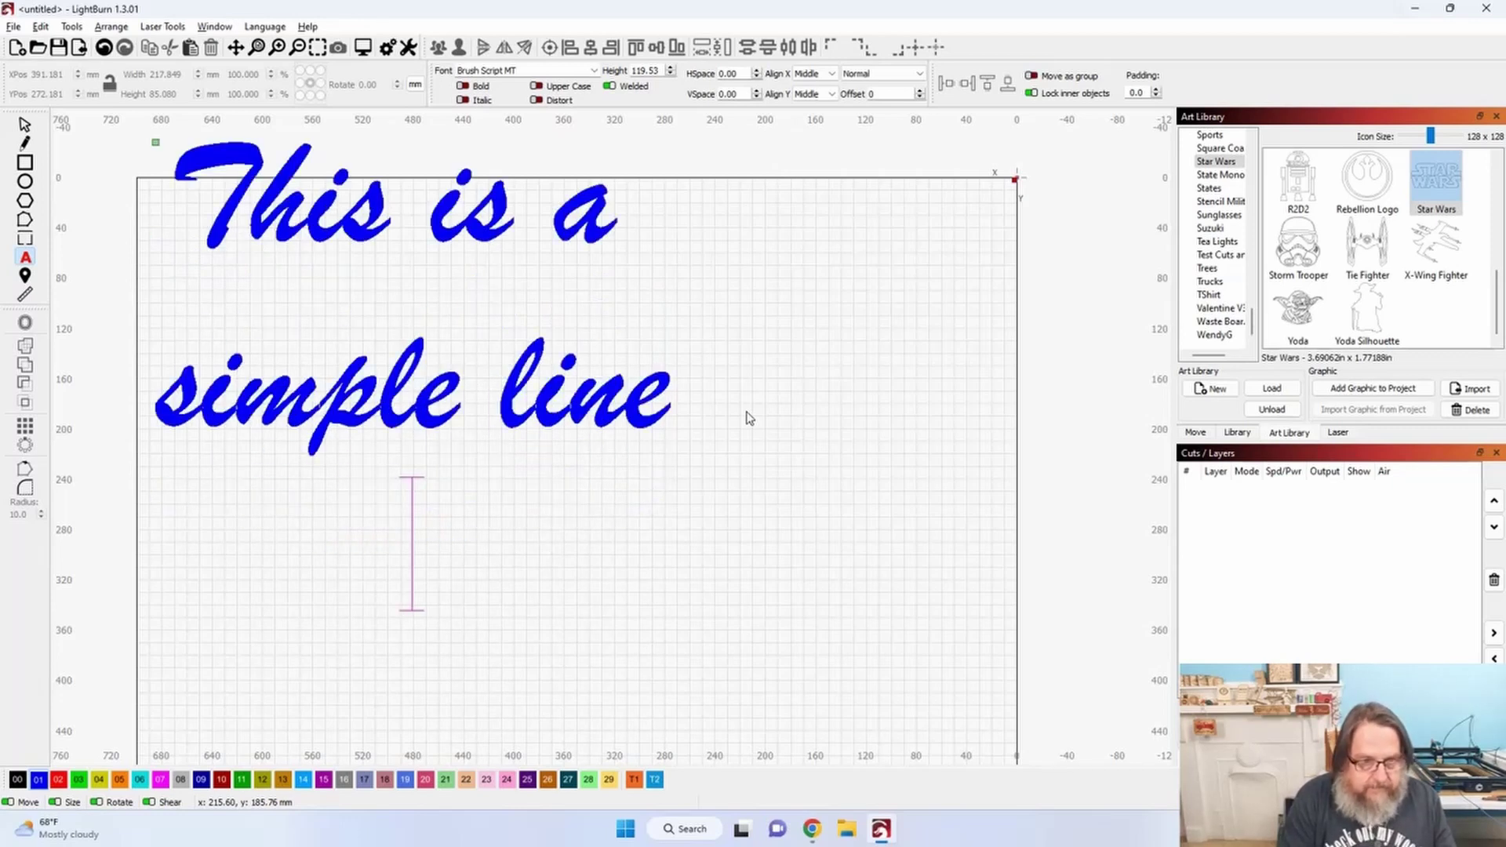
type("of text")
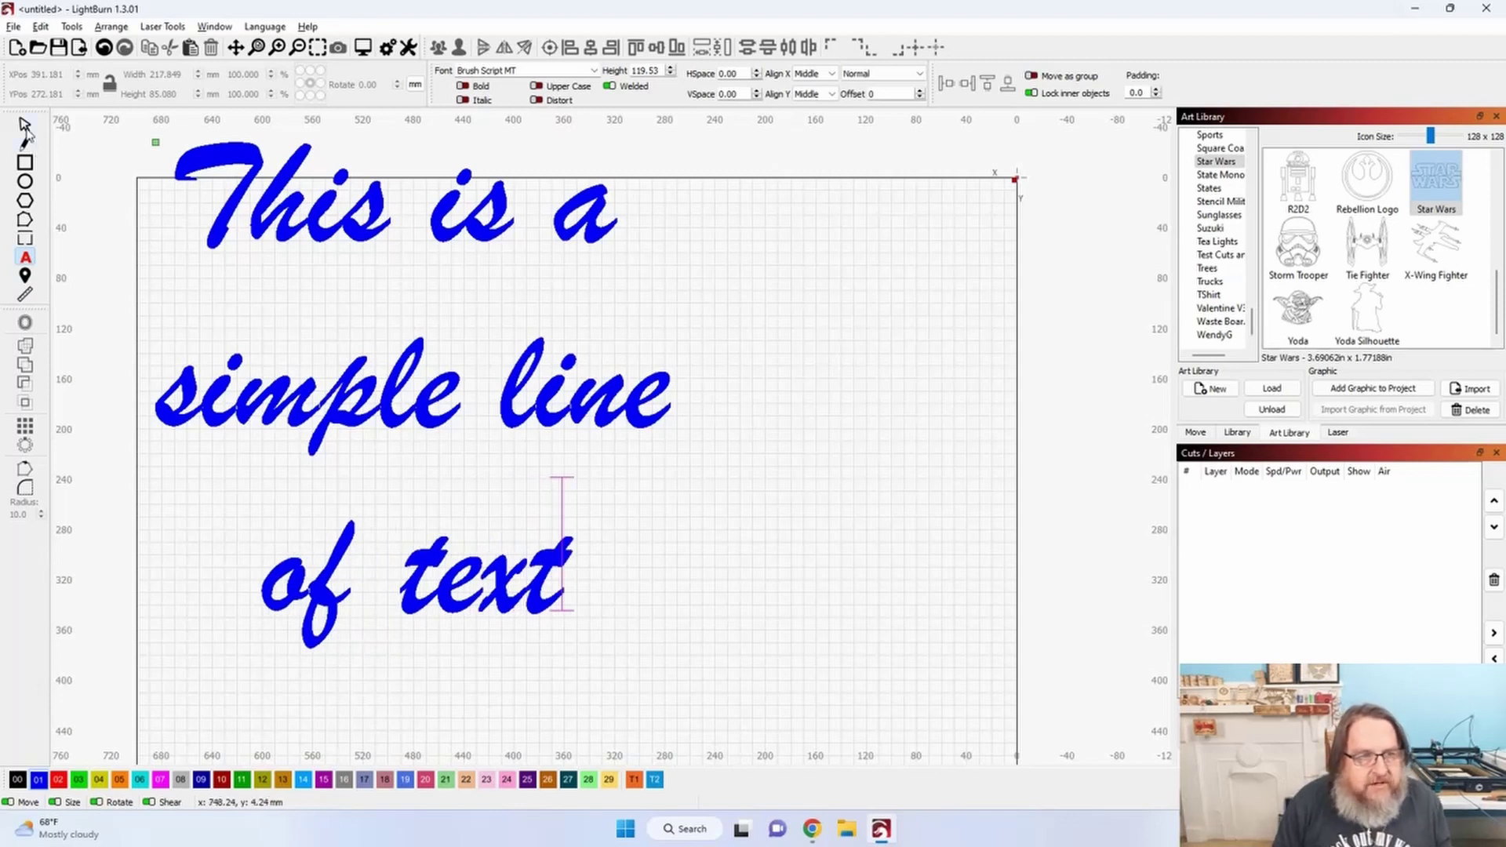
left_click(24, 124)
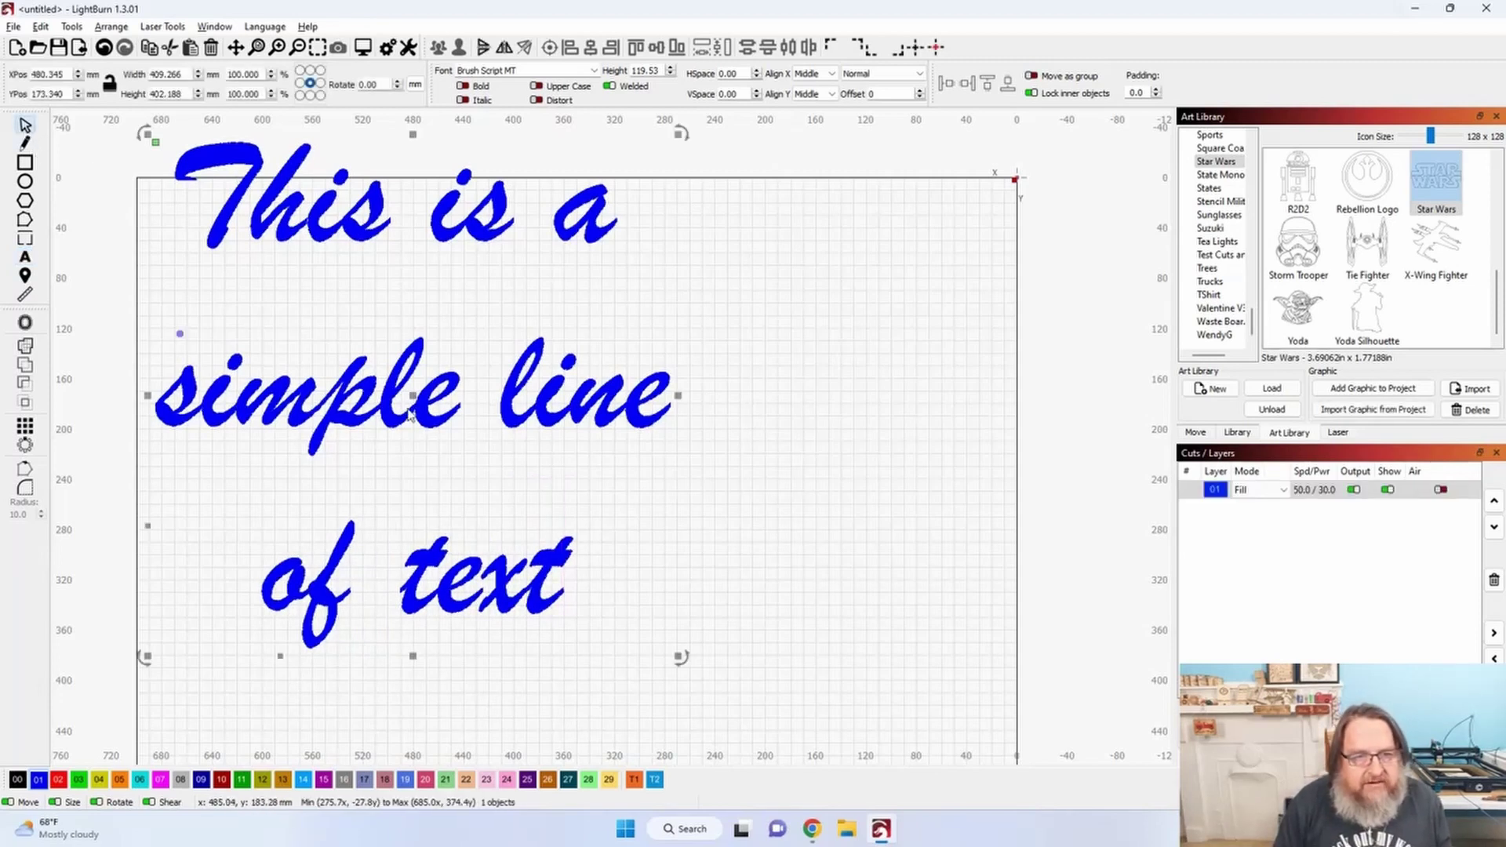
Move the three-line text into the work area and resize it to about 353 mm wide by 347 mm high.
left_click_drag(432, 411, 565, 398)
scroll(583, 434, "down", 3)
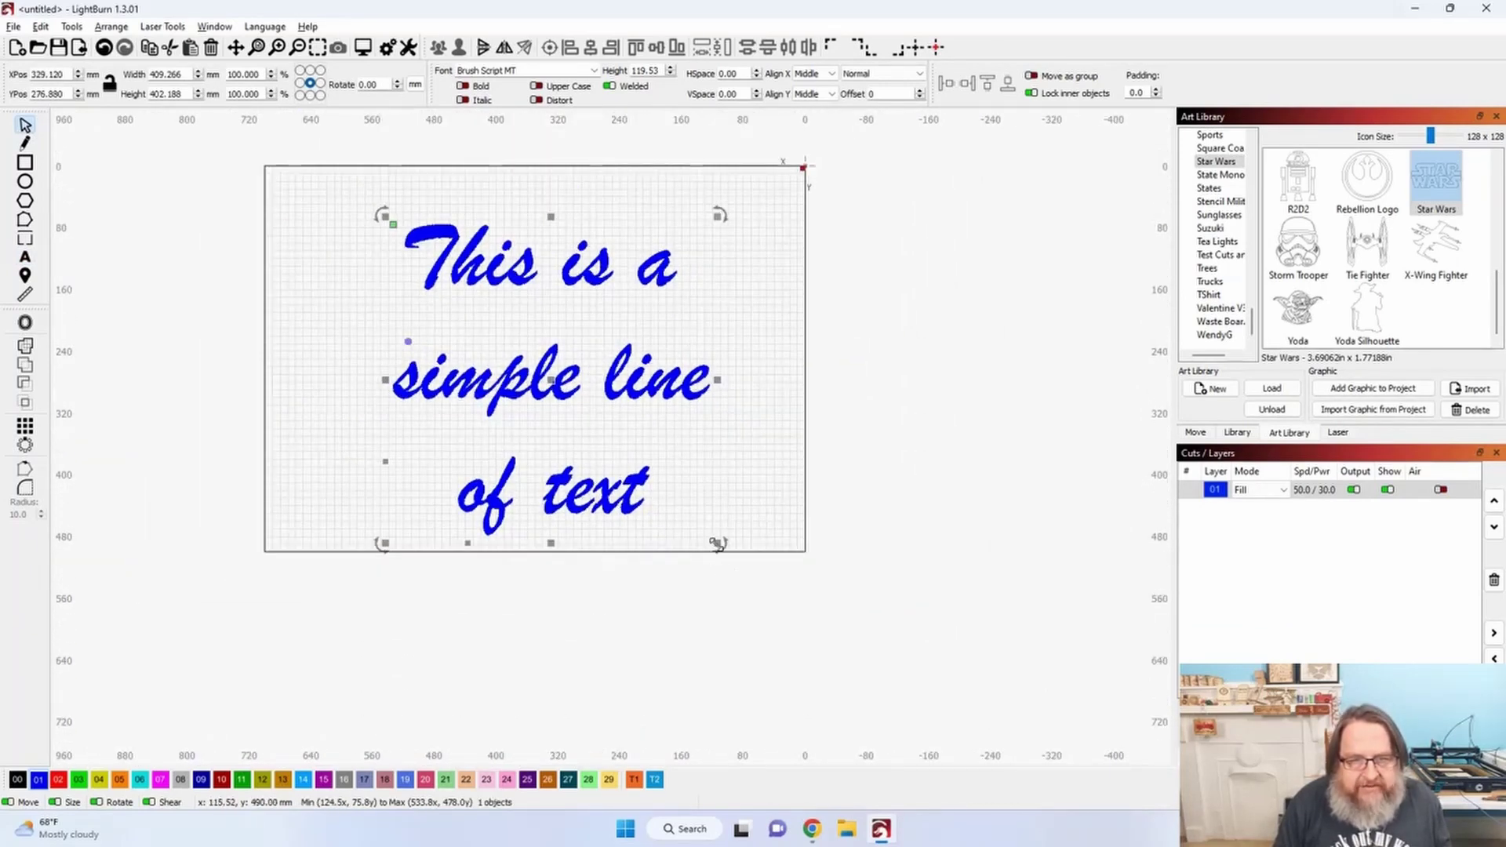
left_click_drag(717, 543, 739, 599)
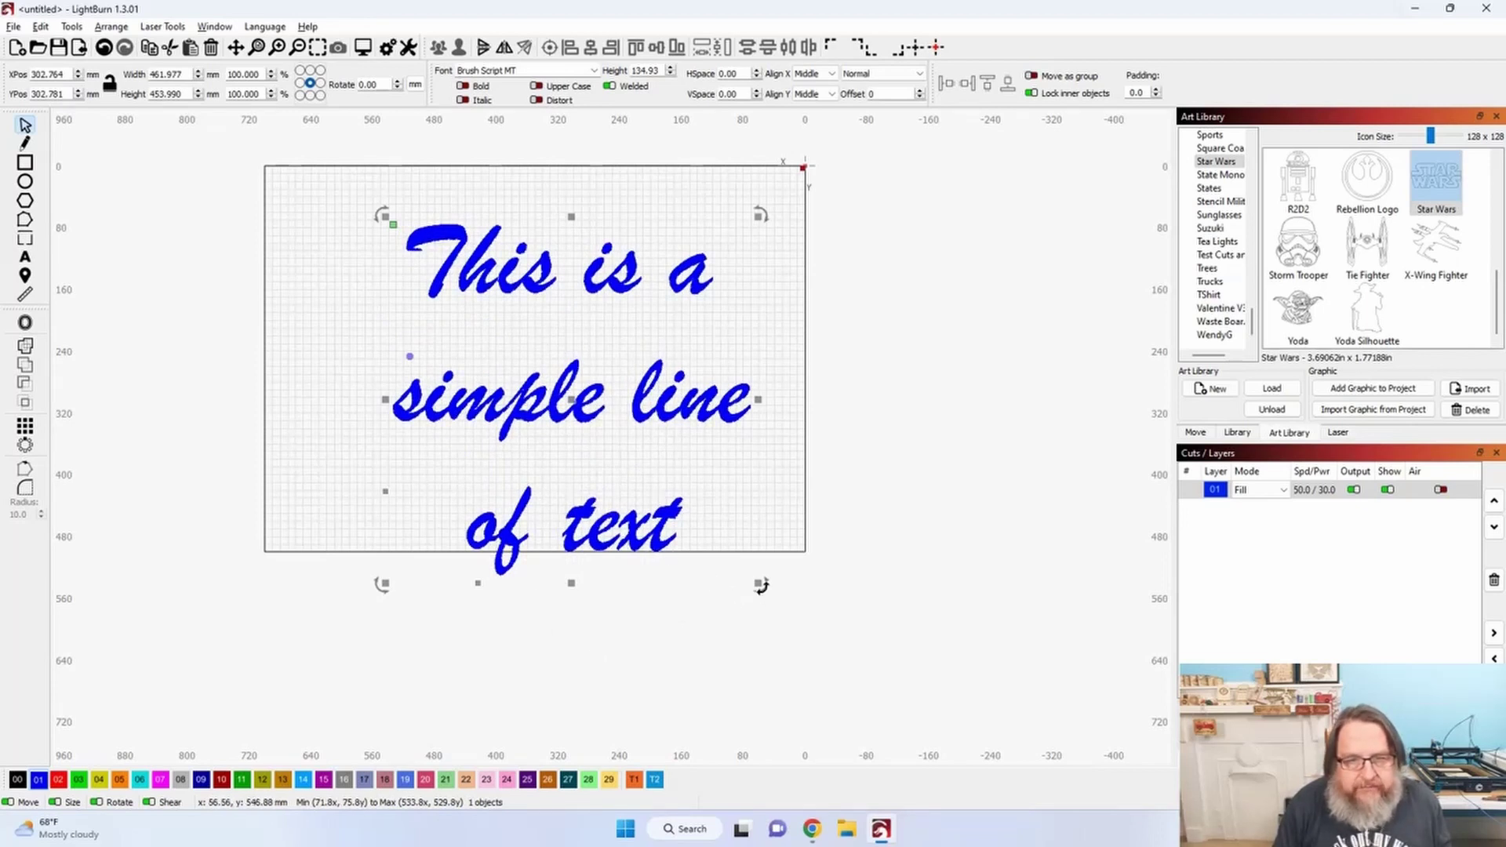
left_click_drag(756, 581, 675, 488)
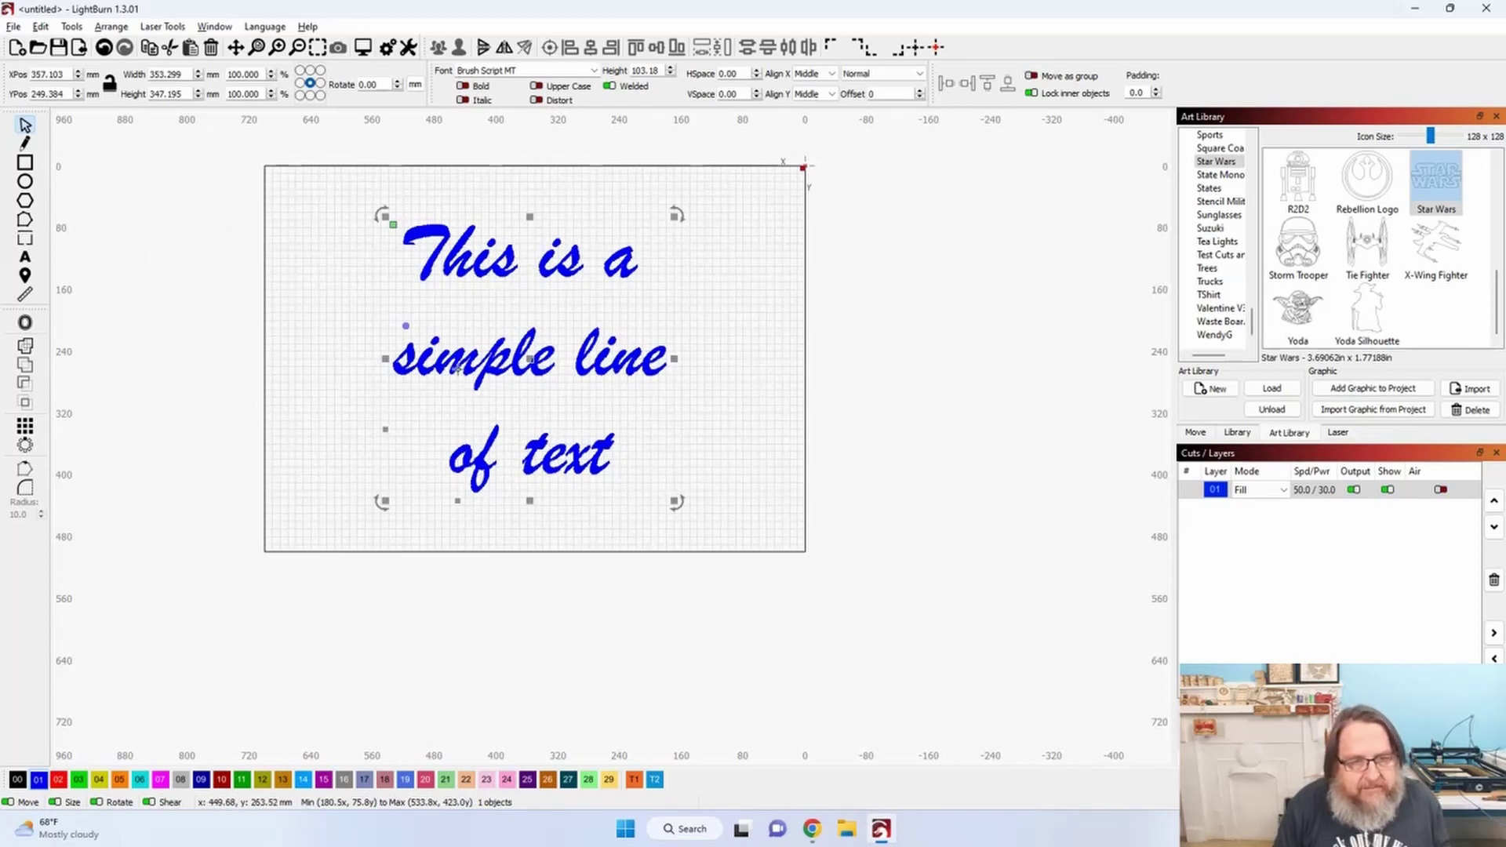
Assign the three-line text to layer 00 and set that layer's mode to Line.
left_click(21, 783)
left_click(1250, 491)
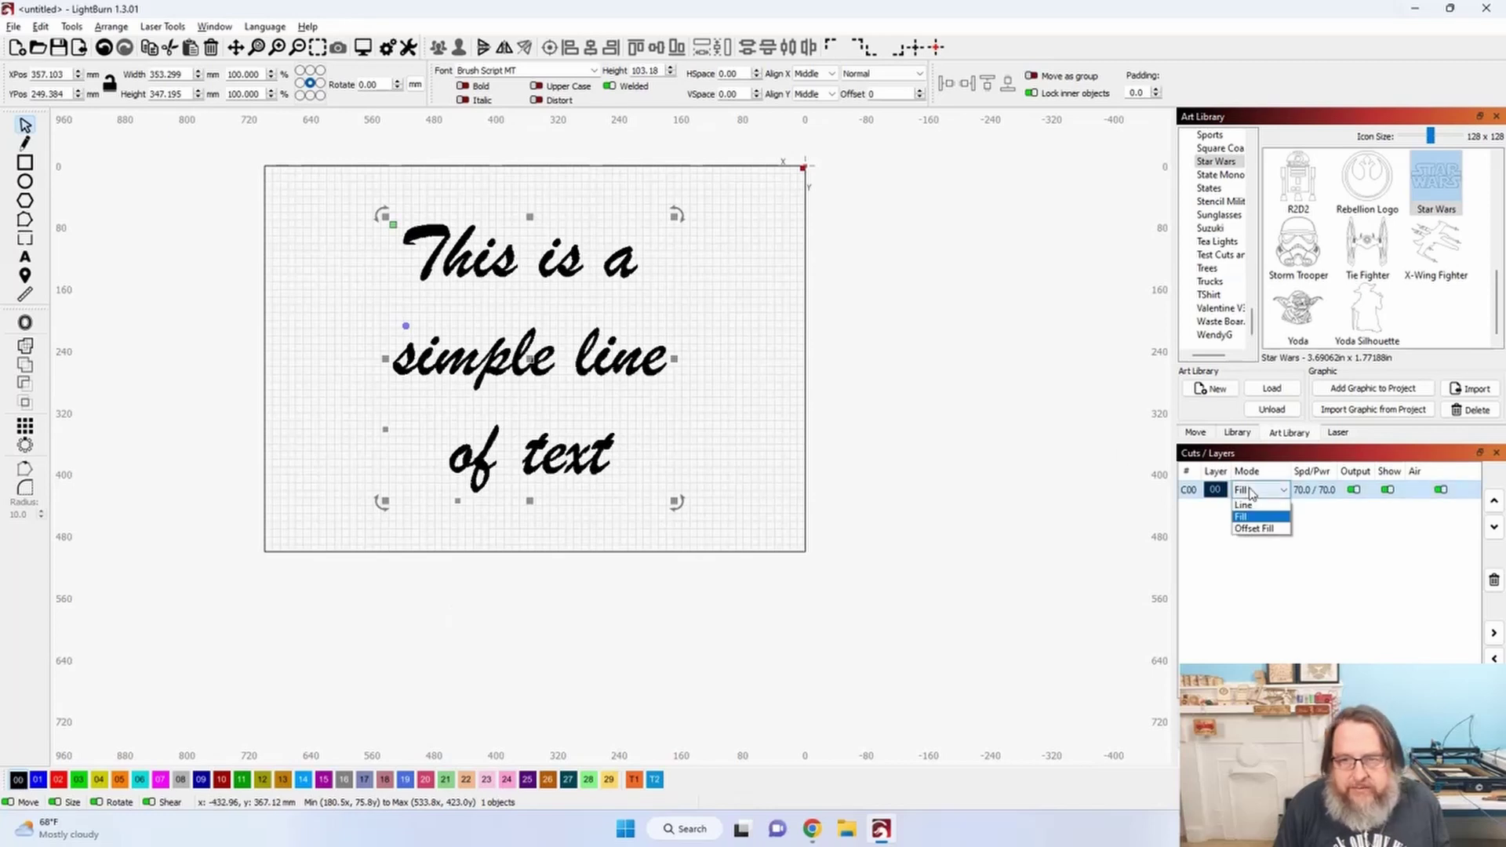
left_click(1247, 487)
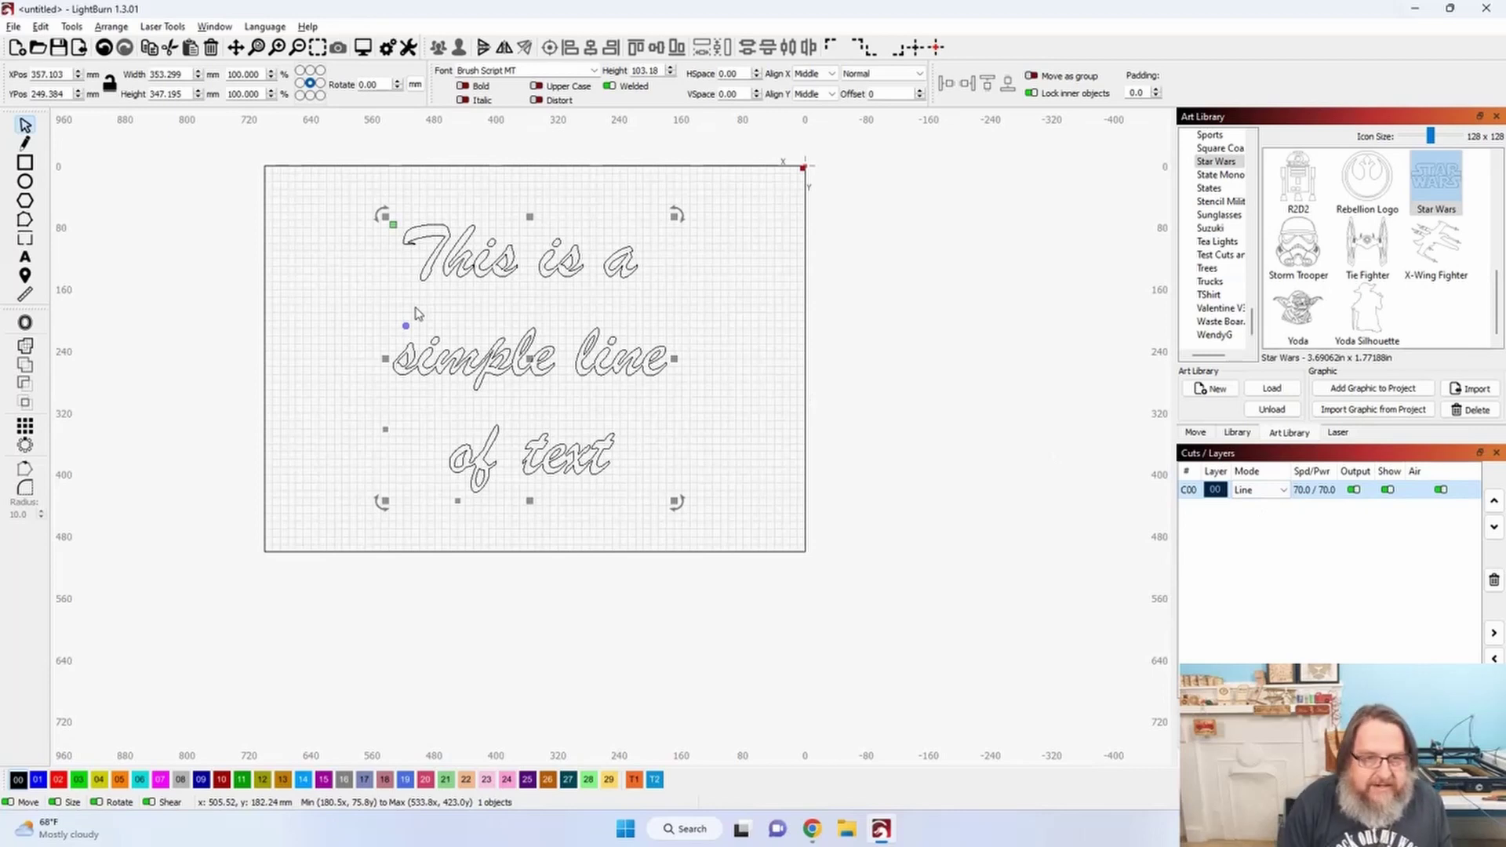
Duplicate the text and shift the copy 5 mm to the right and 5 mm down.
left_click(337, 384)
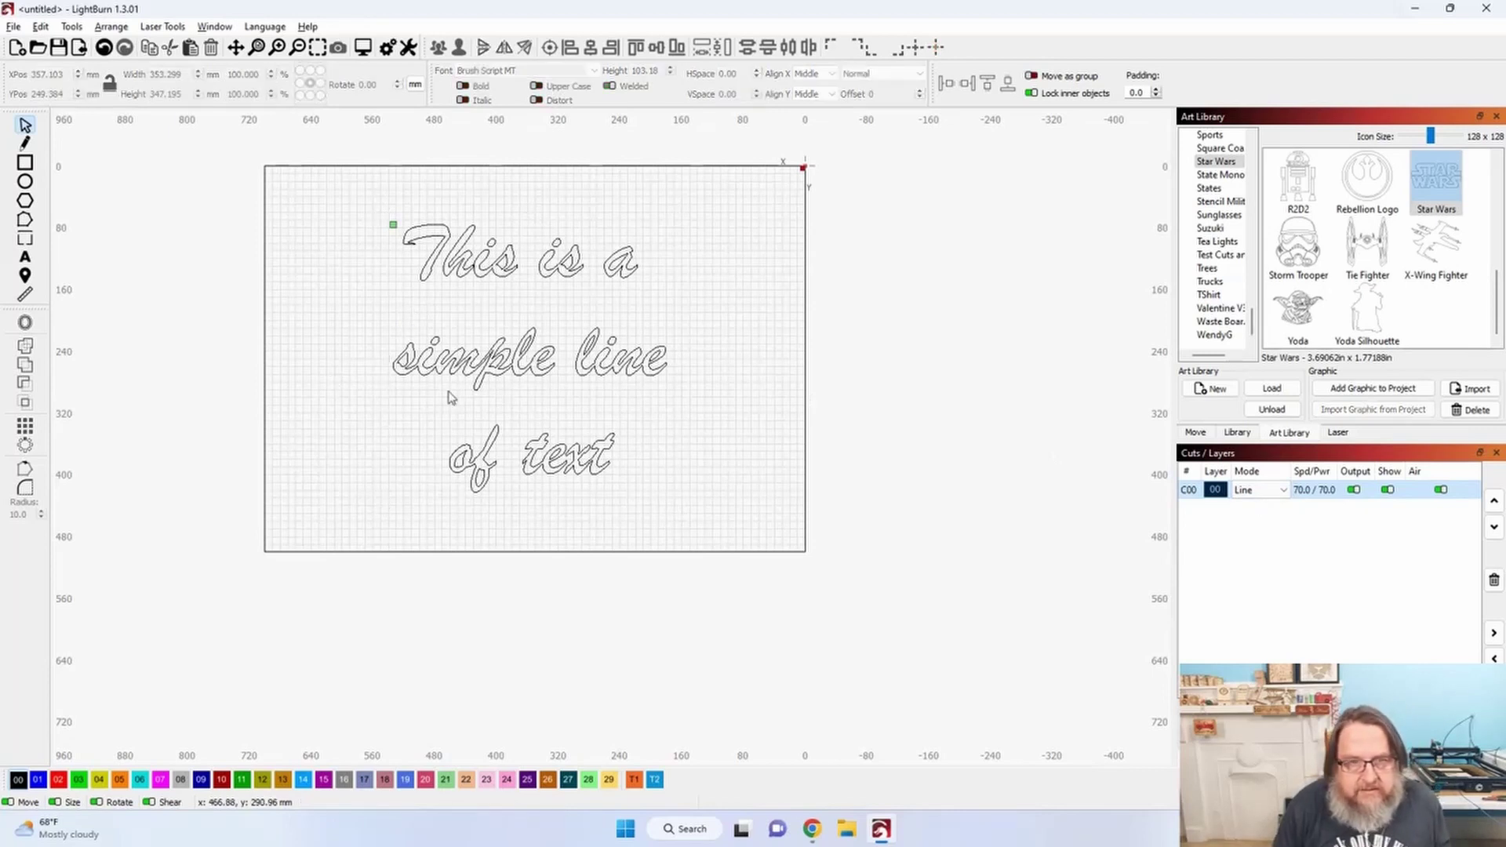
left_click(528, 372)
key("Right")
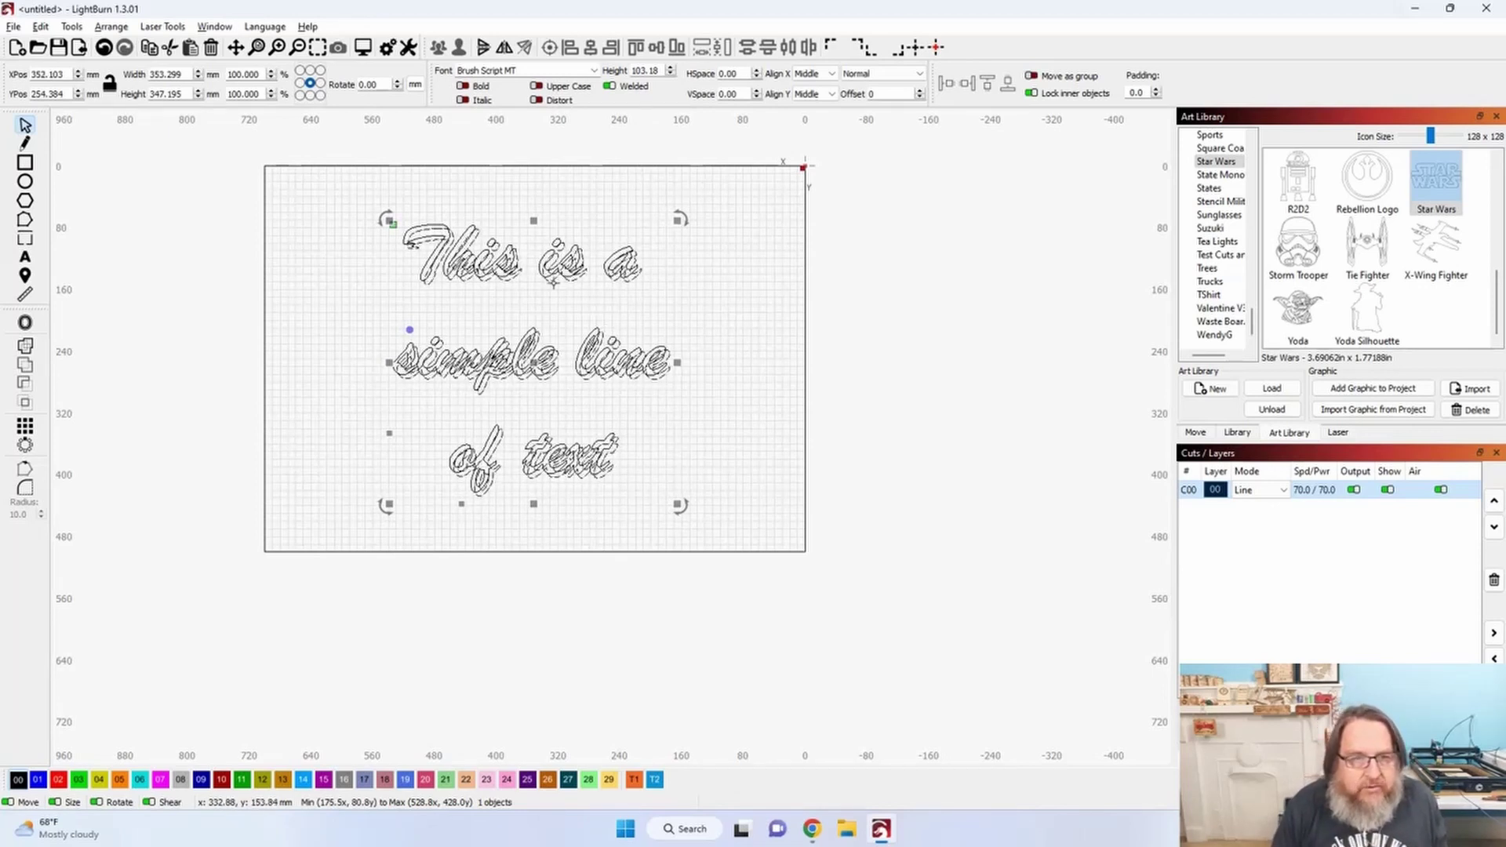
Subtract the original text from the shifted copy and assign the remaining shadow shapes to the blue layer 01.
scroll(447, 345, "up", 3)
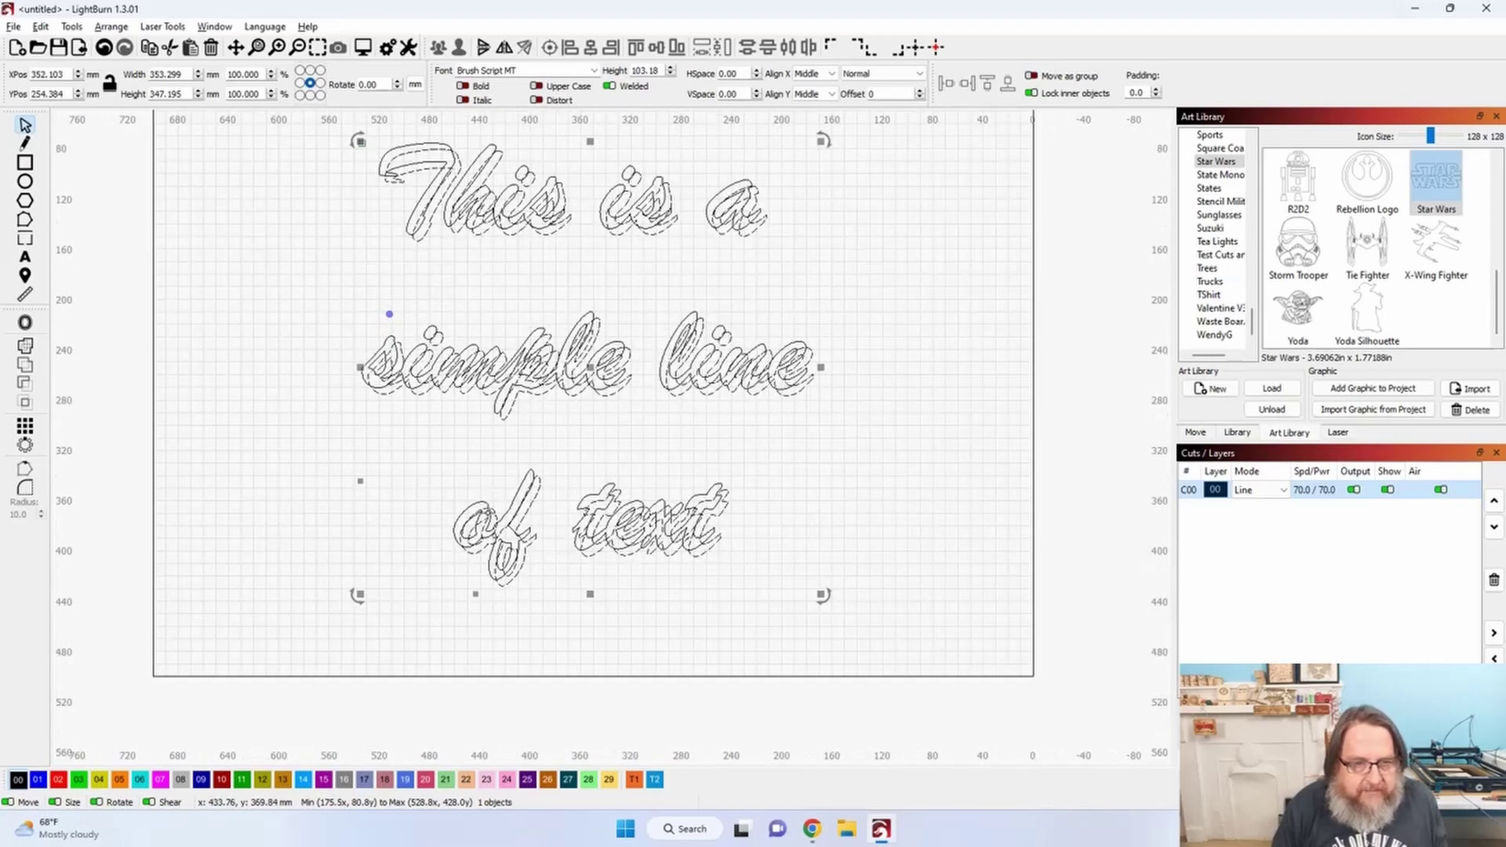
scroll(454, 490, "up", 3)
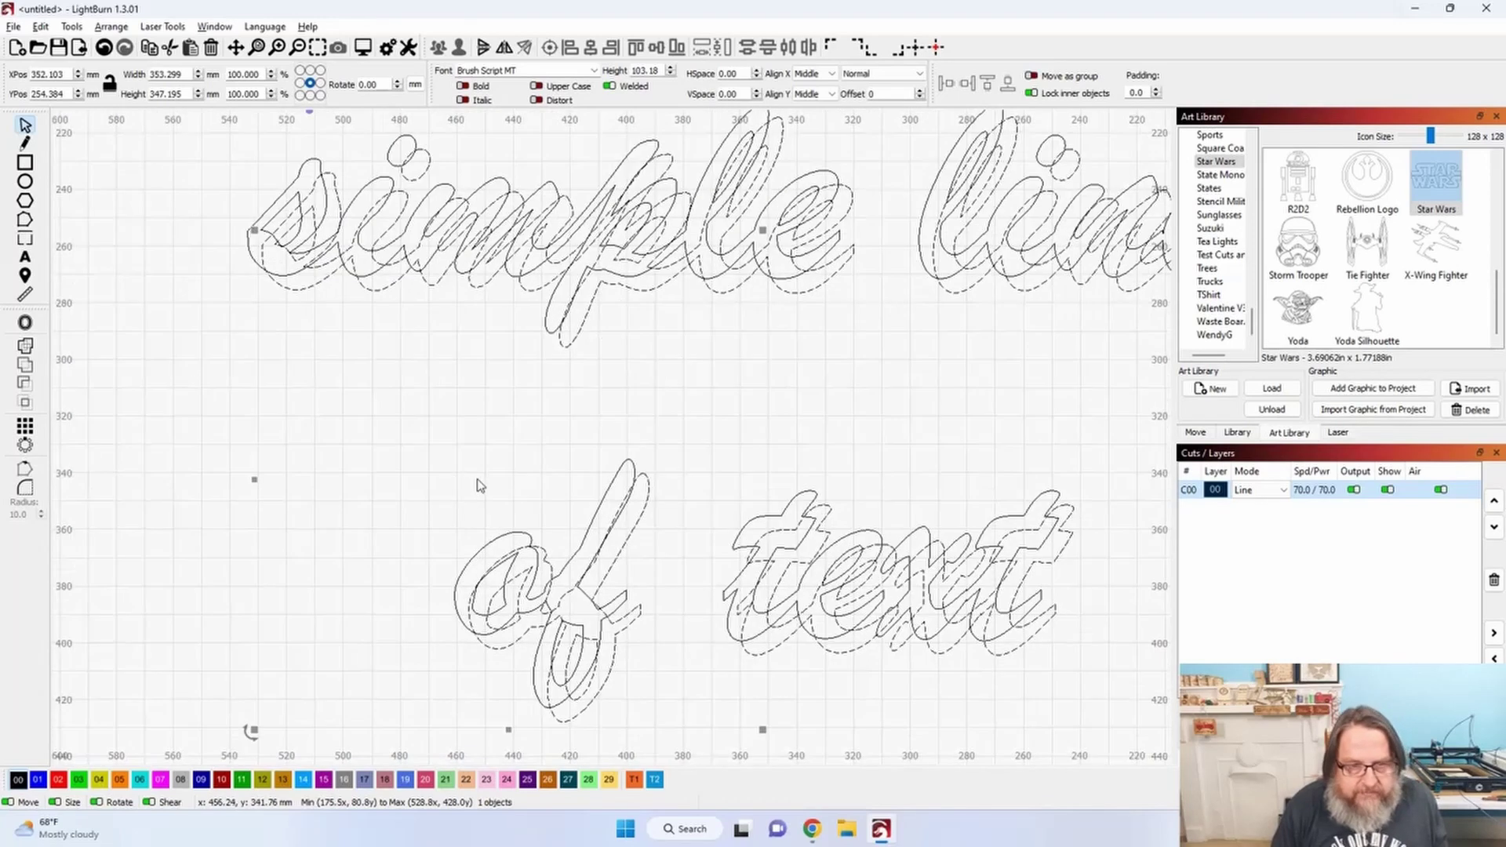
left_click(634, 467, "shift")
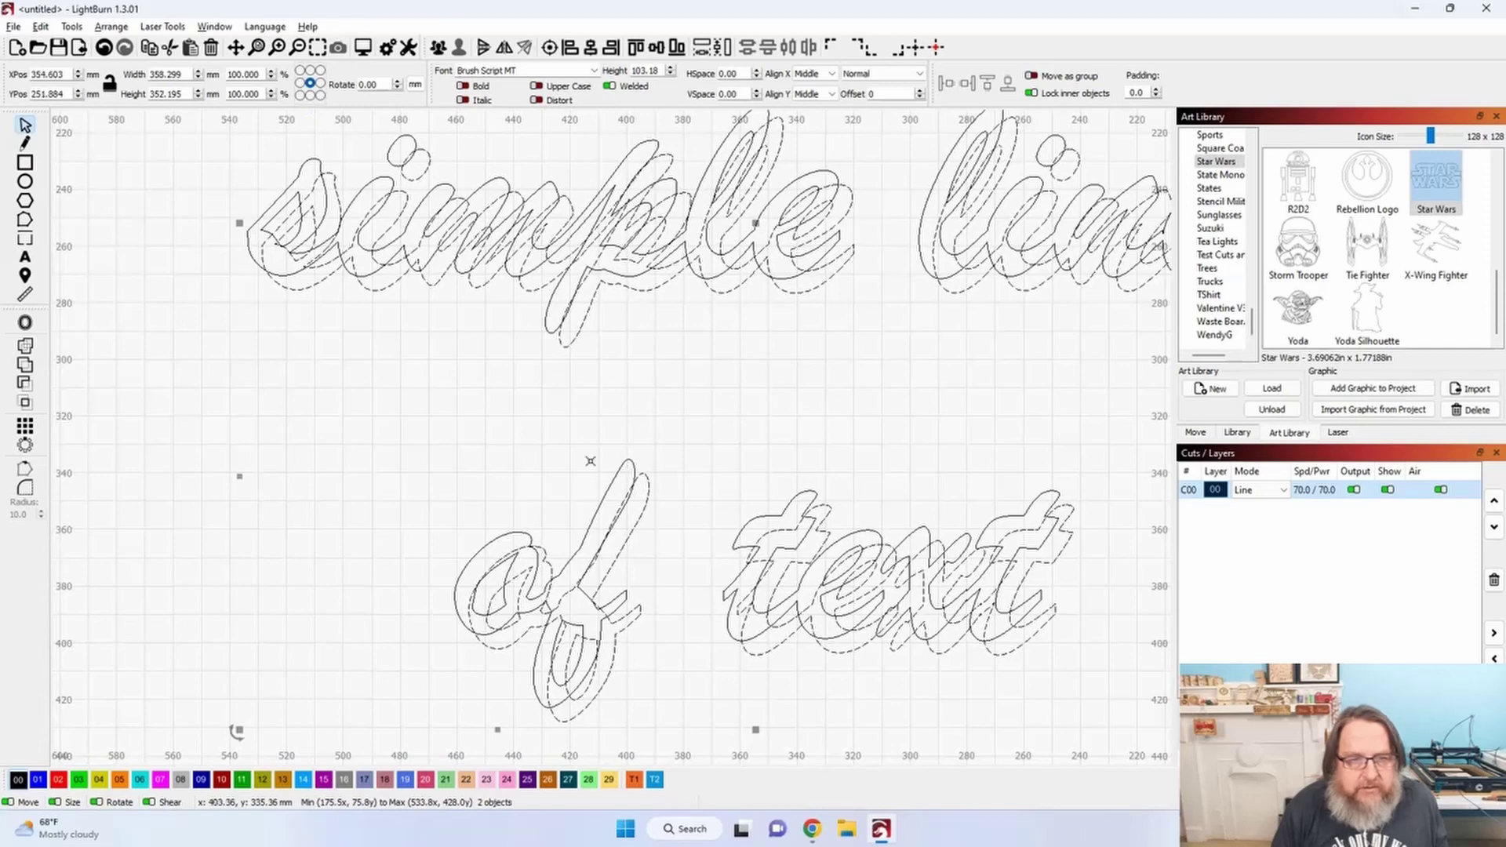
left_click(24, 382)
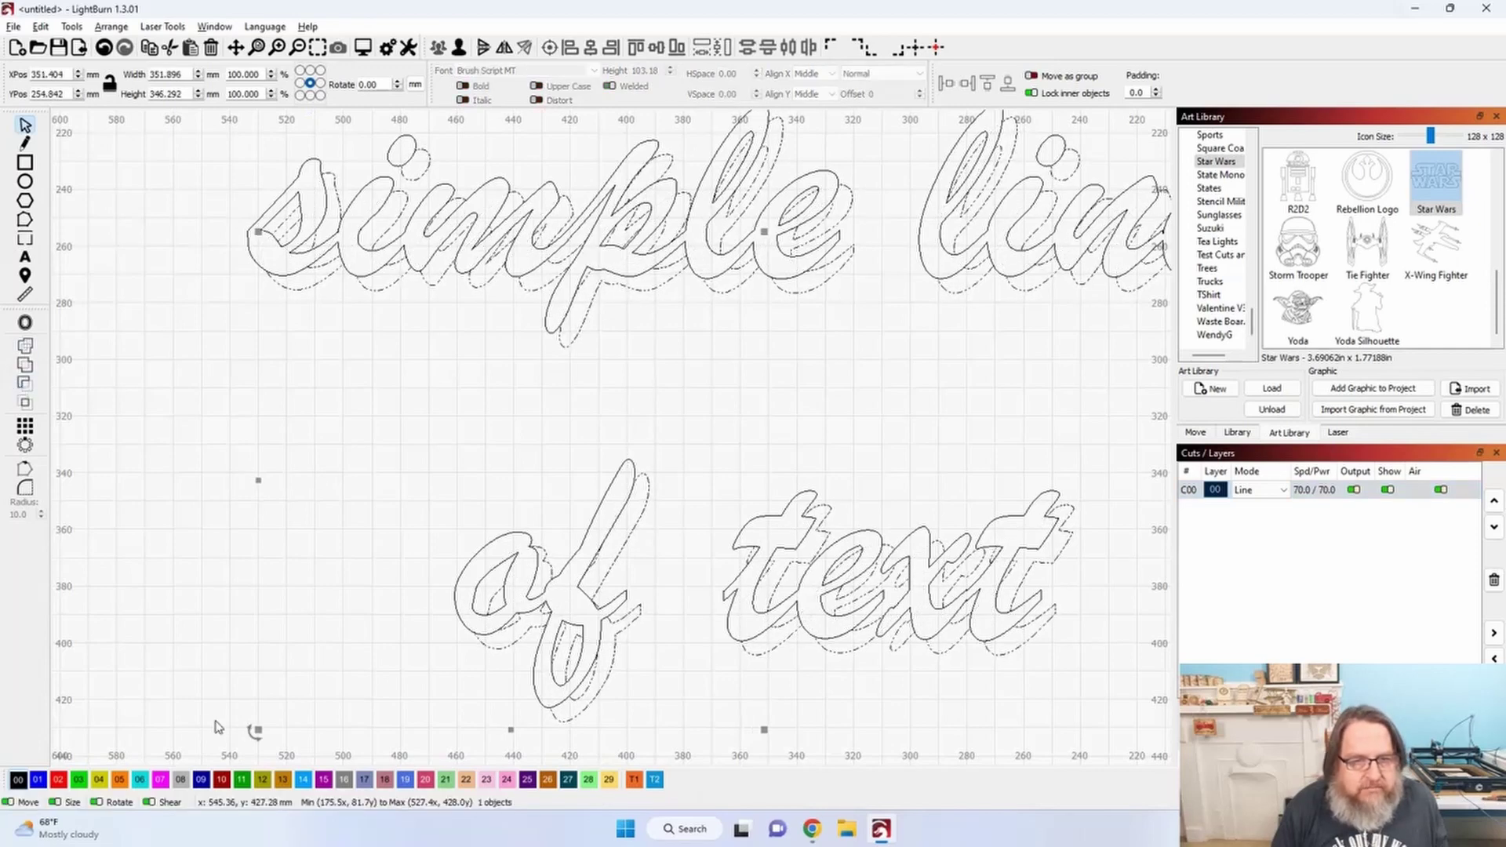
left_click(37, 779)
Offset the original text inward by 0.51 mm with round corners.
scroll(235, 604, "down", 3)
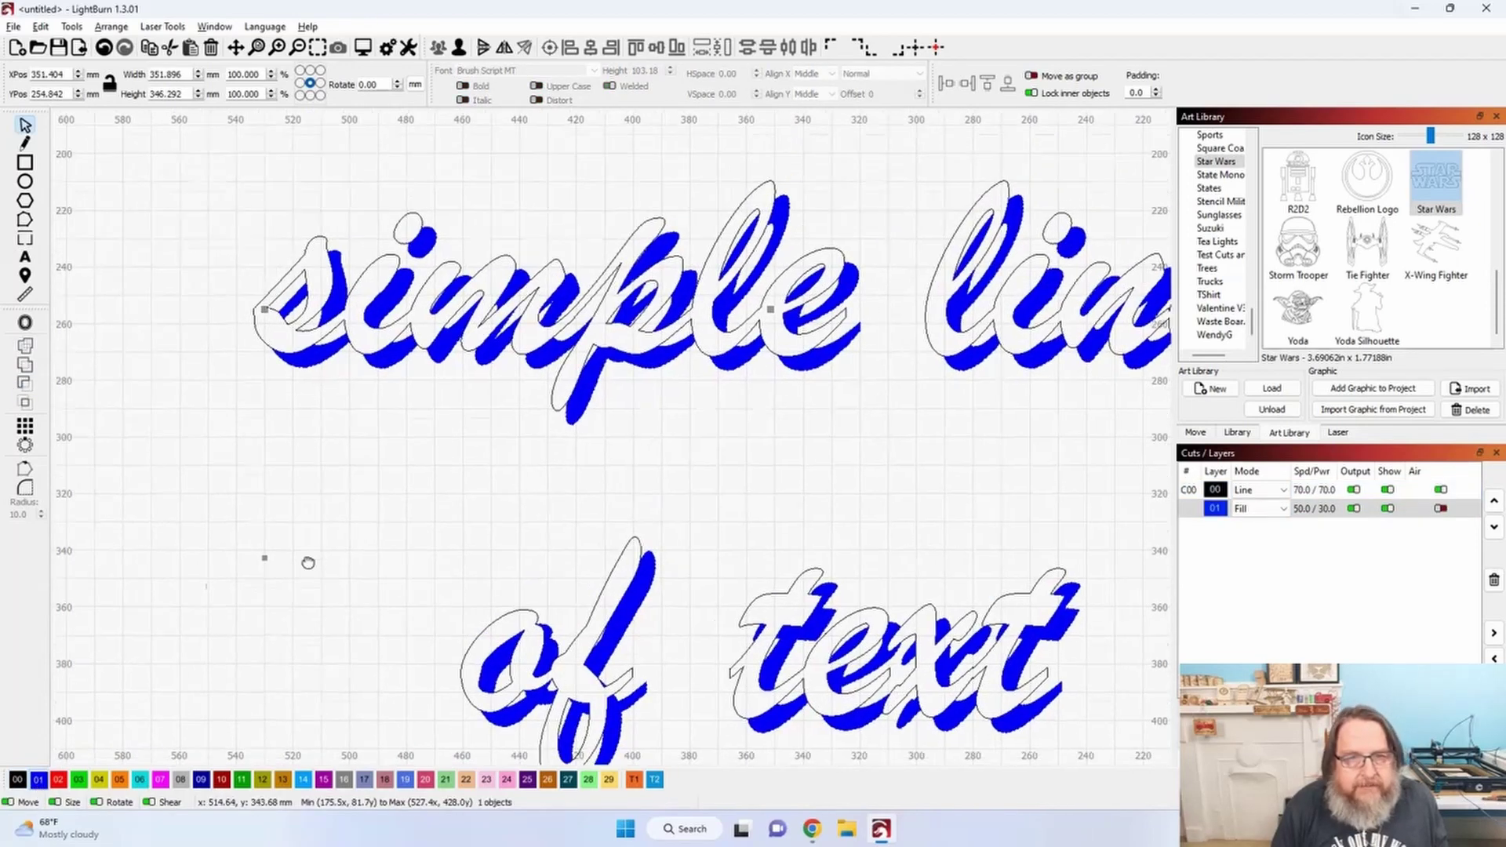
scroll(206, 580, "down", 1)
scroll(337, 549, "down", 2)
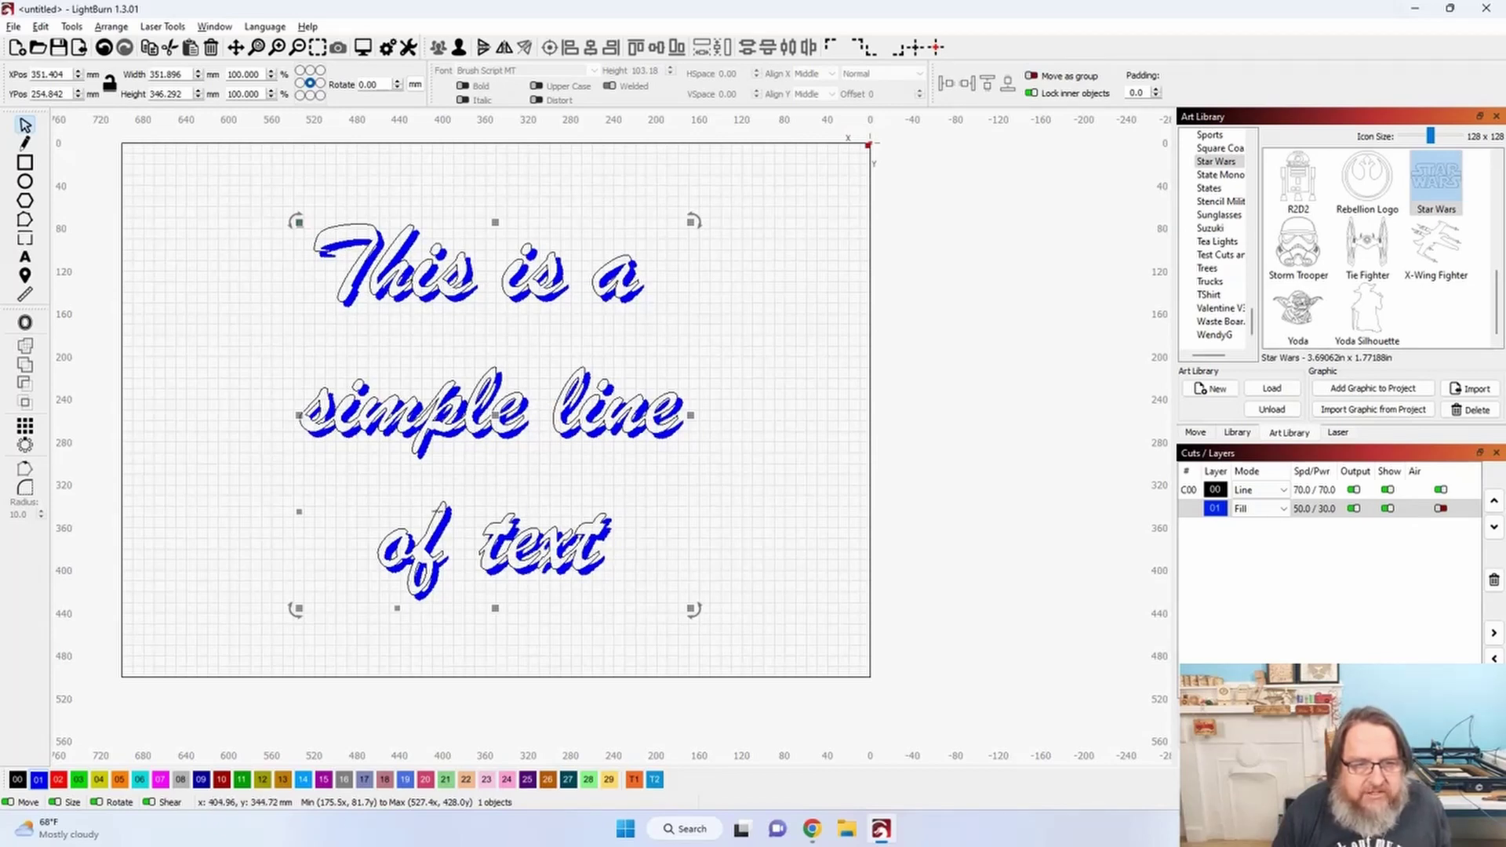
left_click(437, 512)
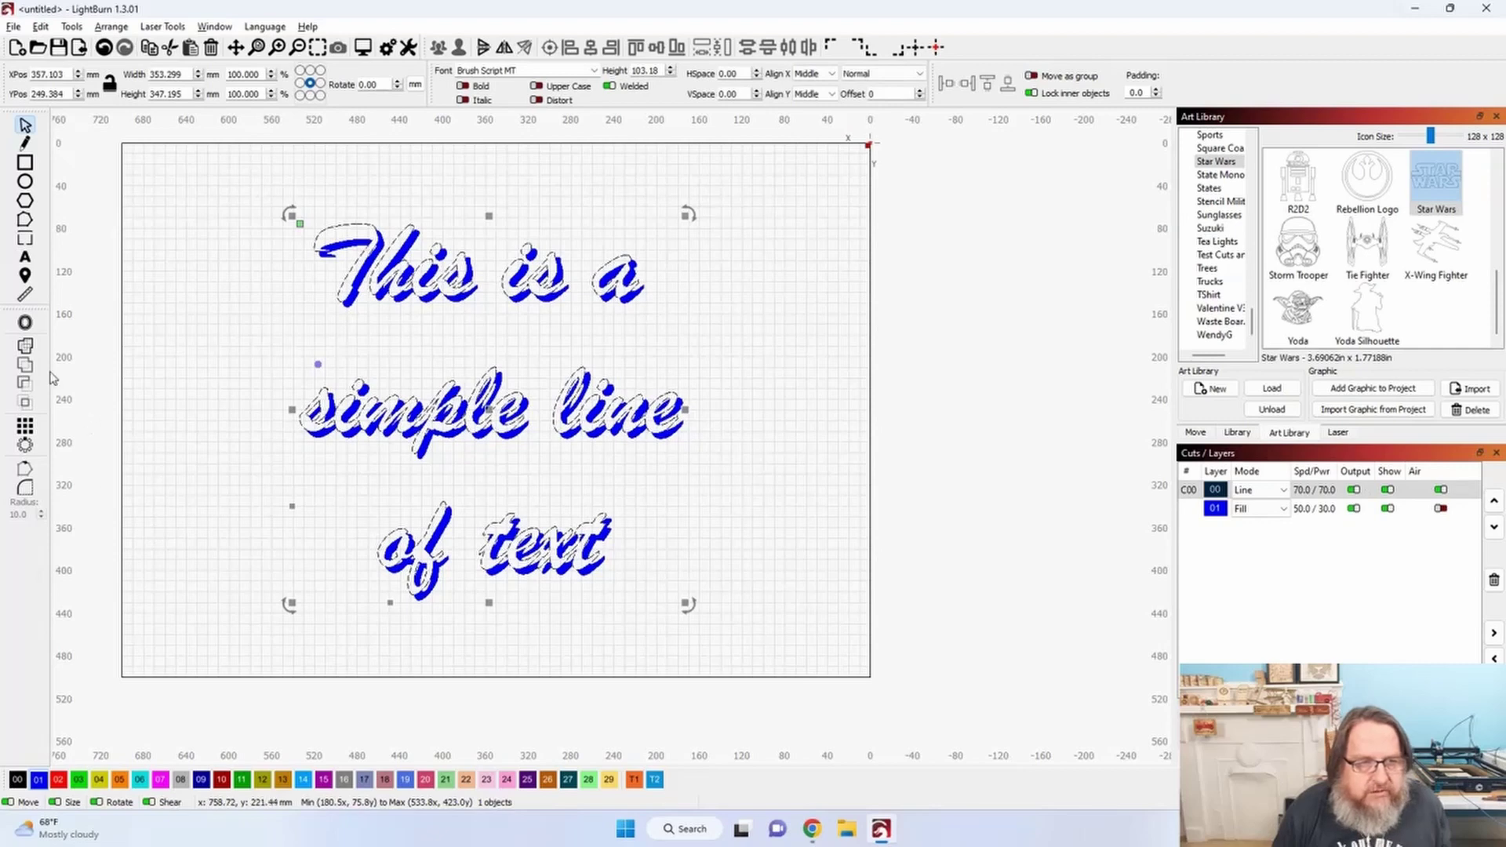
left_click(25, 323)
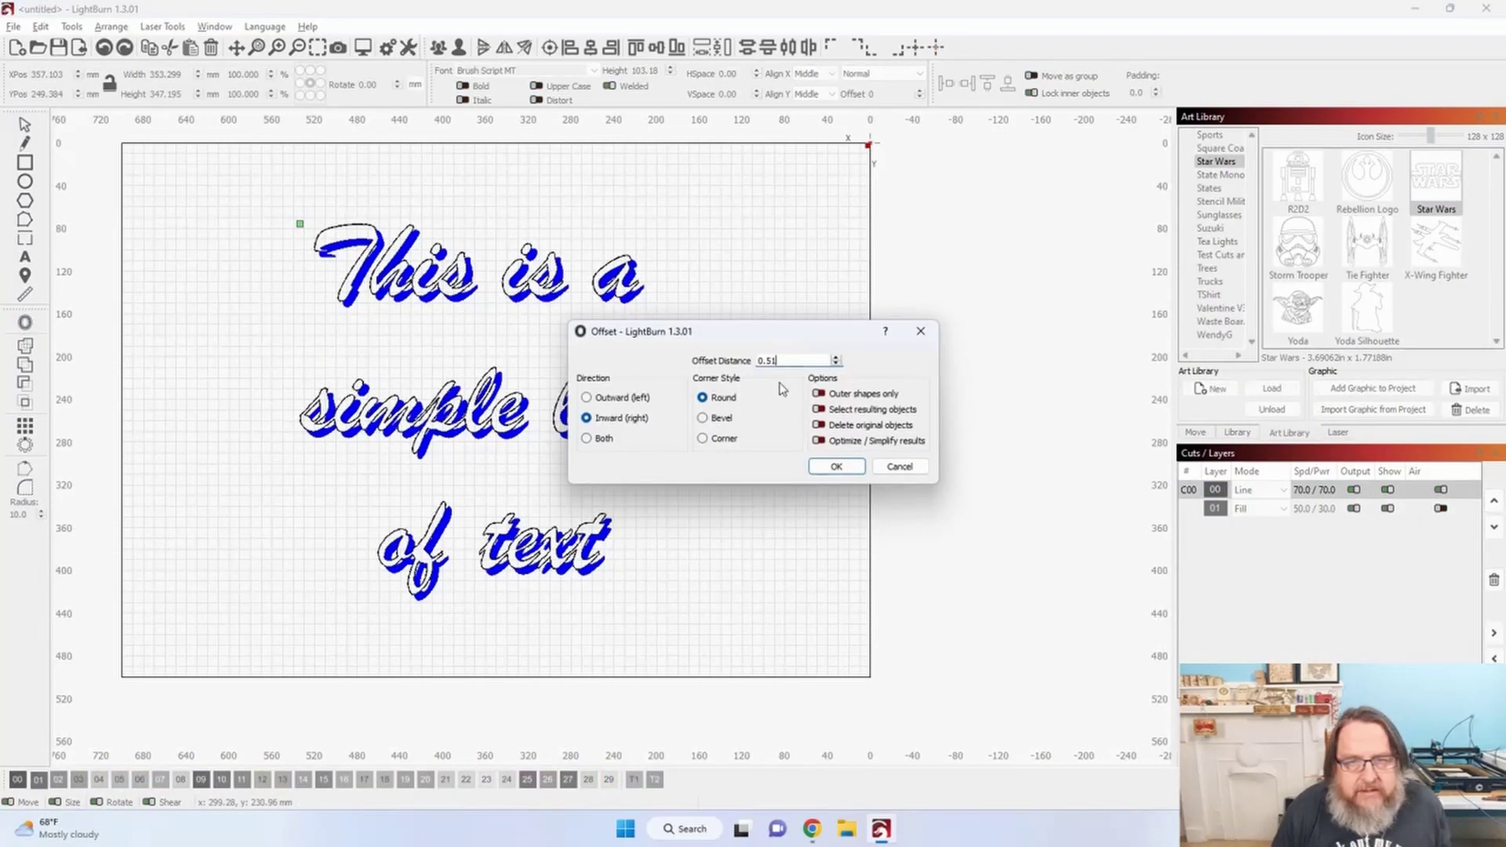
left_click(827, 466)
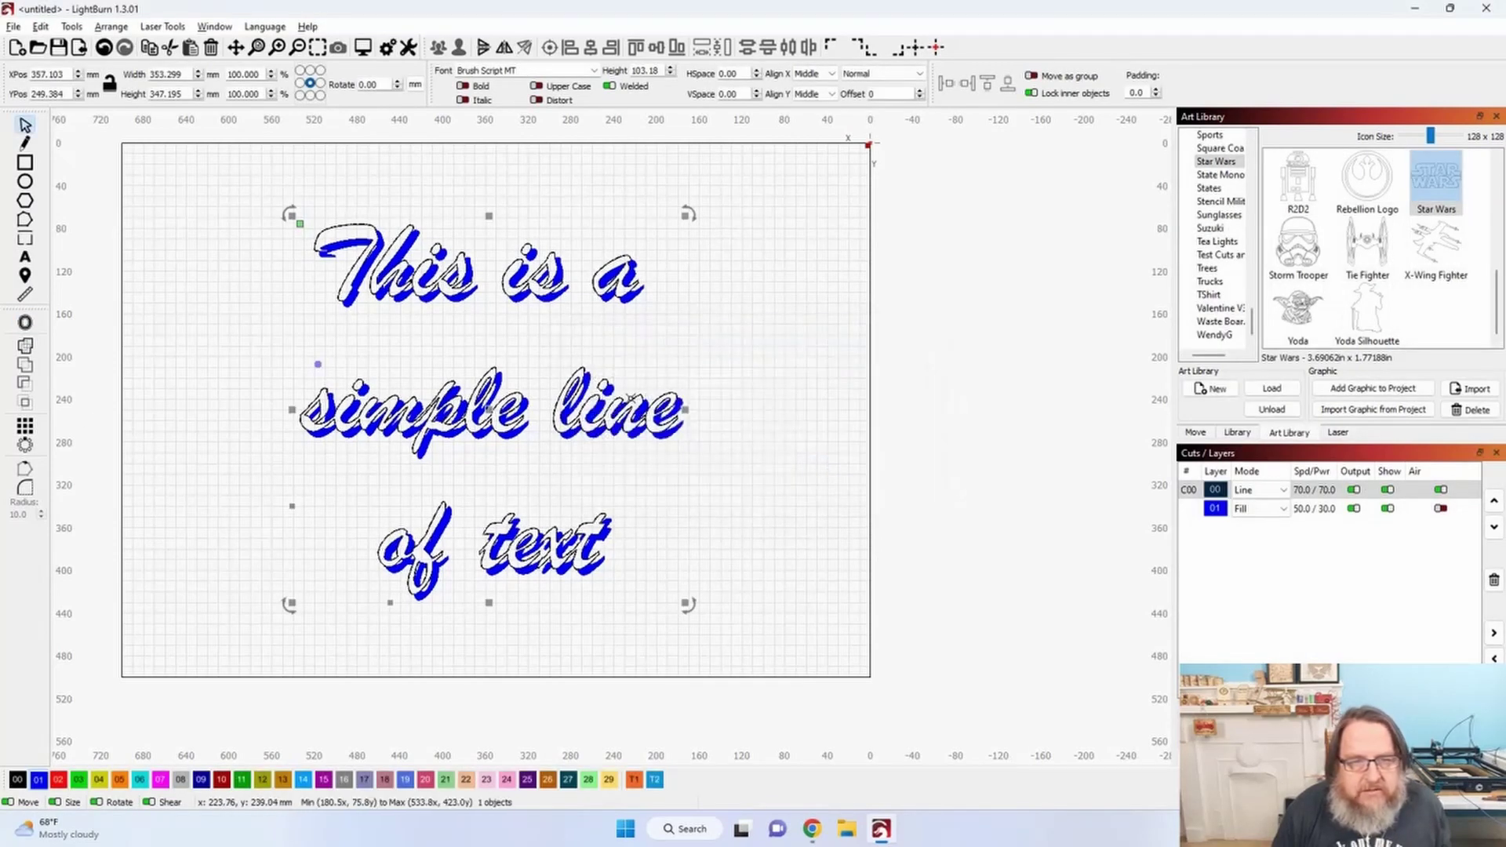
Set the mode of layer 00 to Fill and clear the selection.
left_click(1255, 489)
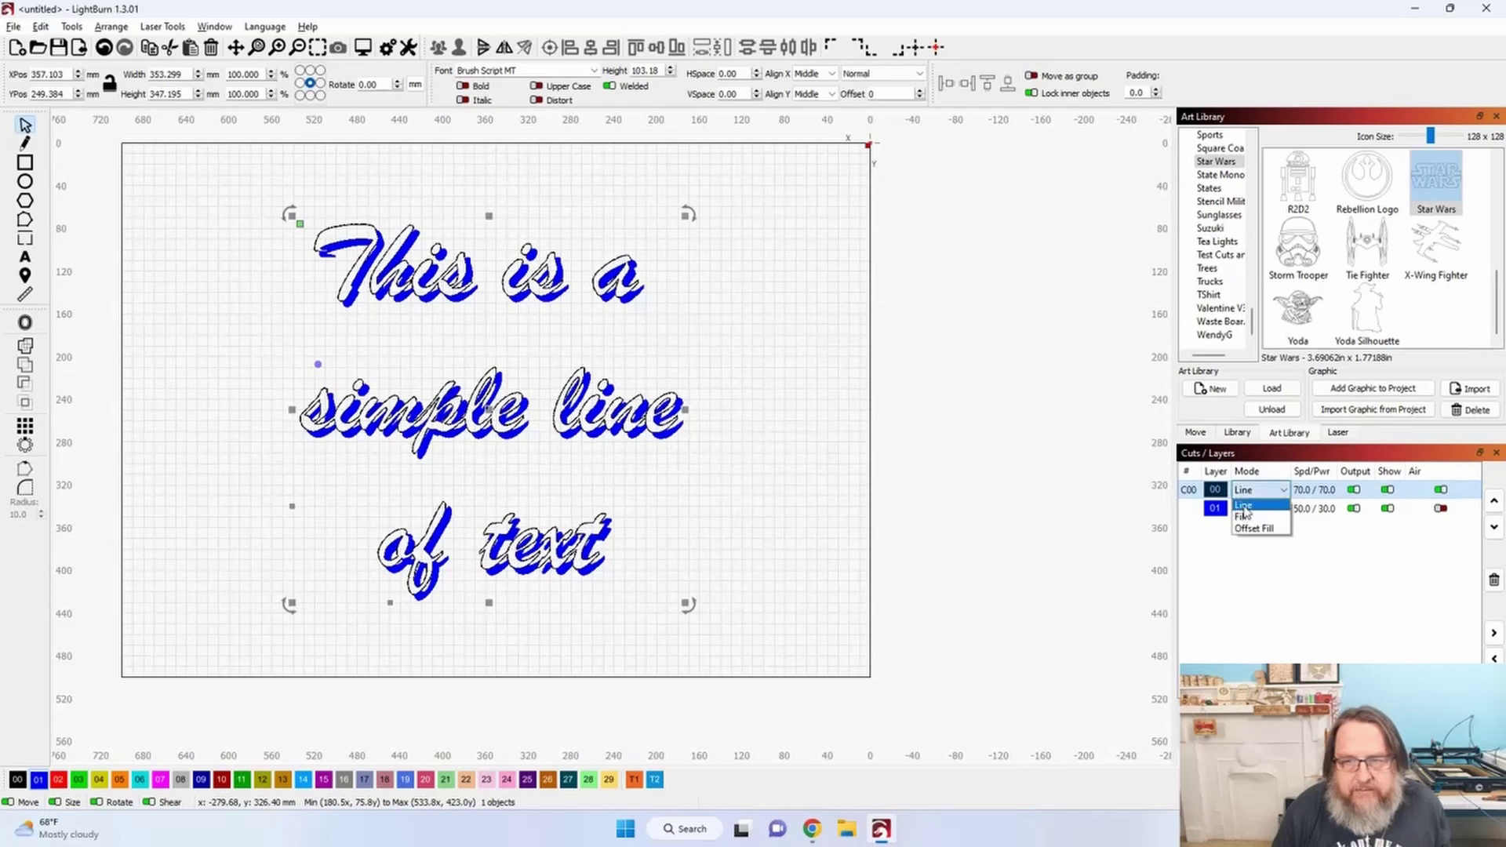
left_click(1246, 518)
left_click(781, 451)
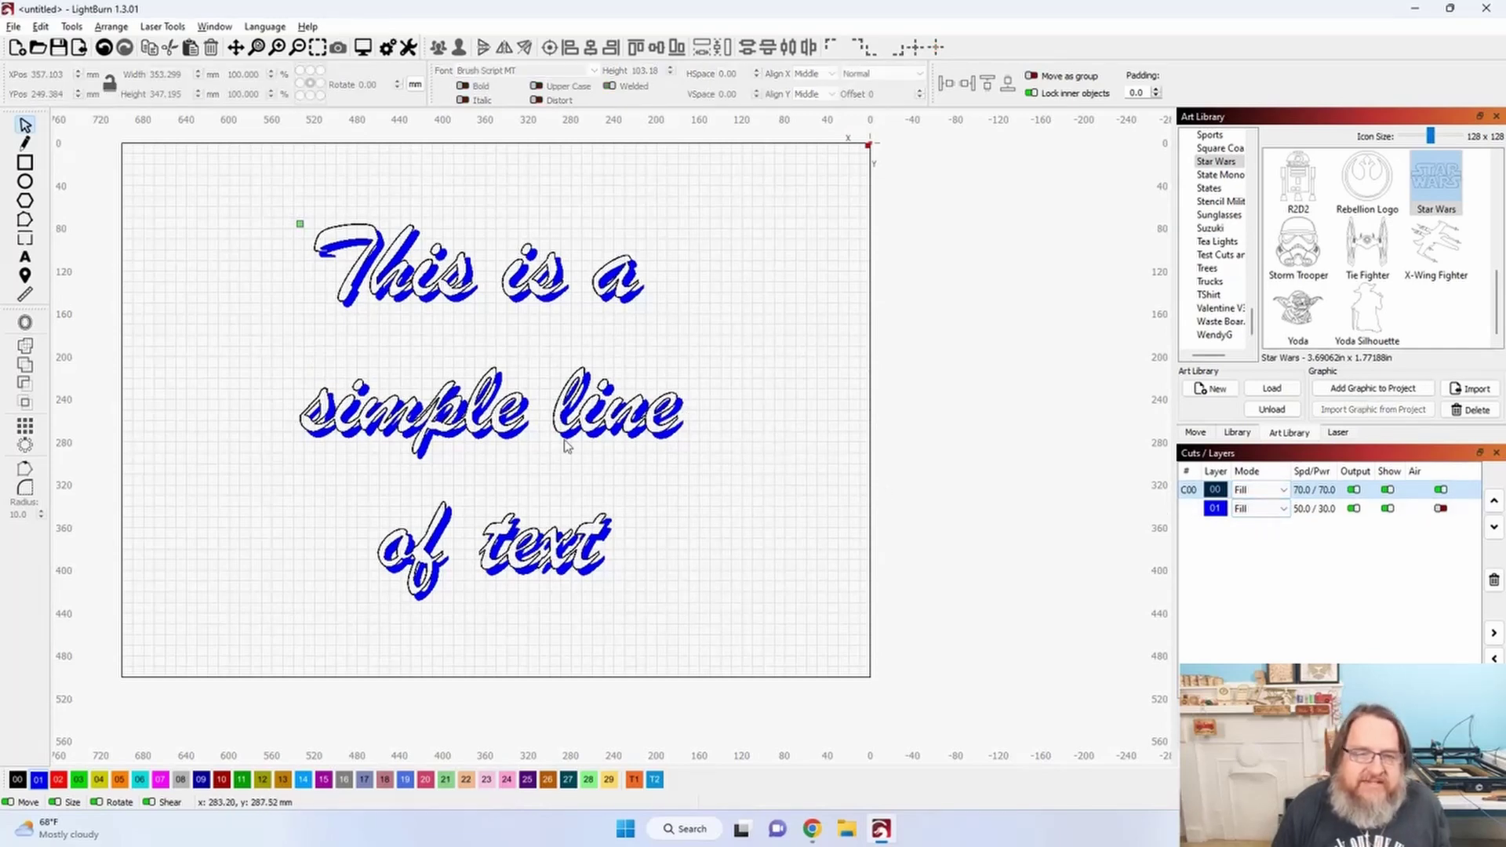
Try to scale only the original text down to about 280 mm wide, without its offset and shadow.
left_click(553, 557)
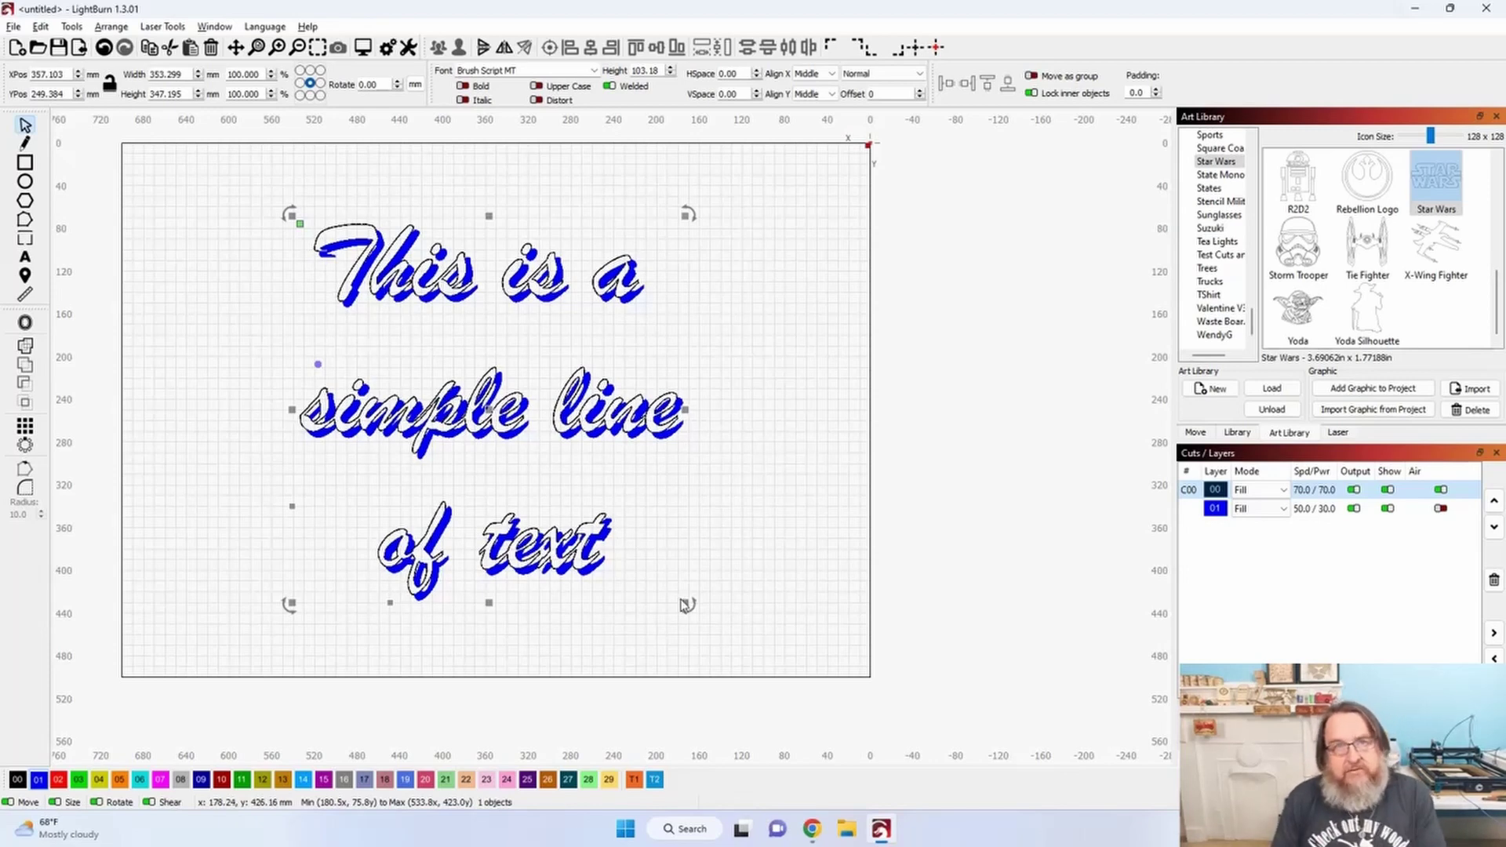
left_click_drag(689, 606, 642, 566)
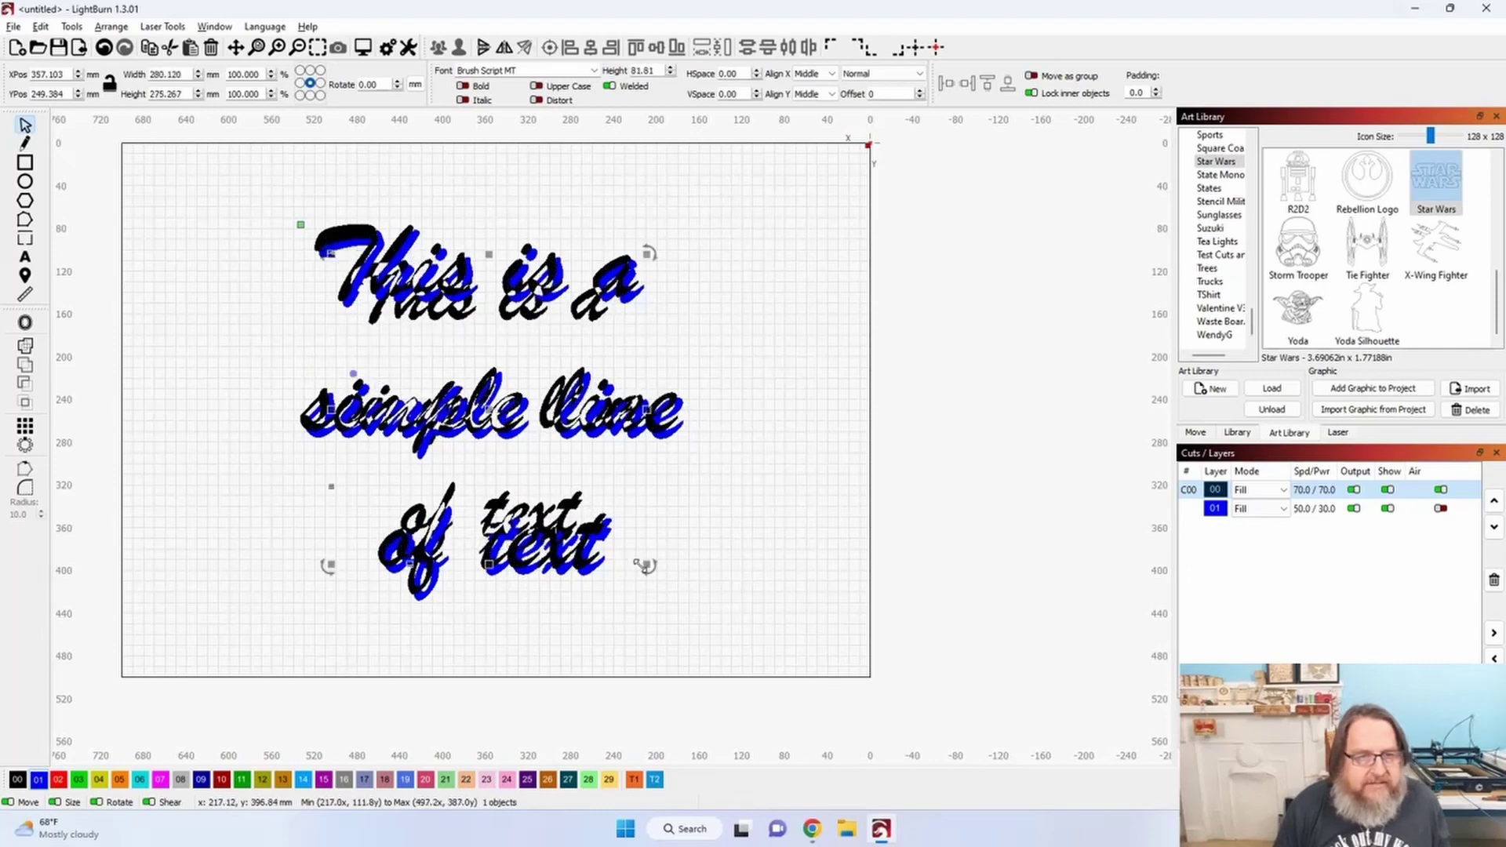
key("Escape")
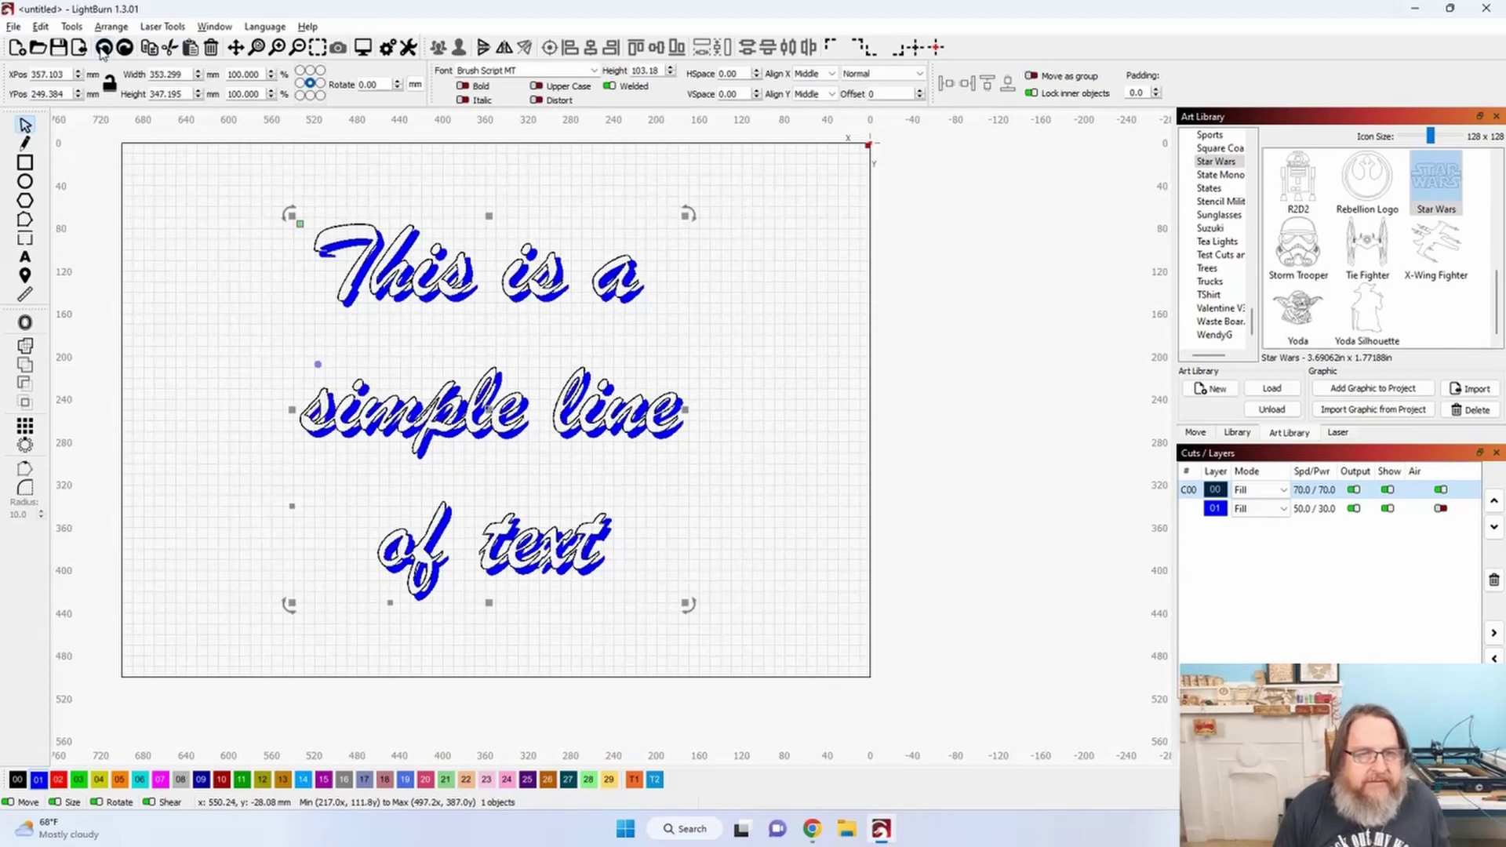
Scale the complete text, offset and shadow together down to about 98.5 × 96.8 mm and move them higher on the work area.
left_click(164, 174)
left_click_drag(230, 174, 781, 678)
left_click_drag(693, 612, 527, 474)
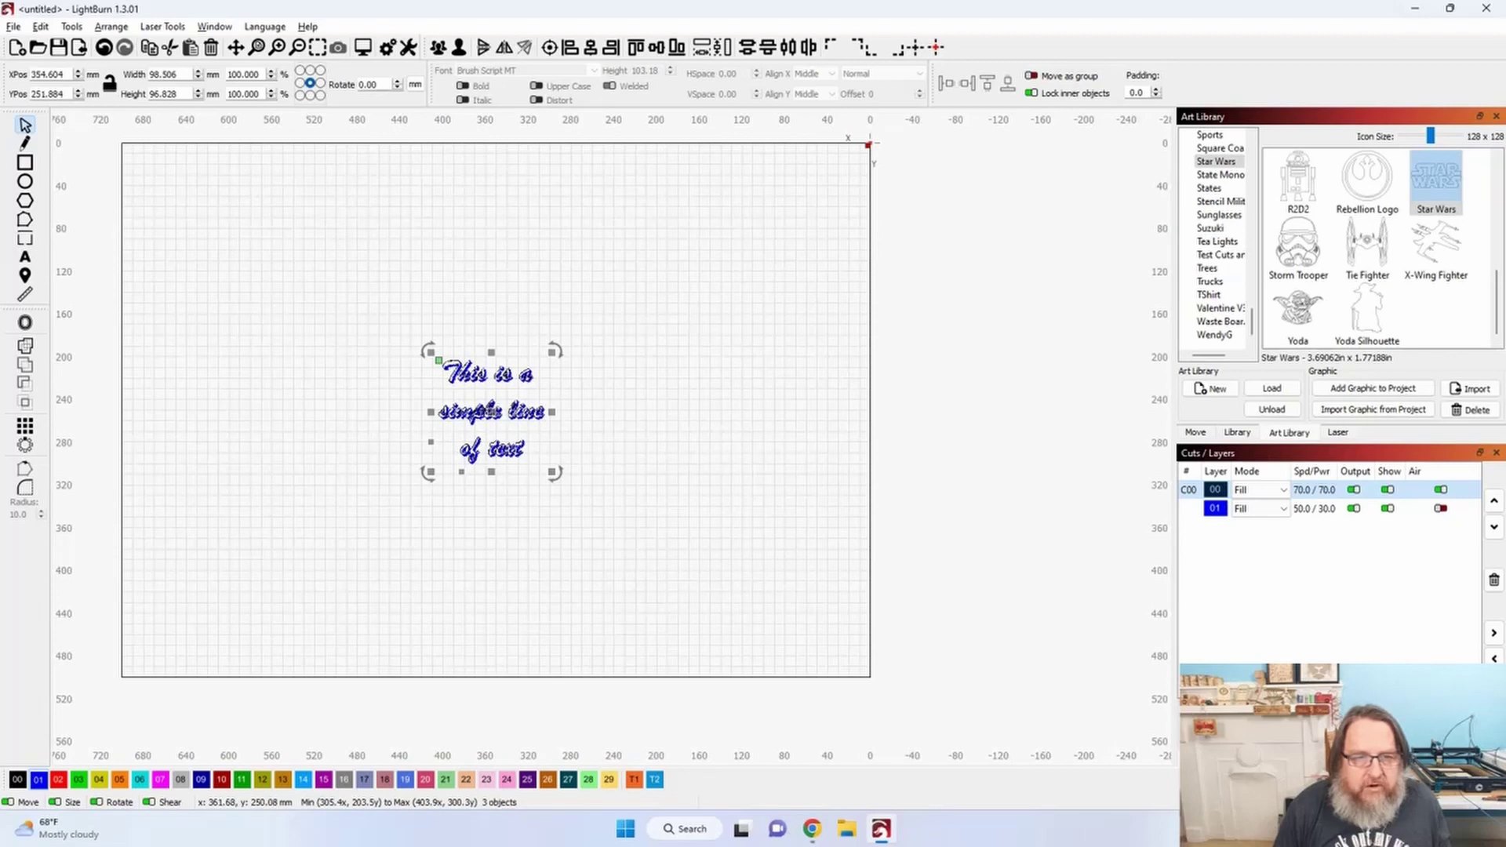
left_click_drag(492, 411, 479, 312)
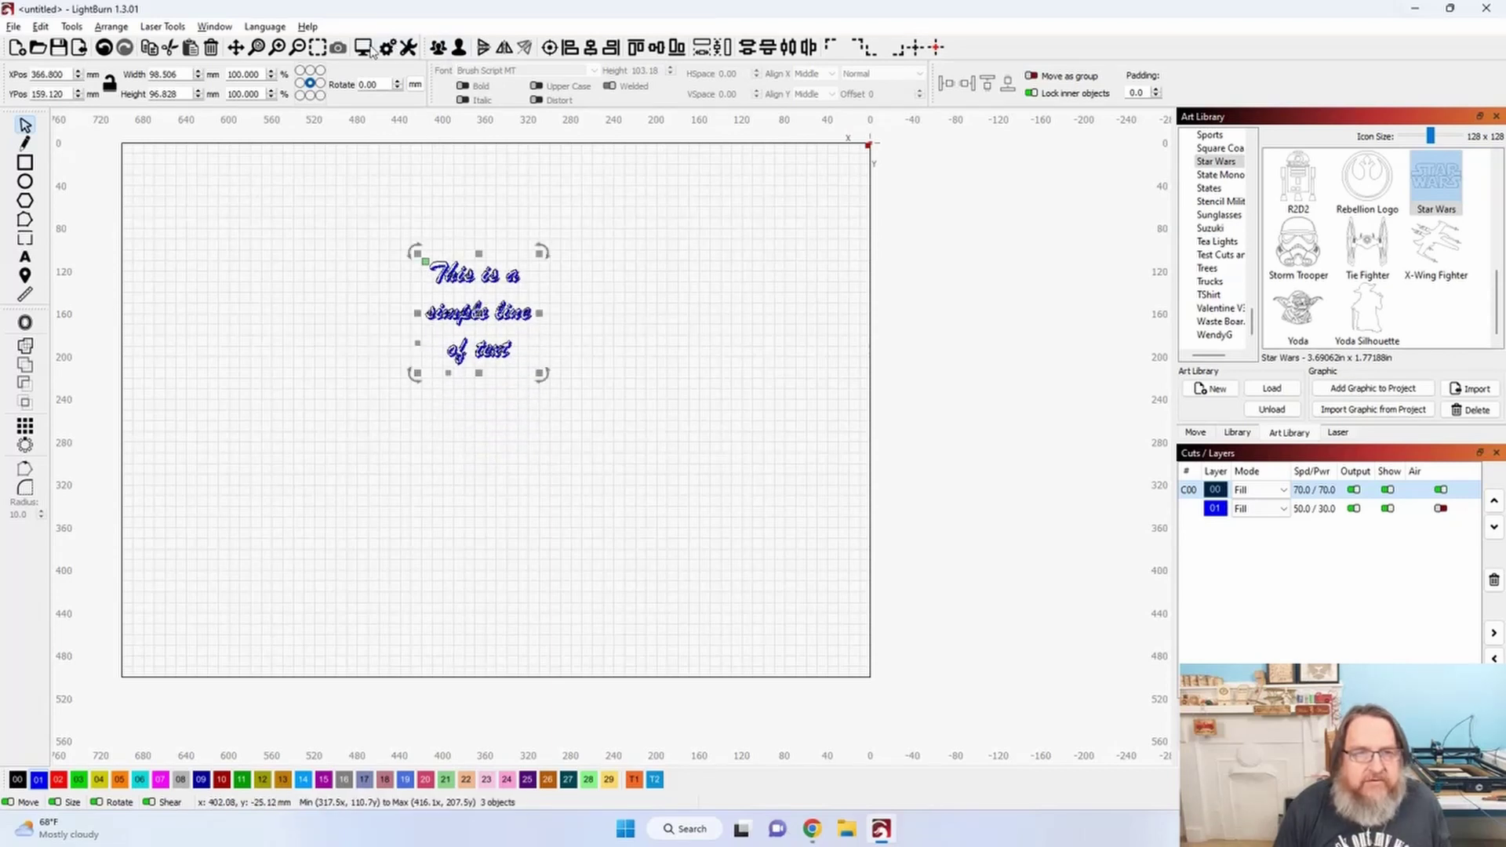
Measure the thickness of the scaled black outline on the letter p of "simple".
left_click(307, 49)
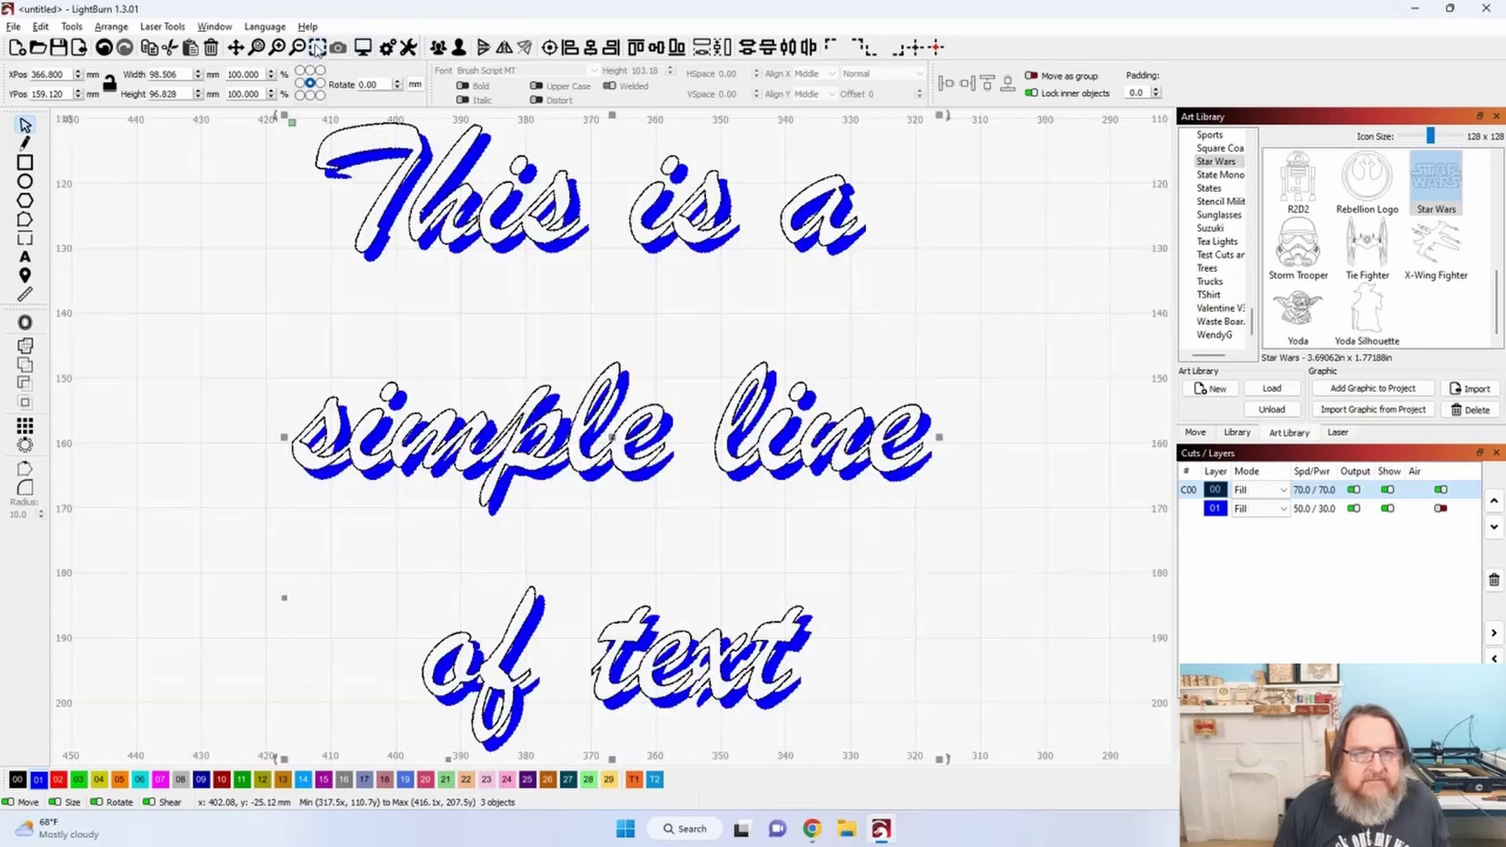
scroll(481, 370, "up", 12)
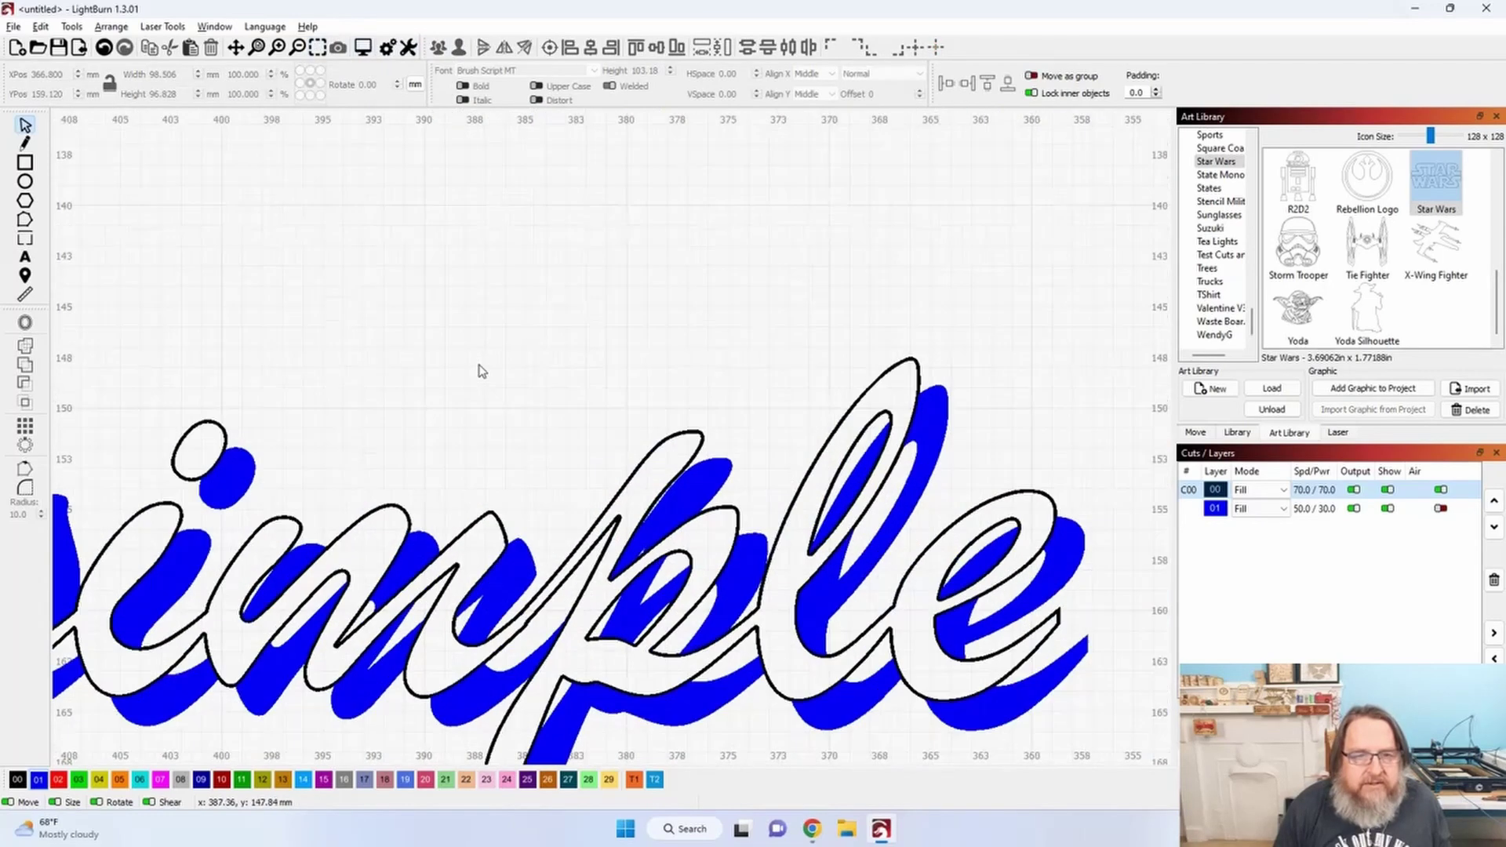
scroll(665, 488, "up", 3)
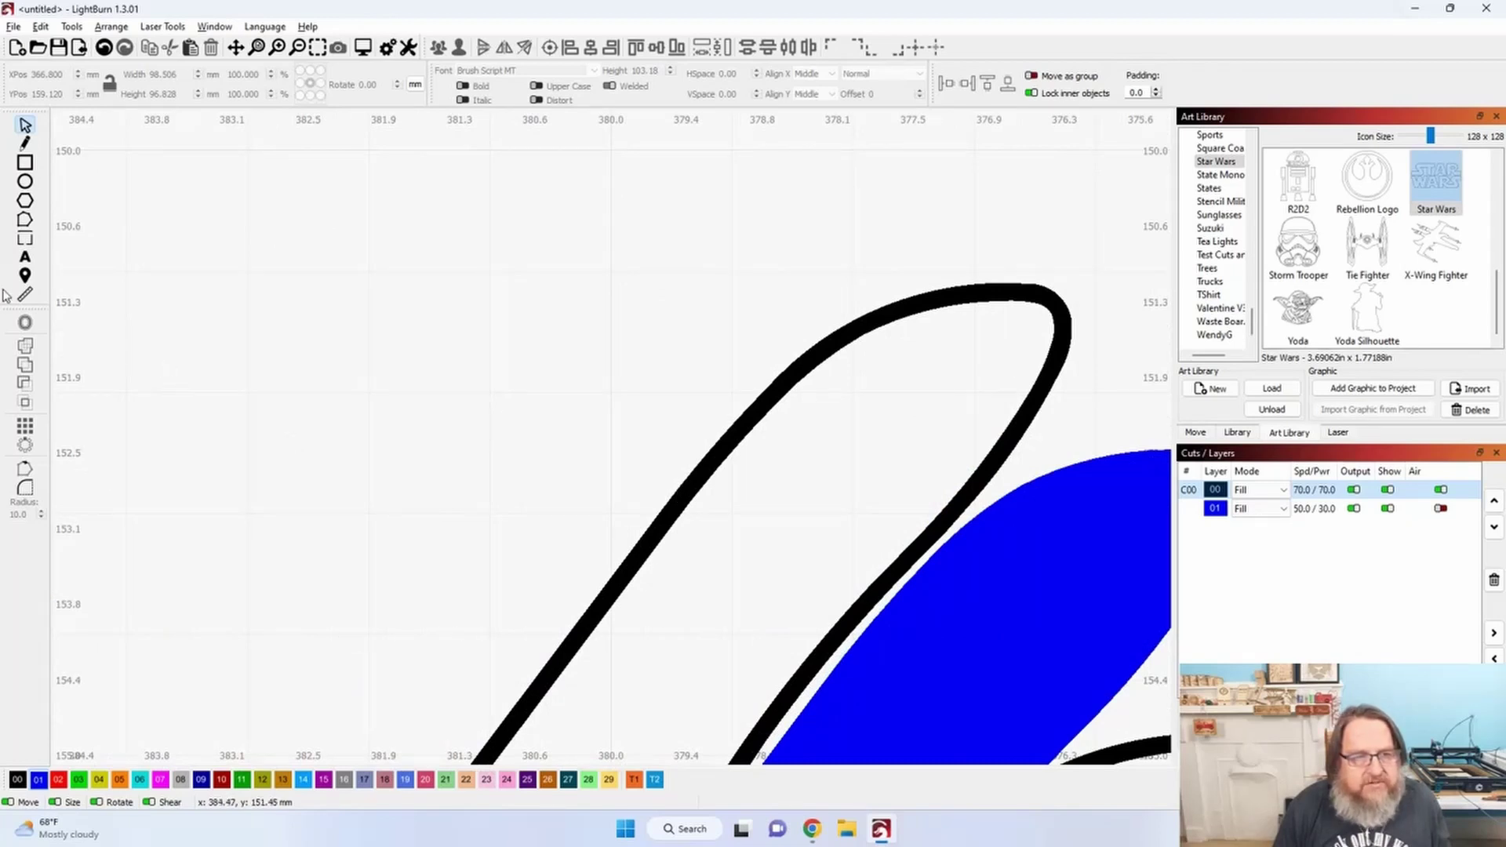
left_click(25, 294)
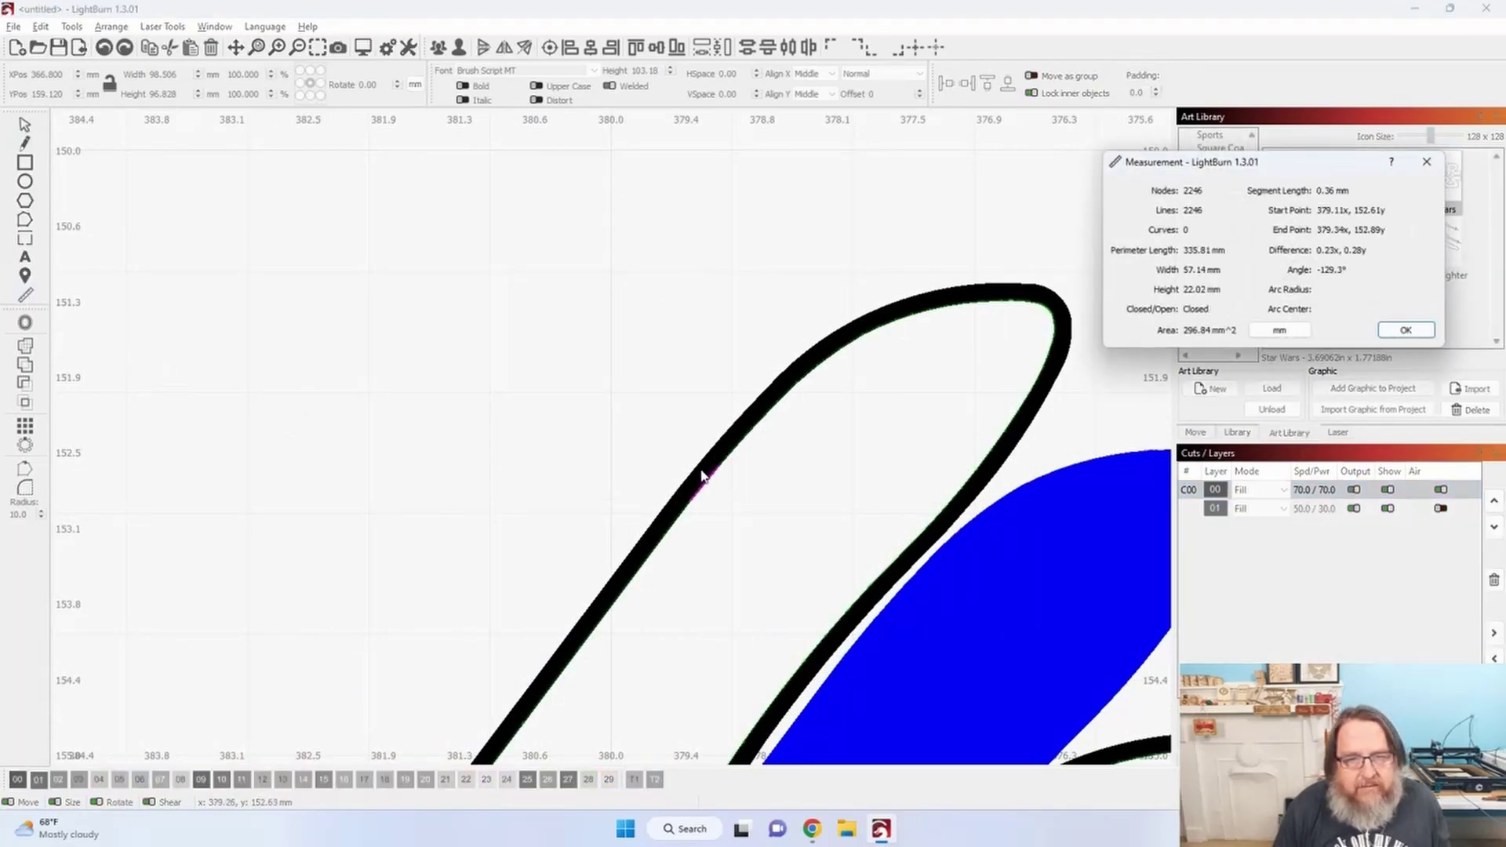
scroll(704, 474, "up", 4)
left_click_drag(694, 469, 740, 497)
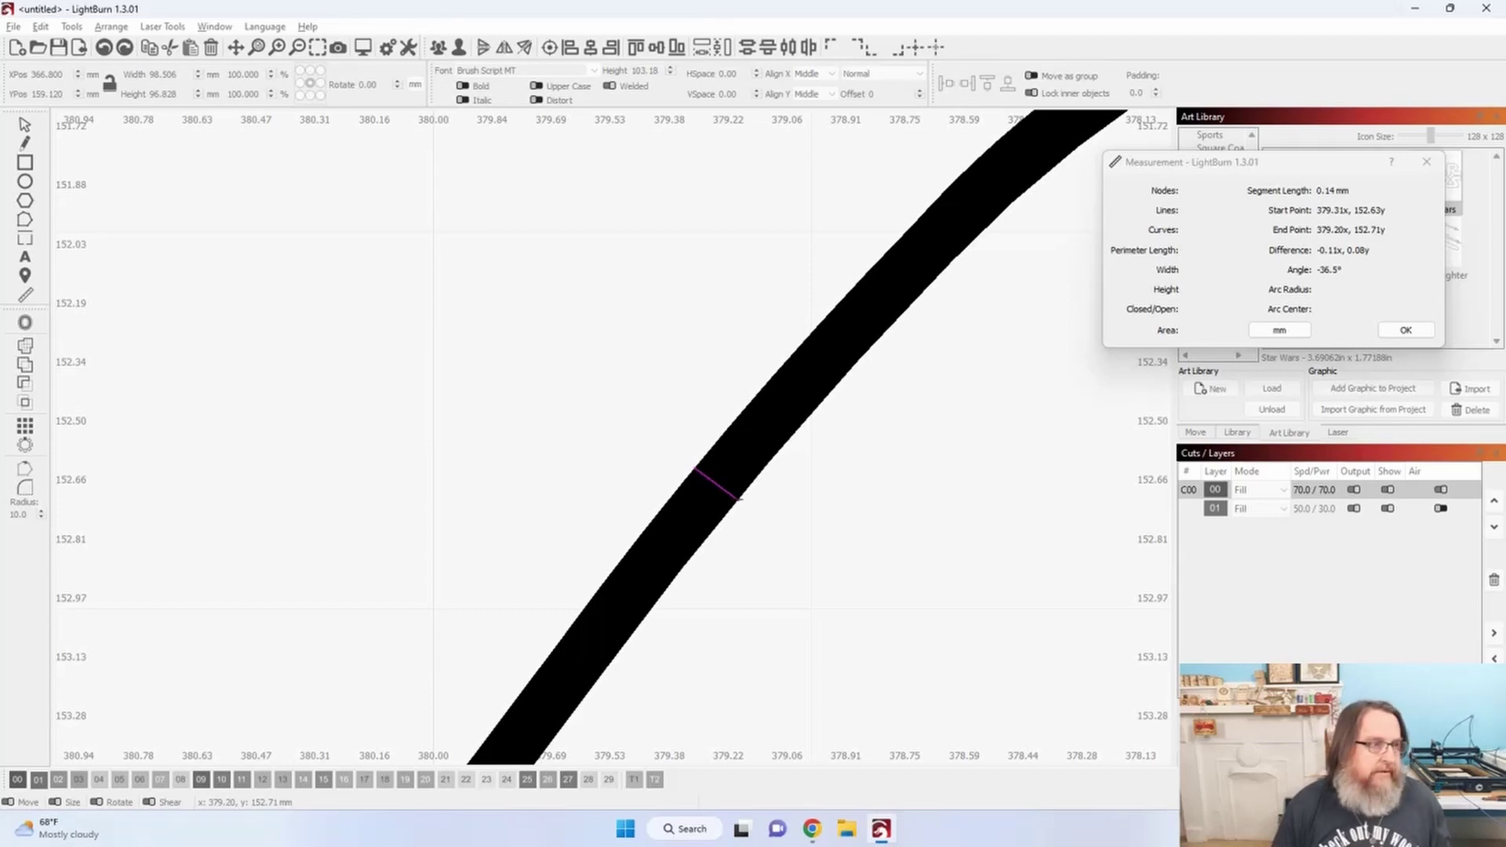
scroll(740, 497, "down", 15)
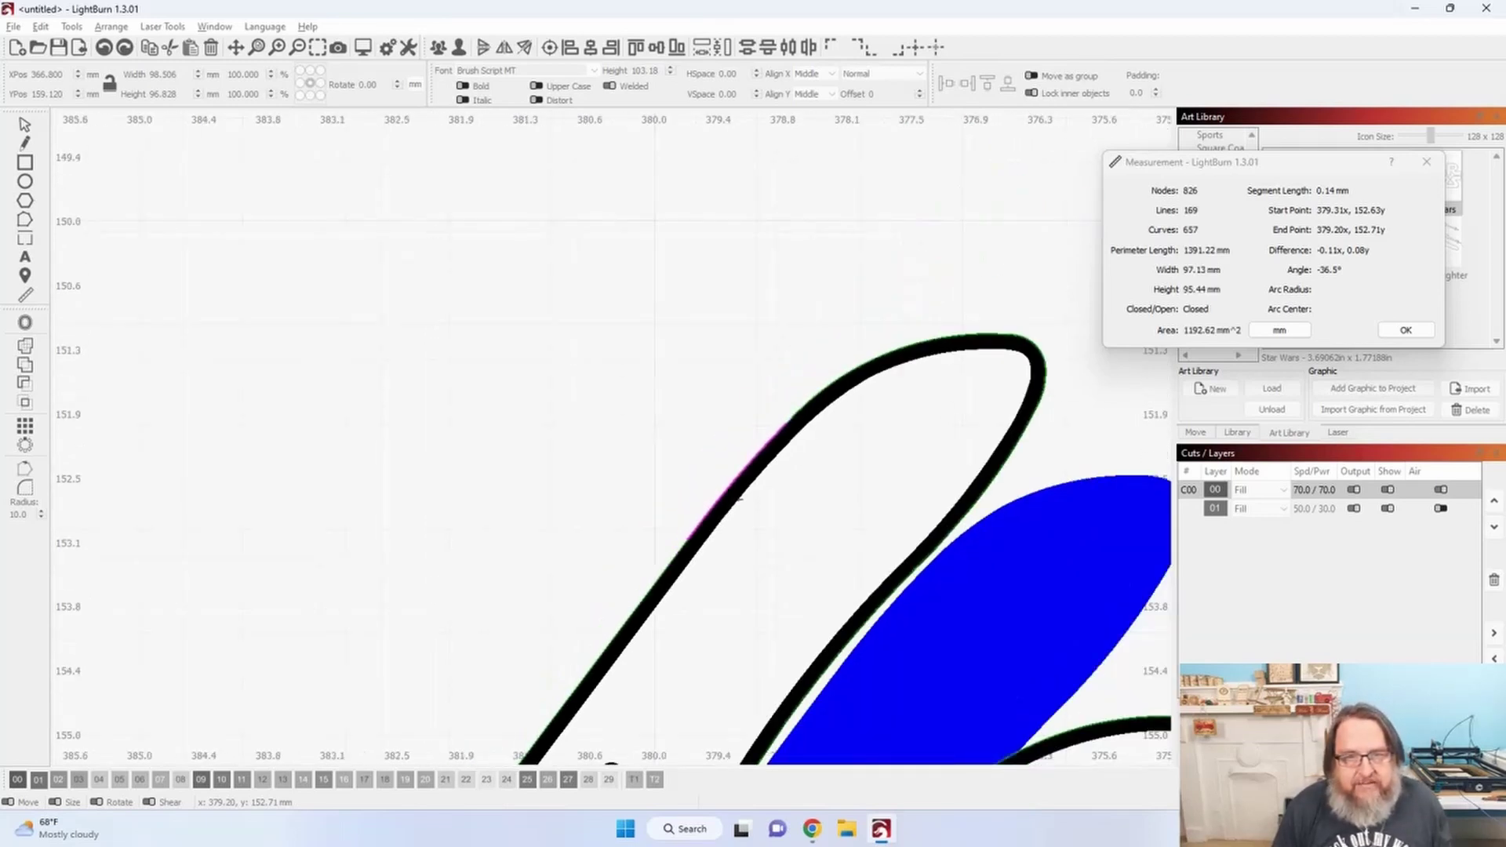
scroll(738, 496, "down", 3)
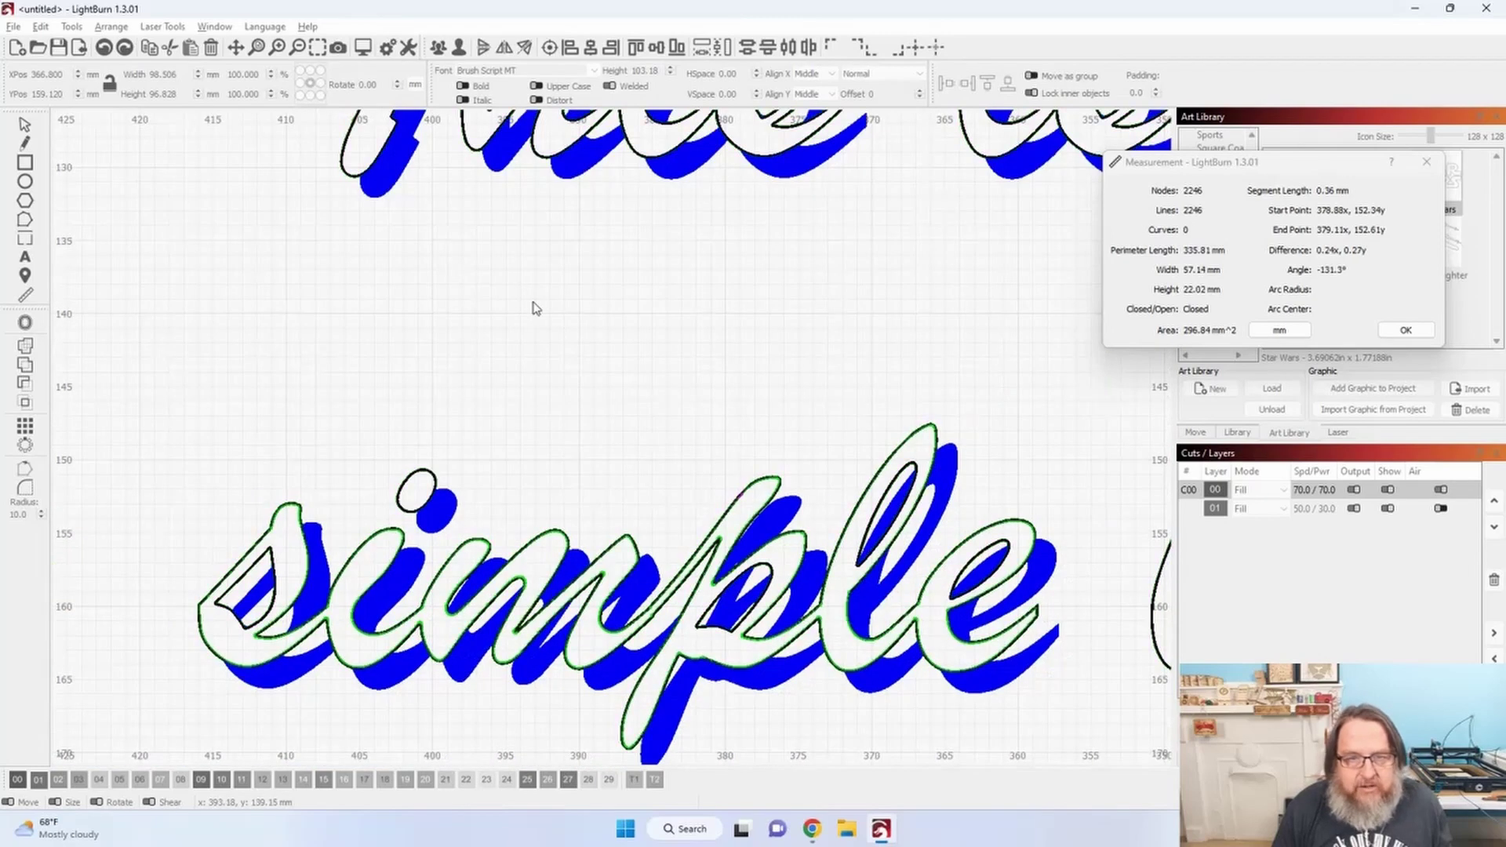
scroll(534, 336, "down", 3)
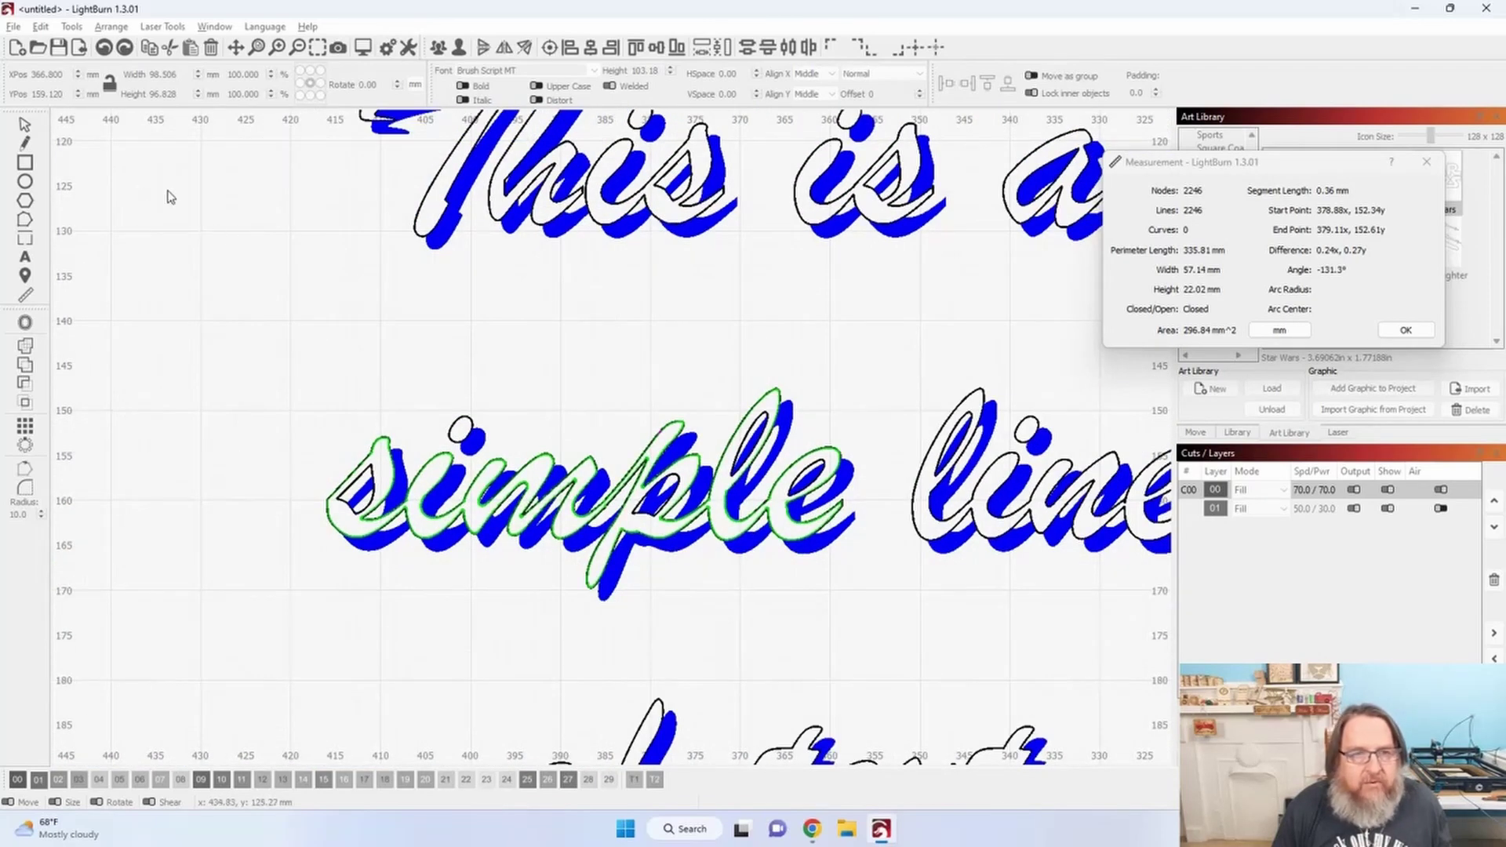
left_click(1406, 330)
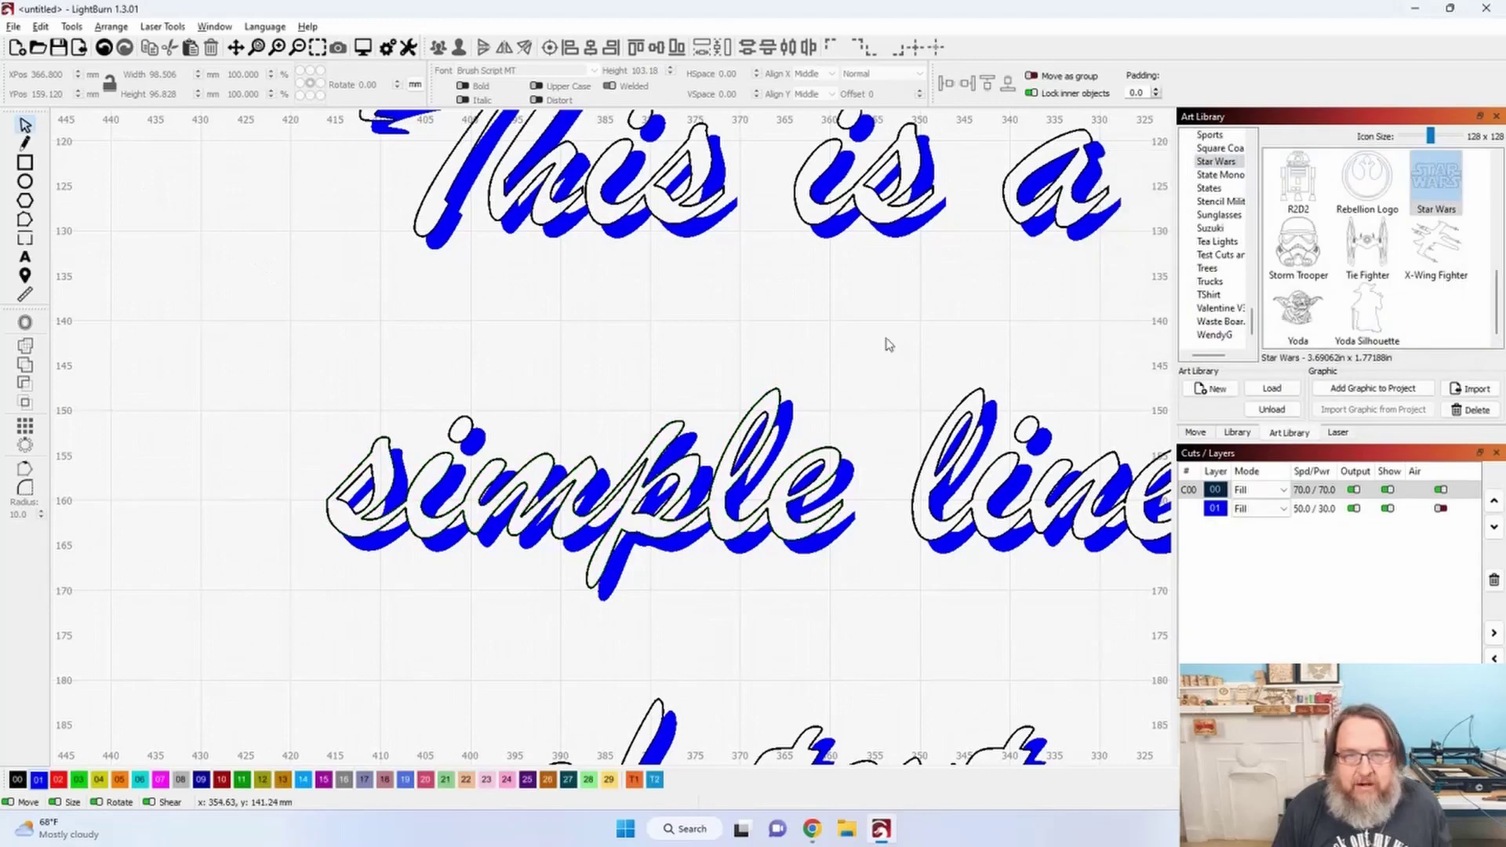
Undo the scaling, the Fill mode of layer 00 and the text's inward offset, and clear the selection.
scroll(724, 349, "down", 1)
left_click_drag(724, 350, 478, 343)
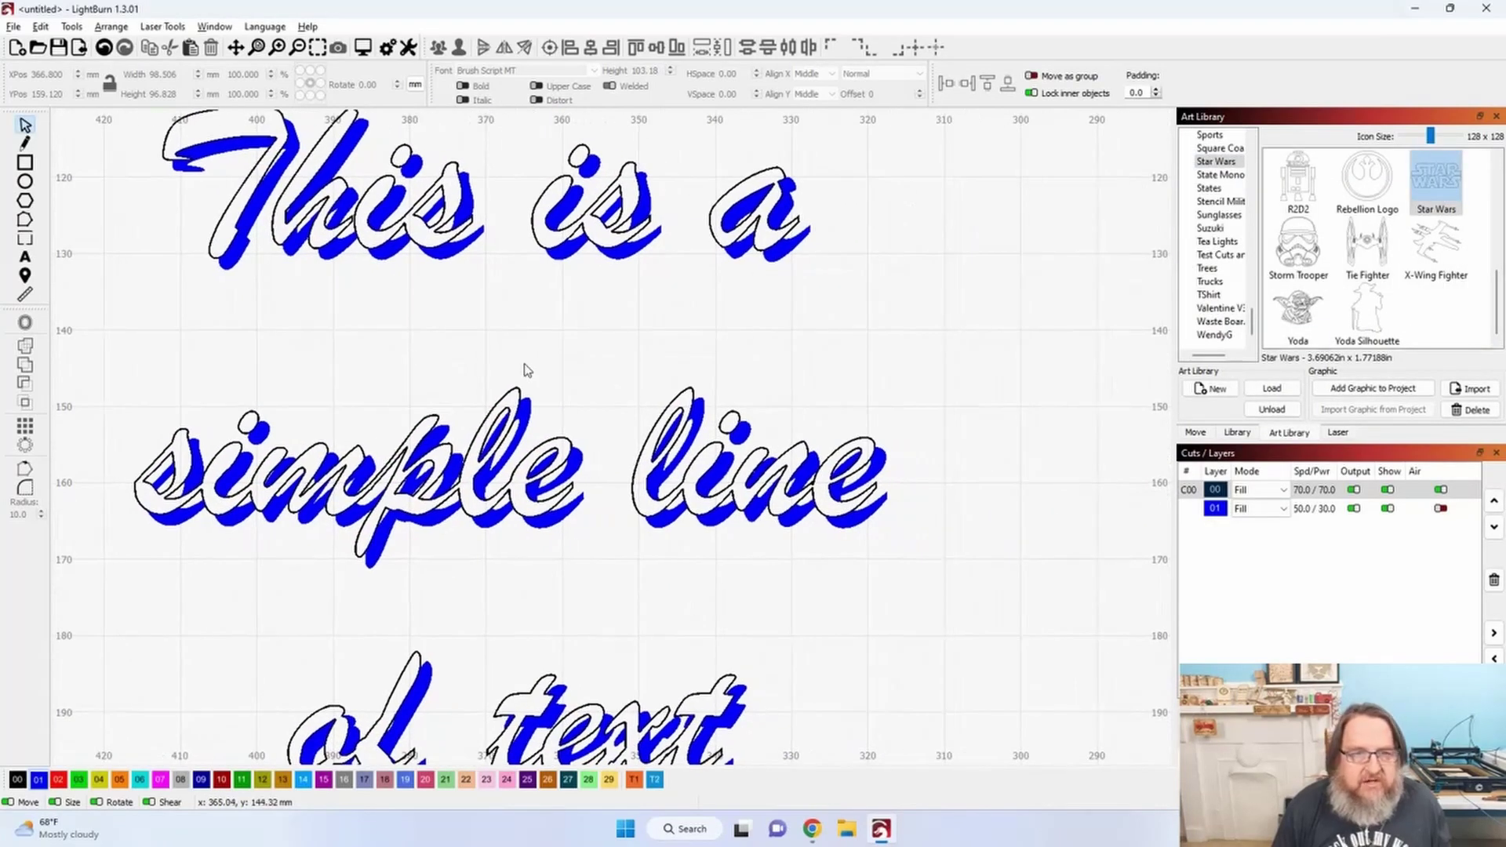
scroll(524, 370, "down", 2)
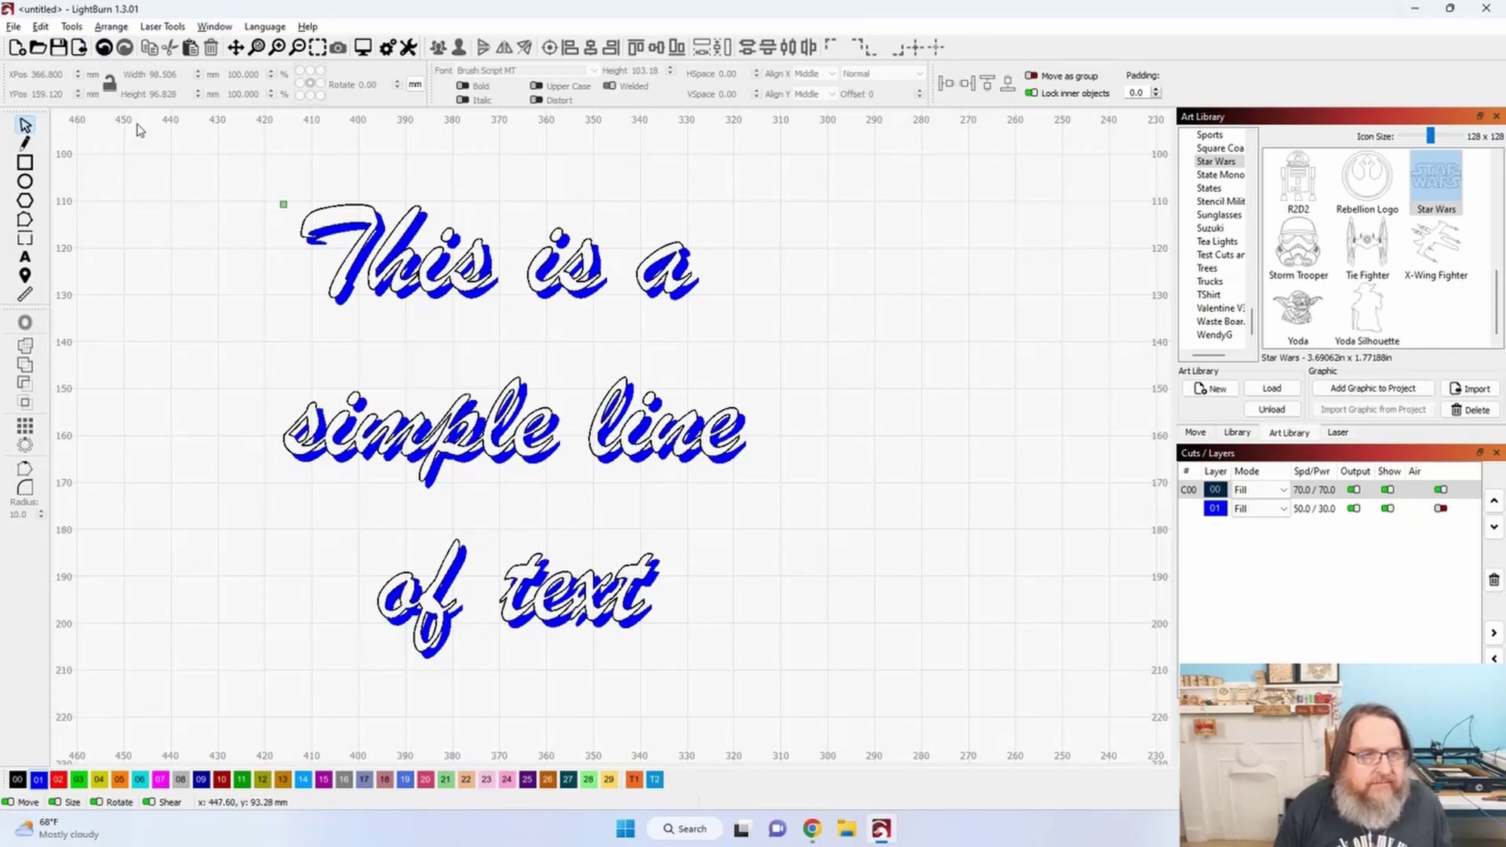
scroll(265, 383, "down", 6)
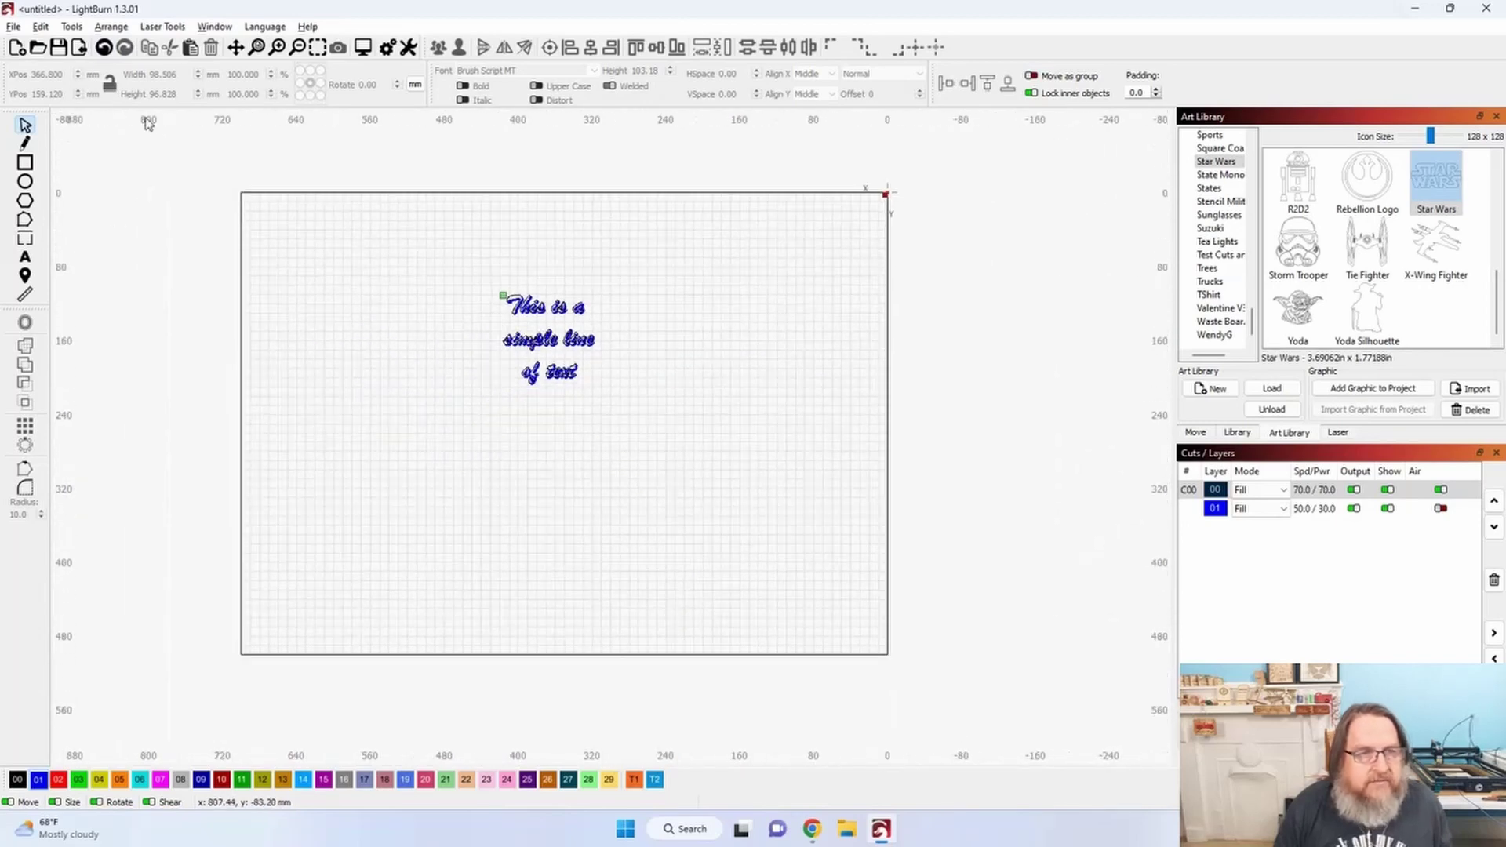
left_click(105, 48)
left_click(106, 48)
left_click(105, 48)
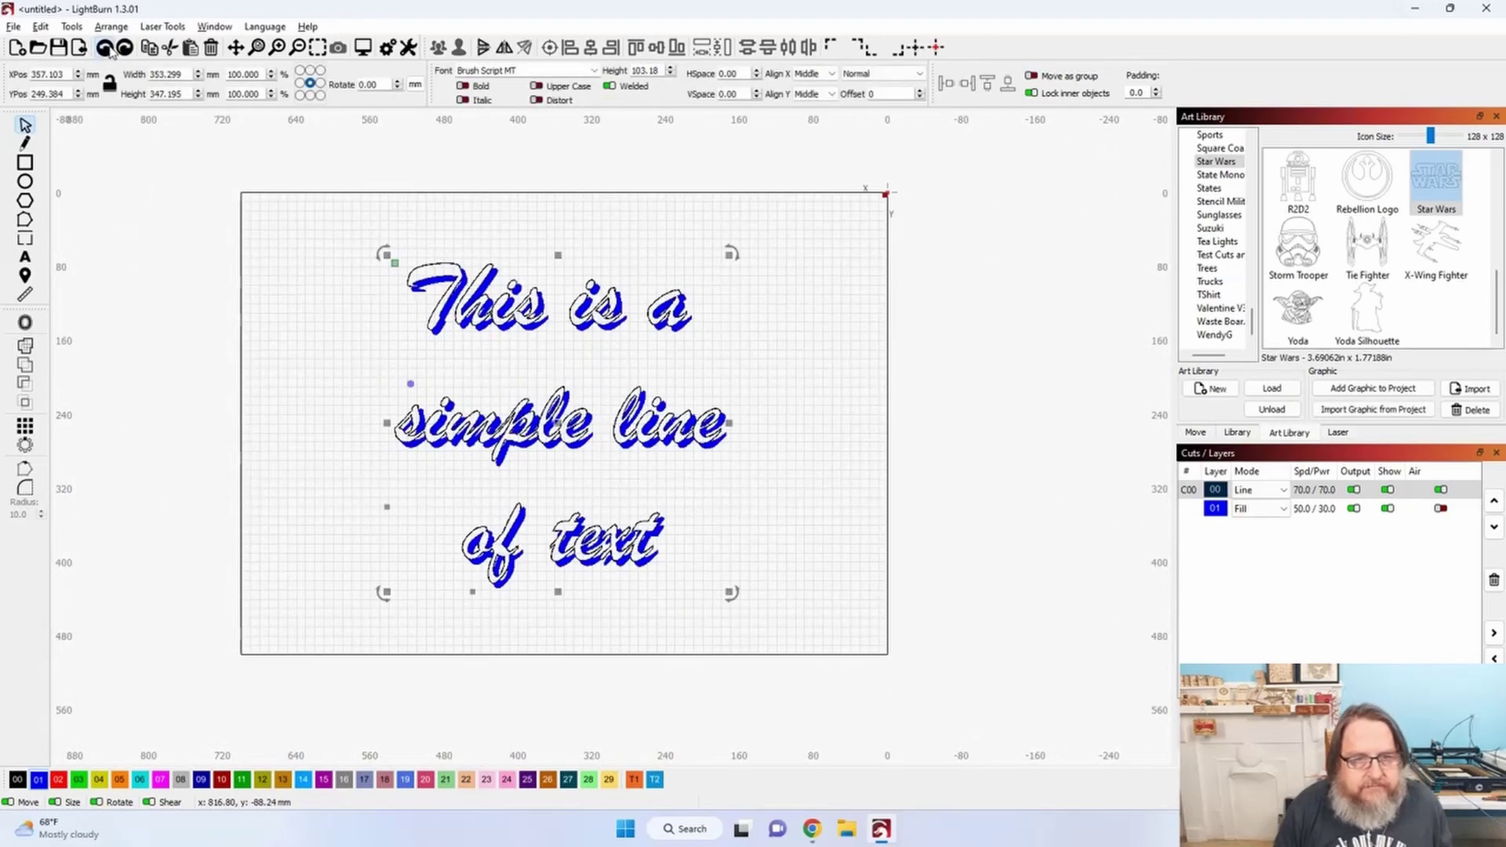
left_click(105, 48)
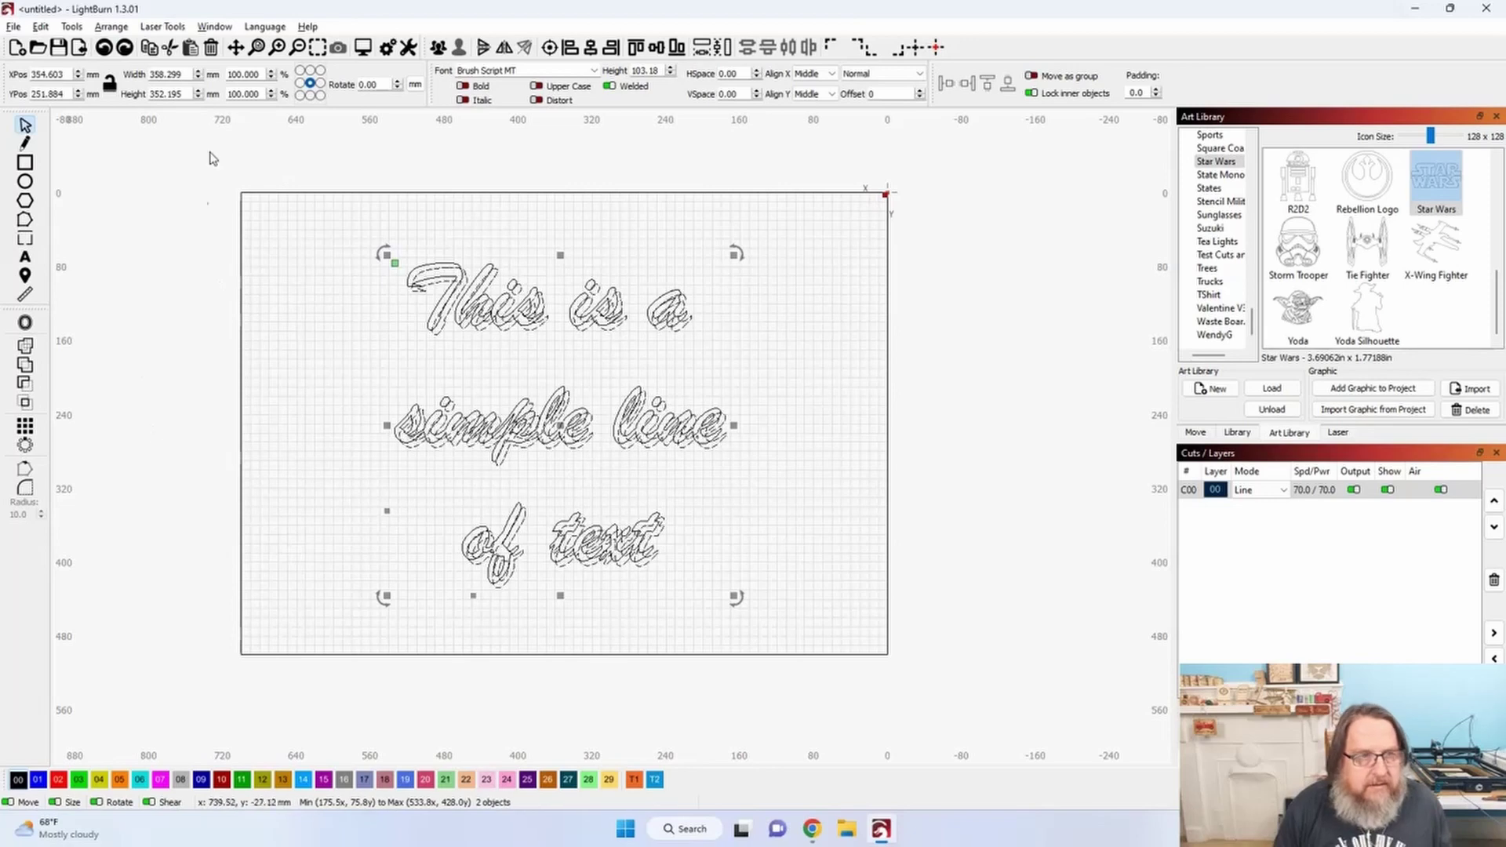
left_click(105, 48)
left_click(123, 48)
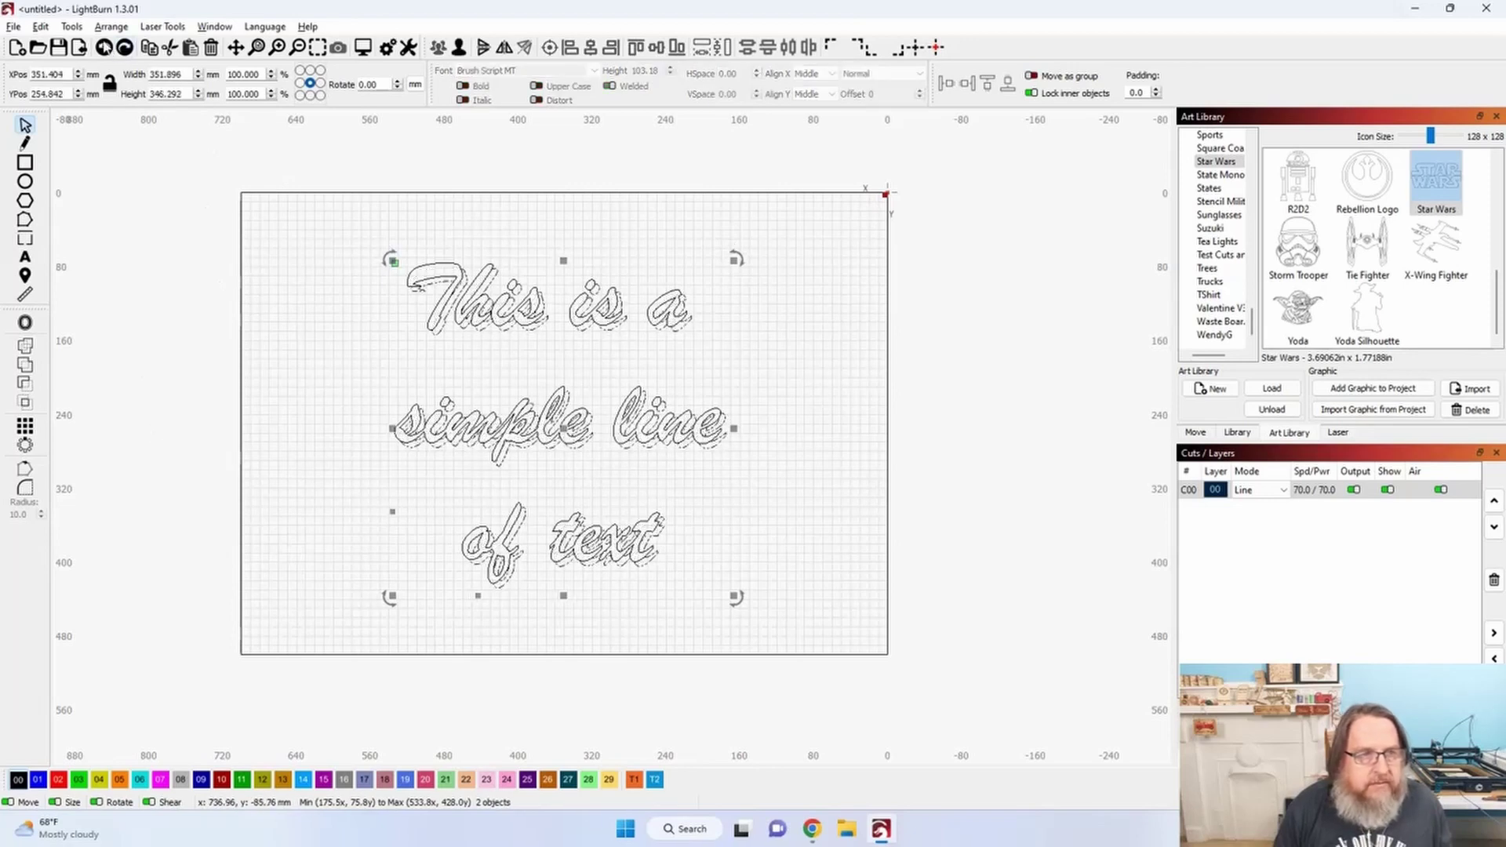
left_click(105, 48)
left_click(122, 48)
left_click(122, 48)
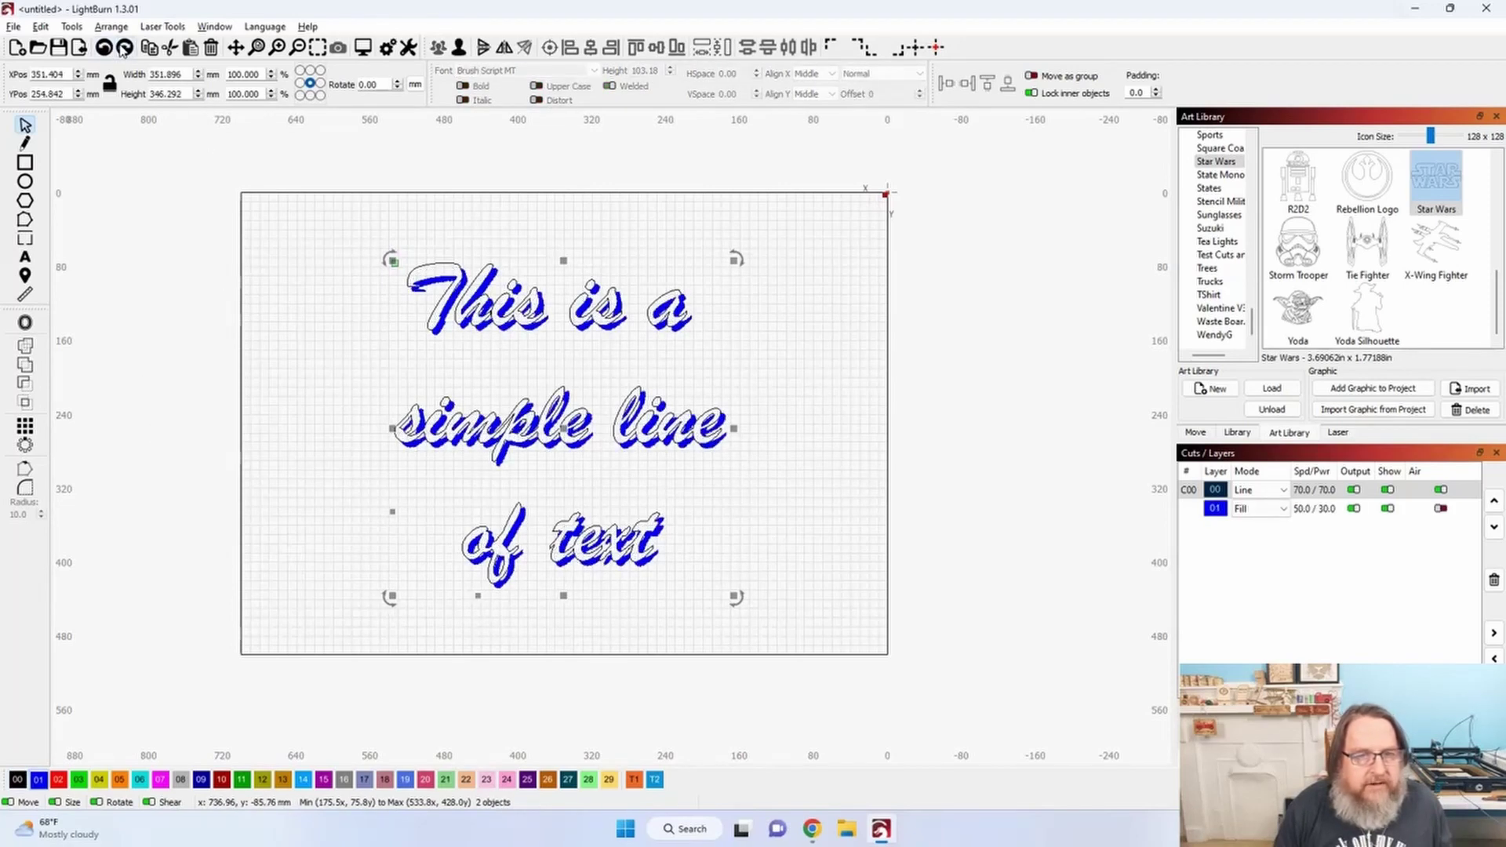
left_click(363, 373)
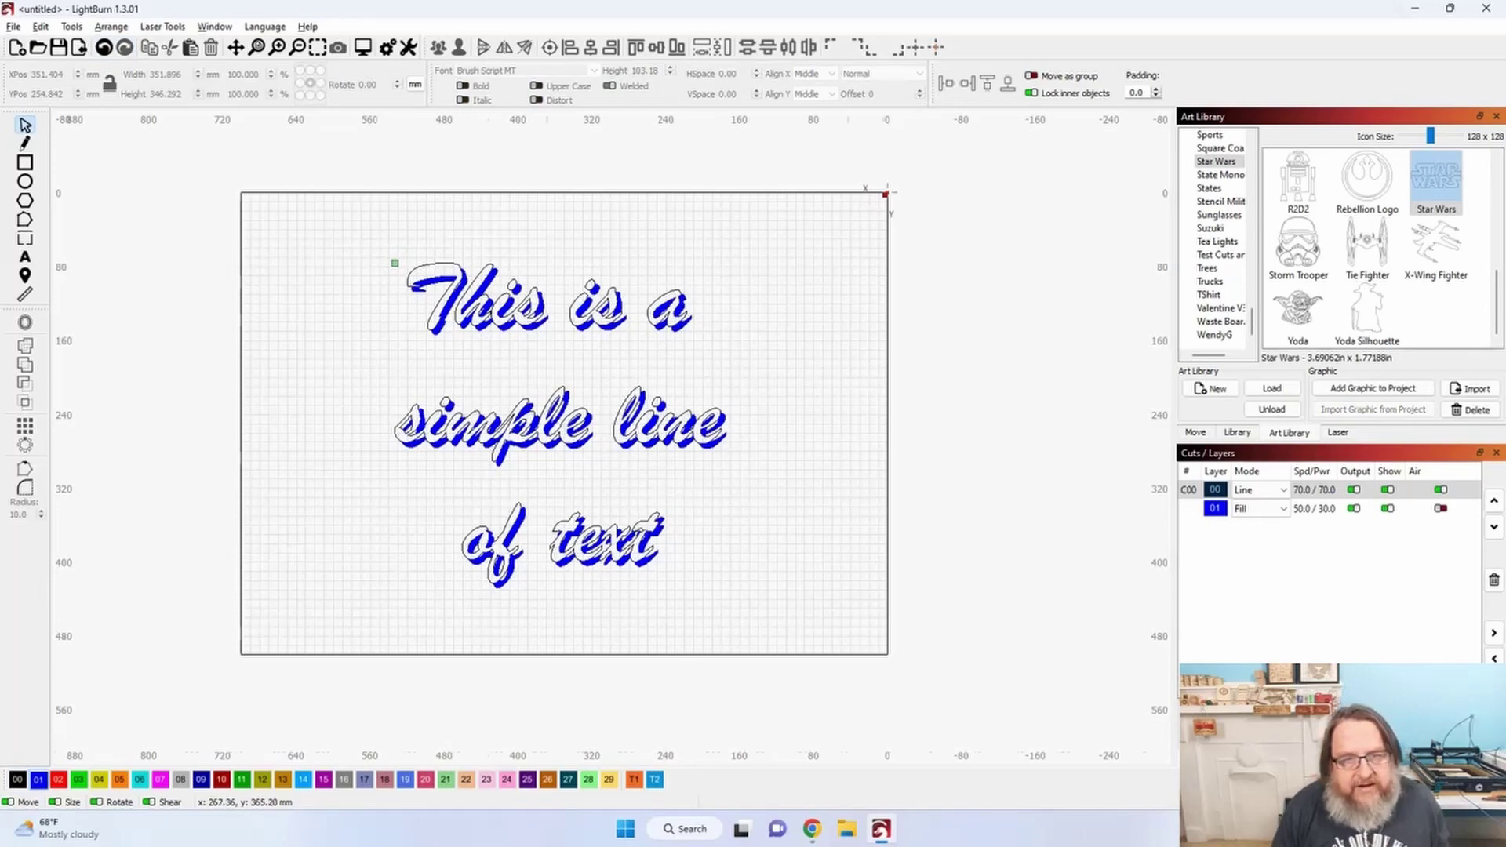
Scale the original text and its filled shadow together down to about 118.4 × 116.4 mm and deselect them.
scroll(654, 527, "up", 2)
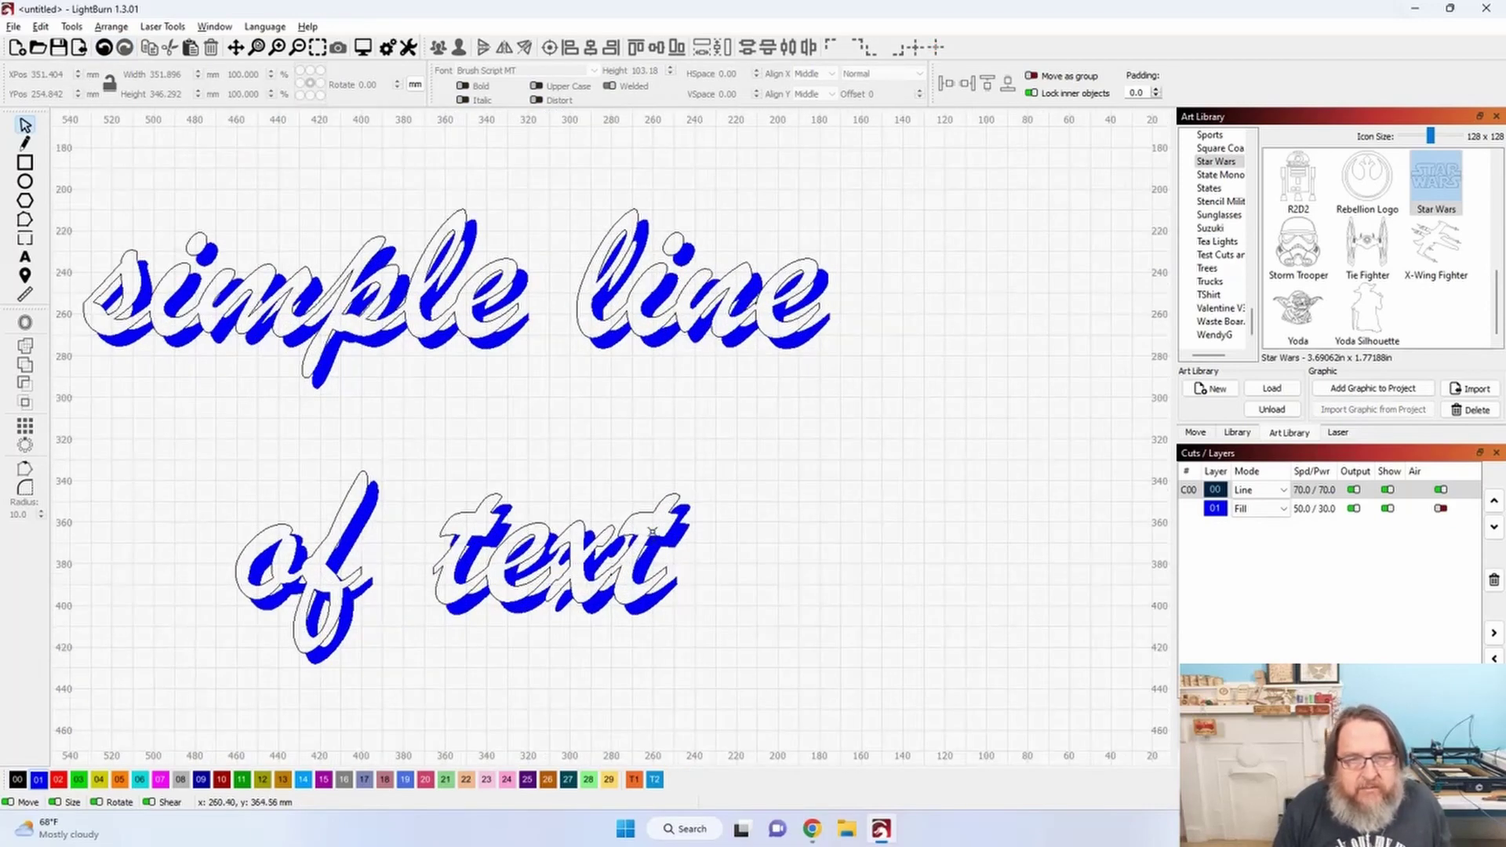
scroll(654, 532, "down", 2)
left_click_drag(361, 234, 774, 598)
scroll(496, 365, "down", 1)
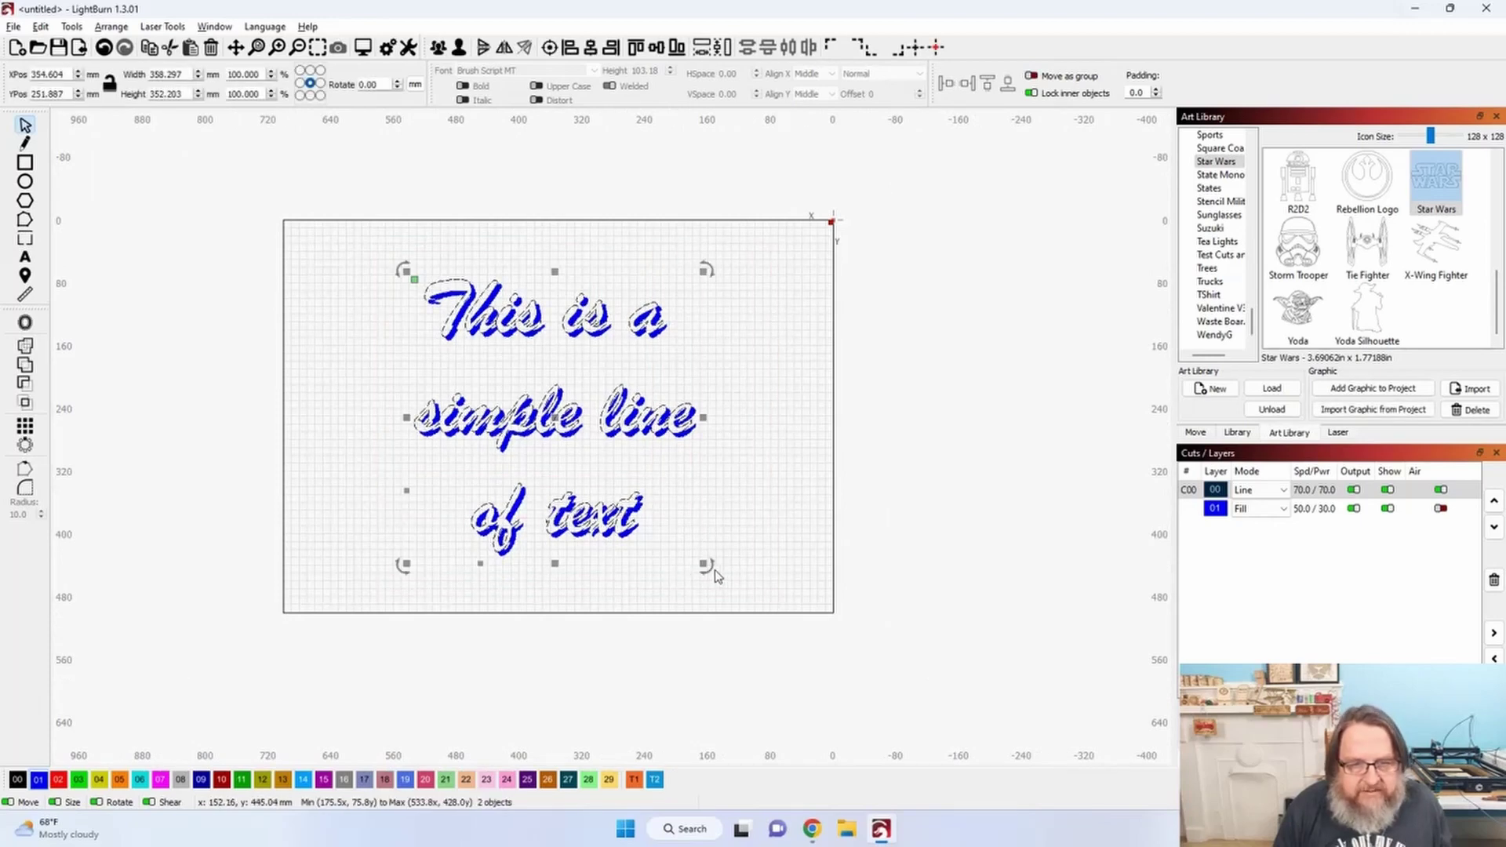
left_click_drag(706, 564, 595, 463)
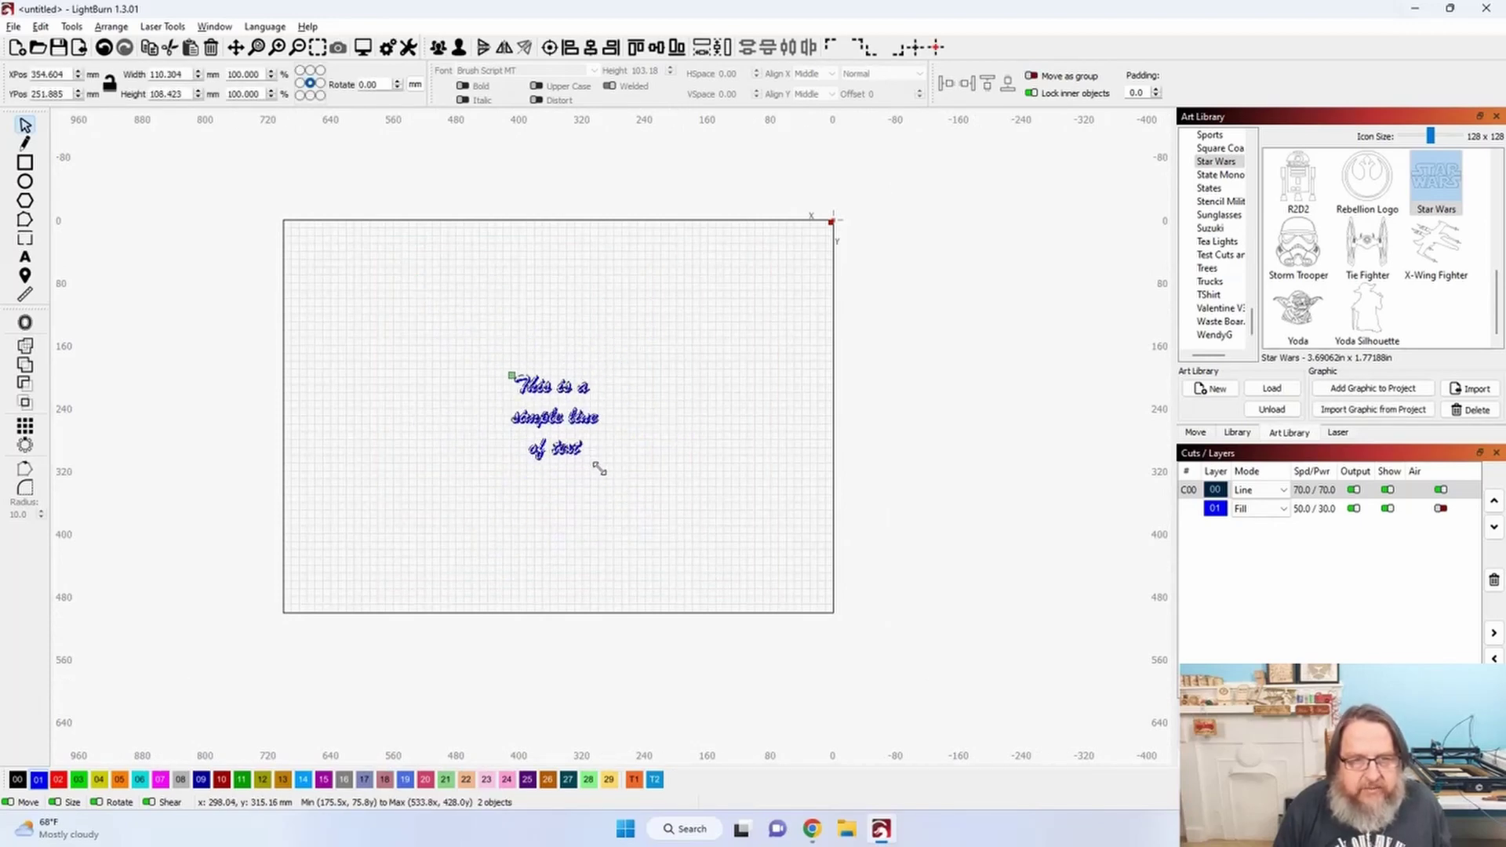
scroll(592, 465, "up", 2)
scroll(585, 416, "up", 2)
left_click(793, 406)
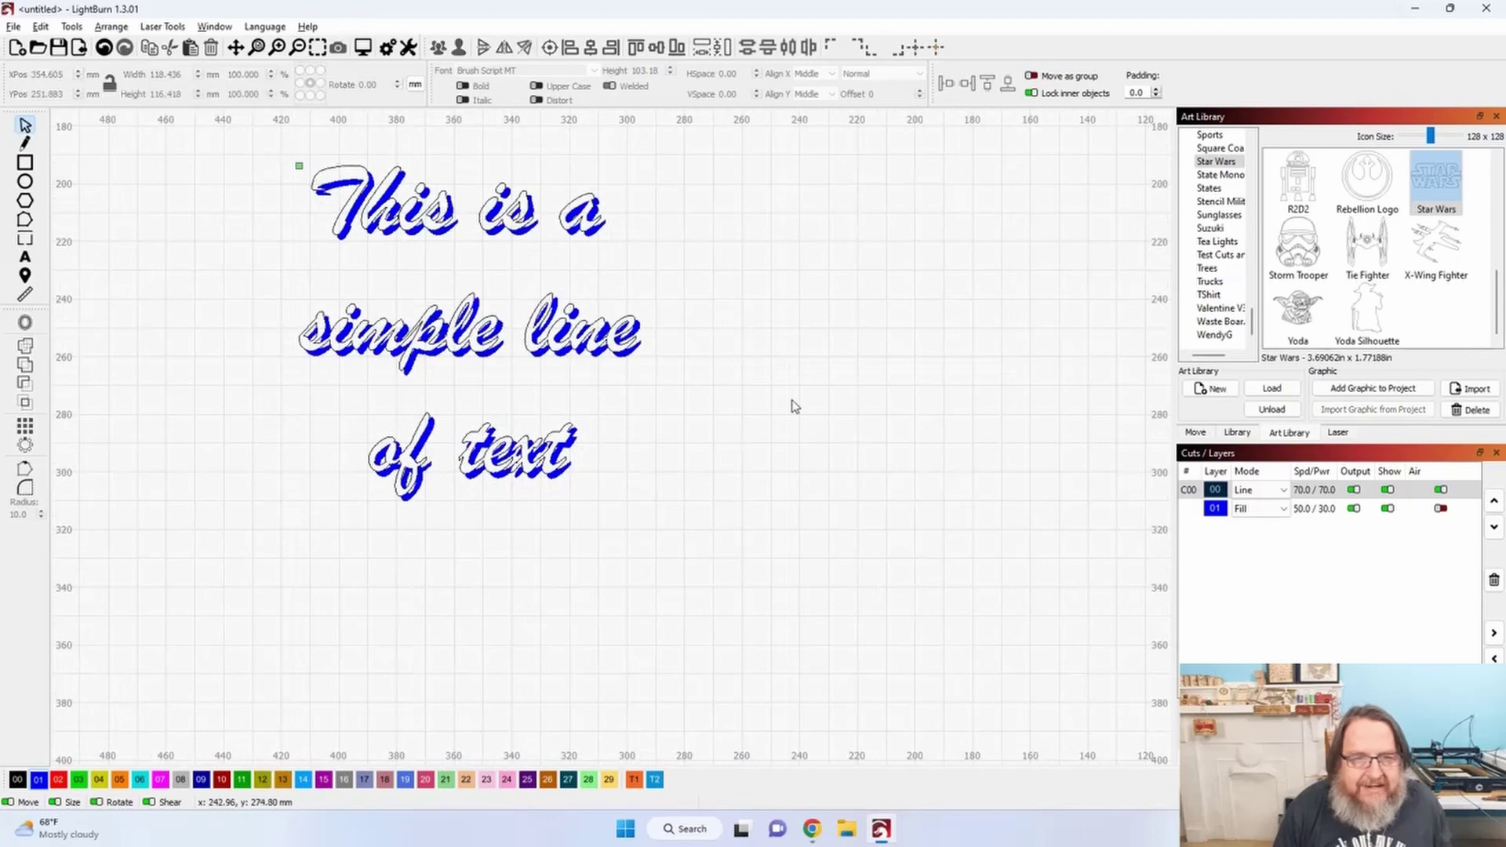
Offset the scaled-down original text inward by 0.51 mm with round corners and set layer 00 to Fill.
scroll(454, 141, "up", 4)
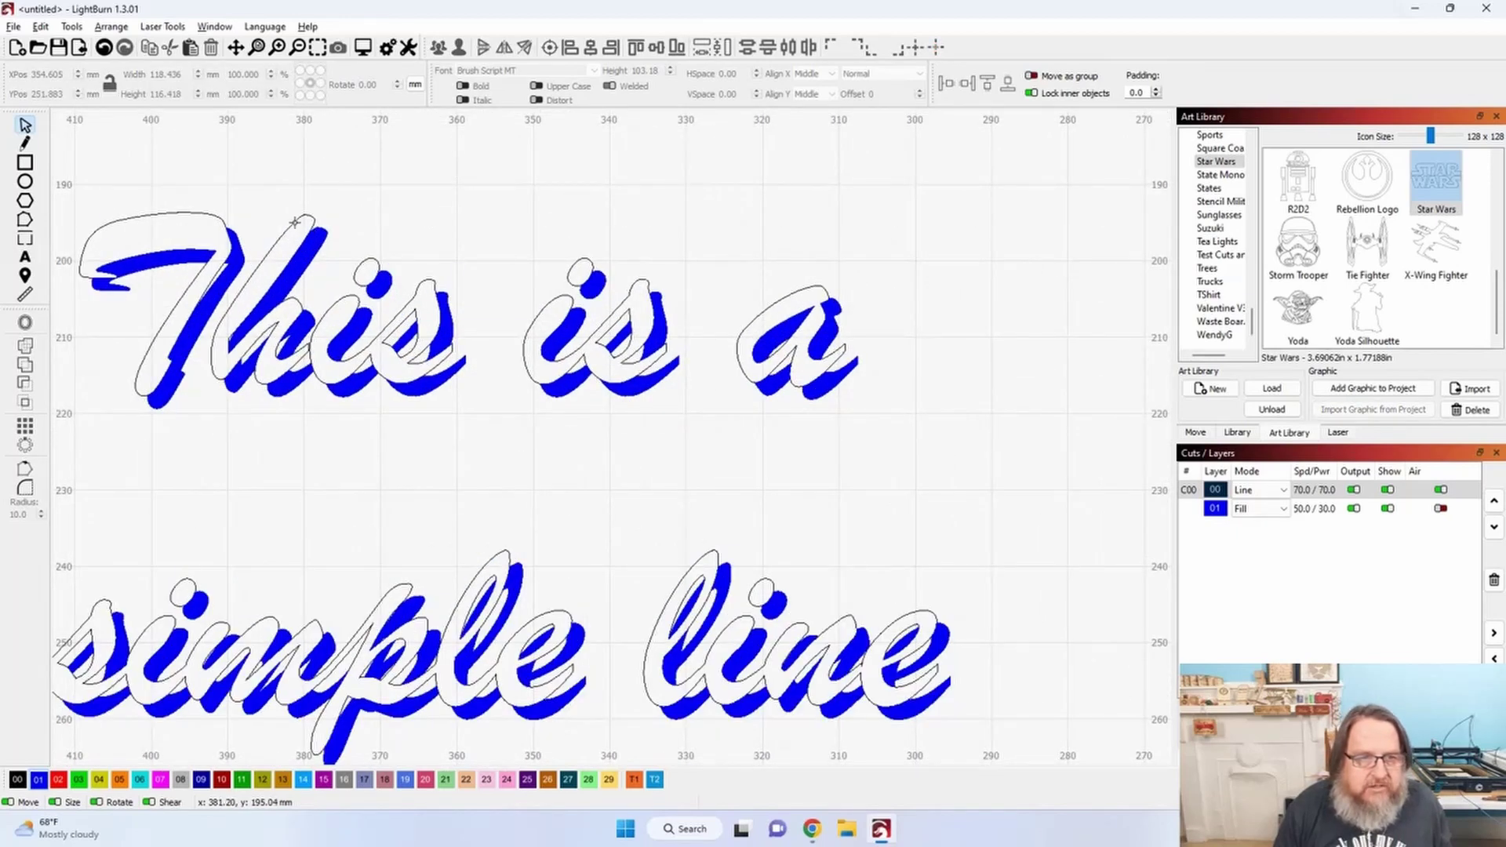
left_click(295, 223)
left_click(24, 324)
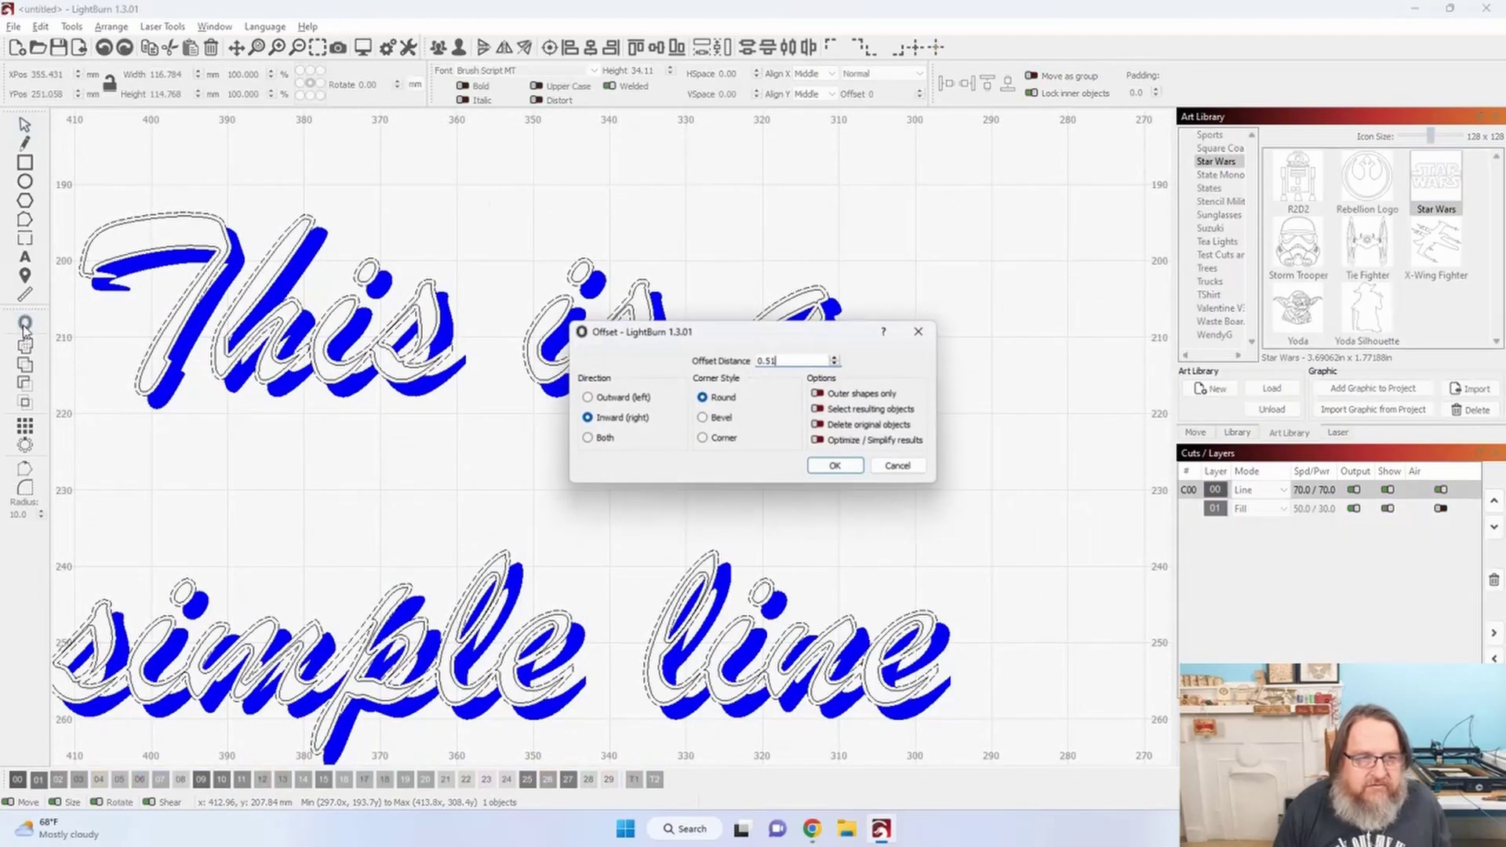
left_click(836, 467)
left_click(1255, 490)
left_click(1247, 519)
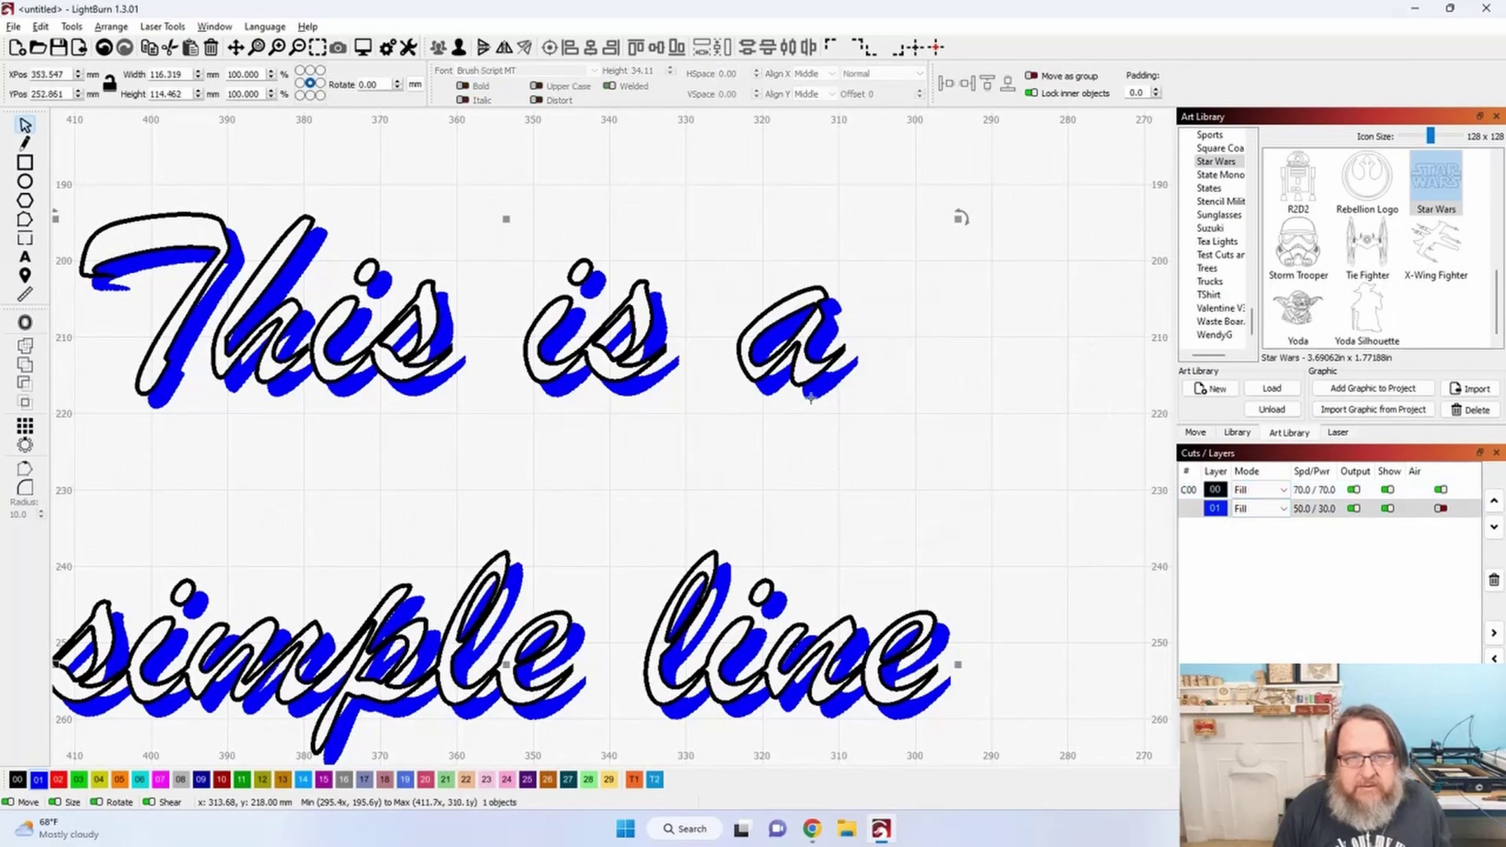
Examine the outline thickness on the scaled text, and undo layer 00's Fill mode and the 0.51 mm offset.
scroll(811, 398, "down", 5)
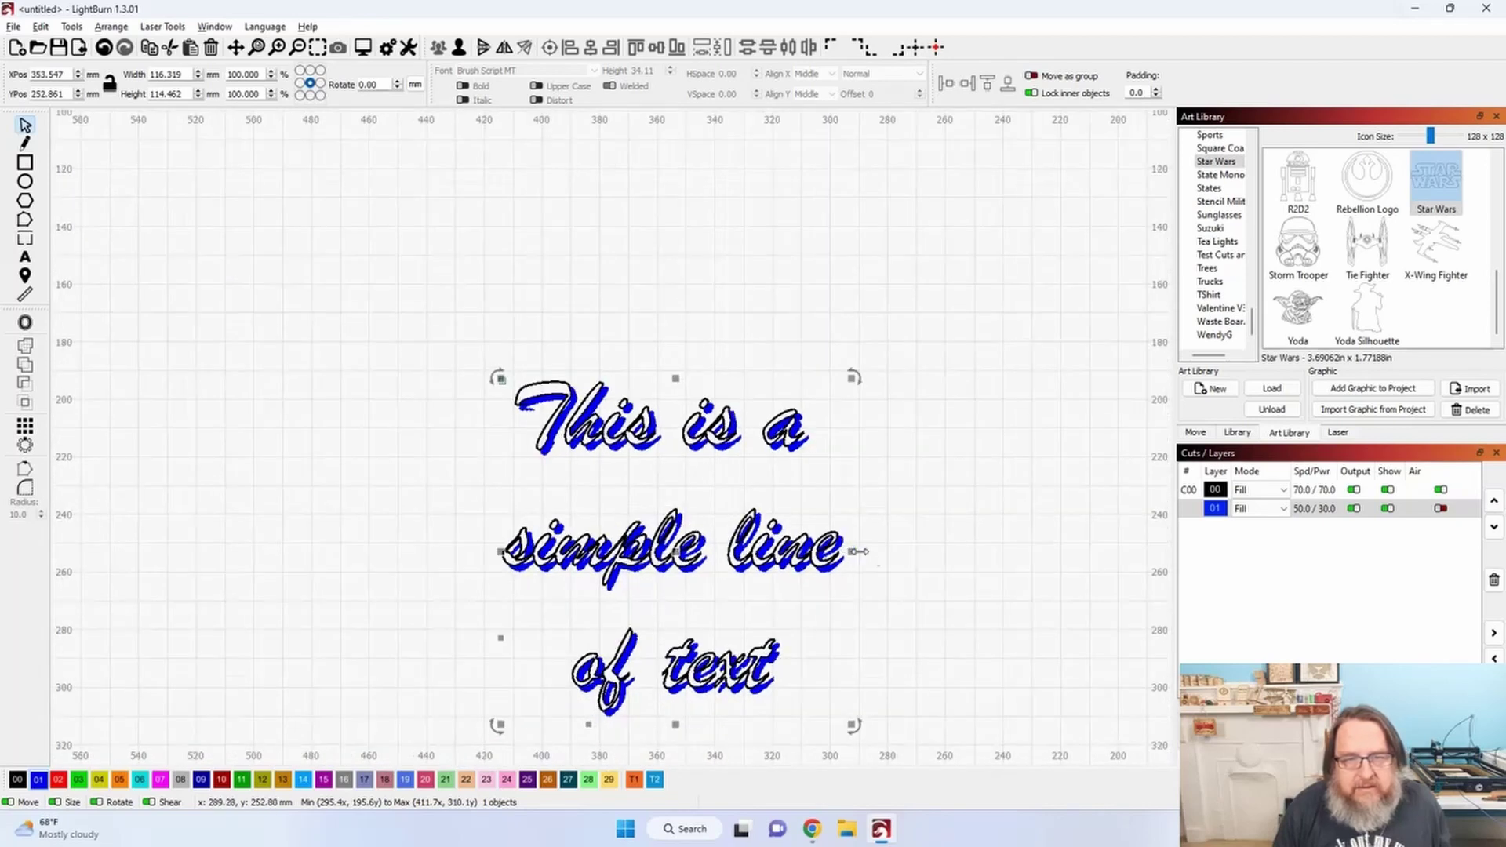
scroll(861, 551, "up", 4)
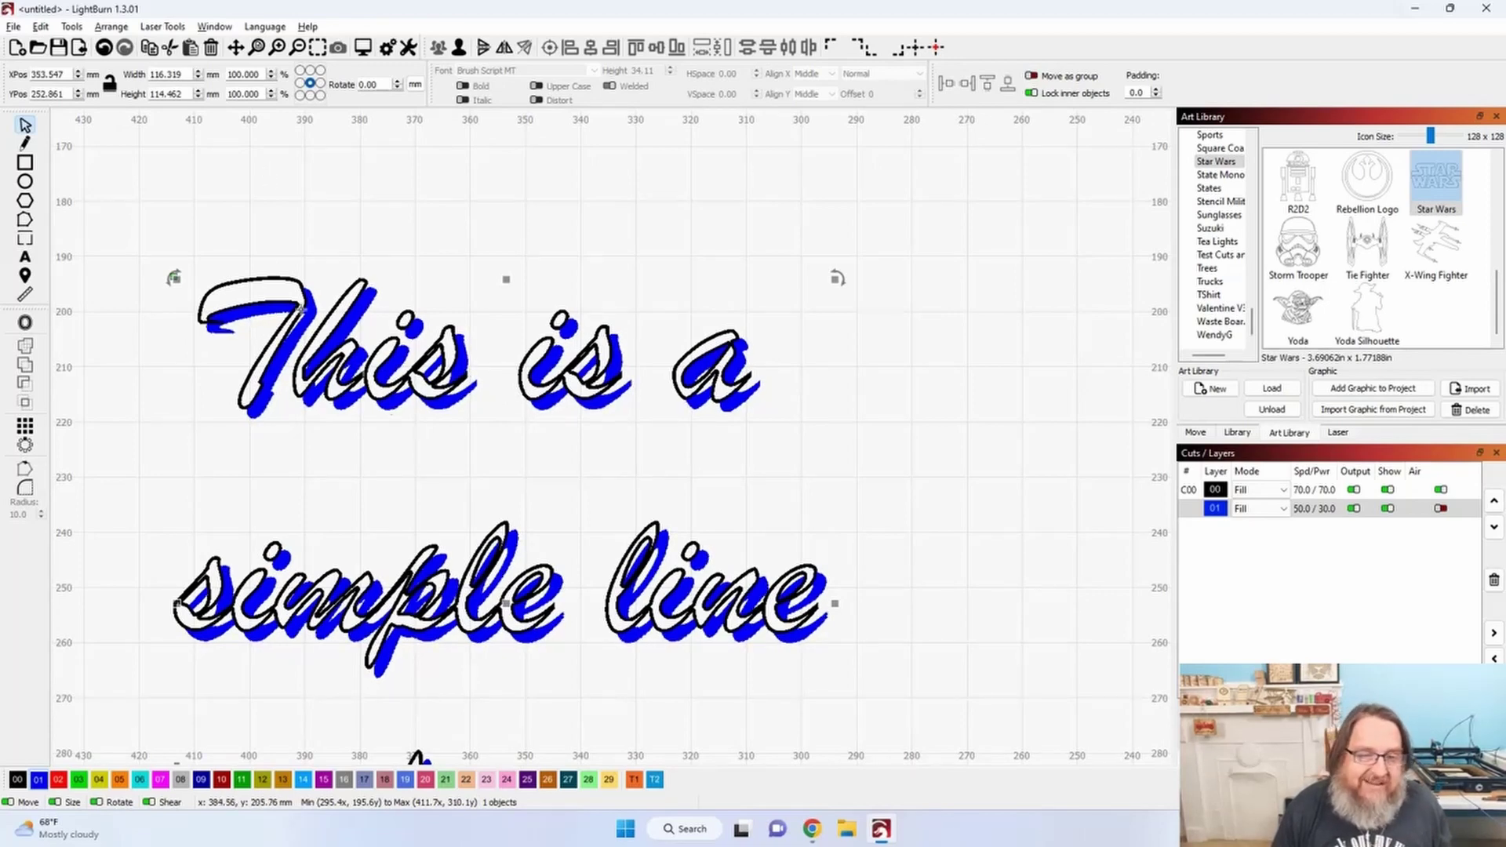
scroll(373, 634, "up", 4)
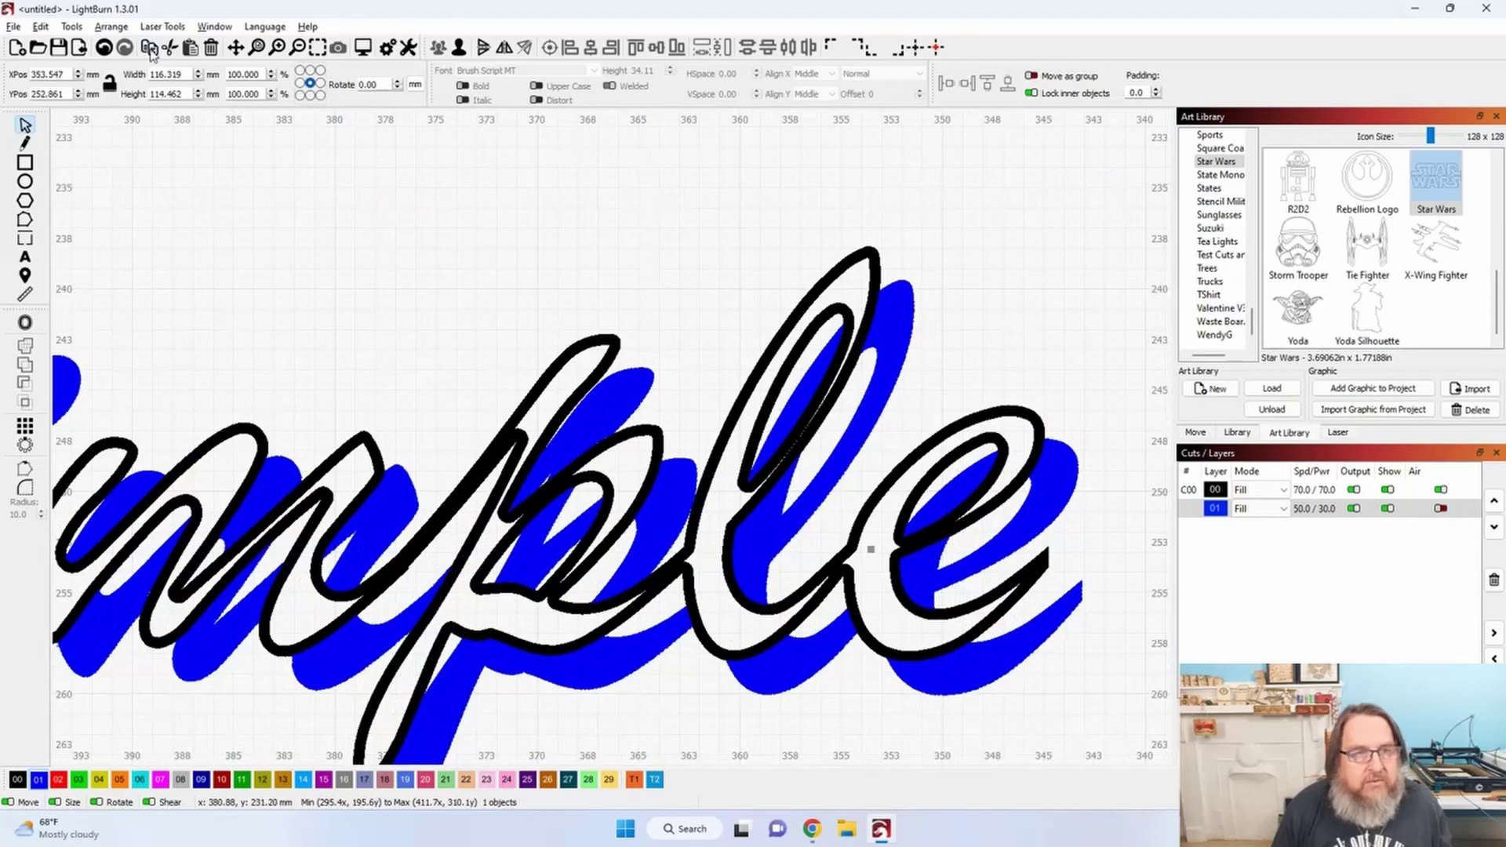
left_click(104, 52)
left_click(105, 50)
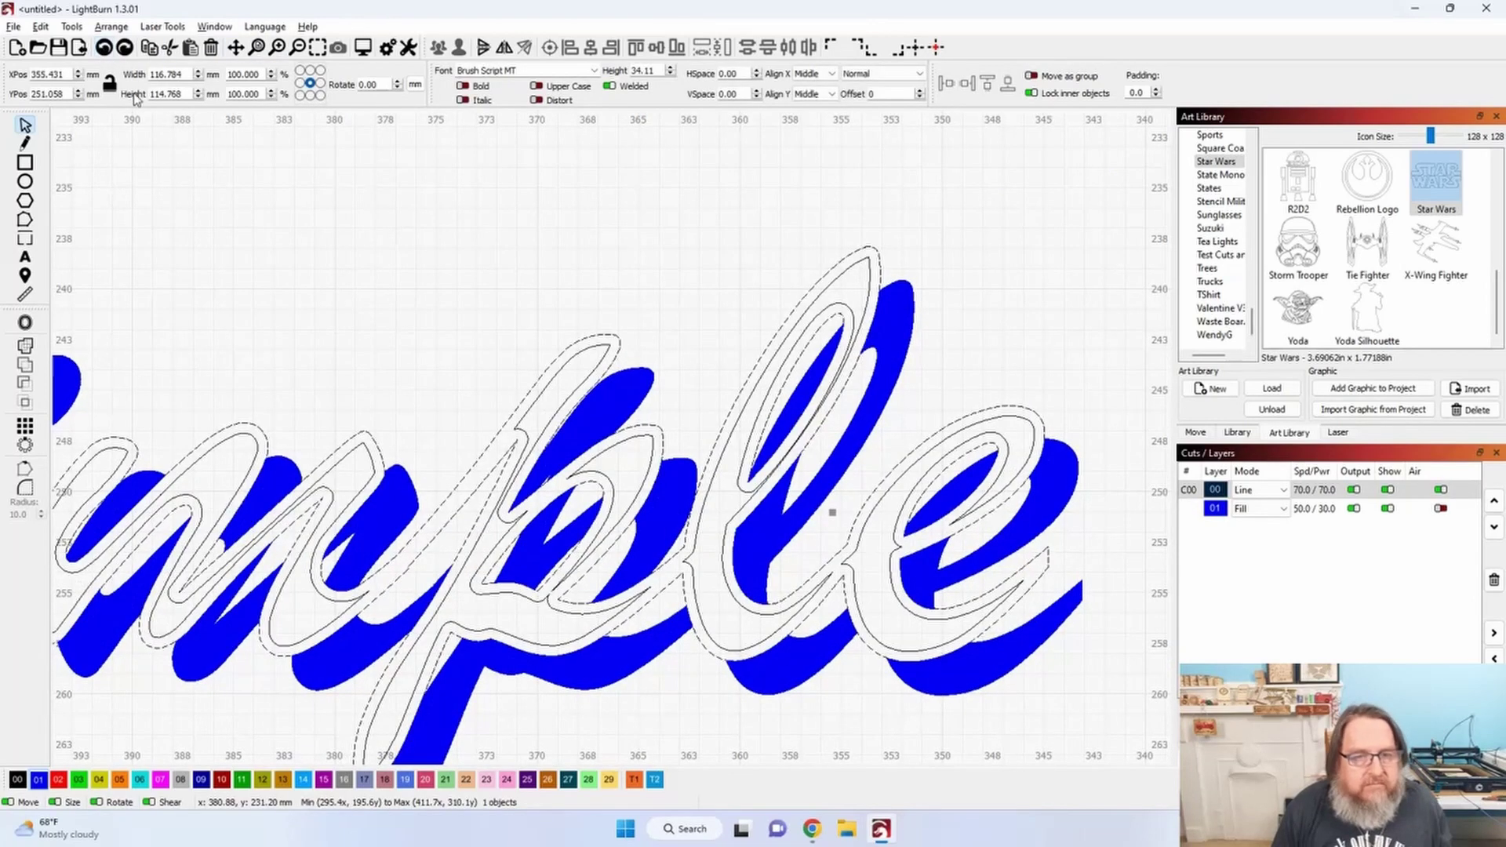
left_click(104, 52)
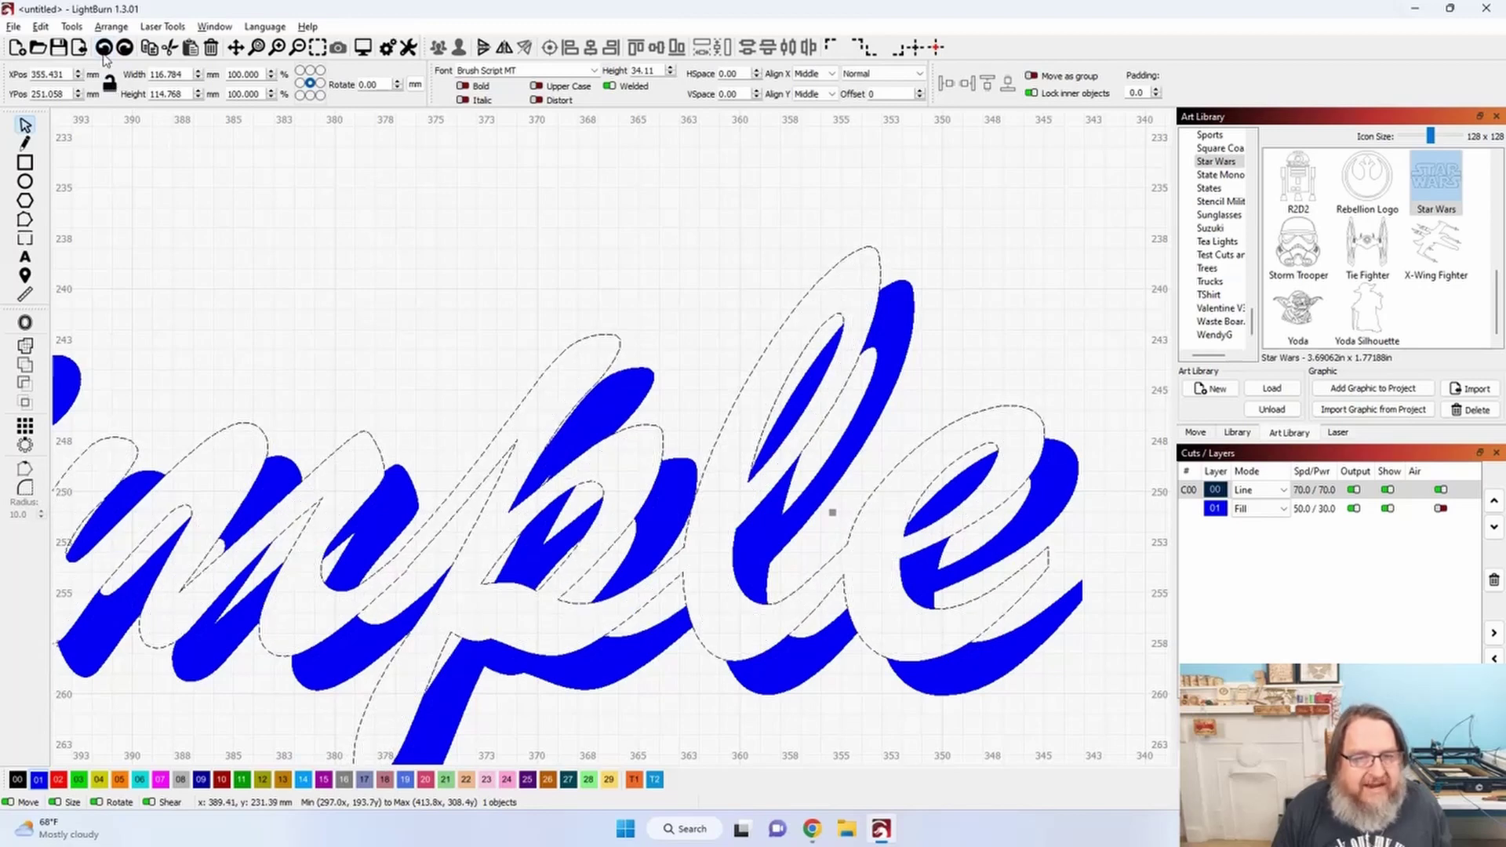
Offset the original text inward by 0.3 mm with round corners, set layer 00 to Fill and clear the selection.
left_click(369, 413)
left_click(351, 435)
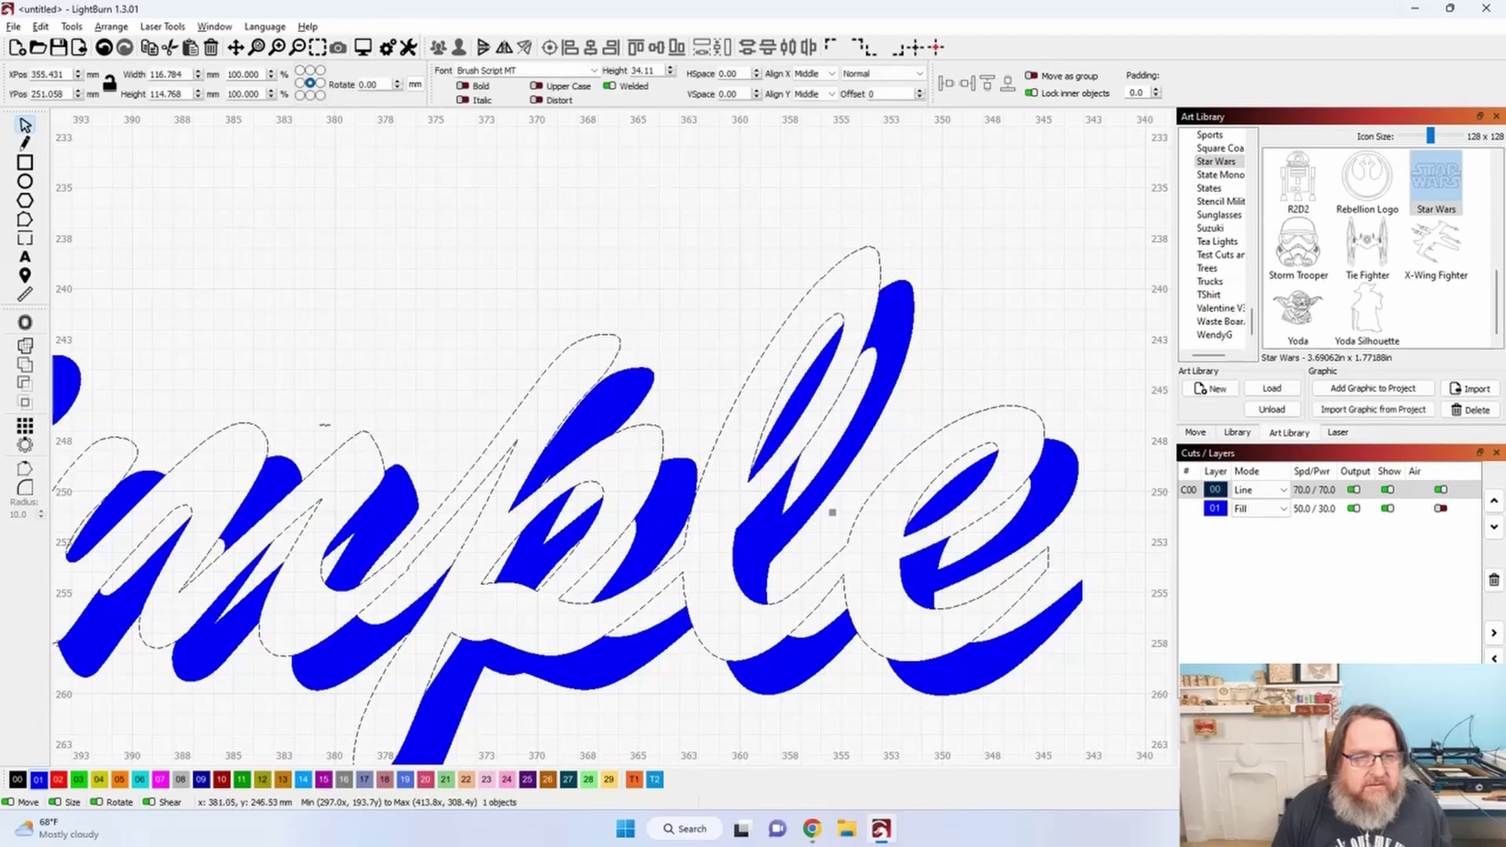
left_click(25, 322)
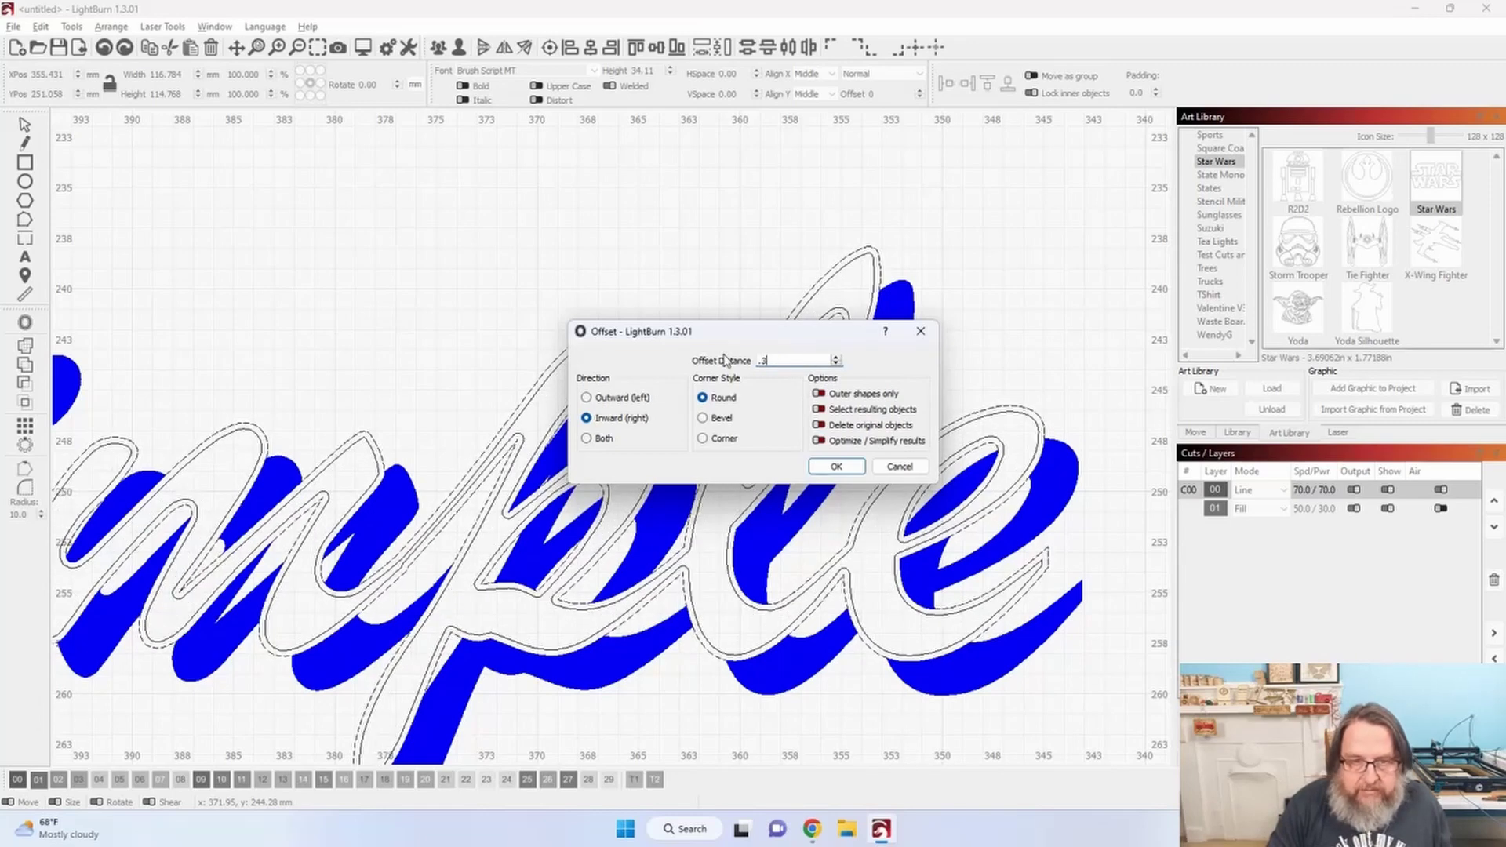
left_click(836, 467)
left_click(1259, 490)
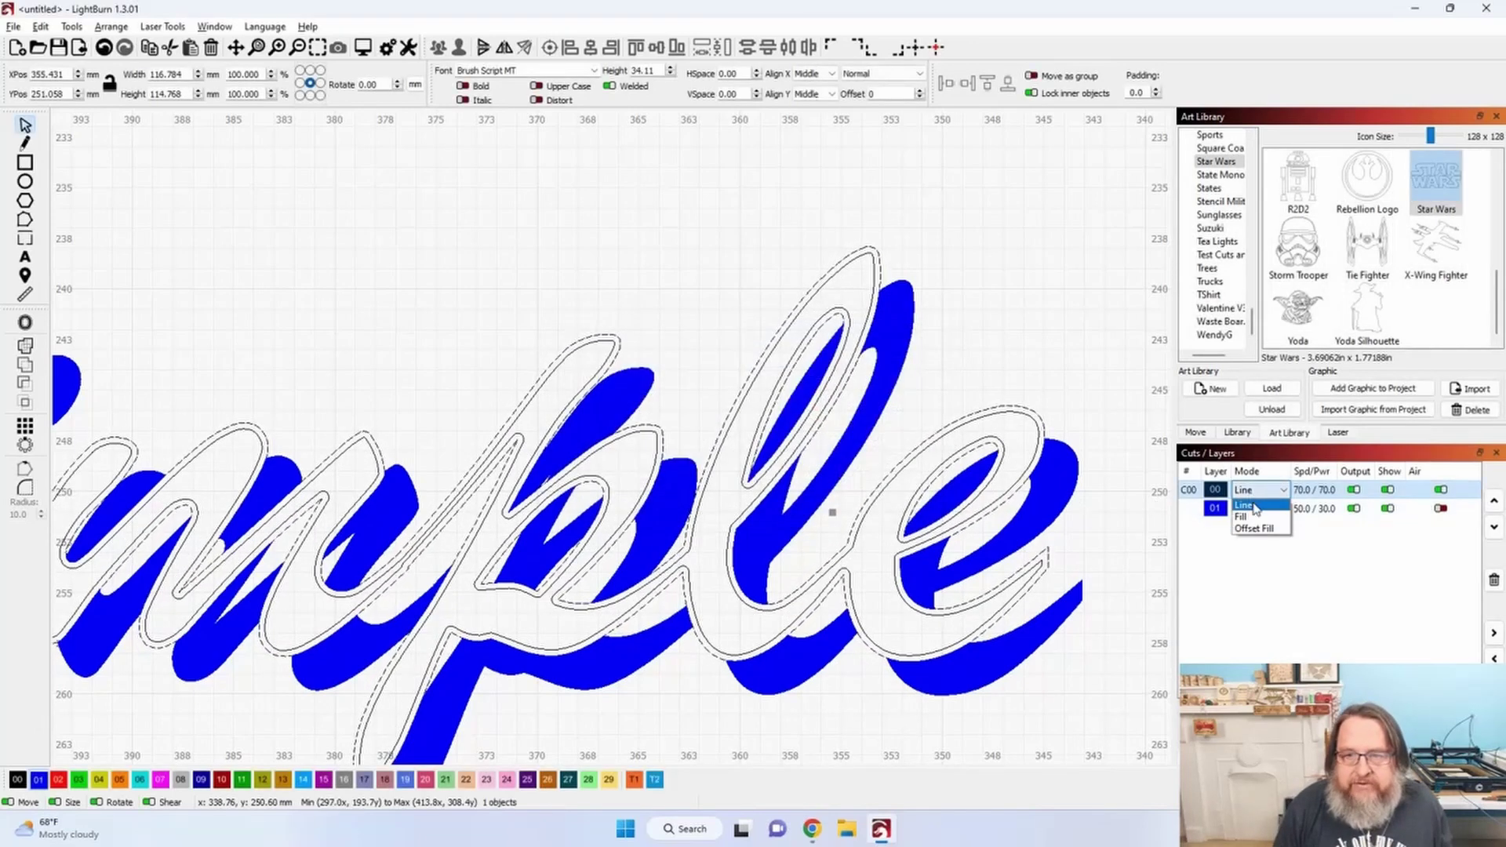
left_click(1247, 517)
left_click(1061, 320)
scroll(1060, 321, "down", 3)
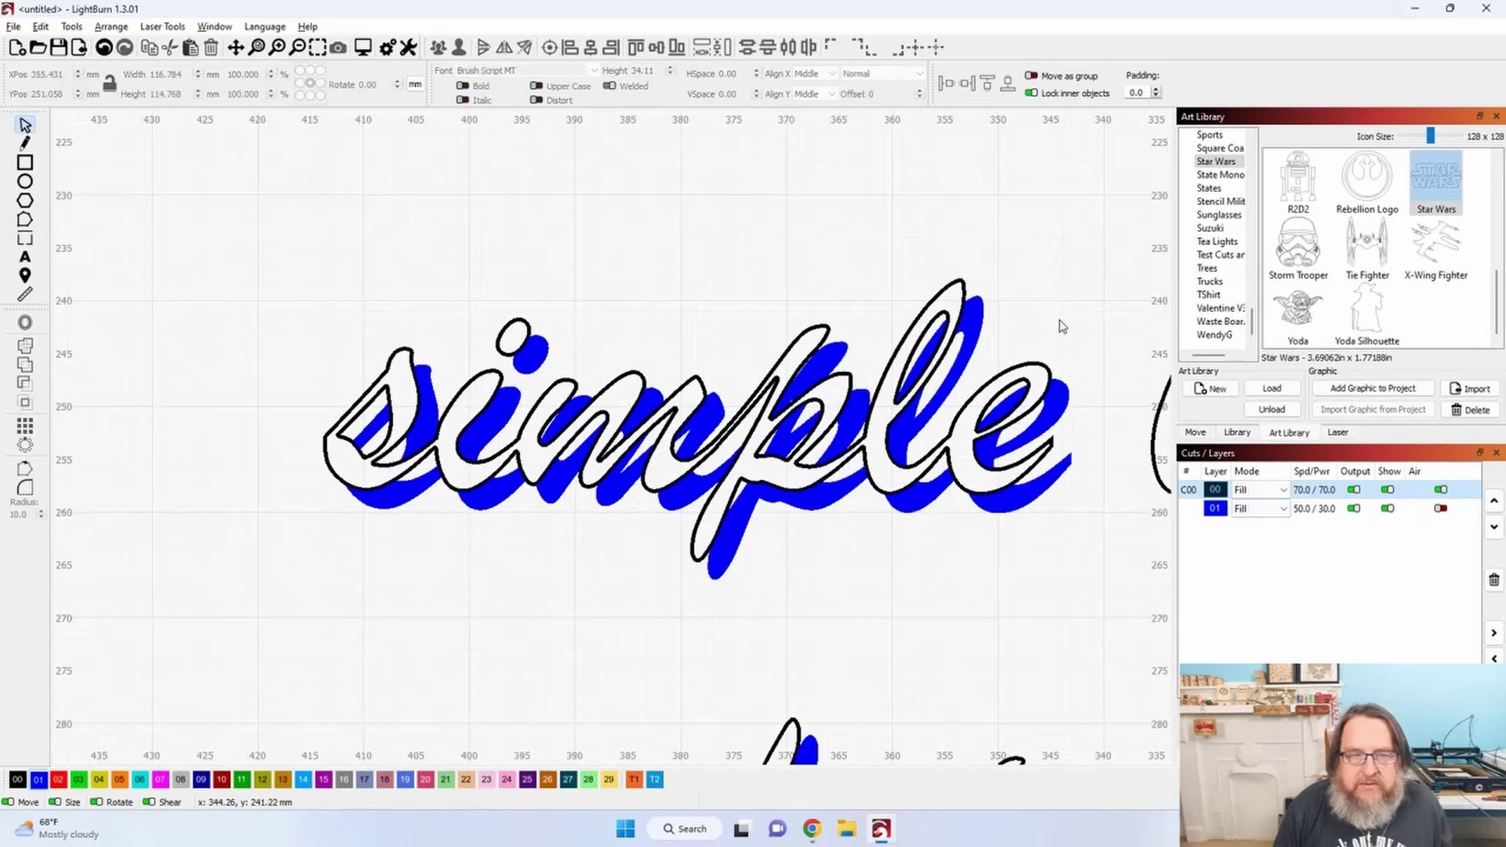
left_click_drag(958, 565, 730, 516)
left_click_drag(851, 547, 676, 502)
scroll(759, 481, "down", 1)
scroll(761, 482, "down", 3)
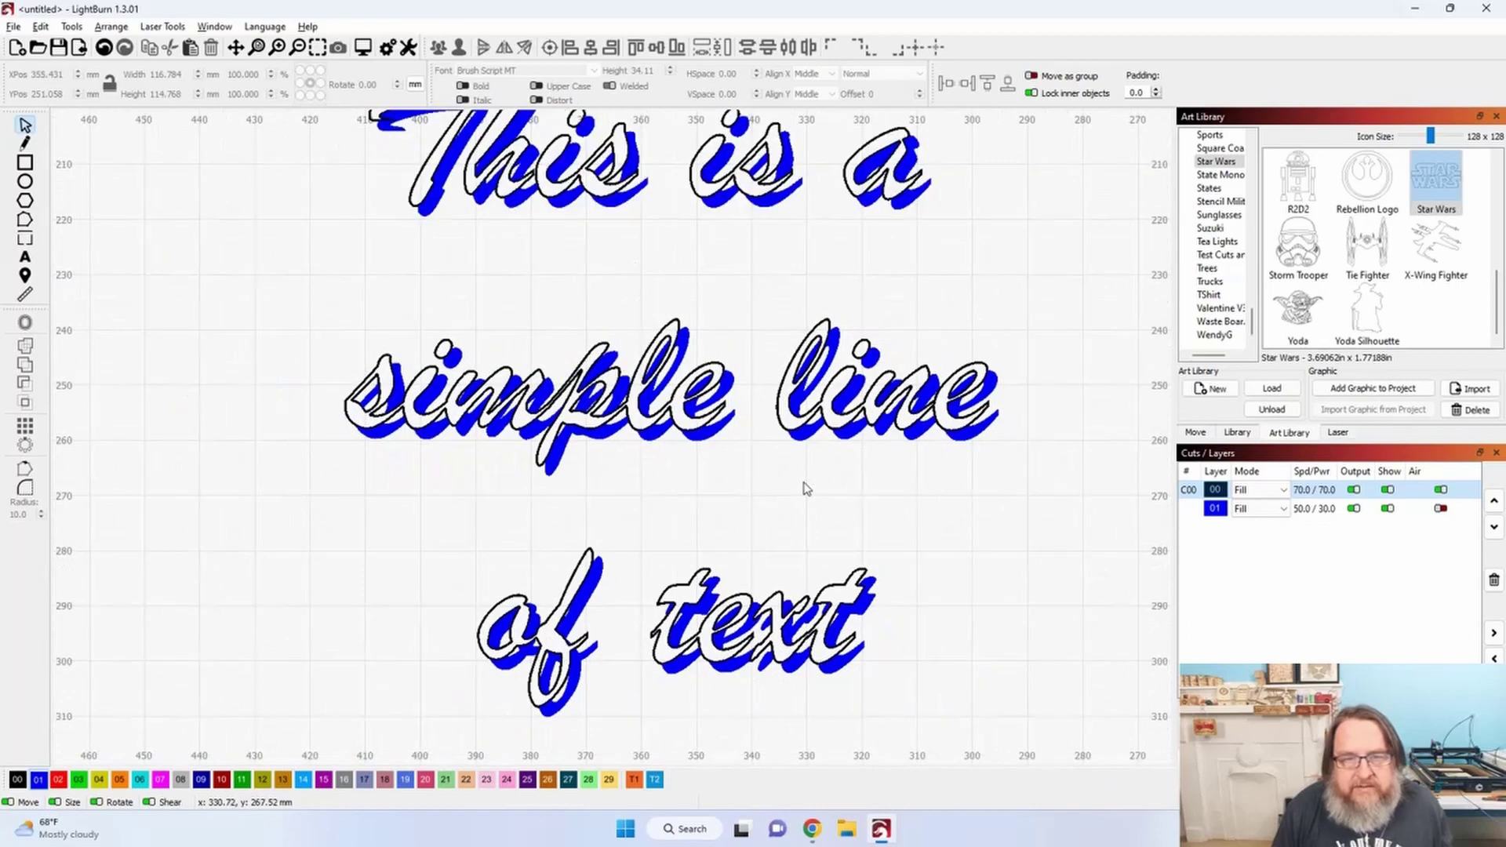
left_click_drag(777, 404, 620, 390)
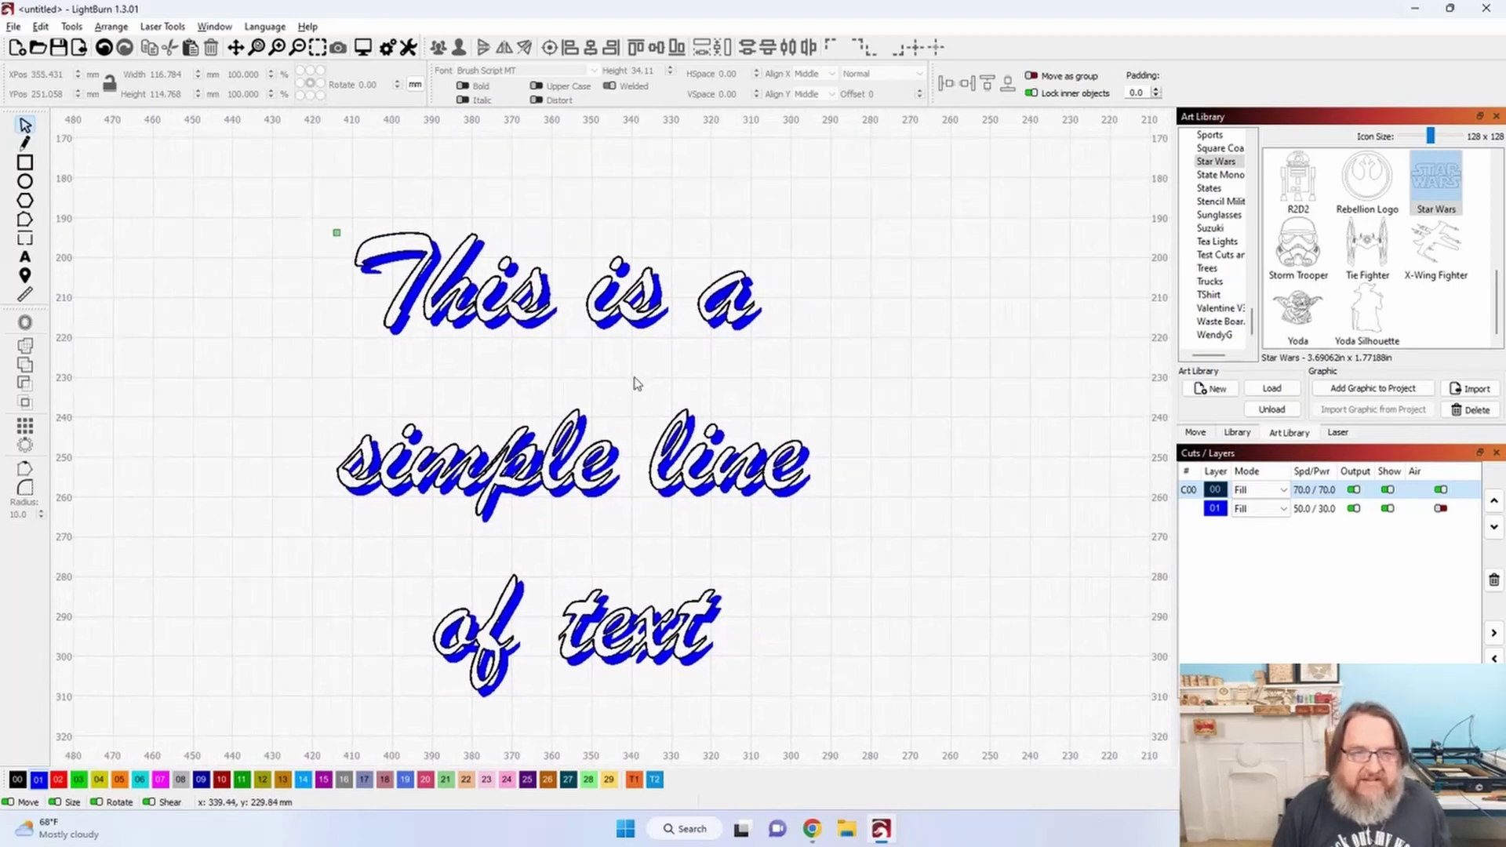